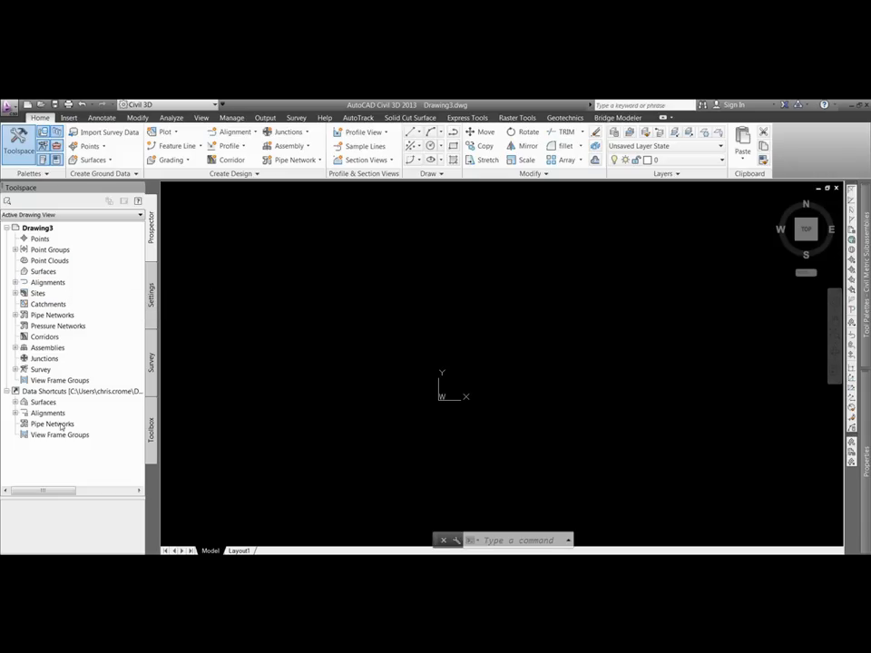
Step: Examine the surface styles available in the drawing's settings
{"action": "left_click", "coordinate": [153, 281]}
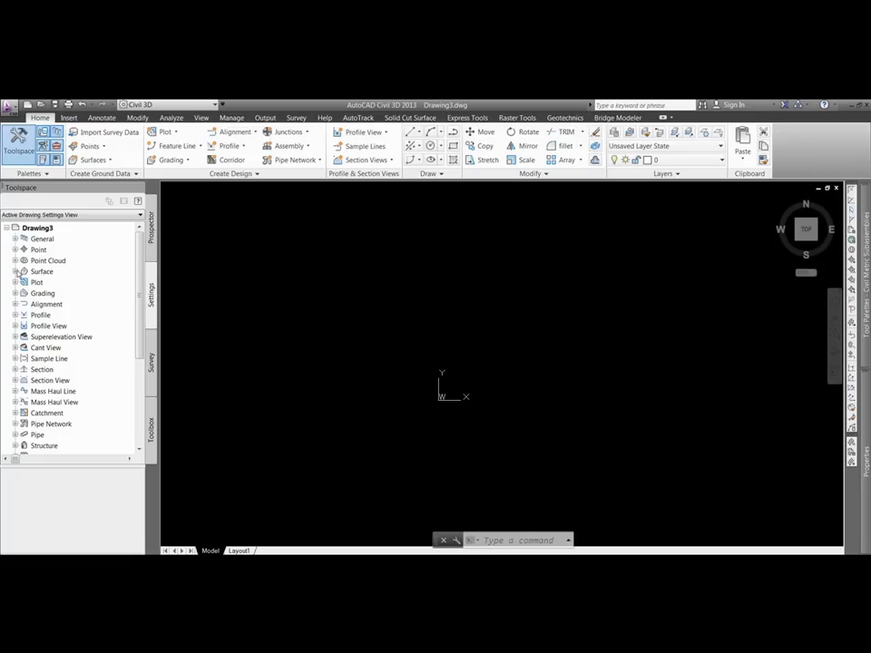
{"action": "left_click", "coordinate": [15, 271]}
{"action": "left_click", "coordinate": [25, 282]}
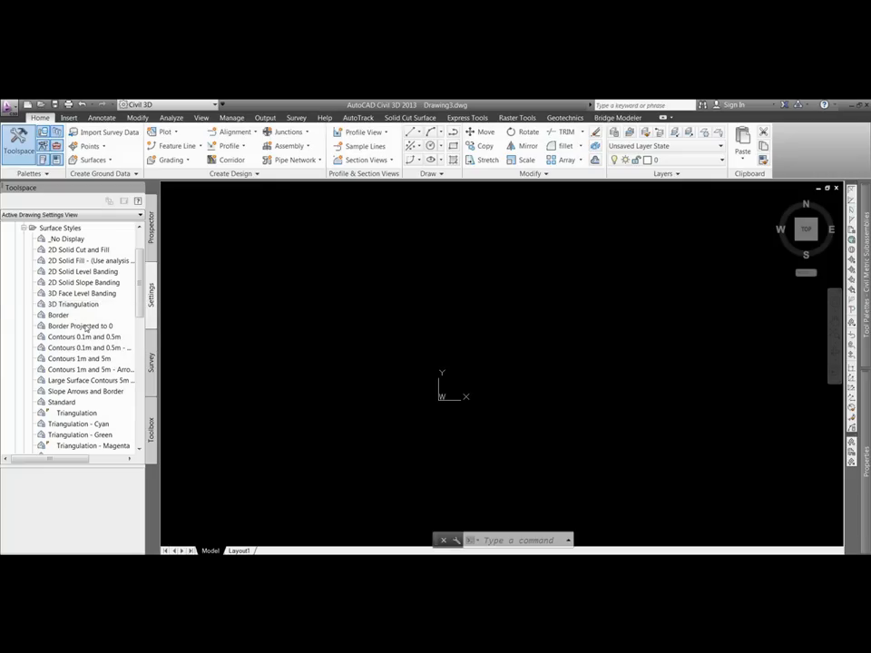
{"action": "scroll", "coordinate": [85, 311], "scroll_direction": "down", "scroll_amount": 2}
{"action": "scroll", "coordinate": [79, 350], "scroll_direction": "down", "scroll_amount": 1}
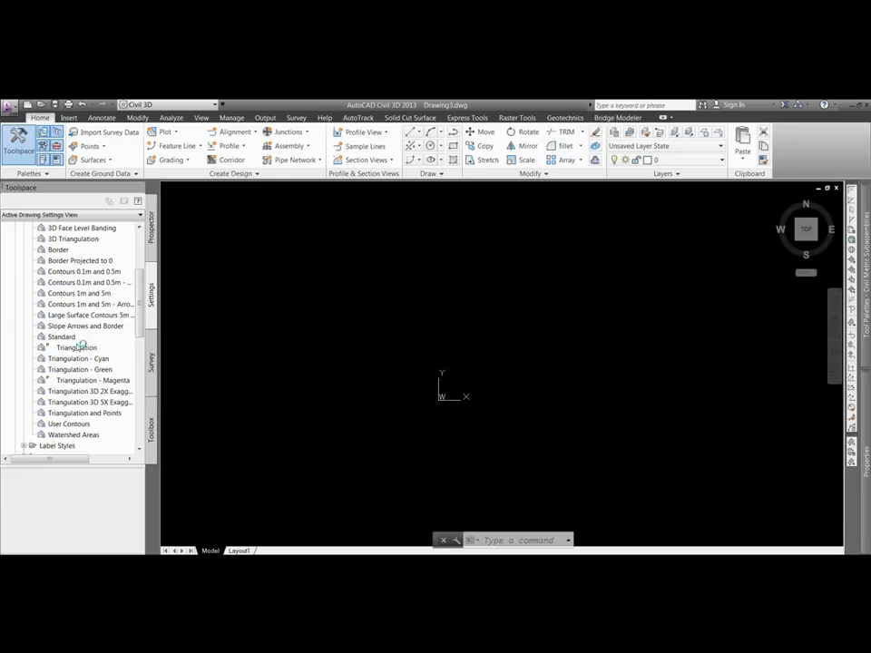
{"action": "scroll", "coordinate": [80, 346], "scroll_direction": "up", "scroll_amount": 5}
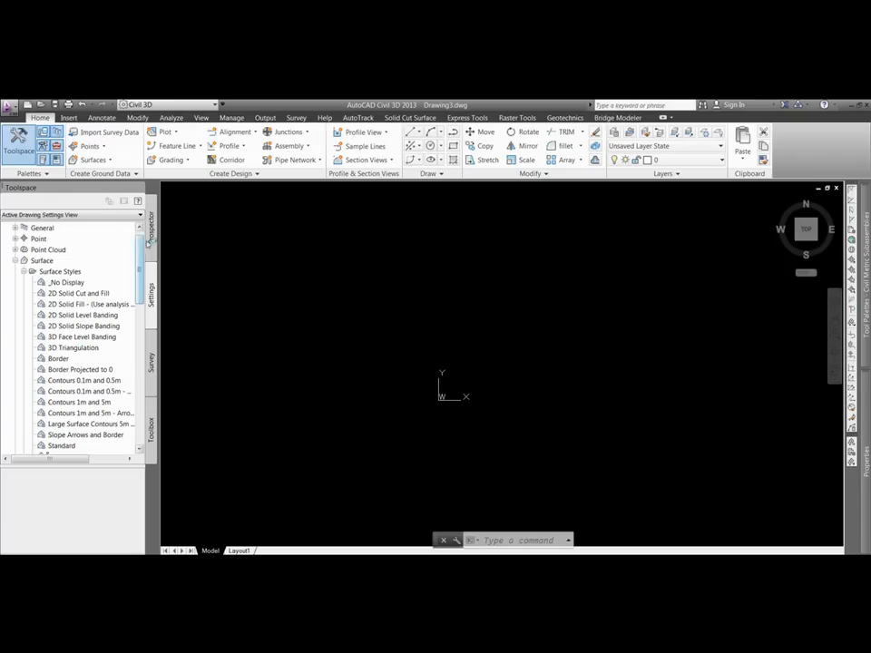
Step: Create a triangulation surface named EG with the Triangulation style
{"action": "left_click", "coordinate": [155, 234]}
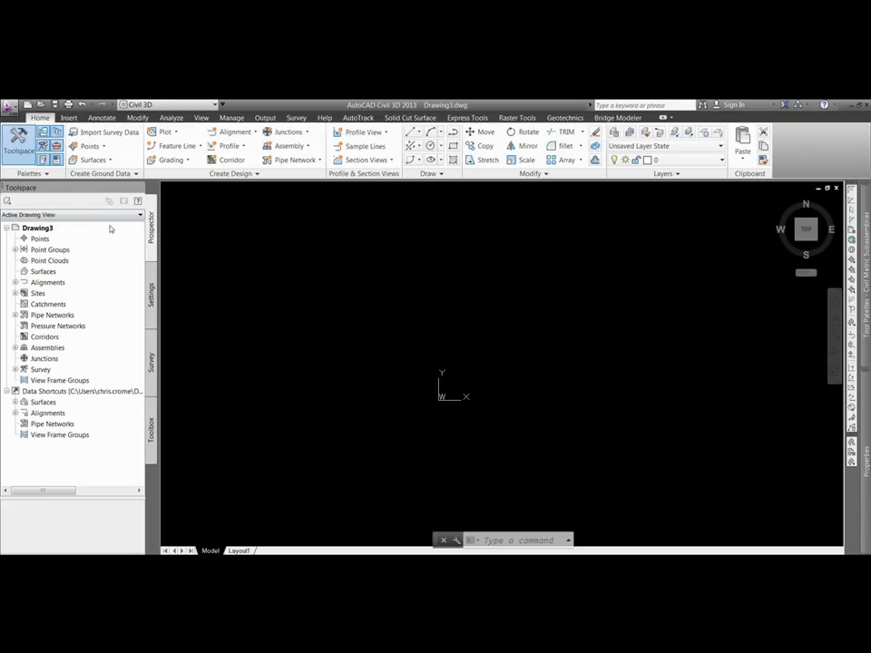
{"action": "right_click", "coordinate": [58, 271]}
{"action": "left_click", "coordinate": [90, 275]}
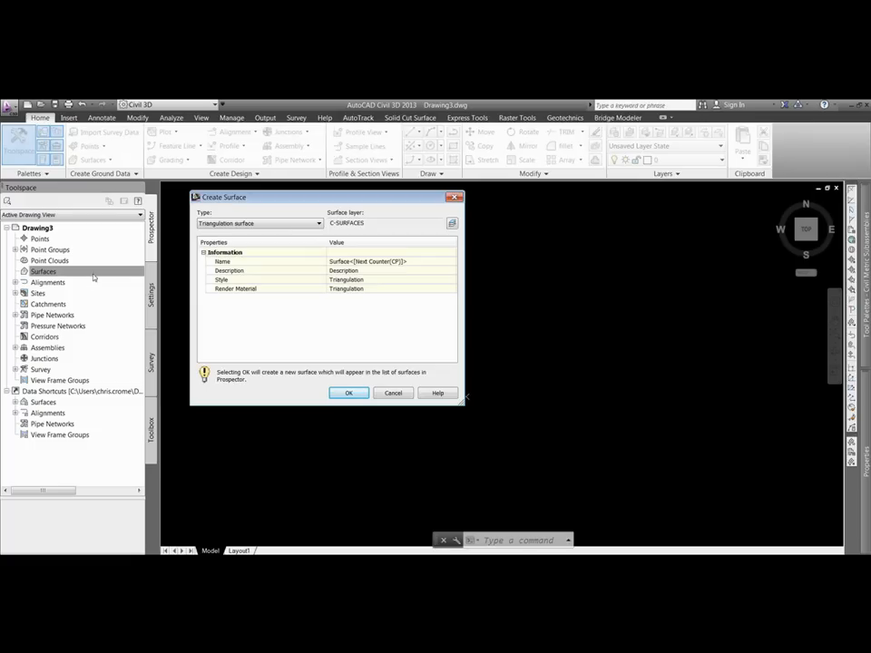
{"action": "left_click", "coordinate": [423, 261]}
{"action": "type", "text": "e"}
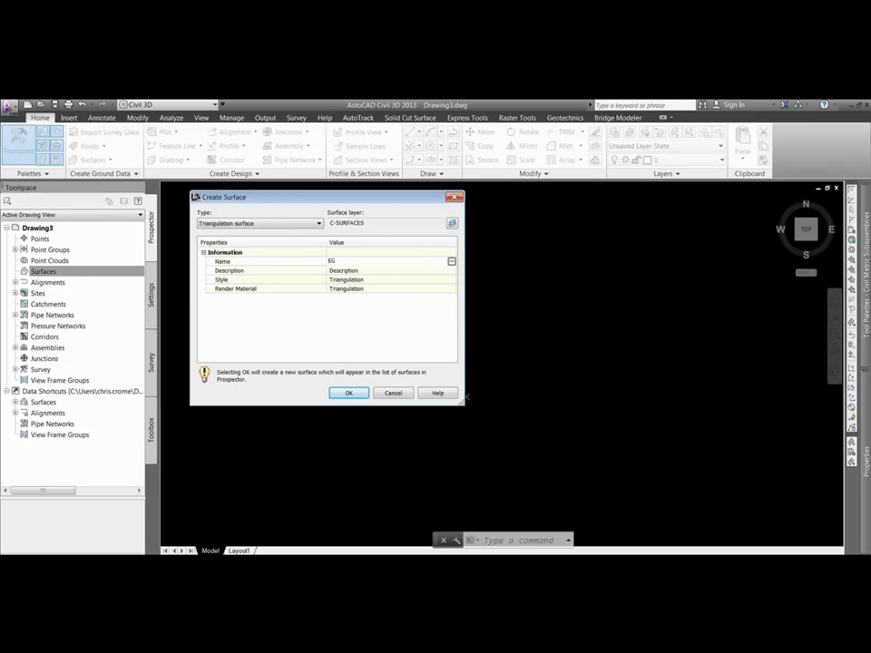
{"action": "key", "text": "Return"}
{"action": "left_click", "coordinate": [242, 282]}
{"action": "left_click", "coordinate": [398, 281]}
{"action": "left_click", "coordinate": [452, 281]}
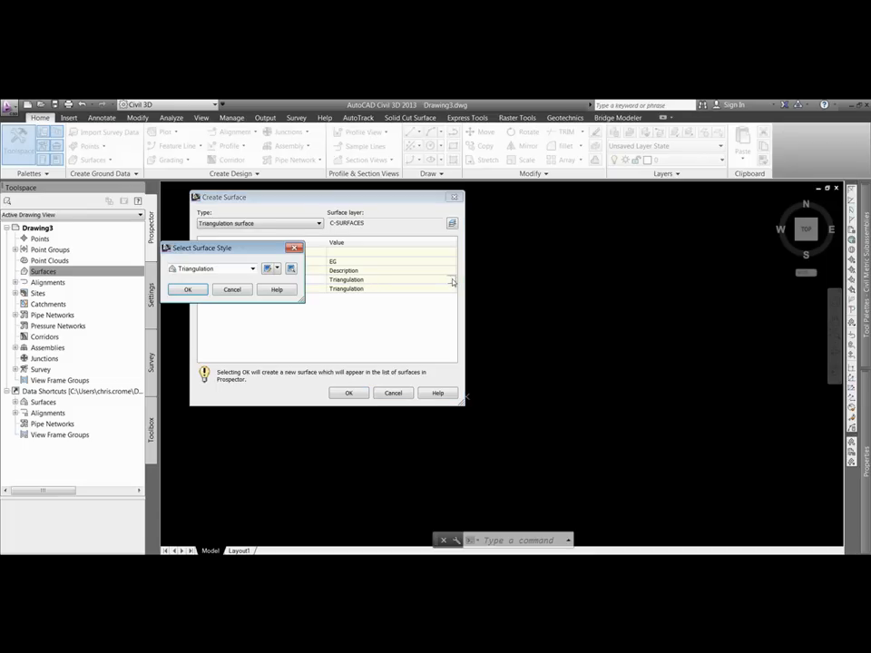
{"action": "left_click", "coordinate": [232, 288]}
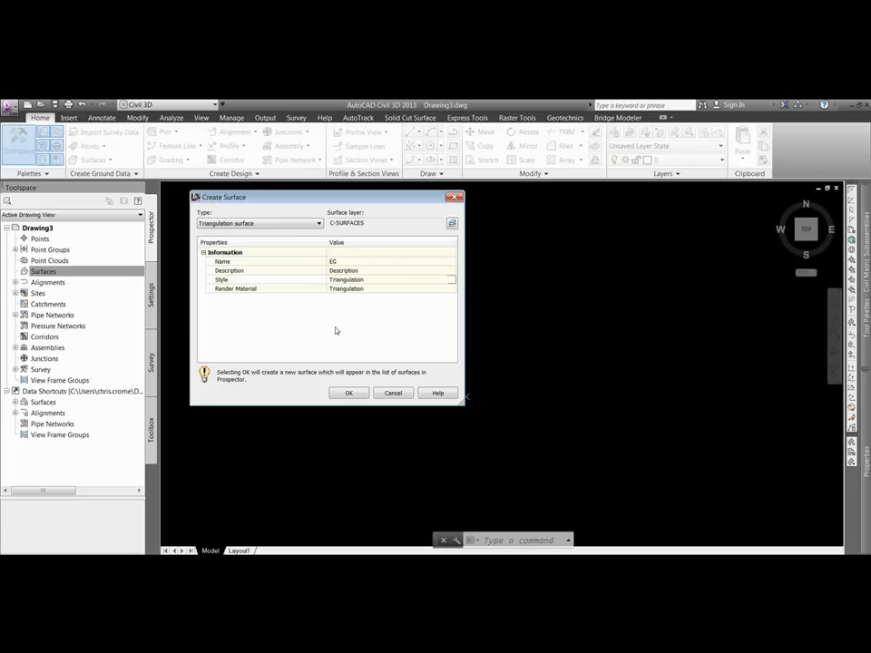
{"action": "left_click", "coordinate": [349, 393]}
Step: Expand the EG surface in the drawing's object tree down to the data types in its definition
{"action": "left_click", "coordinate": [88, 274]}
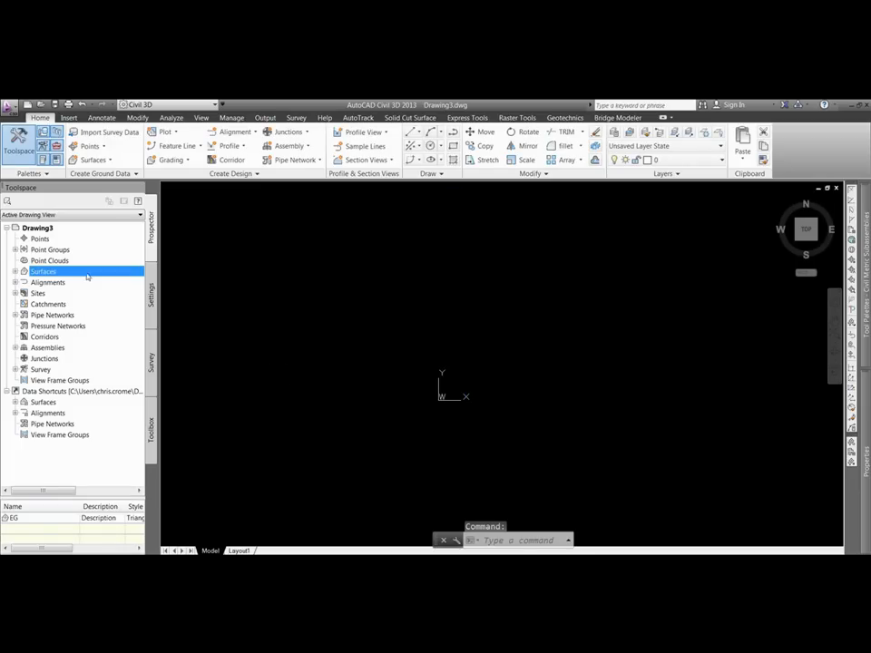
{"action": "left_click", "coordinate": [14, 272]}
{"action": "left_click", "coordinate": [40, 283]}
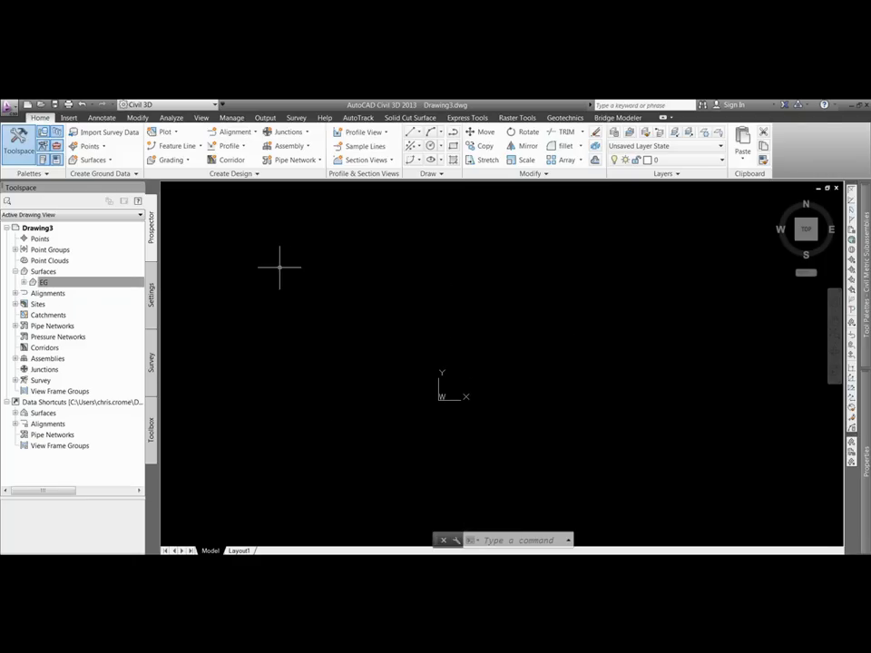
{"action": "left_click", "coordinate": [28, 282]}
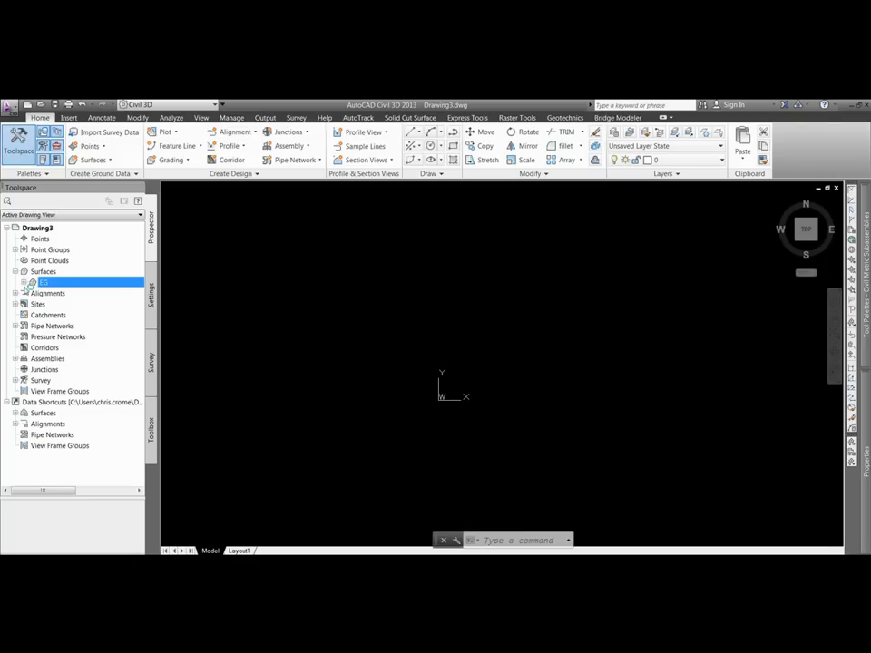
{"action": "left_click", "coordinate": [25, 282]}
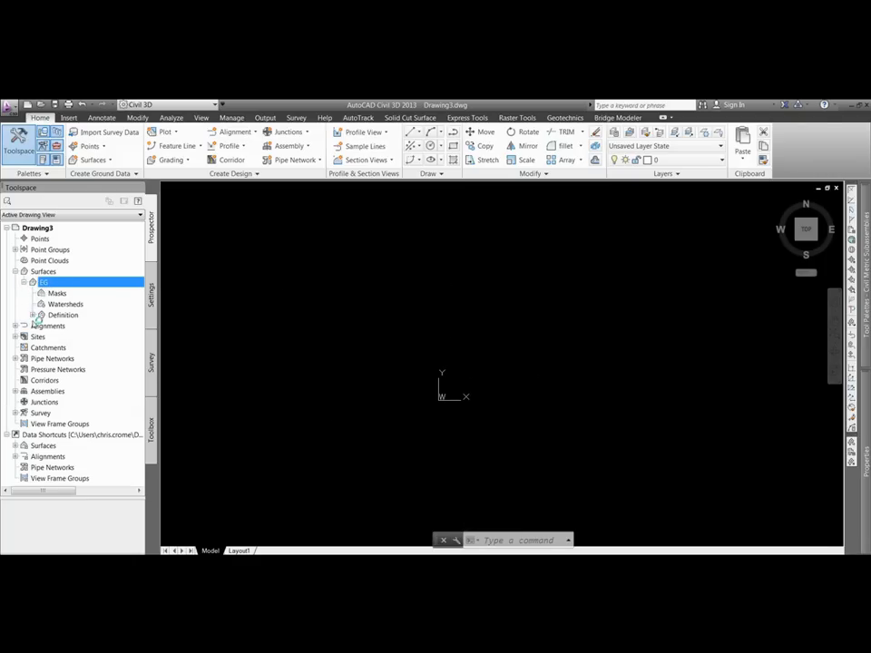
{"action": "left_click", "coordinate": [35, 315]}
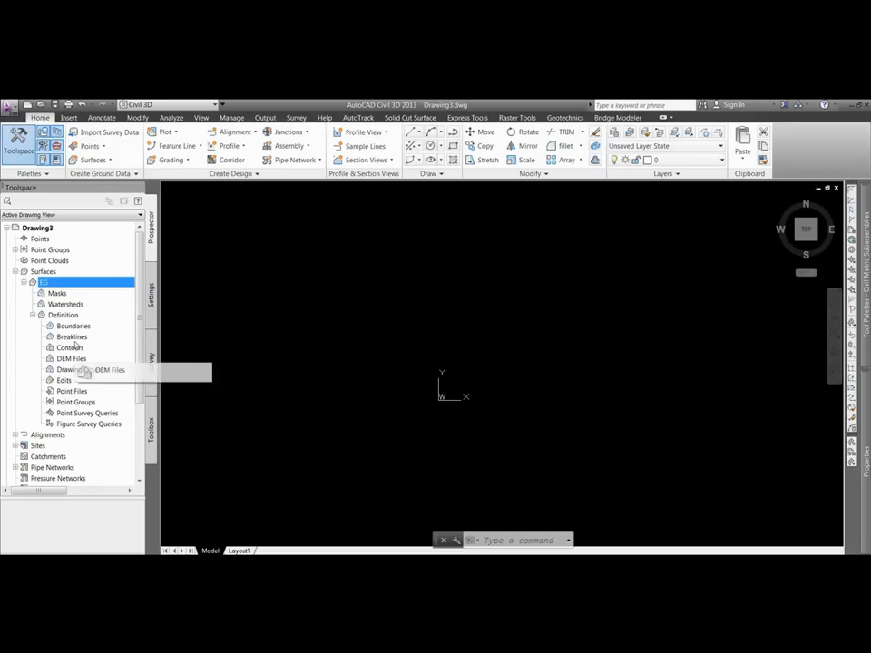
Step: Add the point file Point Data OS Coordinates.csv to the EG surface definition, using the PENZ (comma delimited) format
{"action": "left_click", "coordinate": [82, 391]}
{"action": "right_click", "coordinate": [88, 394]}
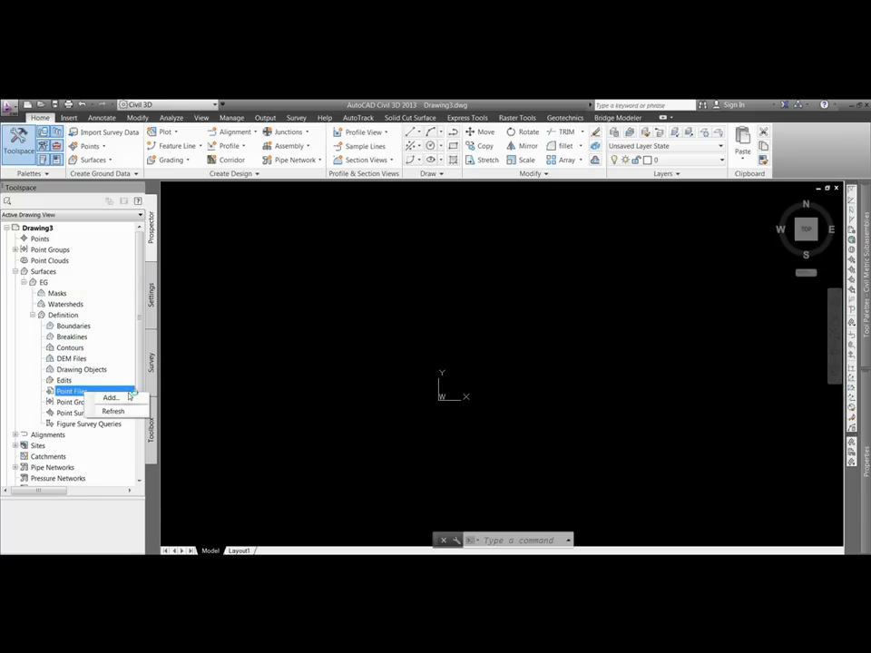
{"action": "left_click", "coordinate": [109, 397]}
{"action": "left_click", "coordinate": [225, 269]}
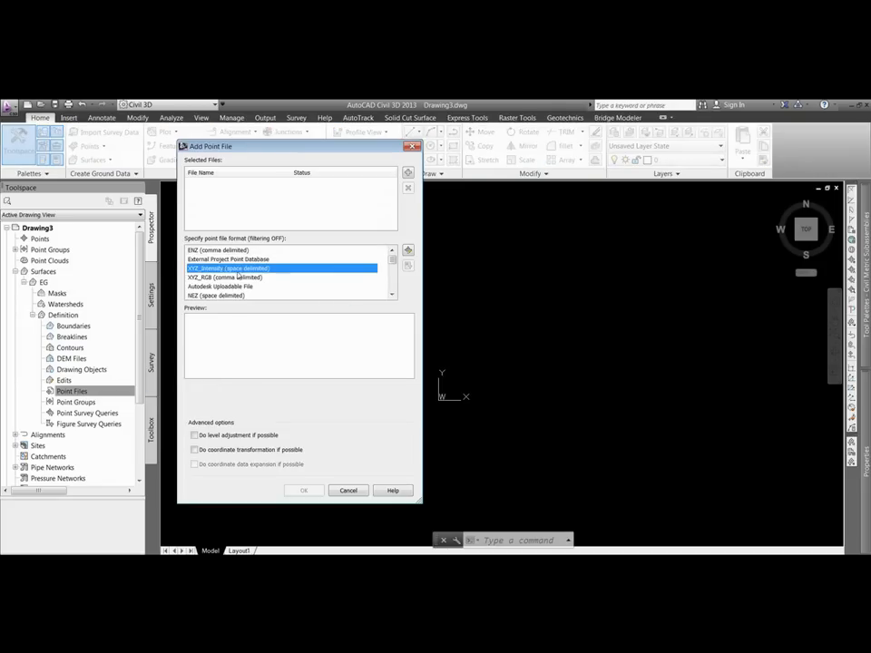
{"action": "scroll", "coordinate": [238, 276], "scroll_direction": "down", "scroll_amount": 4}
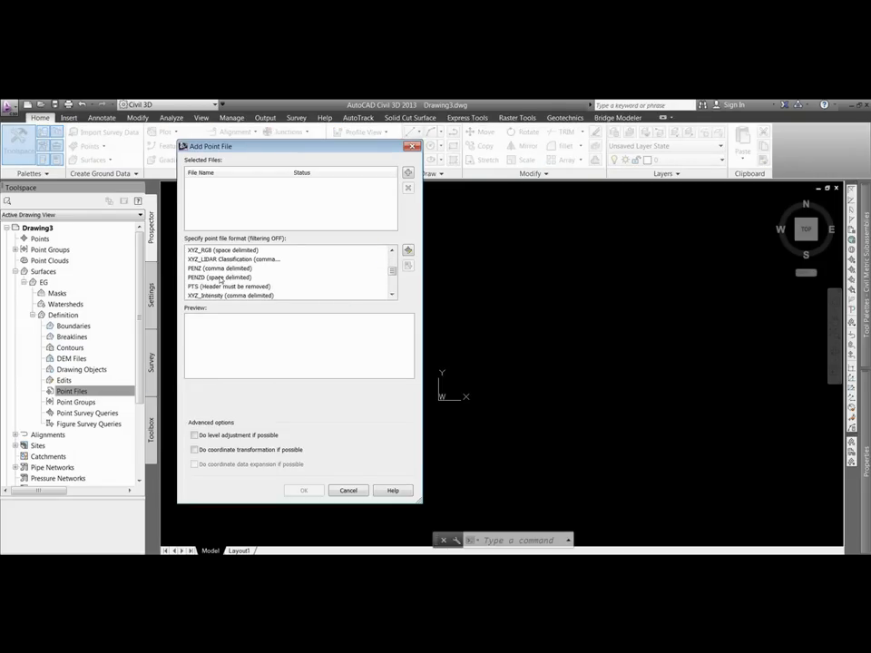
{"action": "left_click", "coordinate": [220, 269]}
{"action": "left_click", "coordinate": [410, 173]}
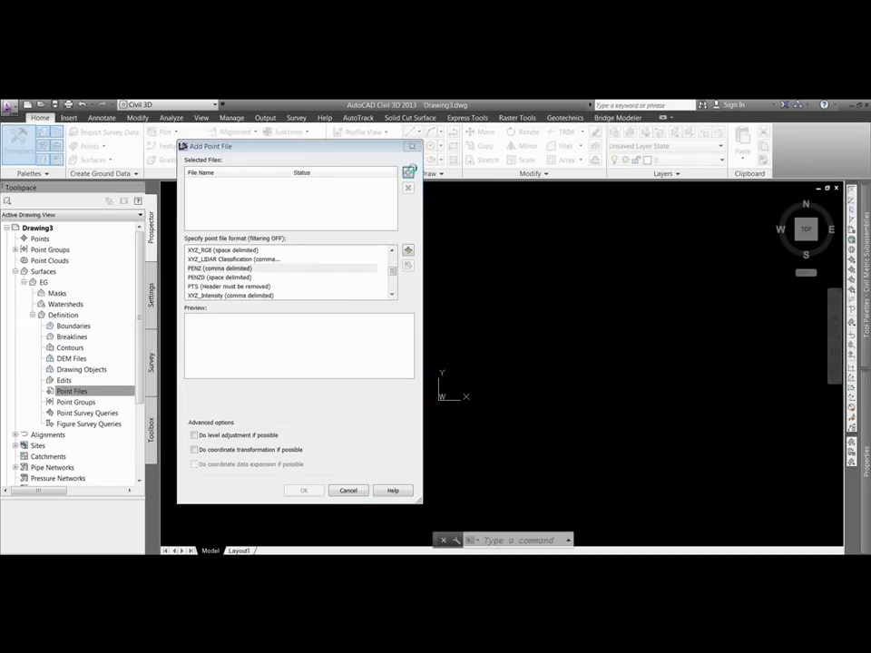
{"action": "left_click", "coordinate": [227, 301]}
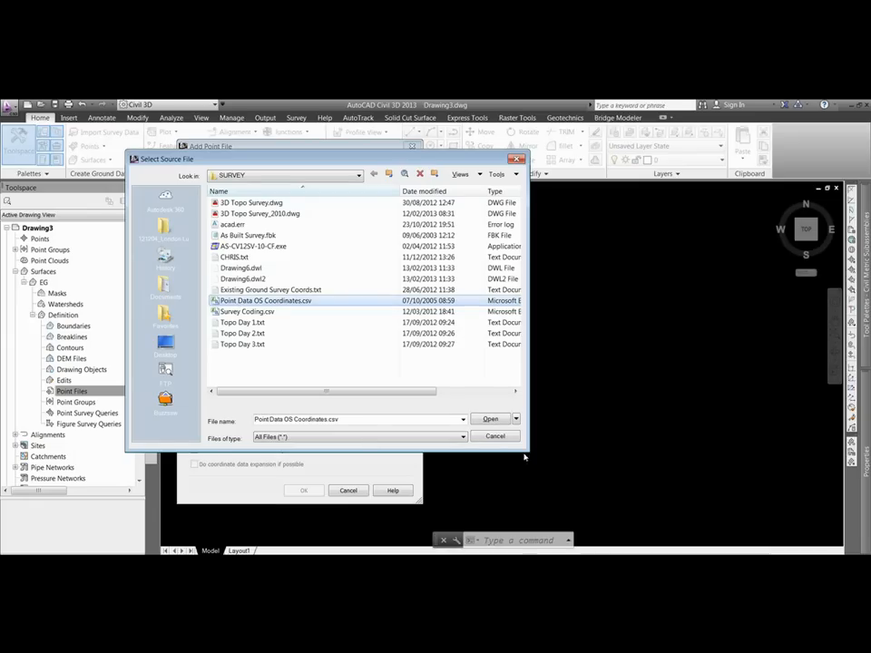
{"action": "left_click", "coordinate": [490, 418]}
{"action": "left_click", "coordinate": [306, 491]}
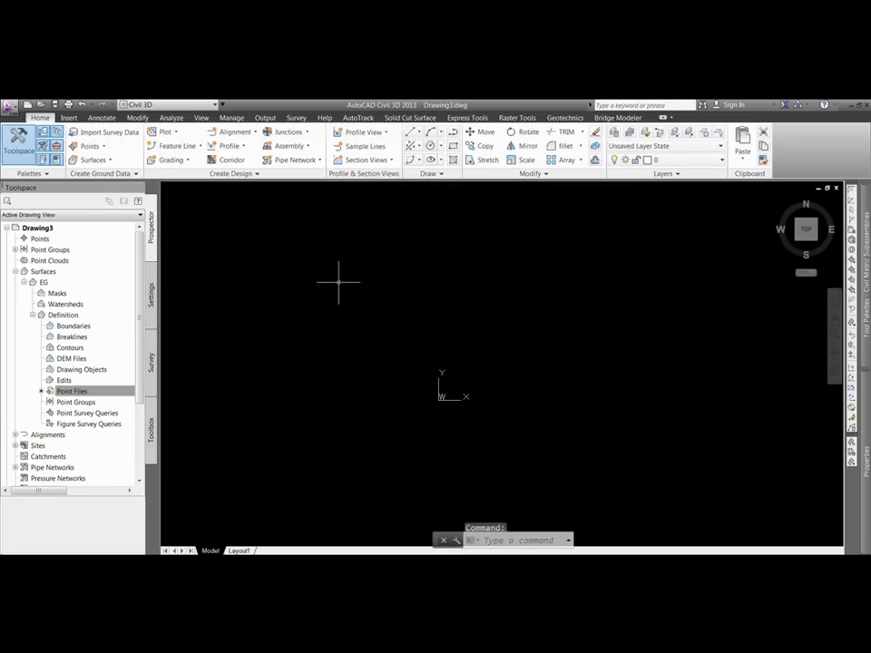
{"action": "middle_click", "coordinate": [311, 272]}
{"action": "middle_click", "coordinate": [311, 272]}
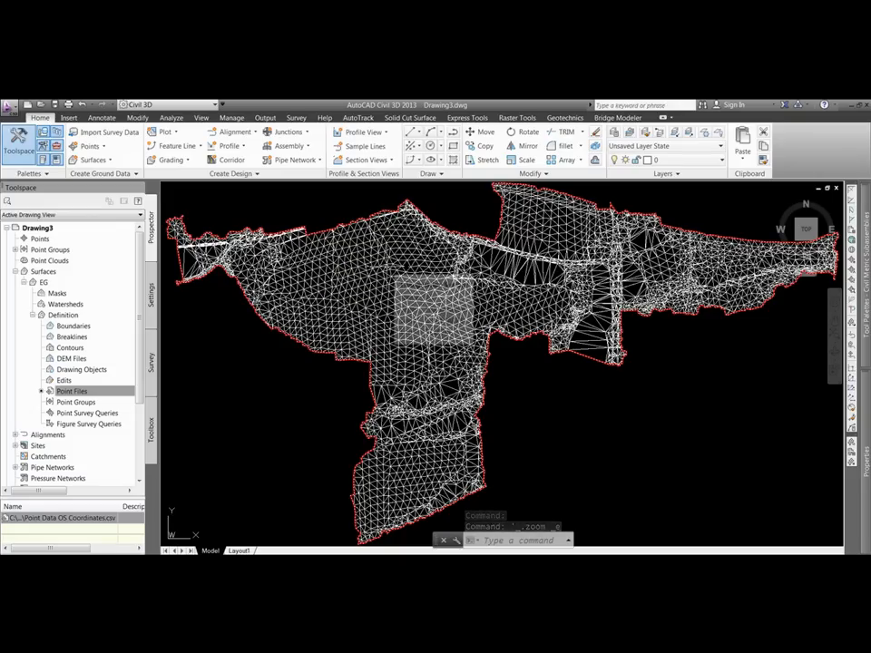
{"action": "mouse_move", "coordinate": [410, 328]}
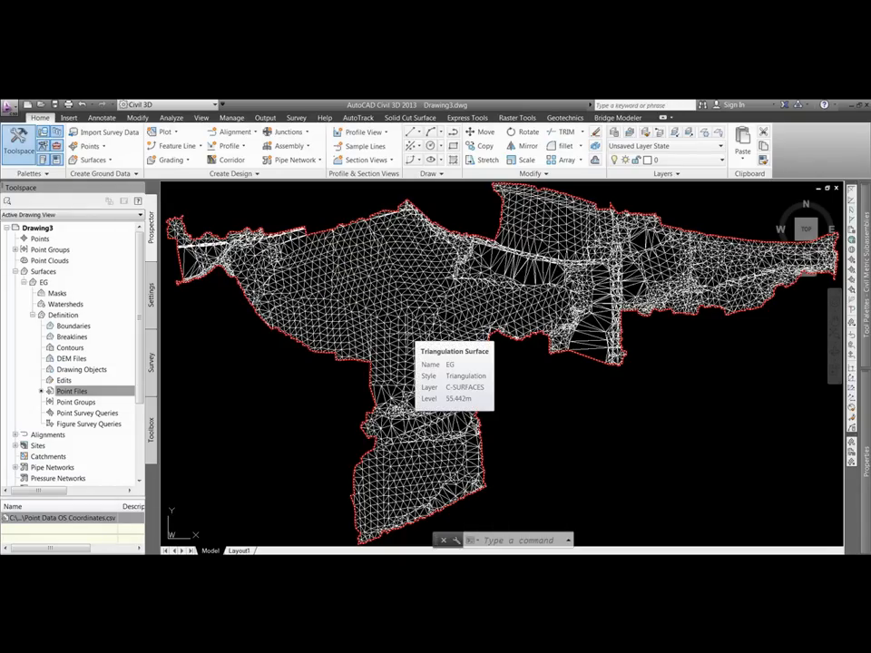
Step: Change the EG surface's style to Contours 1m and 5m in its surface properties and deselect the surface
{"action": "left_click", "coordinate": [41, 282]}
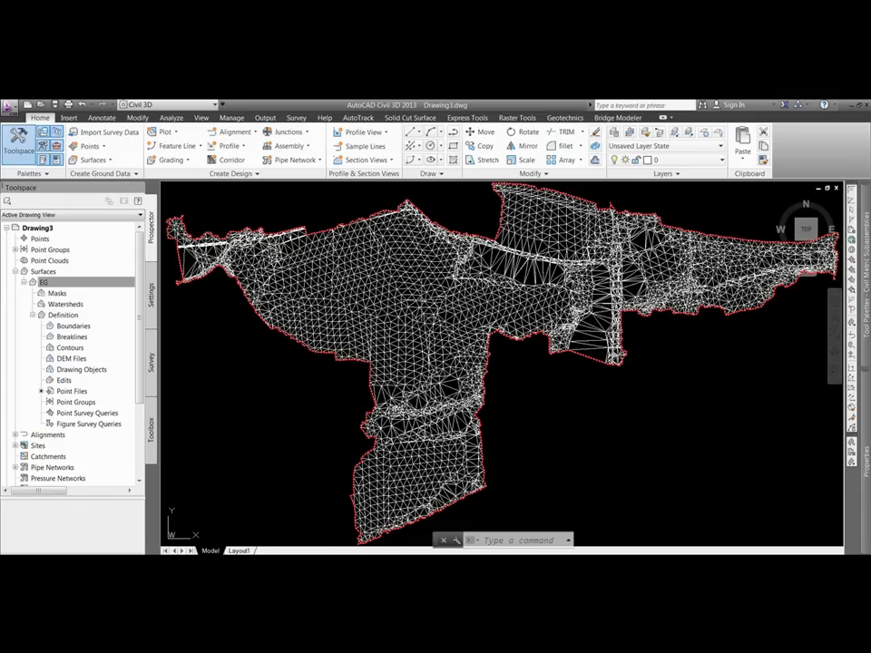
{"action": "left_click", "coordinate": [423, 289]}
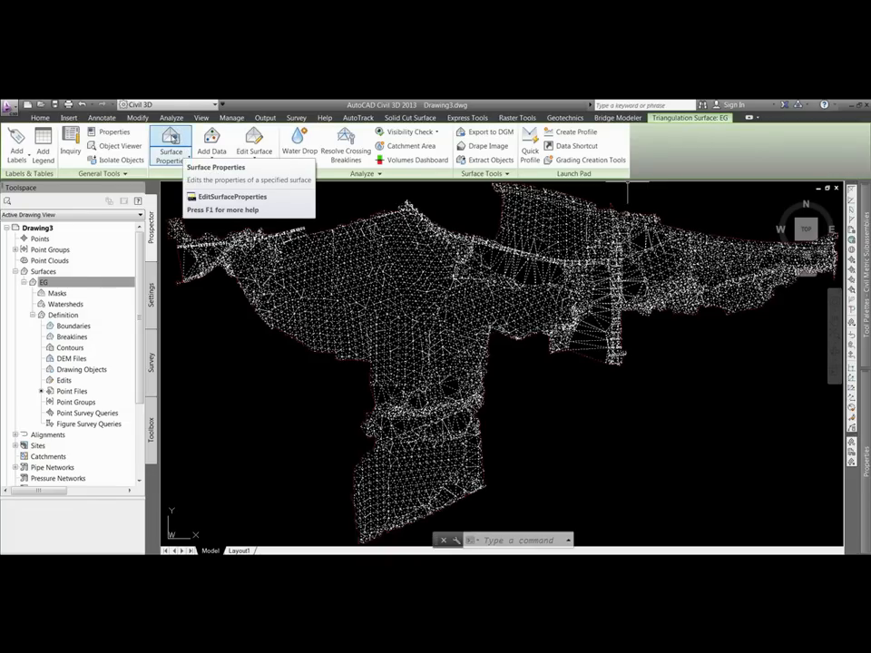
{"action": "left_click", "coordinate": [177, 139]}
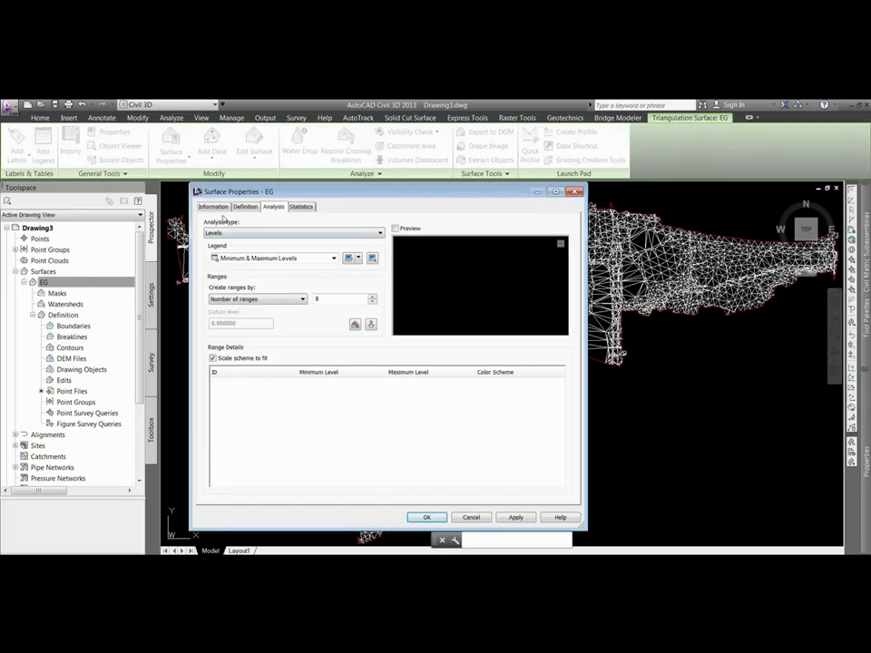
{"action": "left_click", "coordinate": [214, 207]}
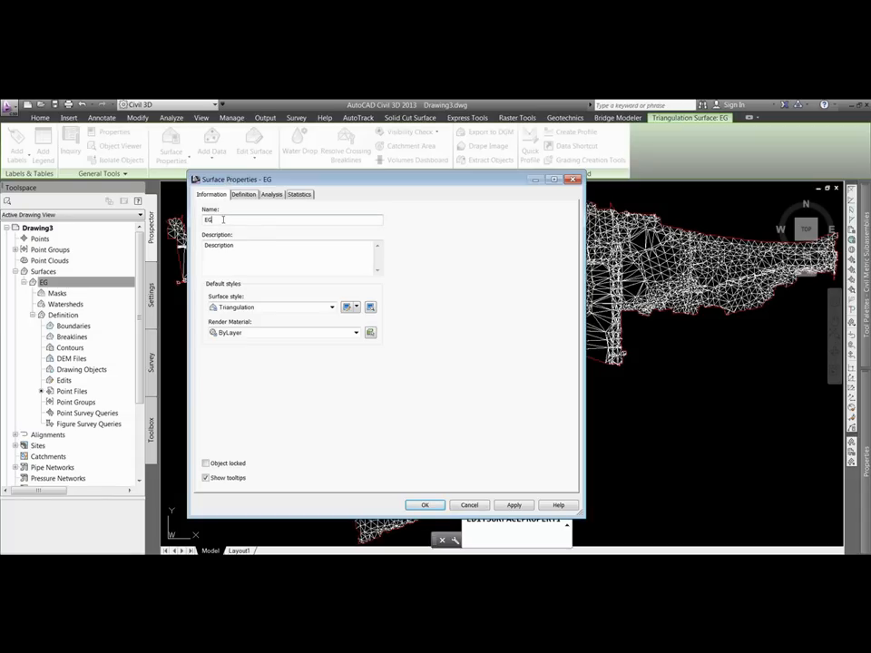
{"action": "left_click", "coordinate": [248, 246]}
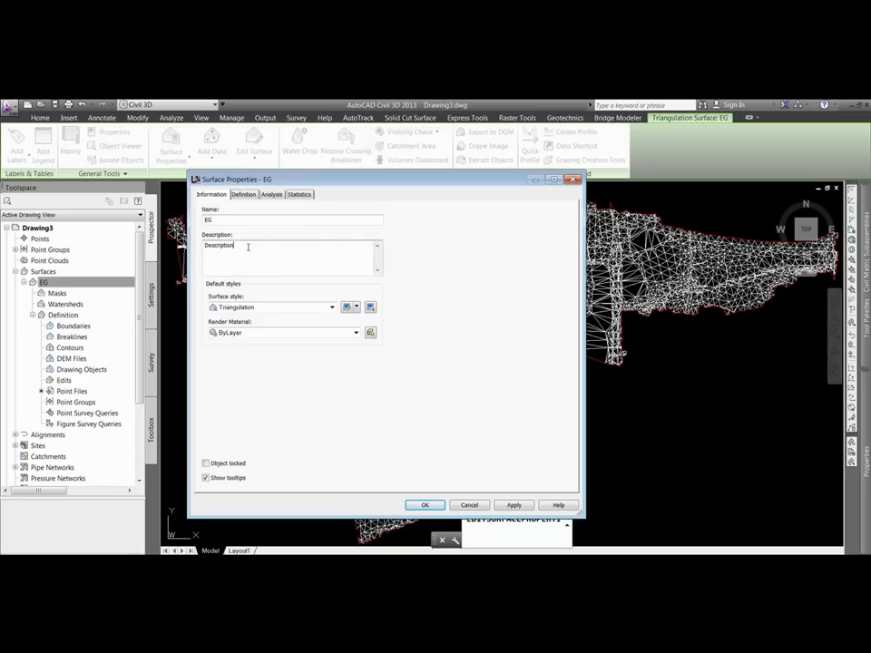
{"action": "left_click", "coordinate": [332, 308]}
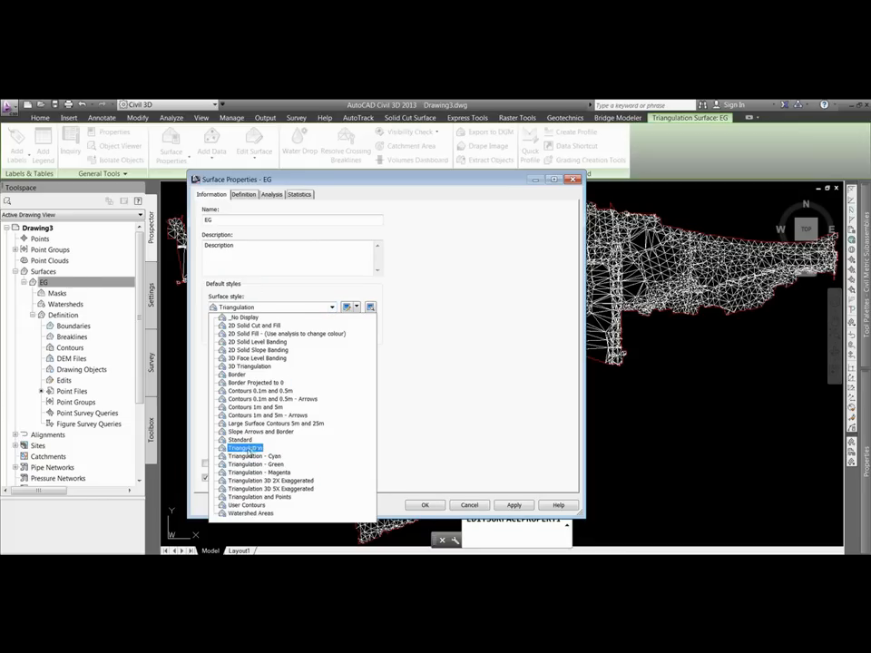
{"action": "left_click", "coordinate": [259, 309]}
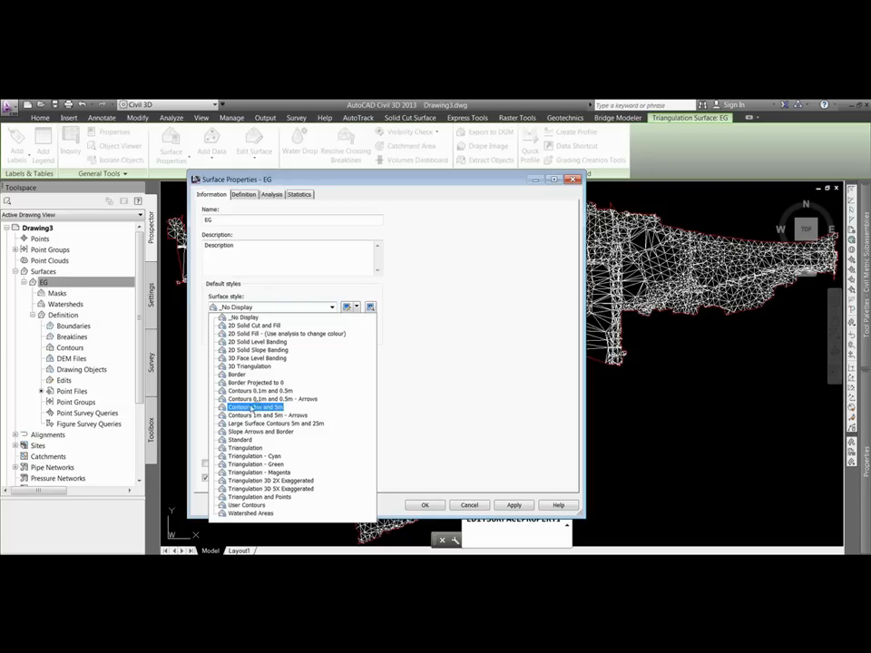
{"action": "left_click", "coordinate": [252, 409]}
{"action": "left_click", "coordinate": [514, 506]}
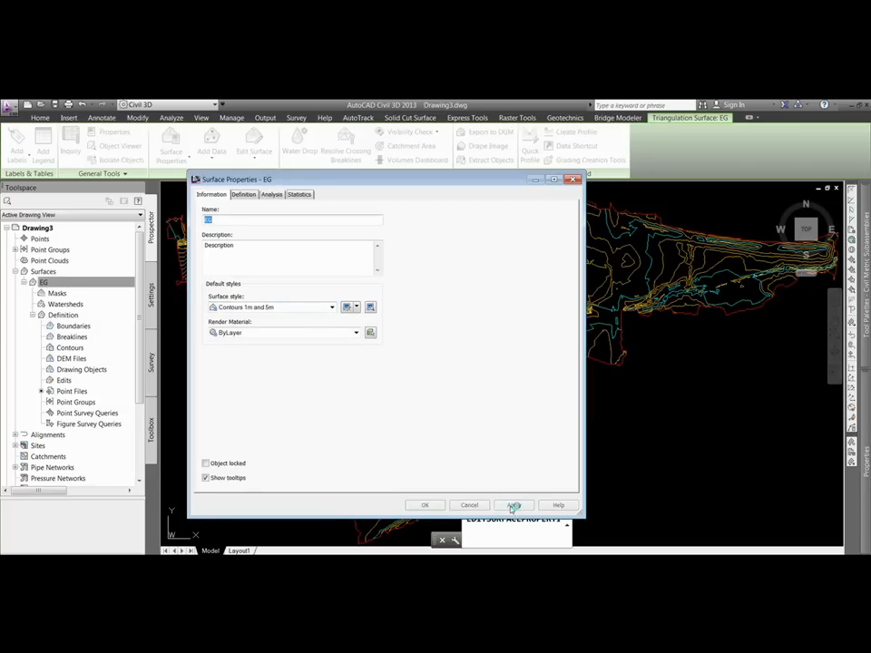
{"action": "left_click", "coordinate": [427, 505]}
{"action": "key", "text": "Escape"}
{"action": "key", "text": "Escape"}
{"action": "key", "text": "Escape"}
Step: Open the Contours 1m and 5m surface style for editing and go through its border and contour component display settings
{"action": "mouse_move", "coordinate": [396, 398]}
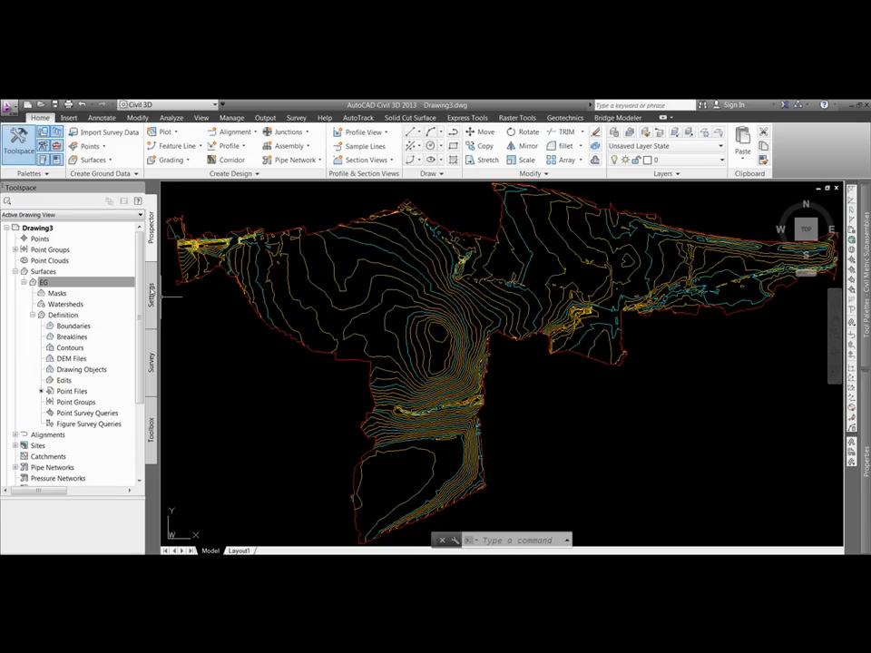
{"action": "left_click", "coordinate": [152, 292]}
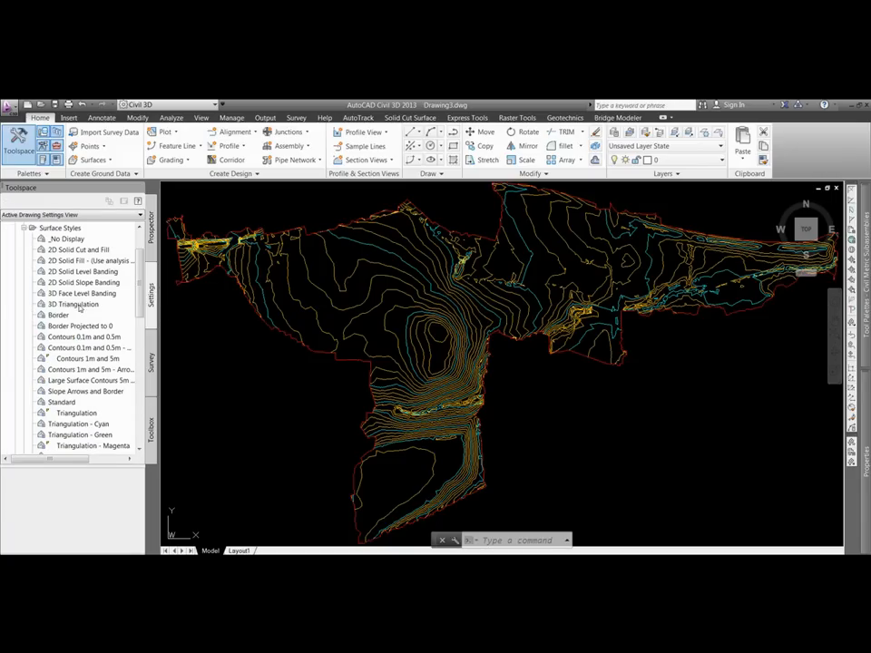
{"action": "left_click", "coordinate": [78, 360]}
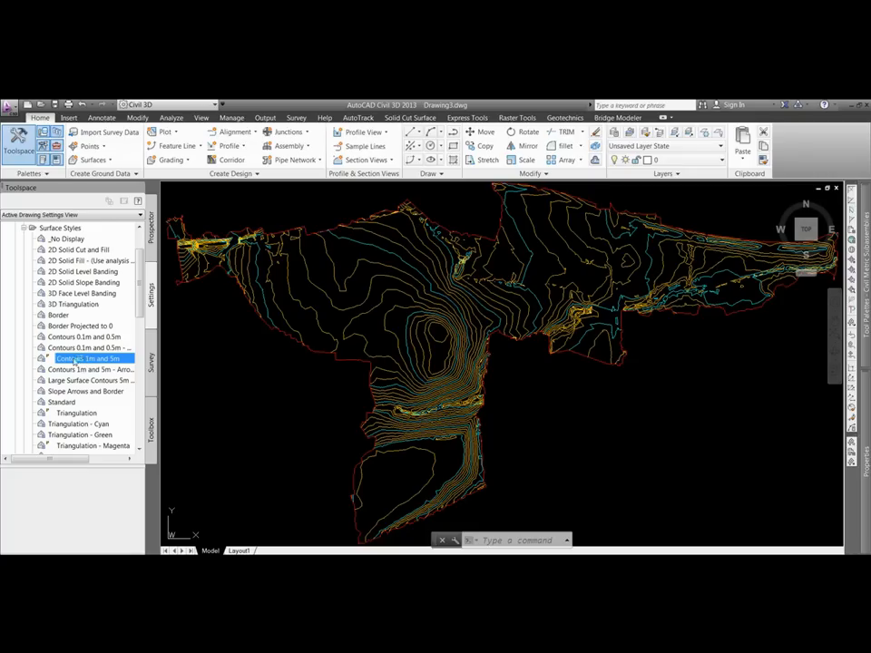
{"action": "right_click", "coordinate": [75, 362]}
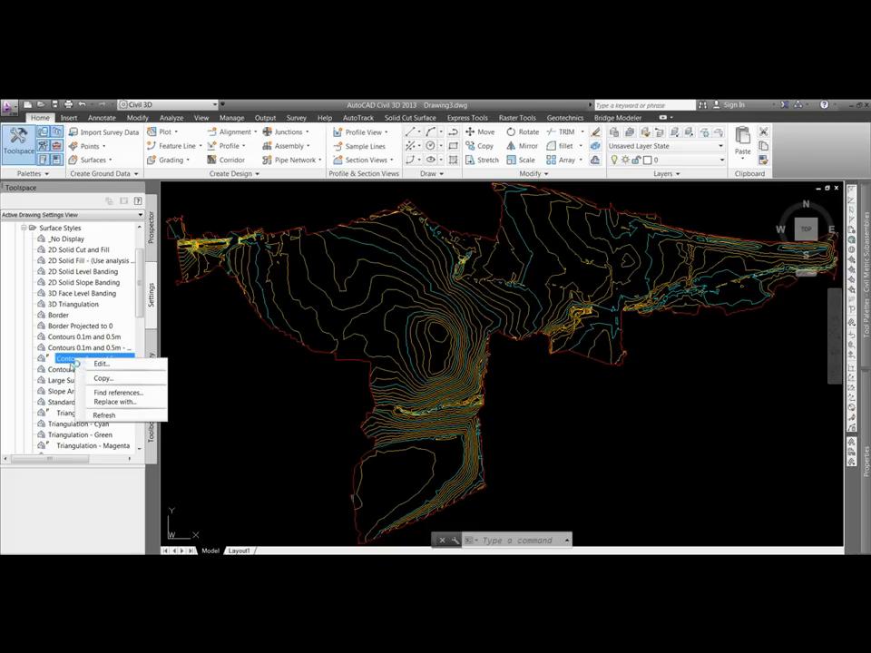
{"action": "left_click", "coordinate": [128, 366]}
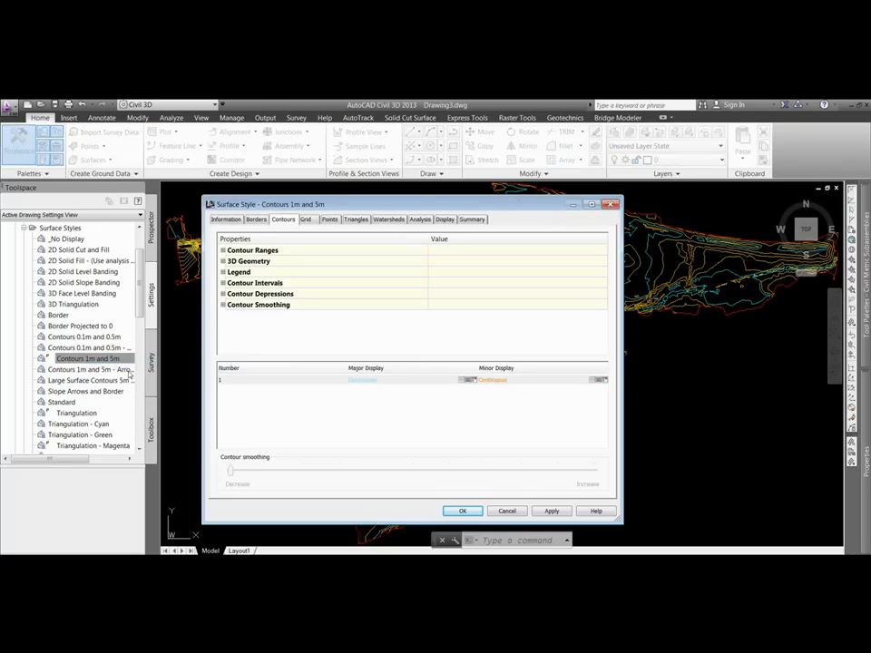
{"action": "left_click", "coordinate": [445, 219]}
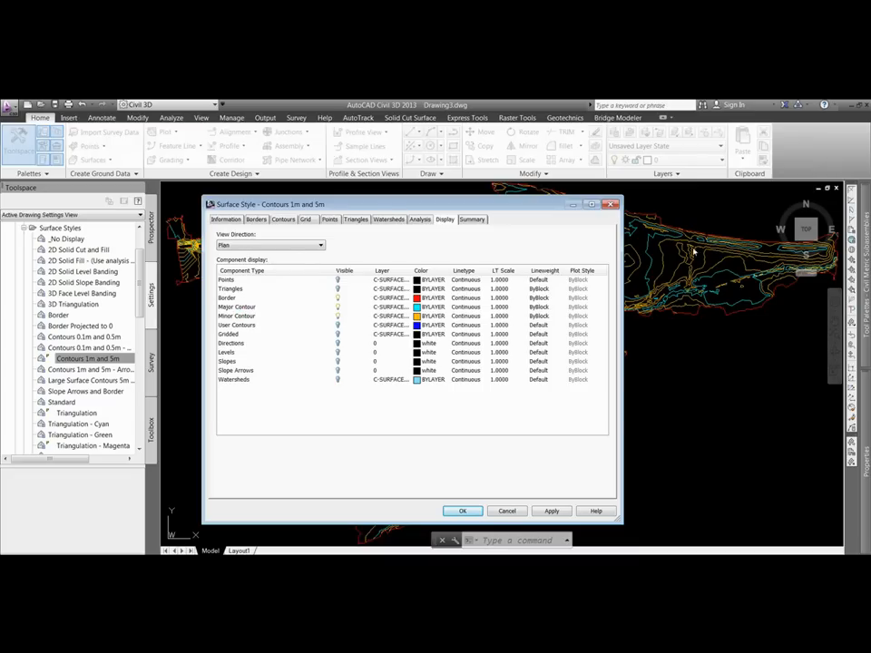
{"action": "left_click", "coordinate": [248, 318]}
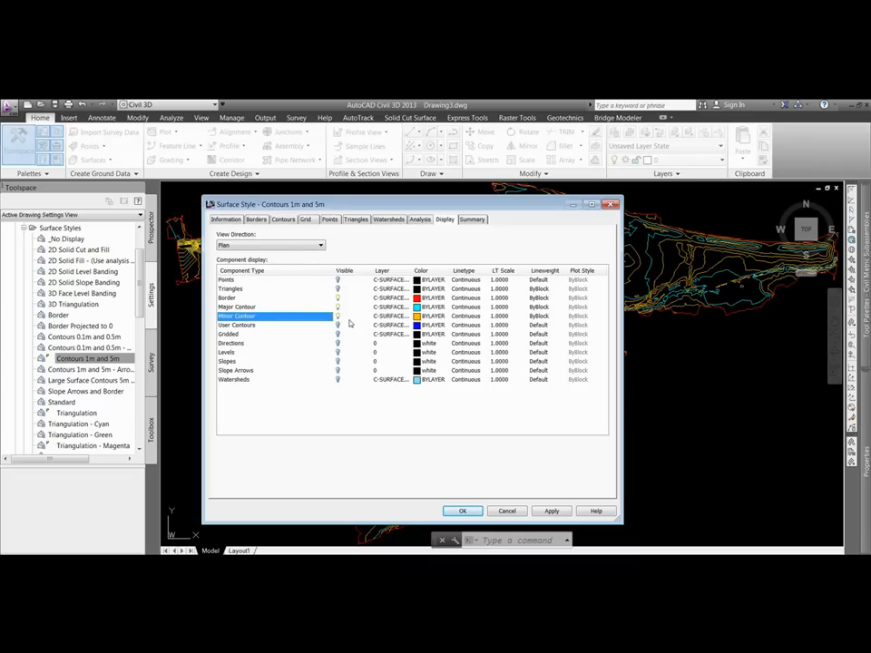
{"action": "left_click", "coordinate": [234, 309]}
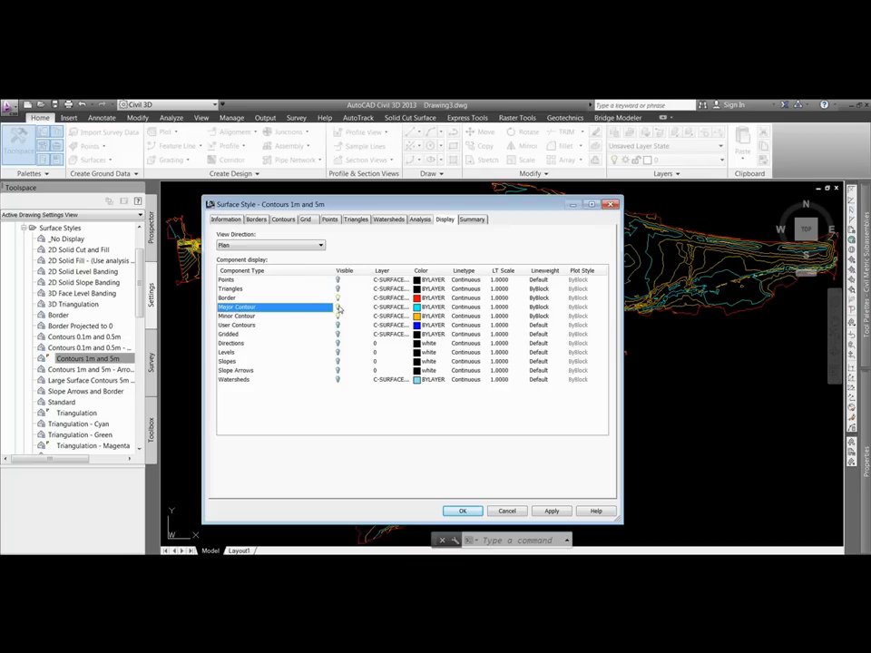
{"action": "left_click", "coordinate": [236, 300]}
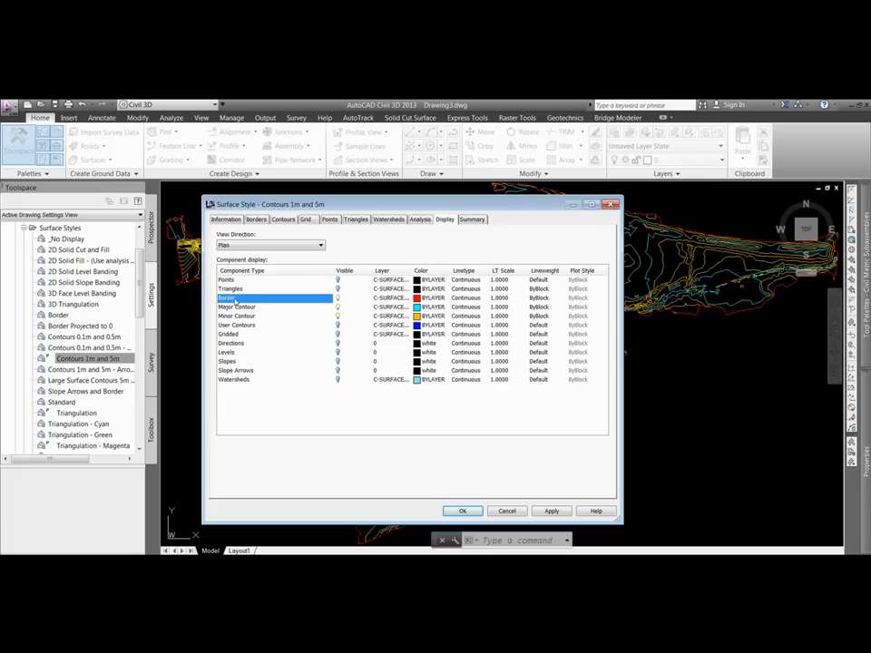
Step: Turn off the minor and major contours, turn on the triangles in the style's plan display, and apply the change
{"action": "left_click", "coordinate": [340, 317]}
{"action": "left_click", "coordinate": [340, 308]}
{"action": "left_click", "coordinate": [240, 291]}
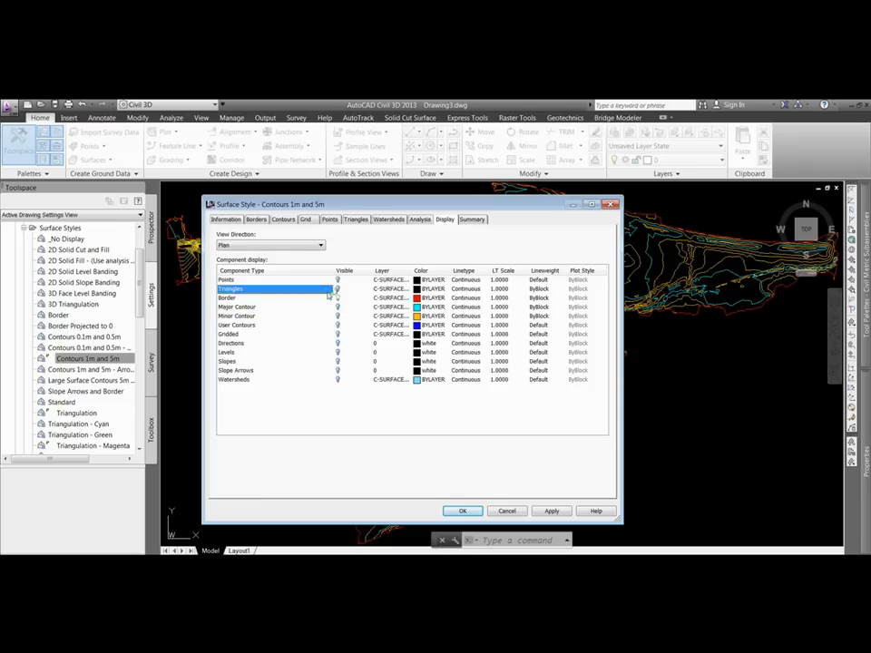
{"action": "left_click", "coordinate": [552, 511]}
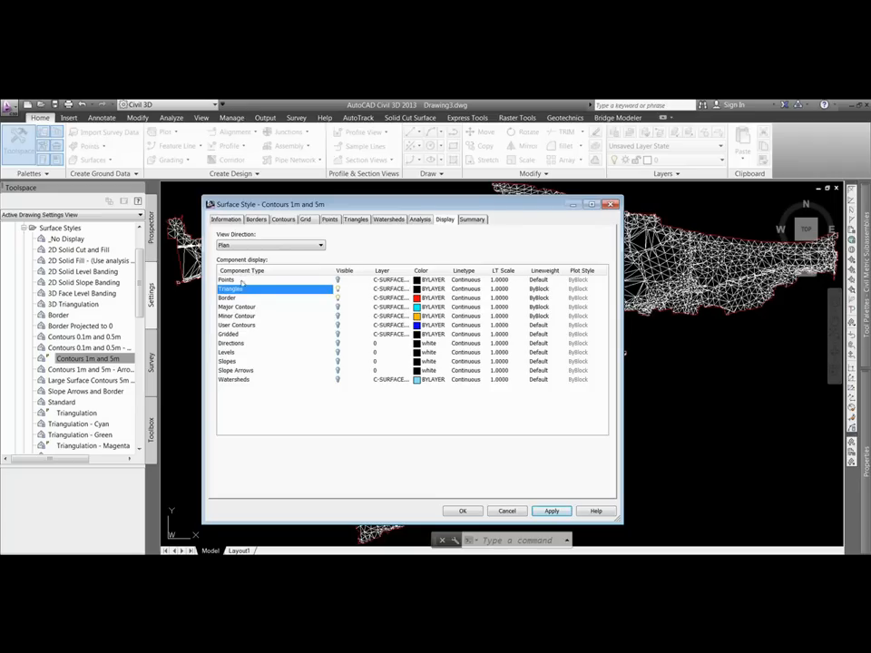
Step: Turn the triangles off and the major and minor contours back on in the style's component display
{"action": "left_click", "coordinate": [338, 290]}
{"action": "left_click", "coordinate": [338, 309]}
{"action": "left_click", "coordinate": [339, 317]}
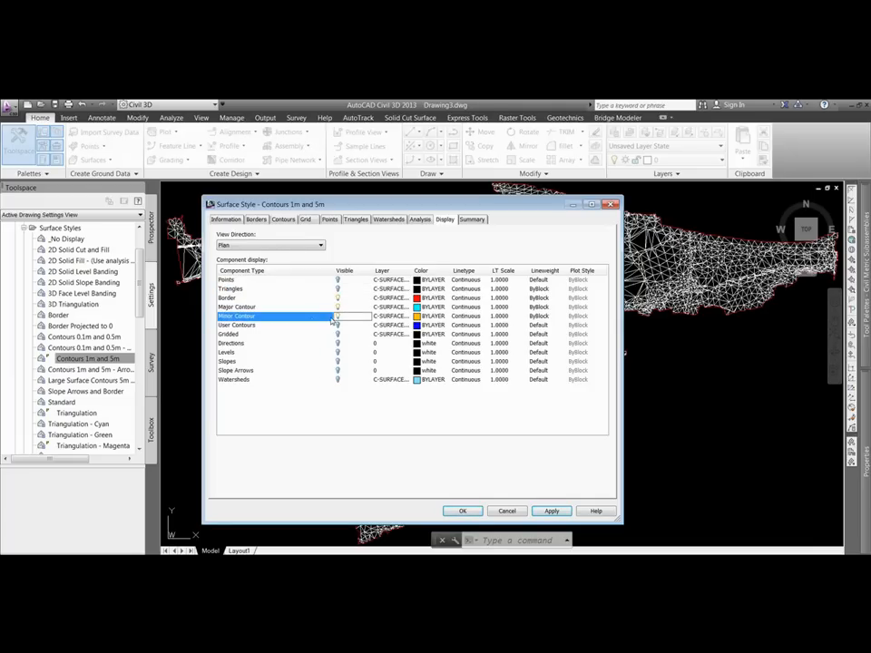
Step: Set the minor contour color to green in the Contours 1m and 5m style
{"action": "left_click", "coordinate": [238, 307]}
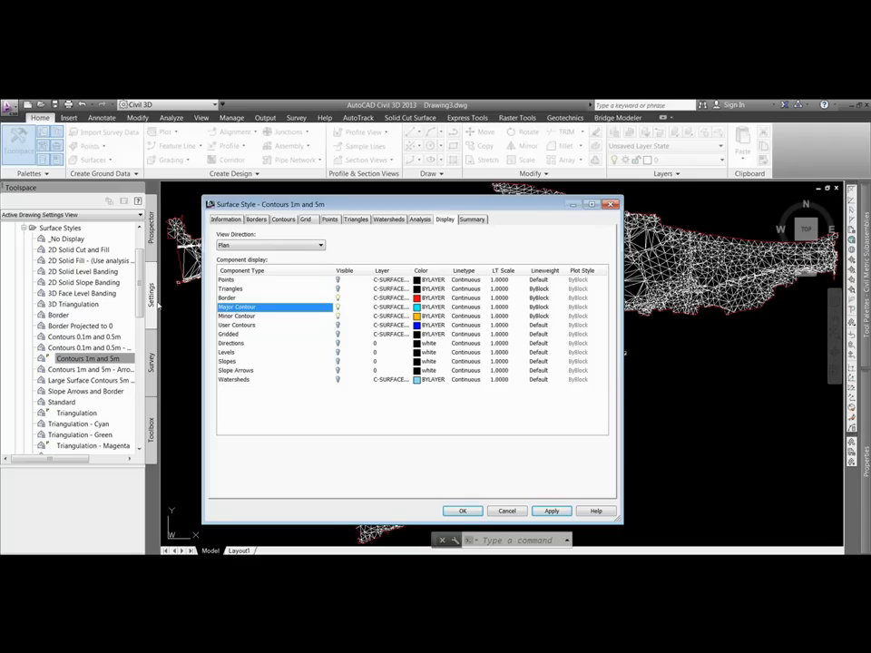
{"action": "left_click", "coordinate": [238, 316]}
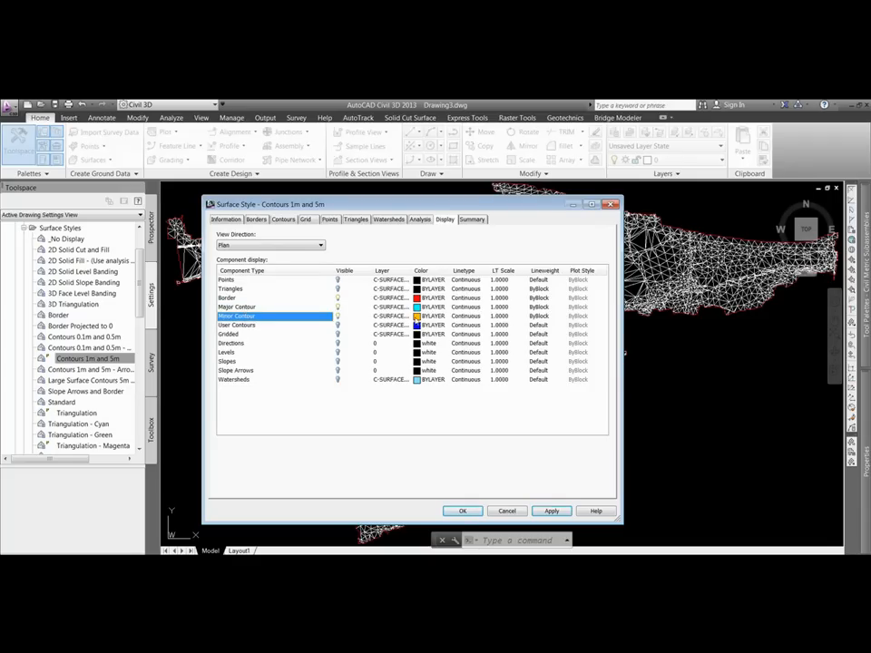
{"action": "left_click", "coordinate": [424, 316]}
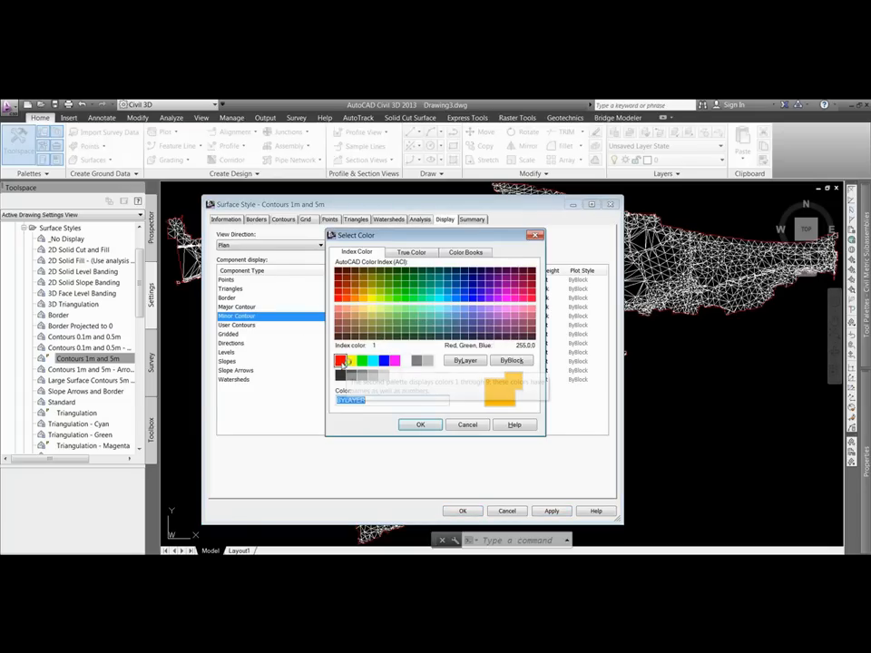
{"action": "left_click", "coordinate": [362, 361]}
{"action": "left_click", "coordinate": [420, 425]}
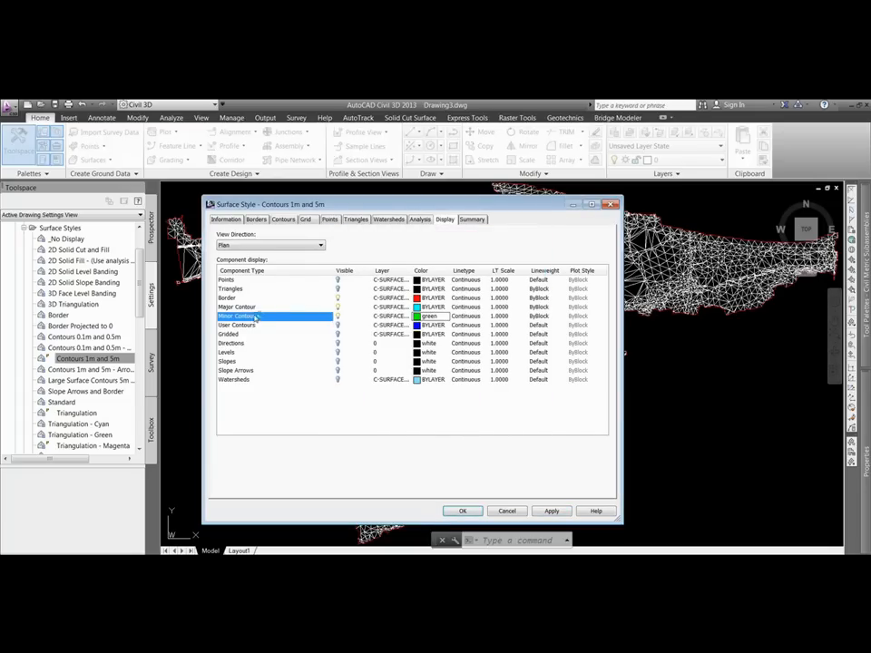
Step: Set the major contour color to red in the Contours 1m and 5m style
{"action": "left_click", "coordinate": [254, 307]}
{"action": "left_click", "coordinate": [423, 306]}
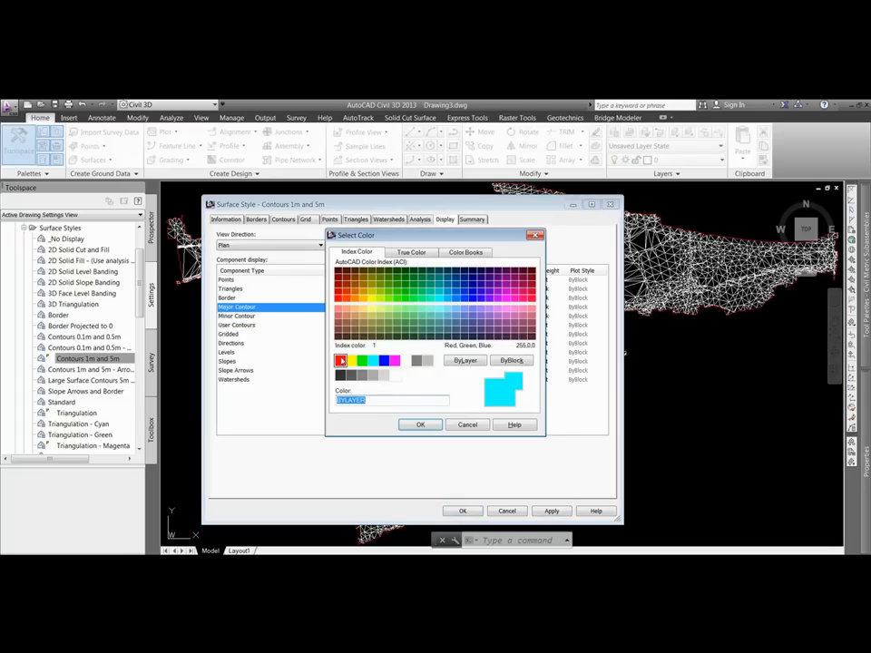
{"action": "left_click", "coordinate": [340, 360]}
{"action": "left_click", "coordinate": [420, 424]}
Step: Set the border color to index color 8 and apply the style changes to the surface
{"action": "left_click", "coordinate": [261, 297]}
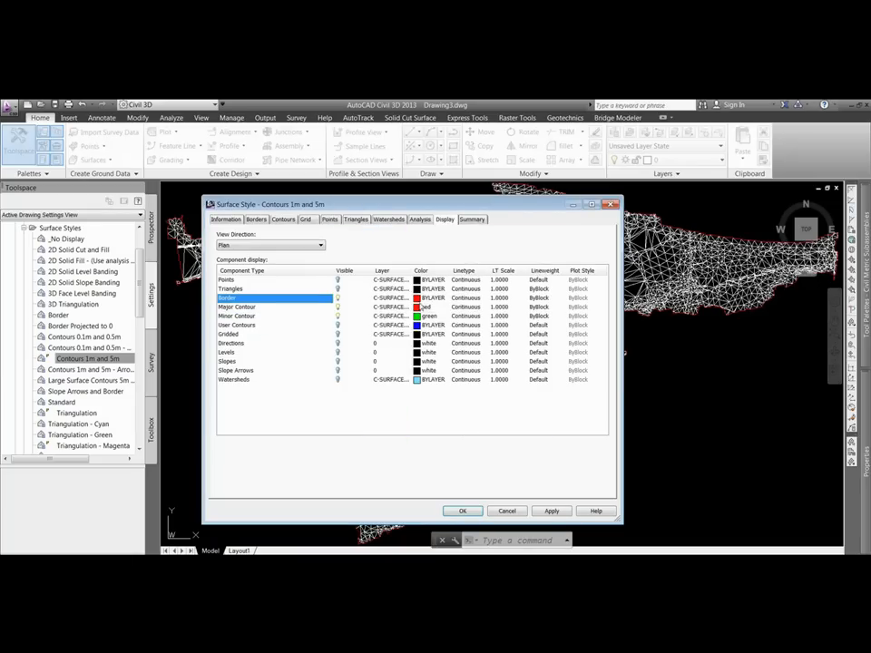
{"action": "left_click", "coordinate": [424, 298]}
{"action": "left_click", "coordinate": [416, 361]}
{"action": "left_click", "coordinate": [418, 425]}
{"action": "left_click", "coordinate": [553, 511]}
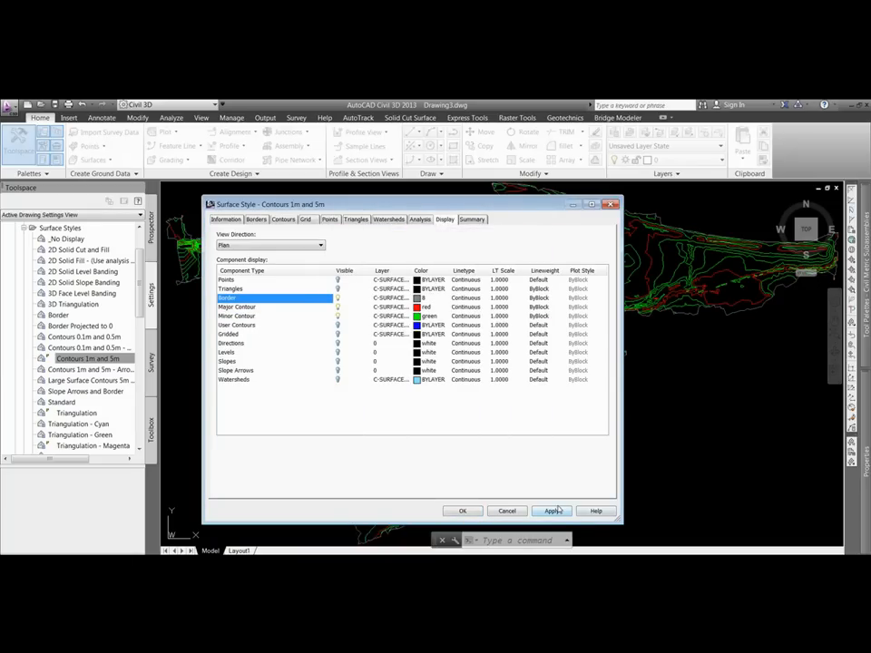
Step: Uncover the drawing behind the style dialog, review the border and contour components, and accept the style edits
{"action": "left_click_drag", "start_coordinate": [436, 205], "coordinate": [487, 215]}
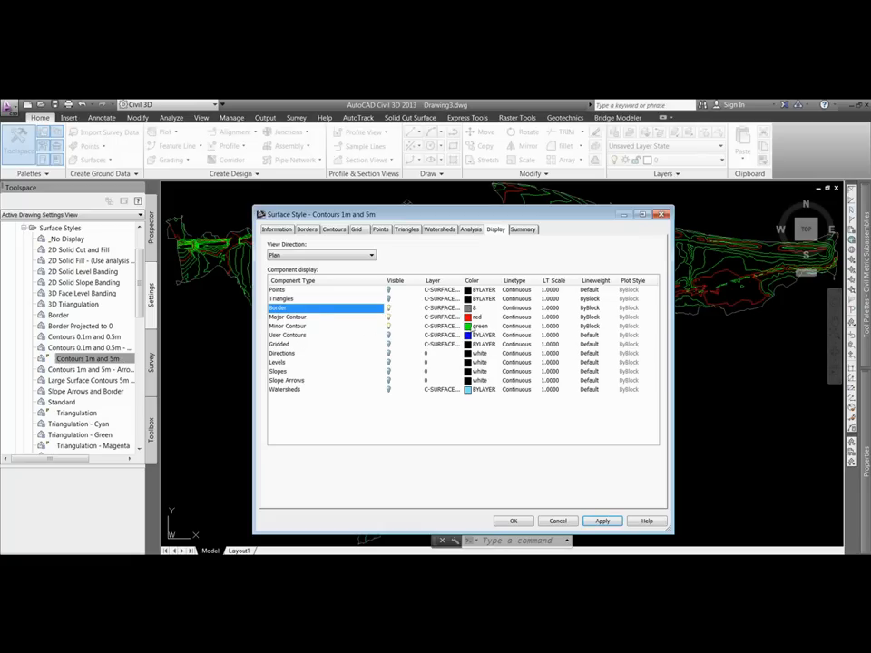
{"action": "left_click", "coordinate": [291, 327]}
{"action": "left_click", "coordinate": [286, 318]}
{"action": "left_click", "coordinate": [286, 309]}
{"action": "left_click", "coordinate": [286, 318]}
{"action": "left_click", "coordinate": [291, 327]}
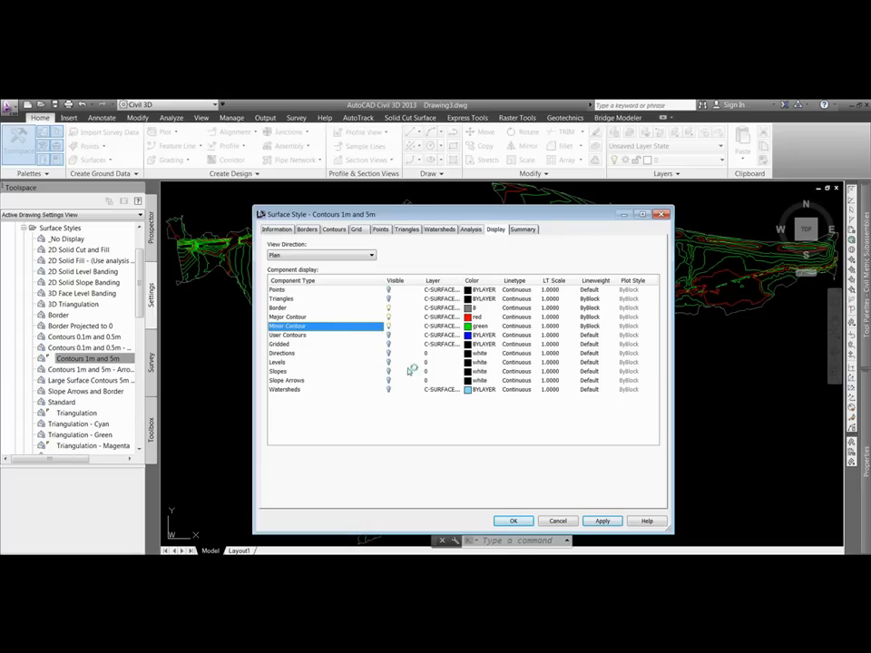
{"action": "left_click", "coordinate": [513, 525]}
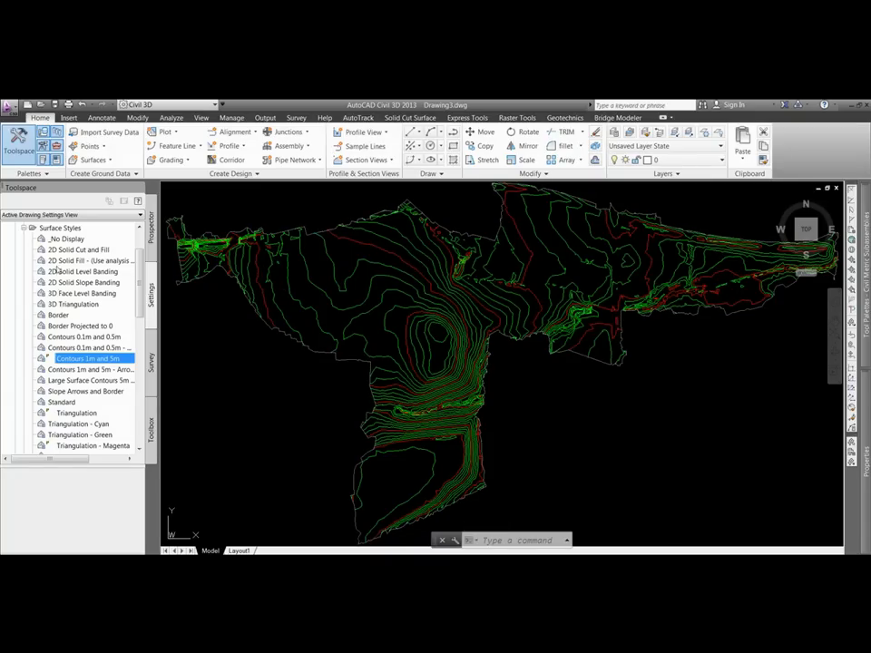
Step: Change the EG surface's style to Border in its surface properties and deselect the surface
{"action": "left_click", "coordinate": [64, 315]}
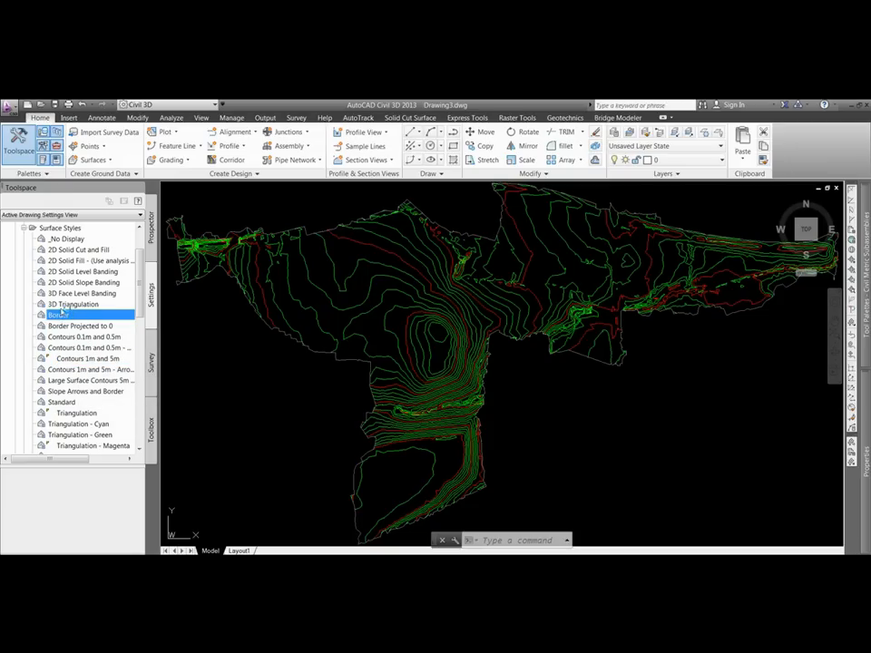
{"action": "left_click", "coordinate": [332, 256]}
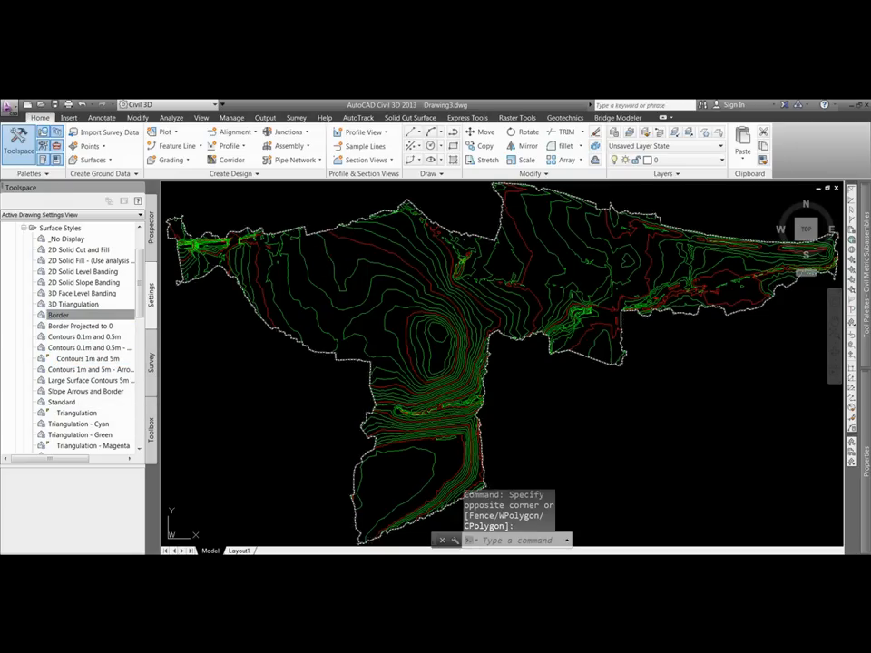
{"action": "left_click", "coordinate": [331, 259]}
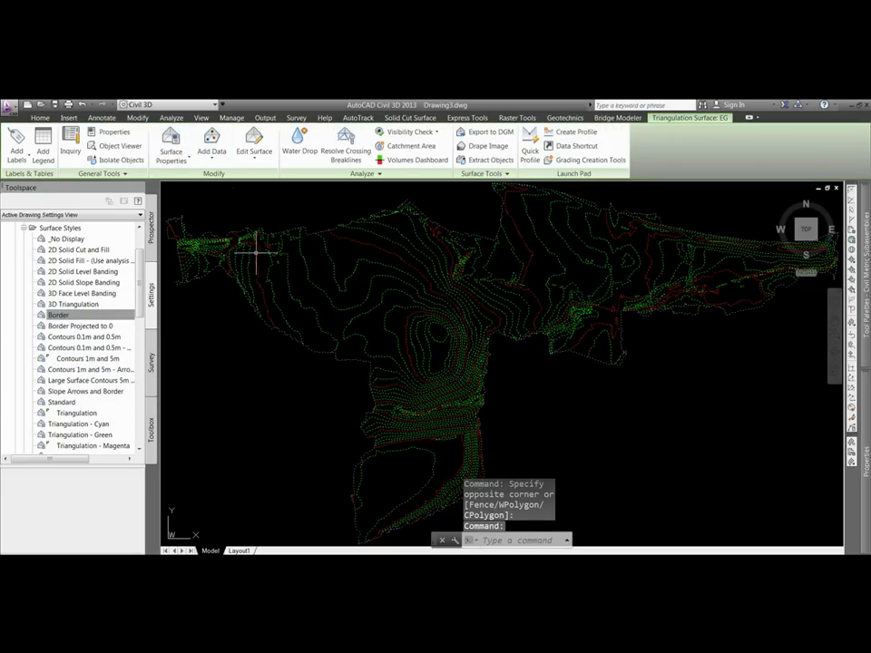
{"action": "left_click", "coordinate": [171, 143]}
{"action": "left_click", "coordinate": [259, 310]}
{"action": "left_click", "coordinate": [241, 378]}
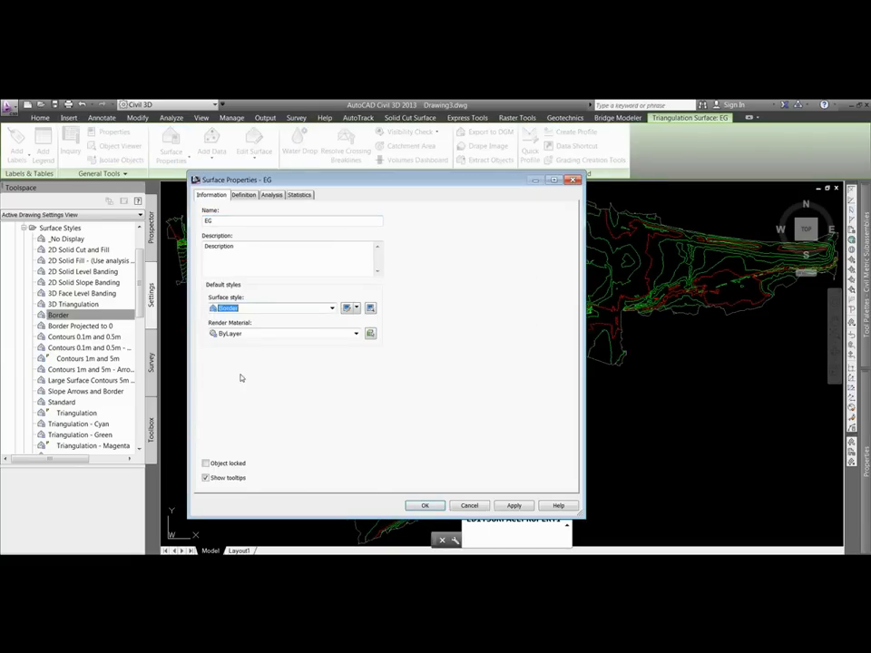
{"action": "left_click", "coordinate": [514, 505]}
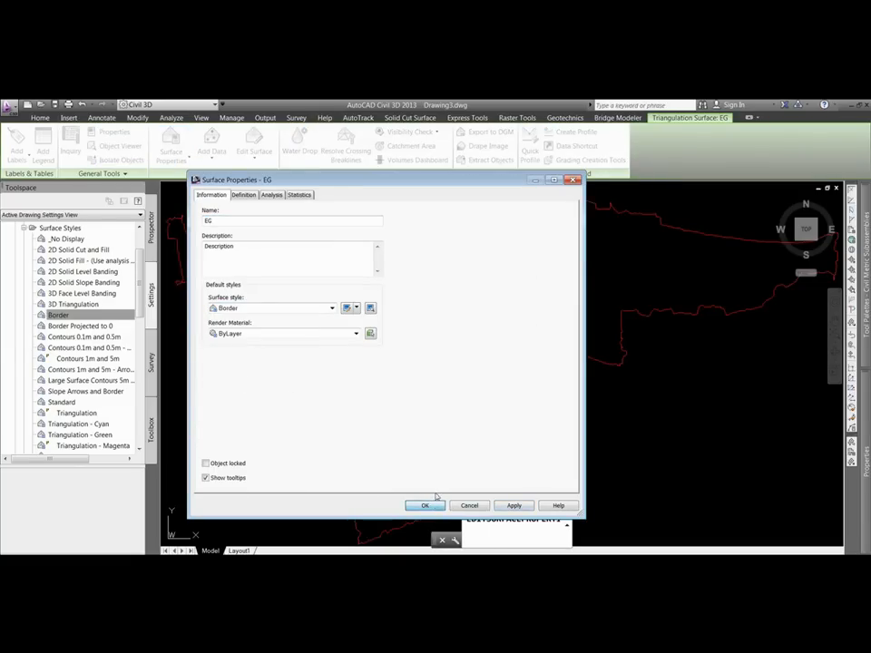
{"action": "left_click", "coordinate": [430, 503]}
{"action": "scroll", "coordinate": [341, 282], "scroll_direction": "up", "scroll_amount": 2}
{"action": "scroll", "coordinate": [317, 363], "scroll_direction": "down", "scroll_amount": 2}
{"action": "key", "text": "Escape"}
{"action": "key", "text": "Escape"}
Step: Change the EG surface's style to _No Display in its surface properties and deselect the surface
{"action": "scroll", "coordinate": [369, 301], "scroll_direction": "up", "scroll_amount": 2}
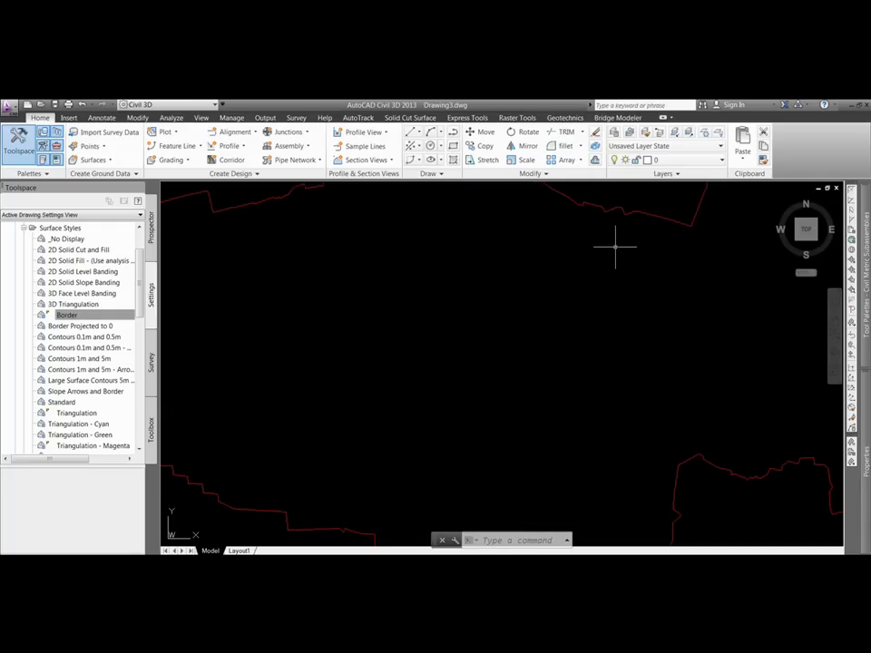
{"action": "scroll", "coordinate": [363, 272], "scroll_direction": "down", "scroll_amount": 2}
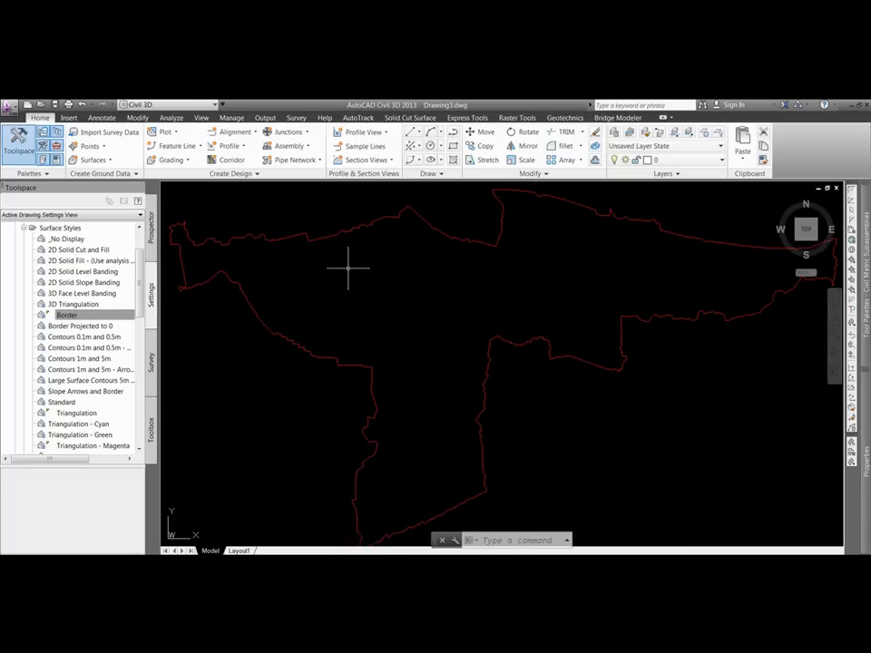
{"action": "scroll", "coordinate": [369, 268], "scroll_direction": "up", "scroll_amount": 3}
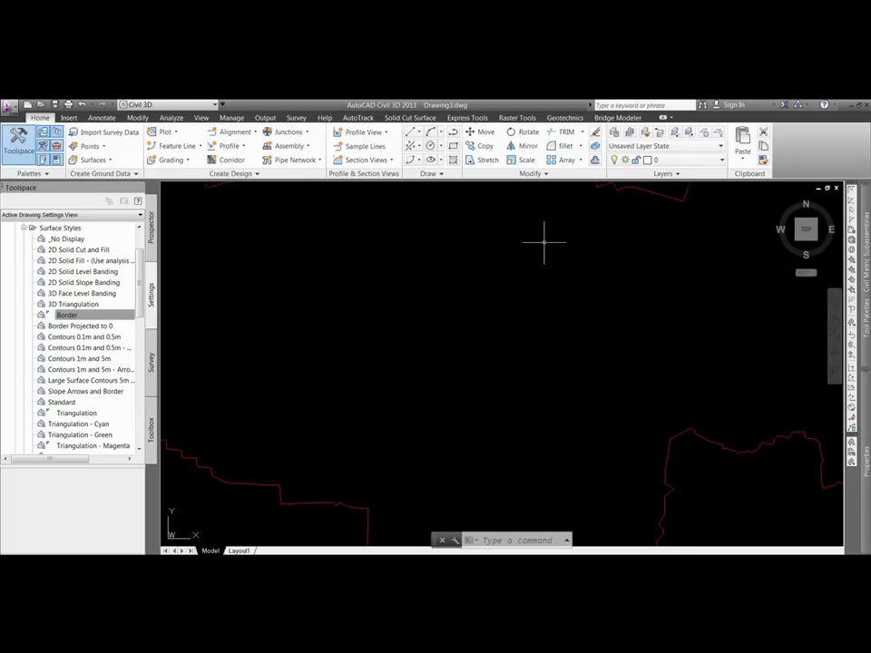
{"action": "scroll", "coordinate": [351, 341], "scroll_direction": "down", "scroll_amount": 3}
{"action": "scroll", "coordinate": [262, 292], "scroll_direction": "up", "scroll_amount": 1}
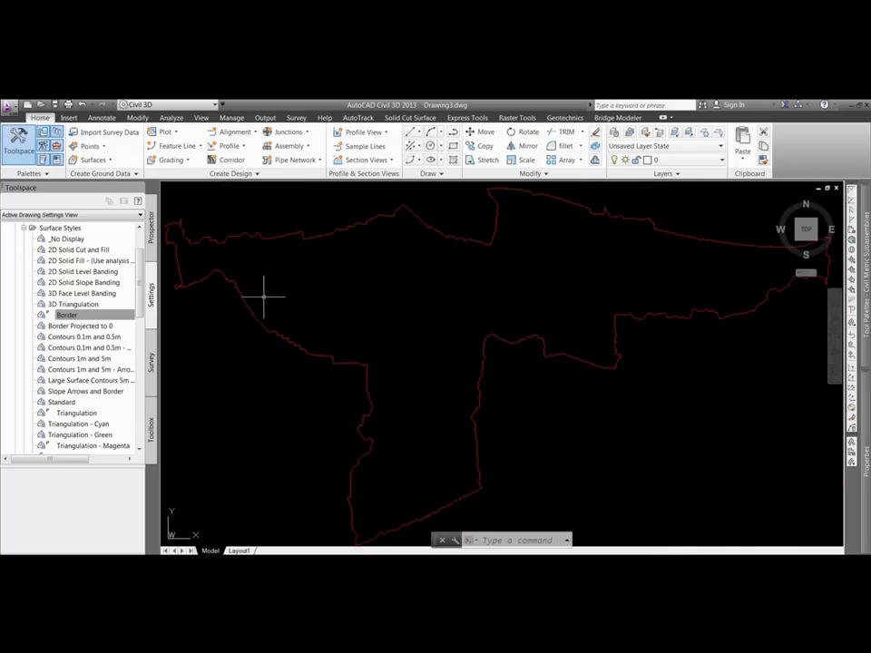
{"action": "left_click", "coordinate": [302, 240]}
{"action": "left_click", "coordinate": [162, 144]}
{"action": "left_click", "coordinate": [255, 308]}
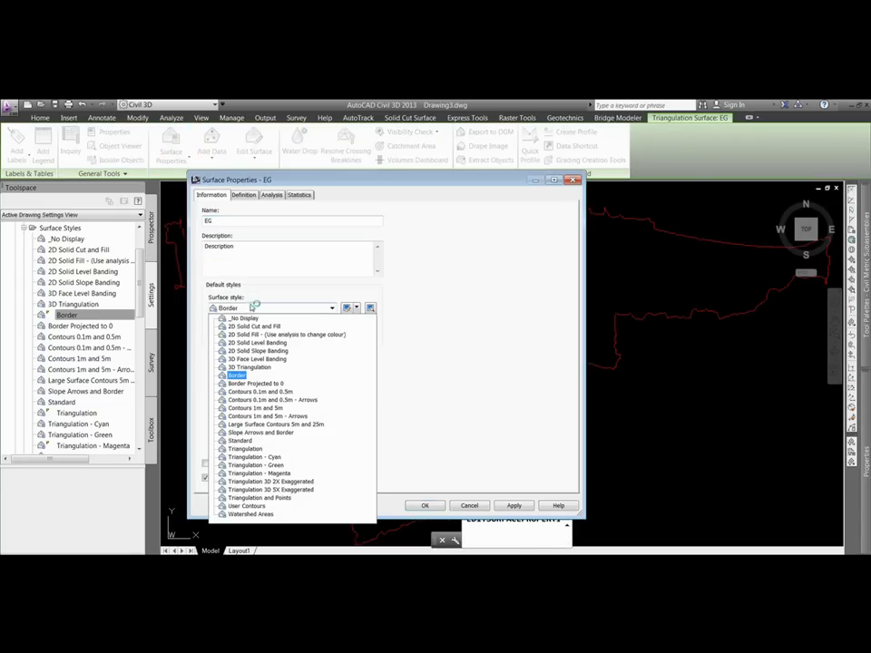
{"action": "left_click", "coordinate": [244, 319]}
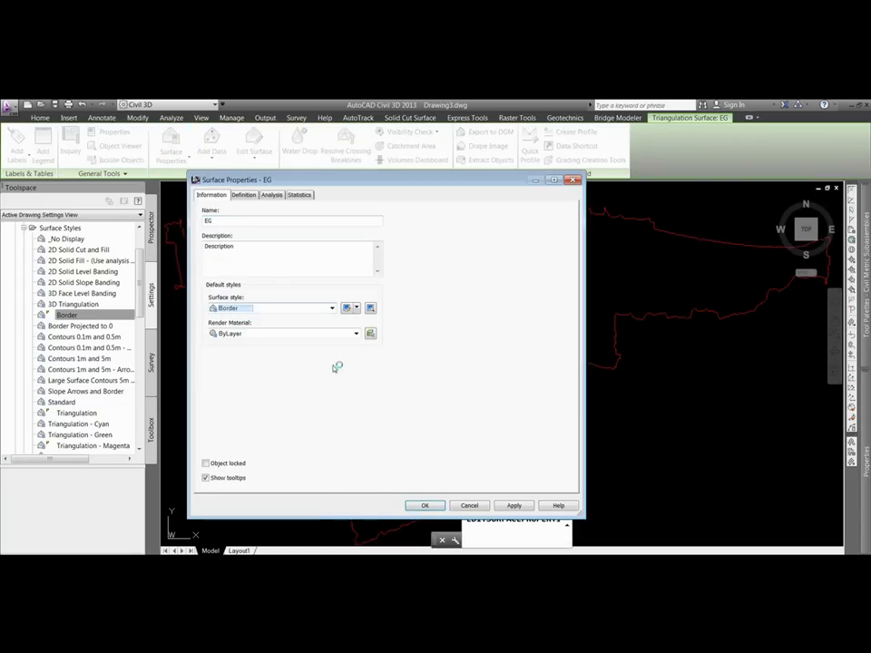
{"action": "left_click", "coordinate": [513, 509]}
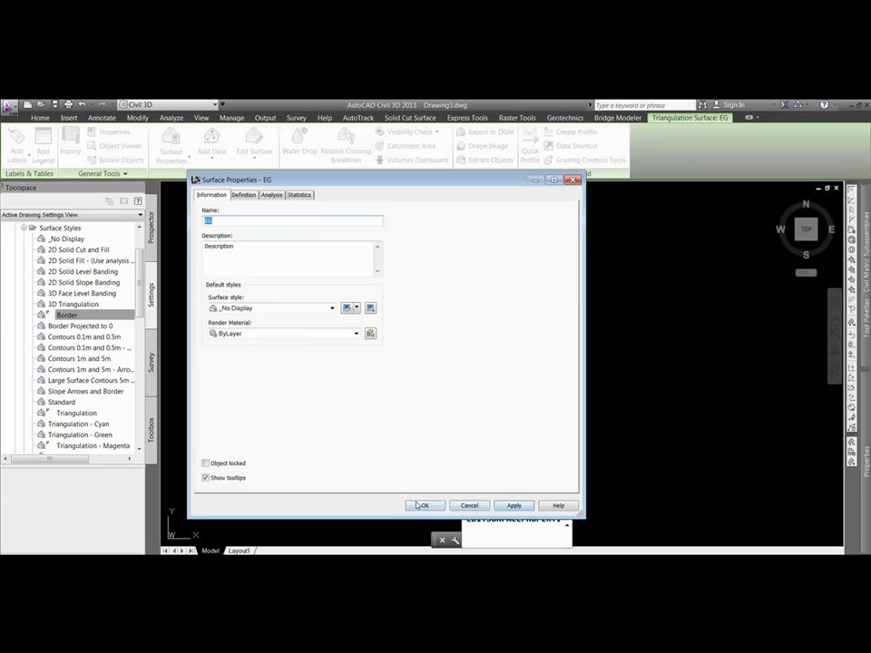
{"action": "left_click", "coordinate": [425, 505]}
{"action": "key", "text": "Escape"}
{"action": "key", "text": "Escape"}
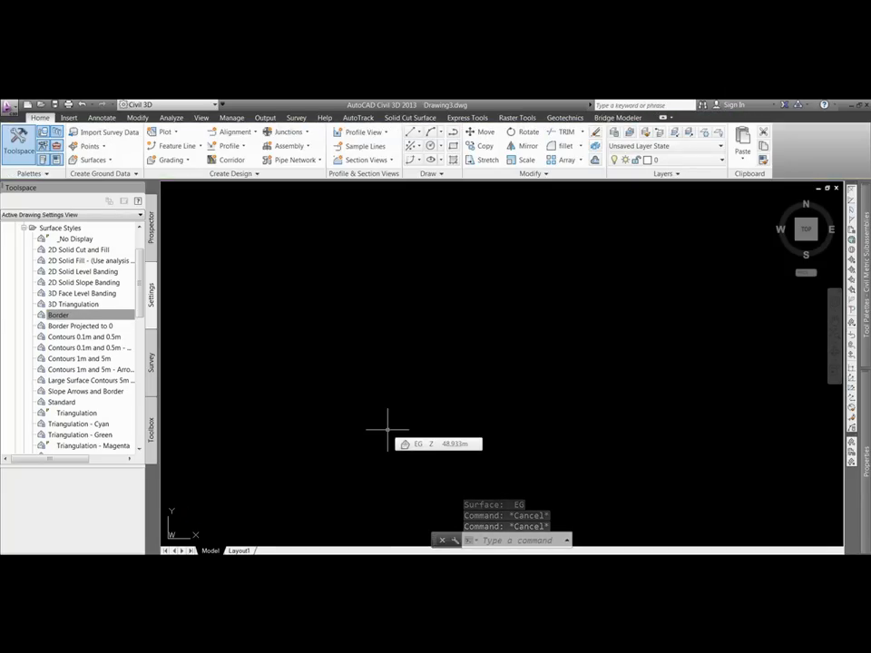
Step: Collapse the EG entry in the drawing's surface list and change its surface style to Contours 1m and 5m
{"action": "left_click_drag", "start_coordinate": [140, 268], "coordinate": [133, 242]}
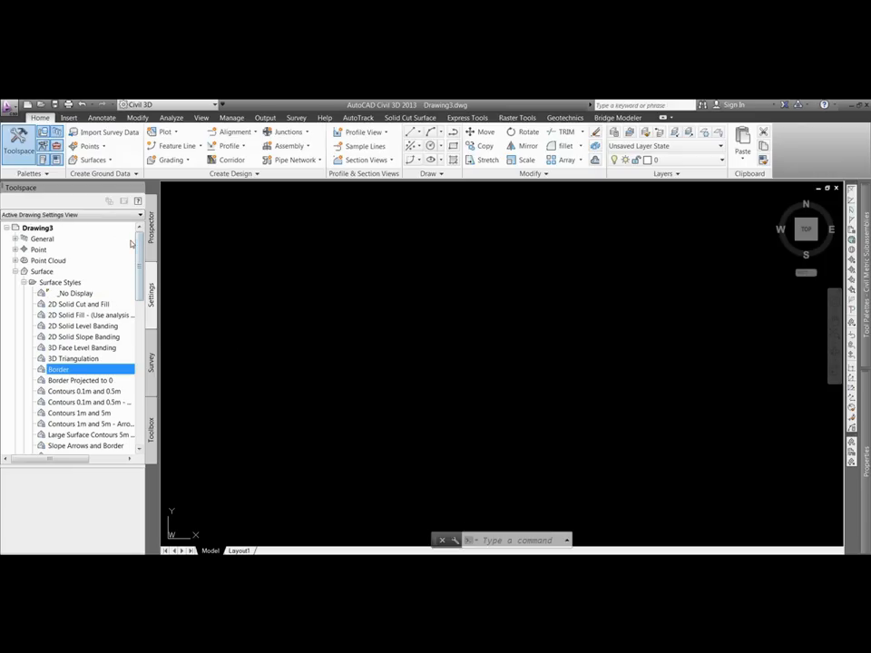
{"action": "left_click", "coordinate": [151, 228]}
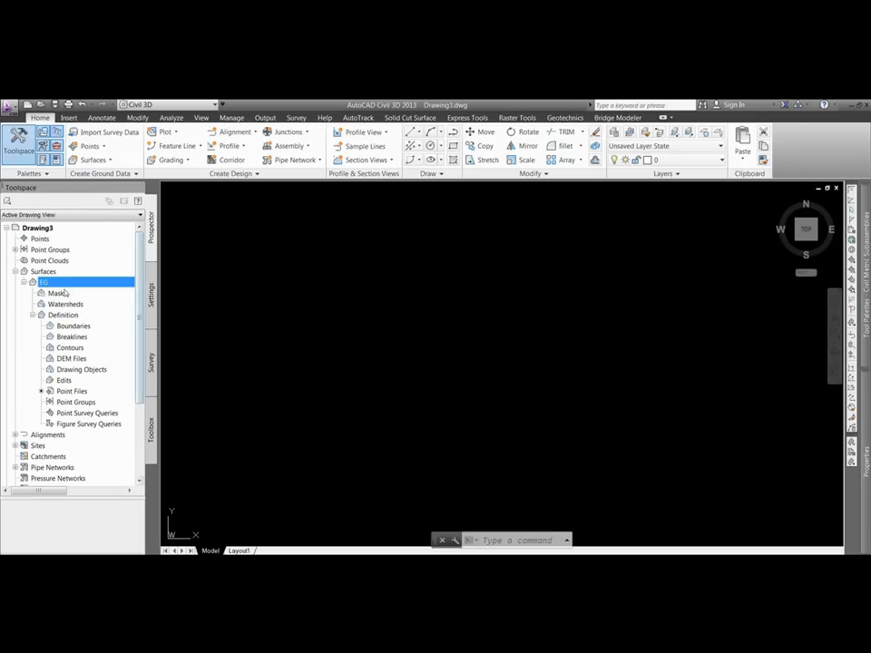
{"action": "left_click", "coordinate": [22, 283]}
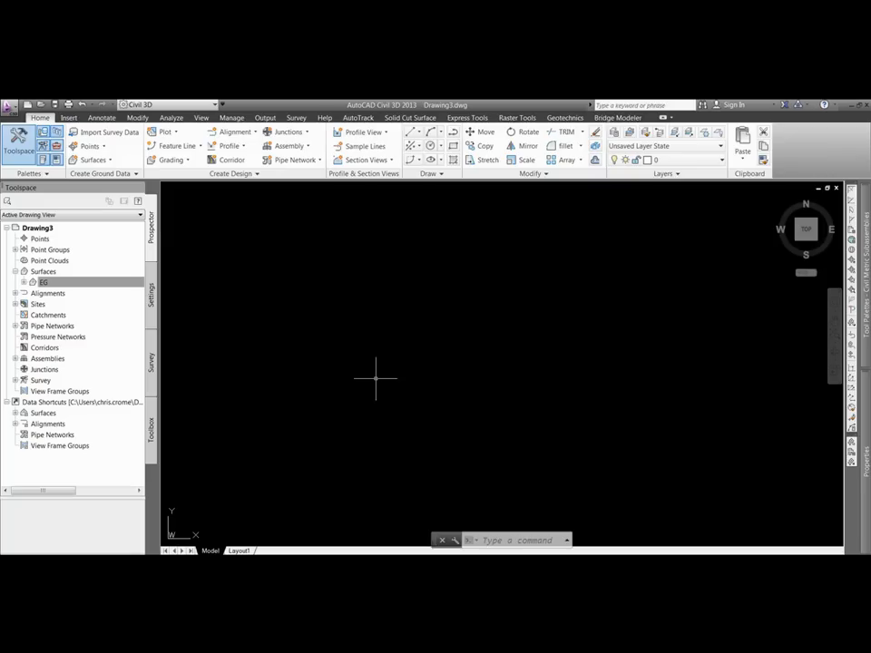
{"action": "left_click", "coordinate": [42, 282]}
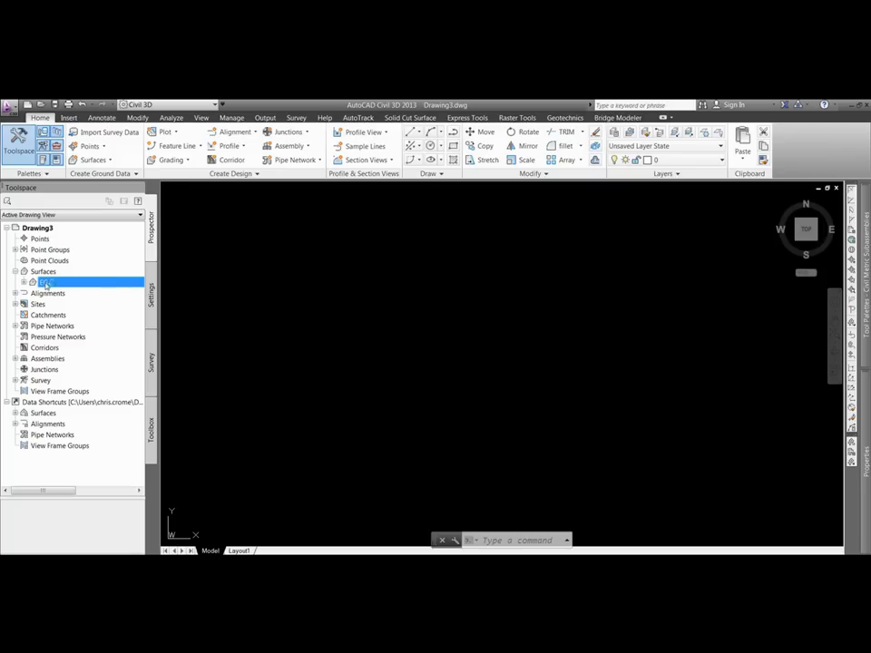
{"action": "right_click", "coordinate": [56, 284]}
{"action": "left_click", "coordinate": [95, 287]}
{"action": "left_click", "coordinate": [272, 309]}
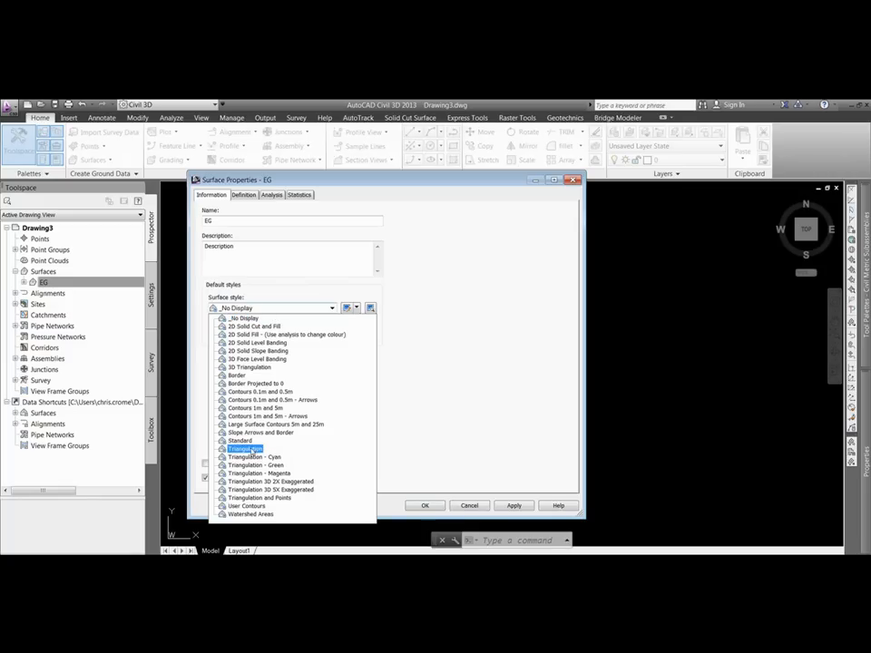
{"action": "left_click", "coordinate": [256, 407]}
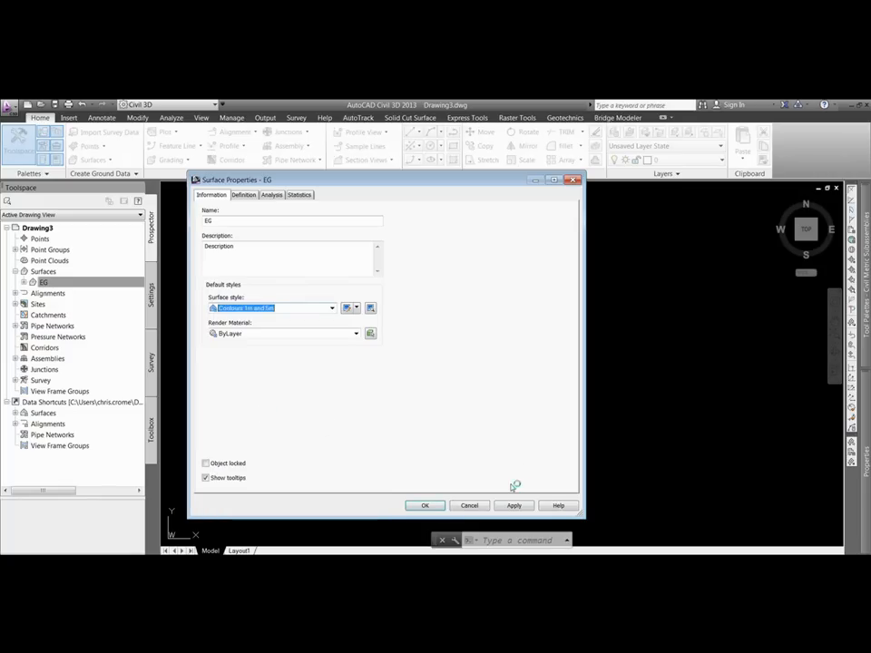
{"action": "left_click", "coordinate": [514, 506]}
{"action": "left_click", "coordinate": [425, 506]}
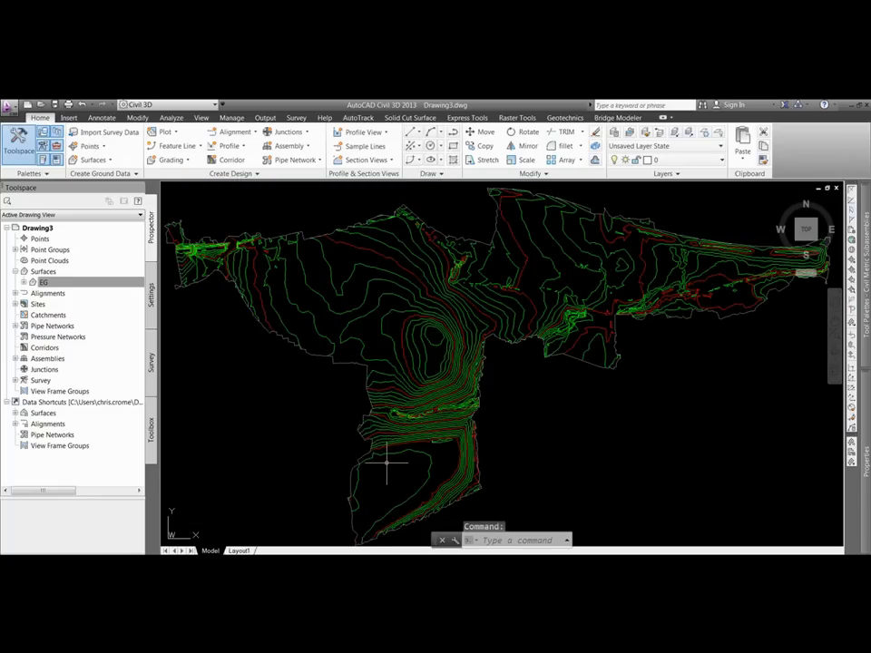
{"action": "key", "text": "Escape"}
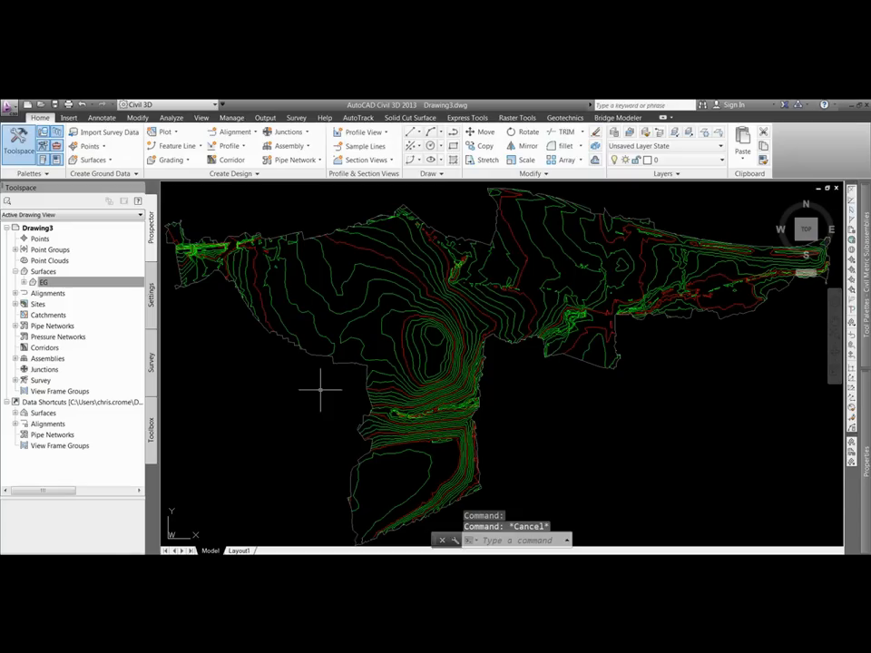
Step: Widen the Toolspace to read the surface style names, and copy the Contours 1m and 5m style
{"action": "left_click", "coordinate": [151, 292]}
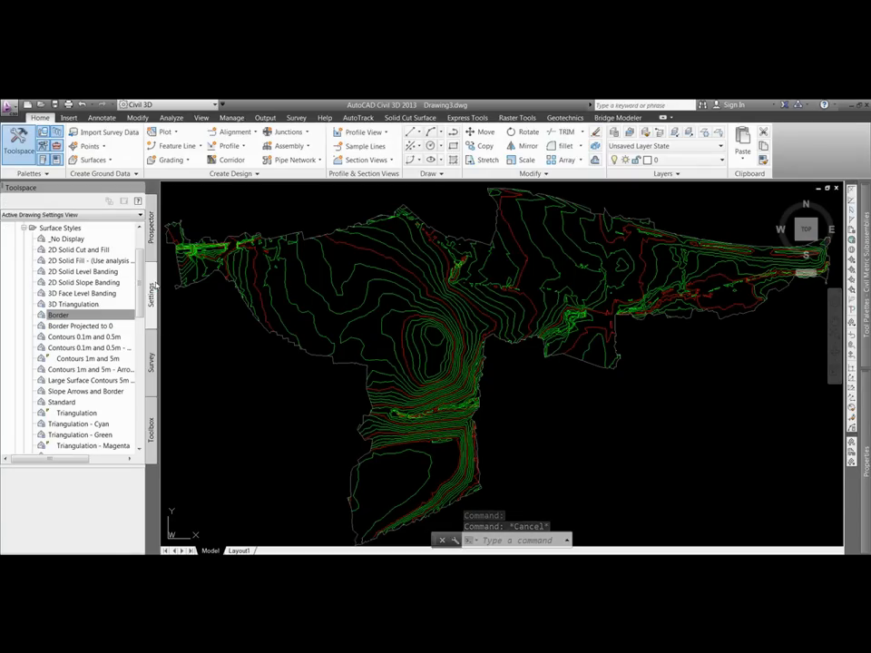
{"action": "left_click_drag", "start_coordinate": [161, 313], "coordinate": [174, 320]}
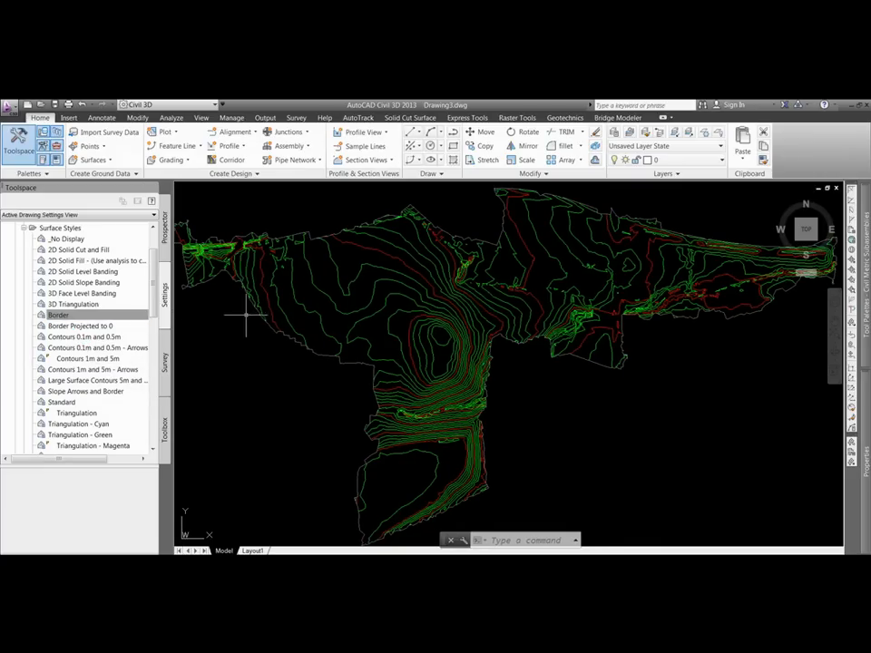
{"action": "left_click", "coordinate": [87, 359]}
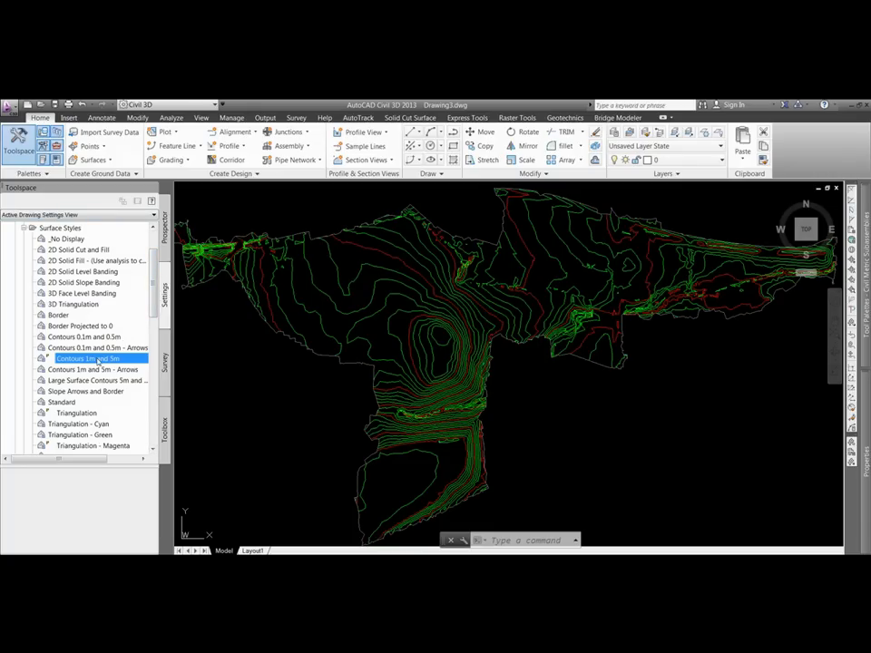
{"action": "right_click", "coordinate": [97, 360]}
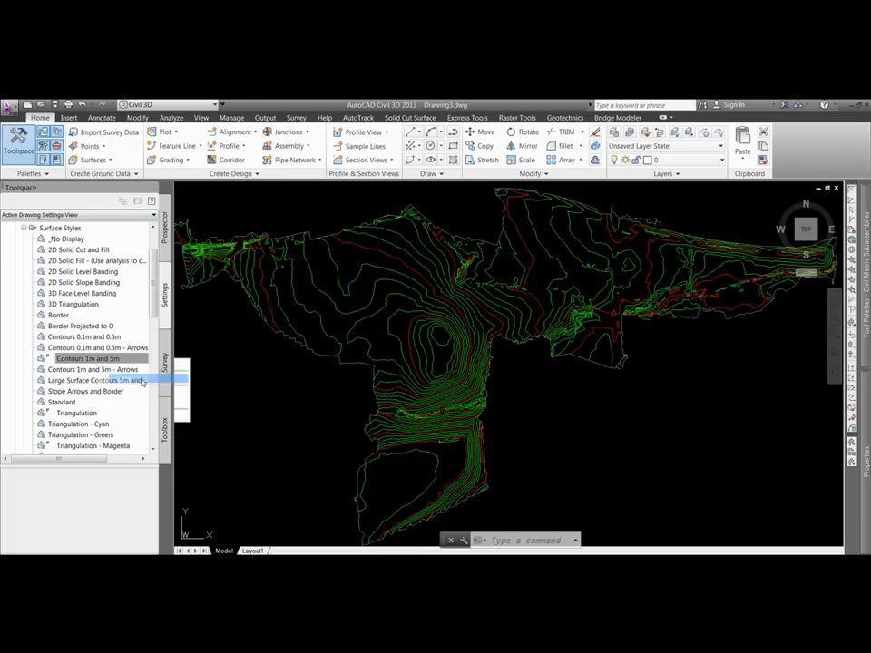
{"action": "left_click", "coordinate": [142, 380]}
{"action": "mouse_move", "coordinate": [310, 214]}
{"action": "left_mouse_down"}
{"action": "mouse_move", "coordinate": [271, 195]}
{"action": "mouse_move", "coordinate": [295, 253]}
{"action": "mouse_move", "coordinate": [309, 350]}
{"action": "mouse_move", "coordinate": [307, 210]}
{"action": "left_mouse_up"}
{"action": "left_click", "coordinate": [258, 289]}
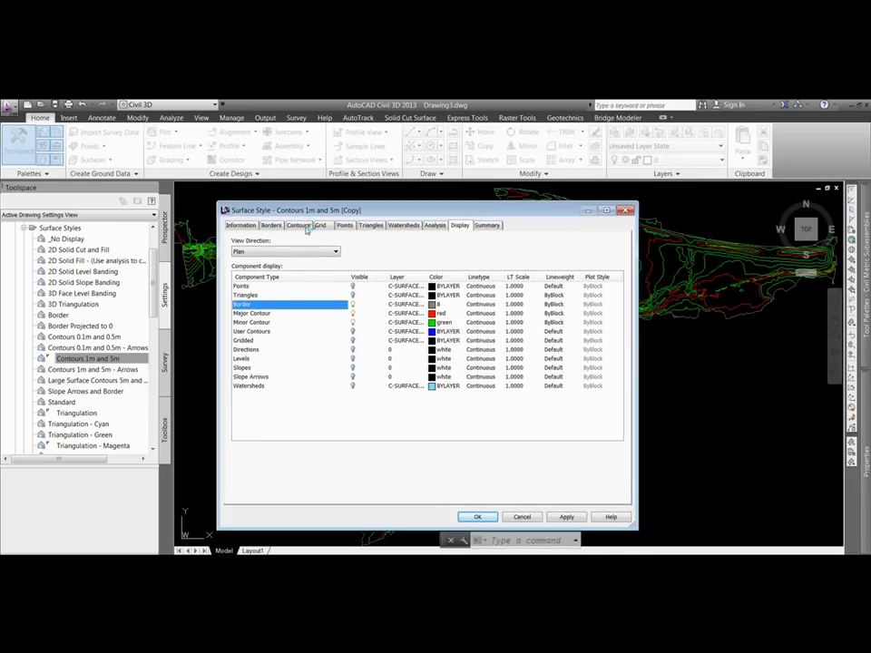
Step: Set the copied style's minor contour color to index color 40
{"action": "left_click", "coordinate": [254, 313]}
{"action": "left_click", "coordinate": [256, 322]}
{"action": "left_click", "coordinate": [257, 314]}
{"action": "left_click", "coordinate": [259, 322]}
{"action": "left_click", "coordinate": [261, 313]}
{"action": "left_click", "coordinate": [264, 323]}
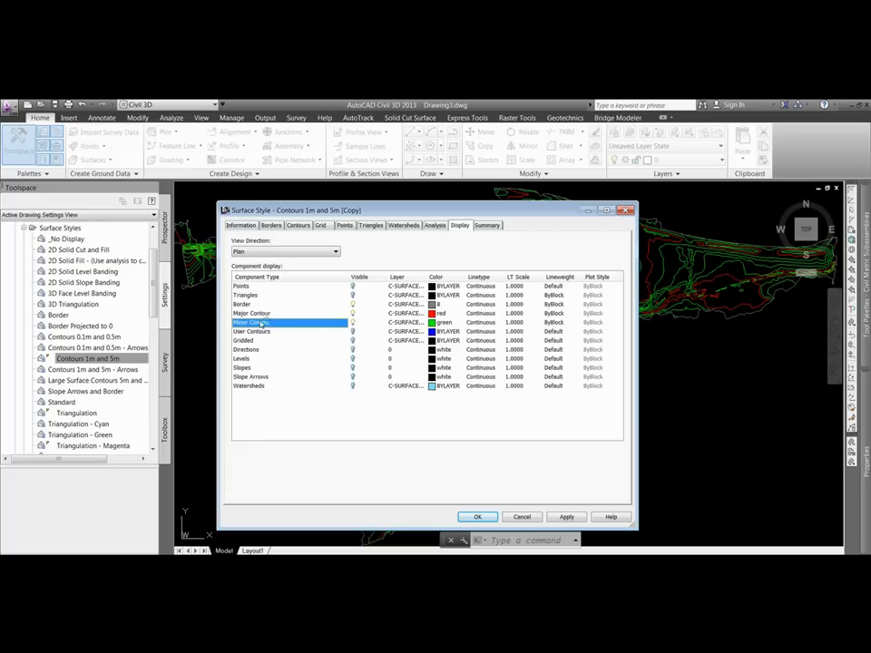
{"action": "left_click", "coordinate": [439, 322]}
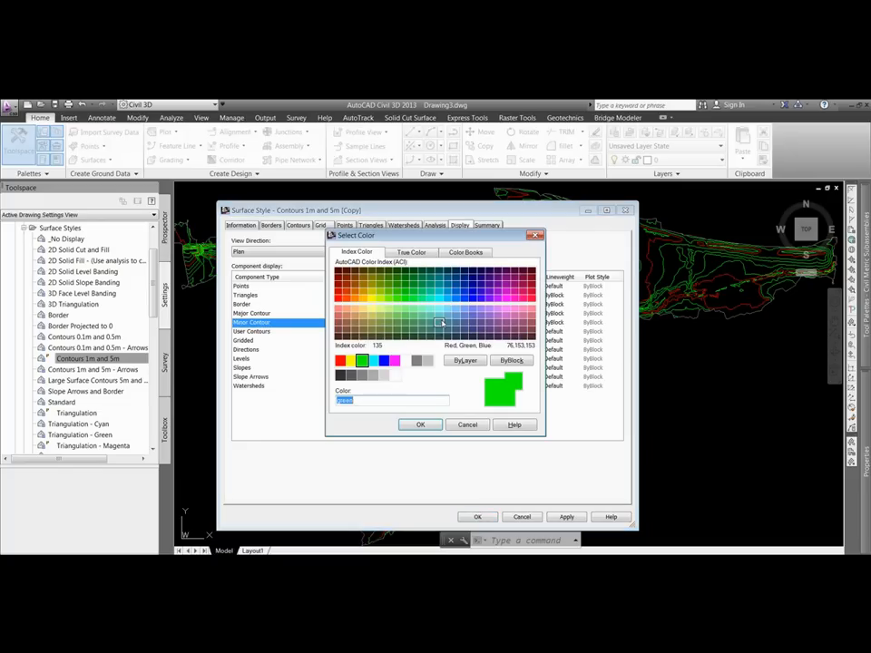
{"action": "left_click", "coordinate": [362, 297]}
{"action": "left_click", "coordinate": [420, 425]}
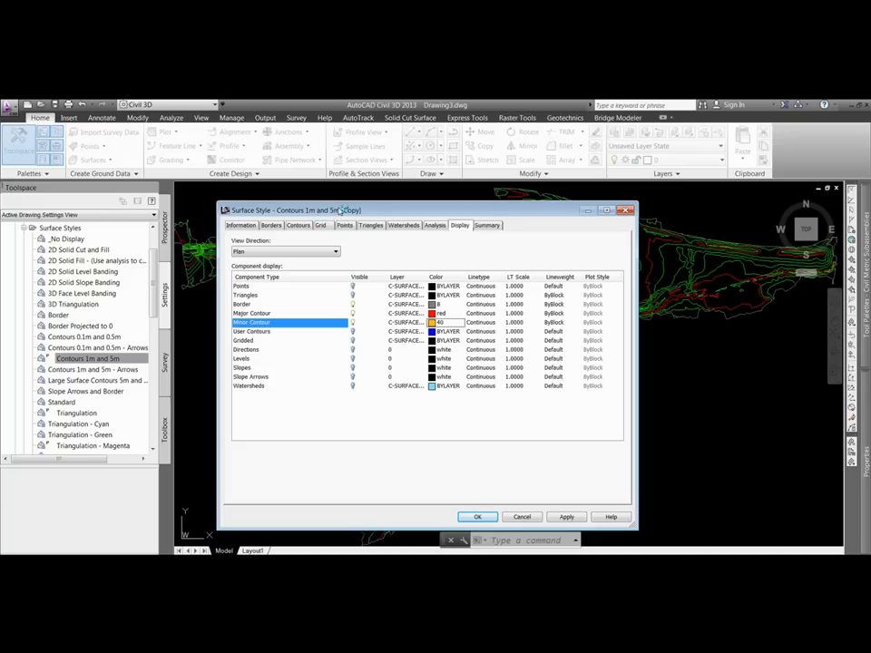
Step: Rename the copied style Contours 2m and 10m and change its description to Border, Contours (2m,10m)
{"action": "left_click", "coordinate": [242, 225]}
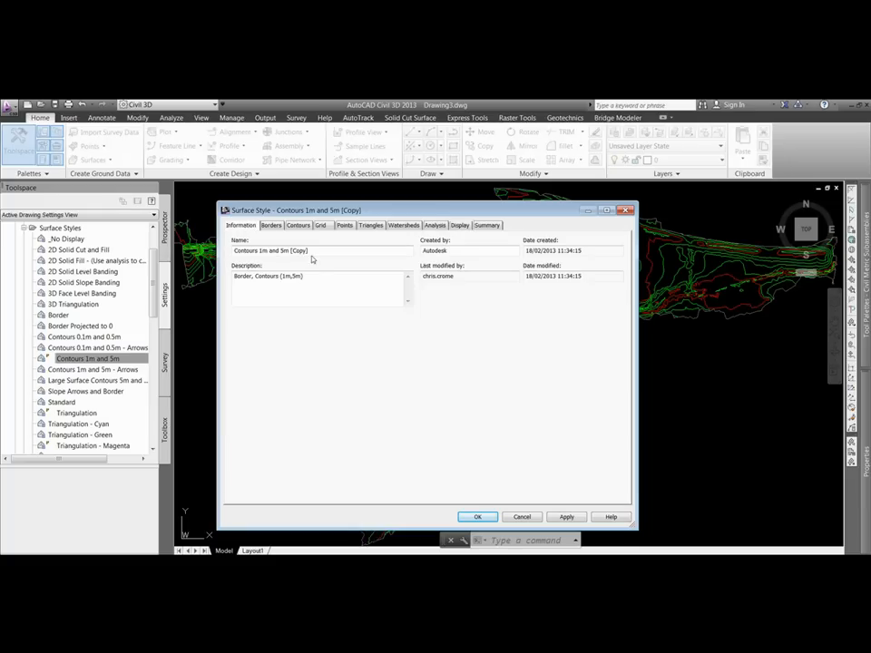
{"action": "left_click_drag", "start_coordinate": [309, 253], "coordinate": [292, 252]}
{"action": "key", "text": "Delete"}
{"action": "type", "text": "2"}
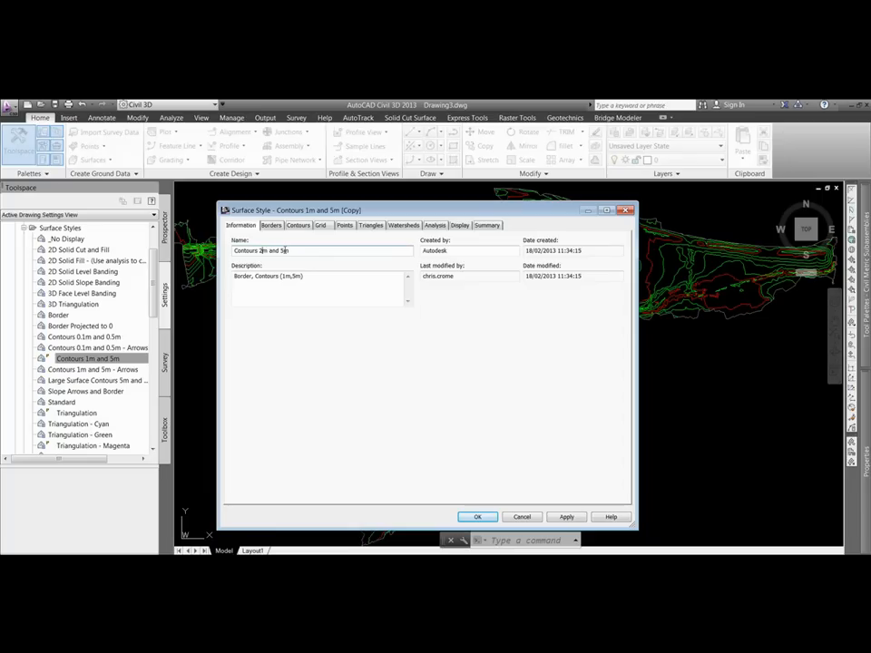
{"action": "type", "text": "10"}
{"action": "left_click", "coordinate": [286, 278]}
{"action": "key", "text": "BackSpace"}
{"action": "type", "text": "2"}
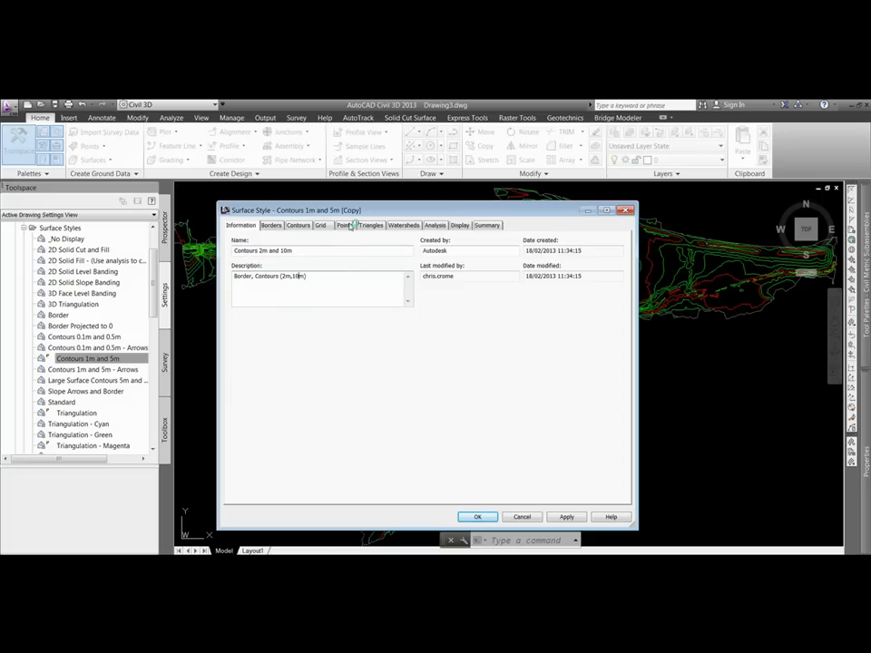
Step: Set the new style's contour intervals to 2 m minor and 10 m major, and accept the style
{"action": "left_click_drag", "start_coordinate": [349, 210], "coordinate": [341, 208]}
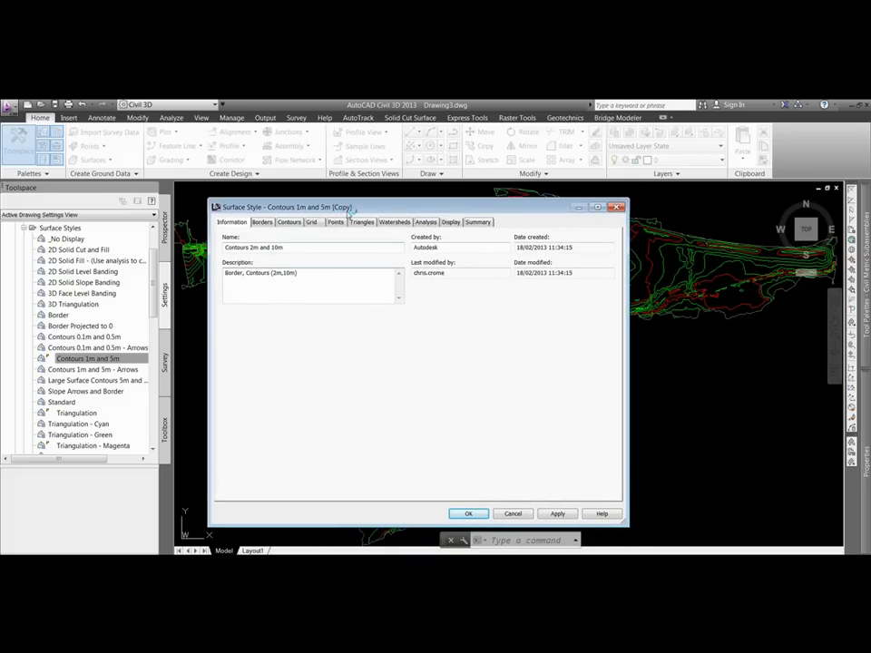
{"action": "left_click", "coordinate": [293, 223]}
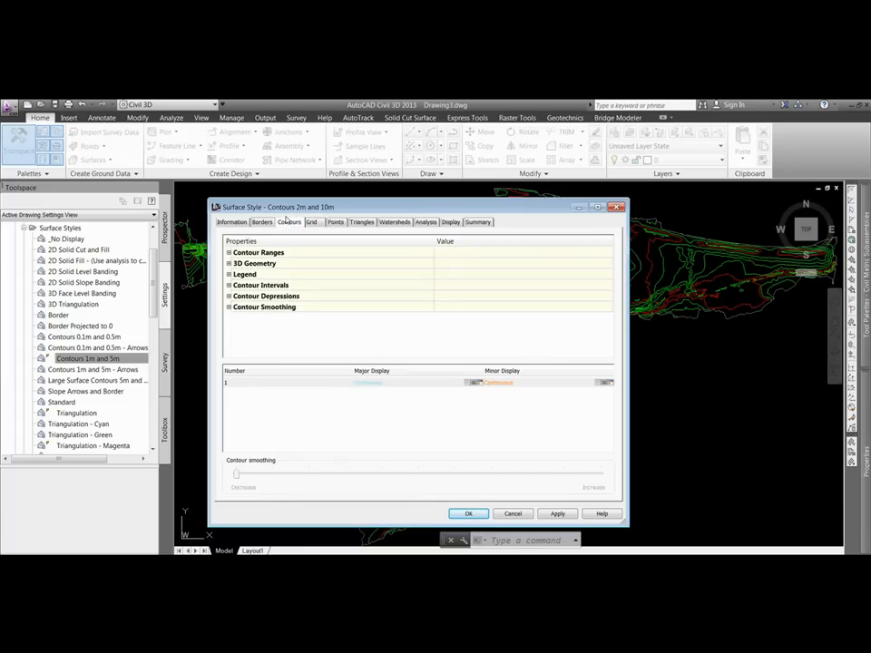
{"action": "left_click", "coordinate": [229, 285]}
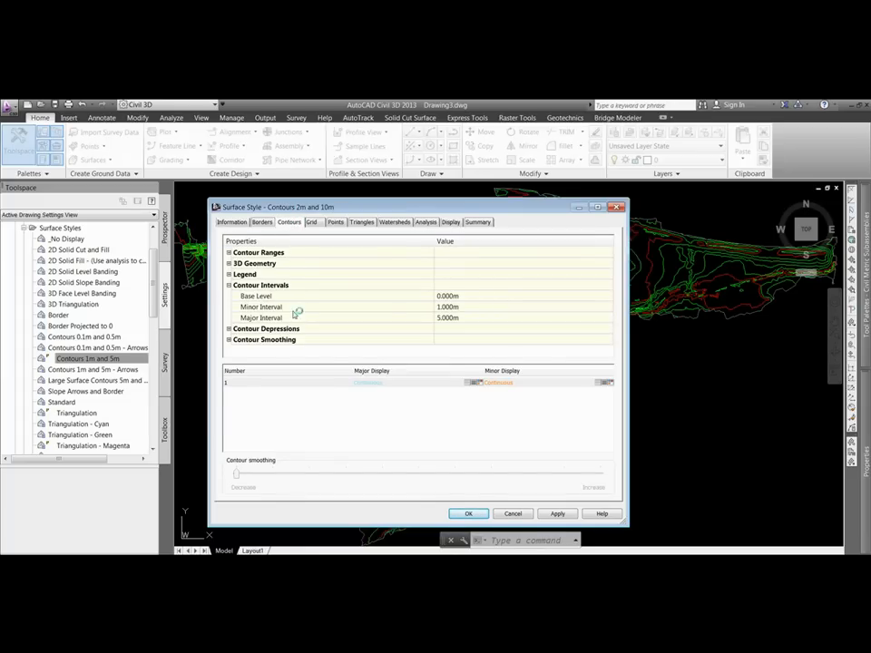
{"action": "left_click", "coordinate": [444, 307]}
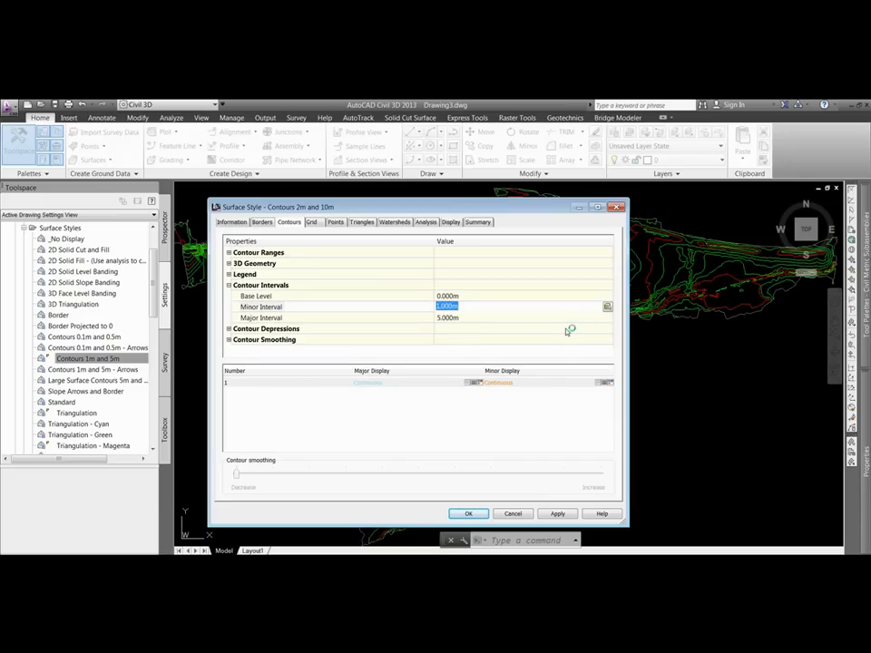
{"action": "type", "text": "2"}
{"action": "key", "text": "Return"}
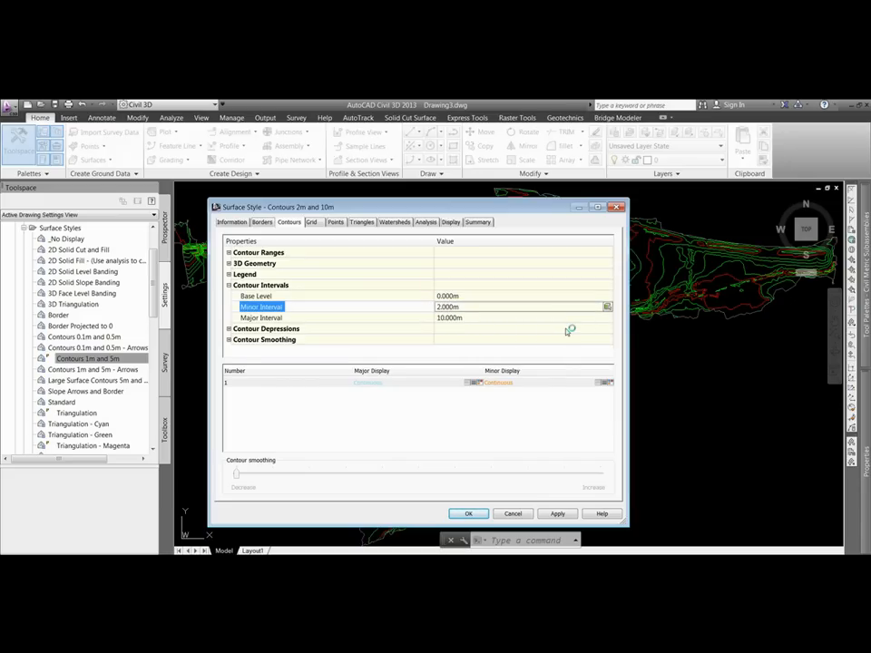
{"action": "left_click", "coordinate": [453, 319]}
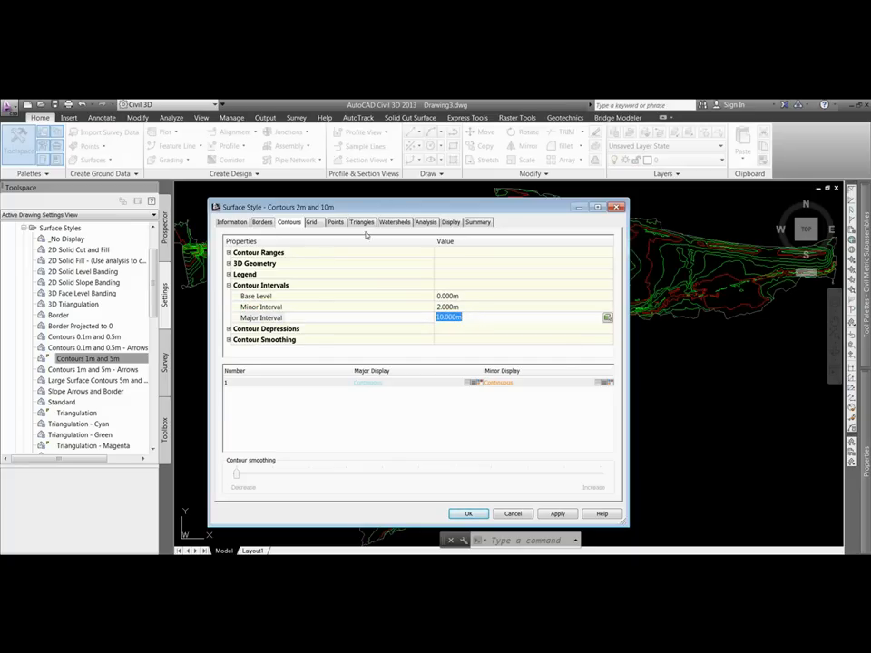
{"action": "left_click", "coordinate": [559, 514]}
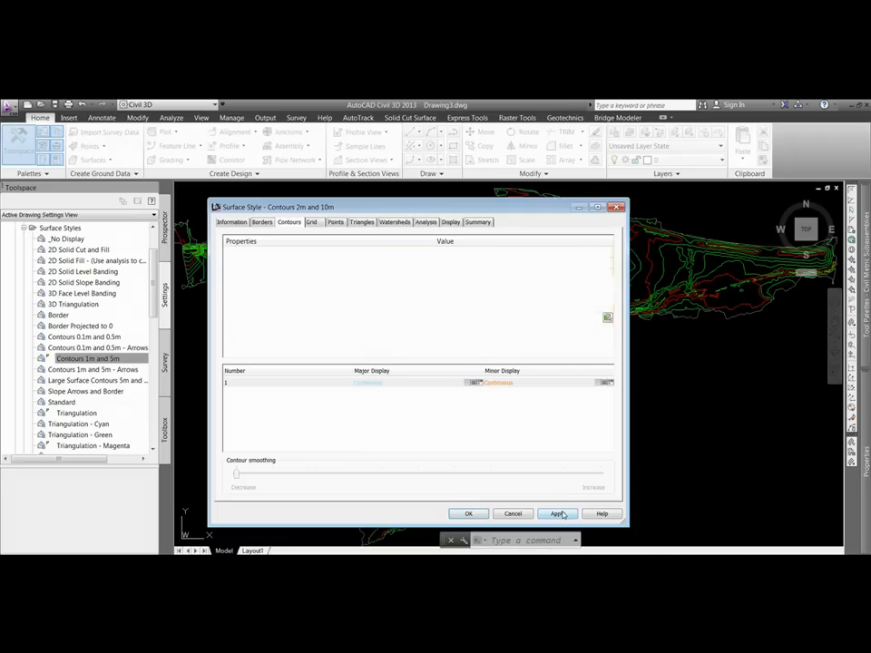
{"action": "left_click", "coordinate": [468, 515]}
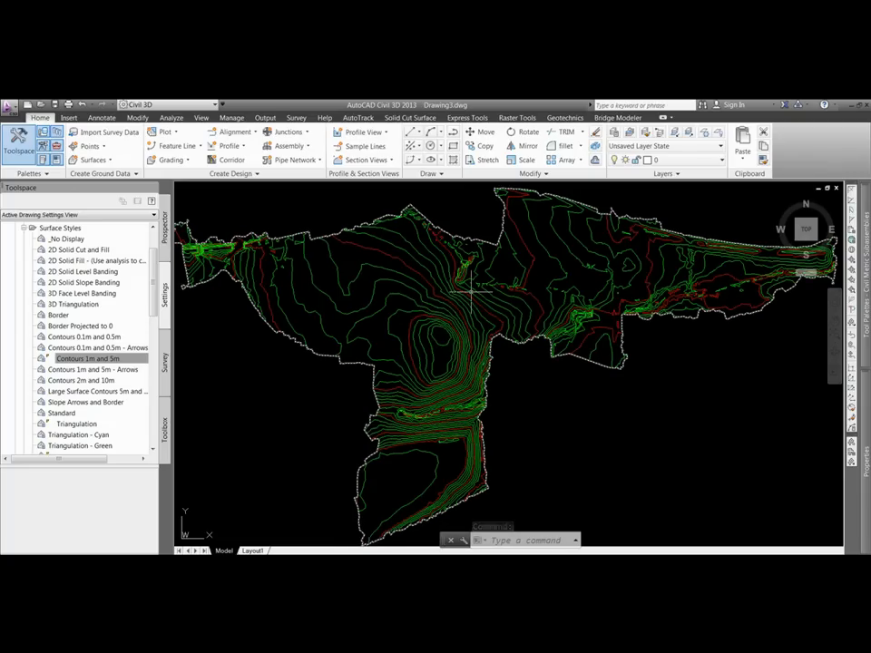
Step: Assign the Contours 2m and 10m style to the EG surface, deselect it, and inspect the contours
{"action": "left_click", "coordinate": [84, 381]}
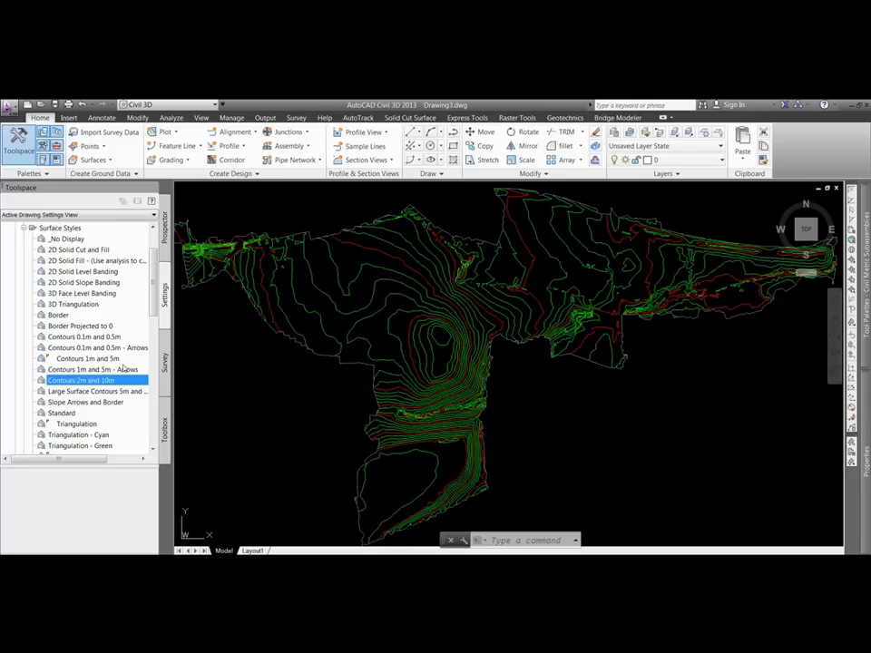
{"action": "left_click", "coordinate": [471, 311]}
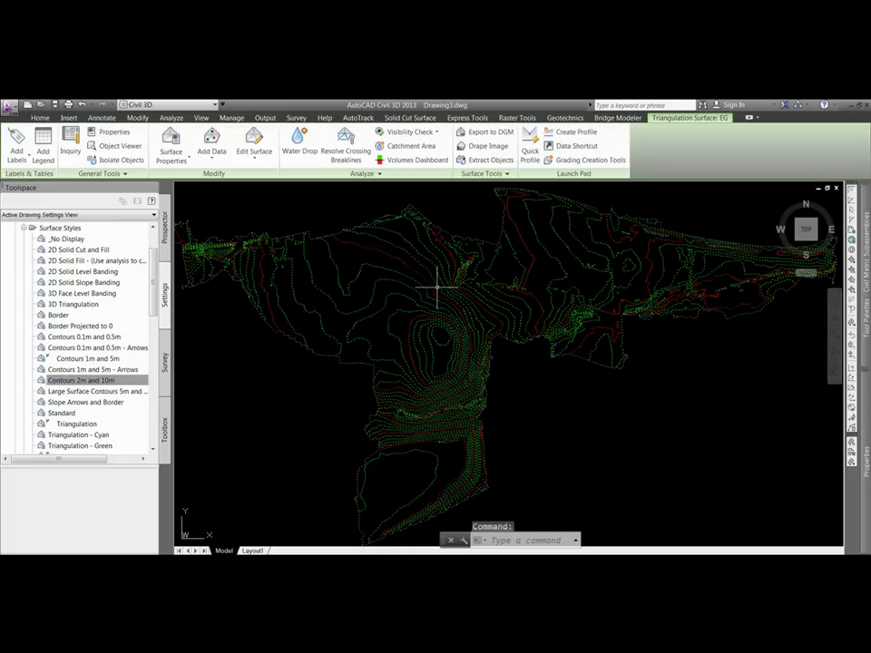
{"action": "left_click", "coordinate": [171, 145]}
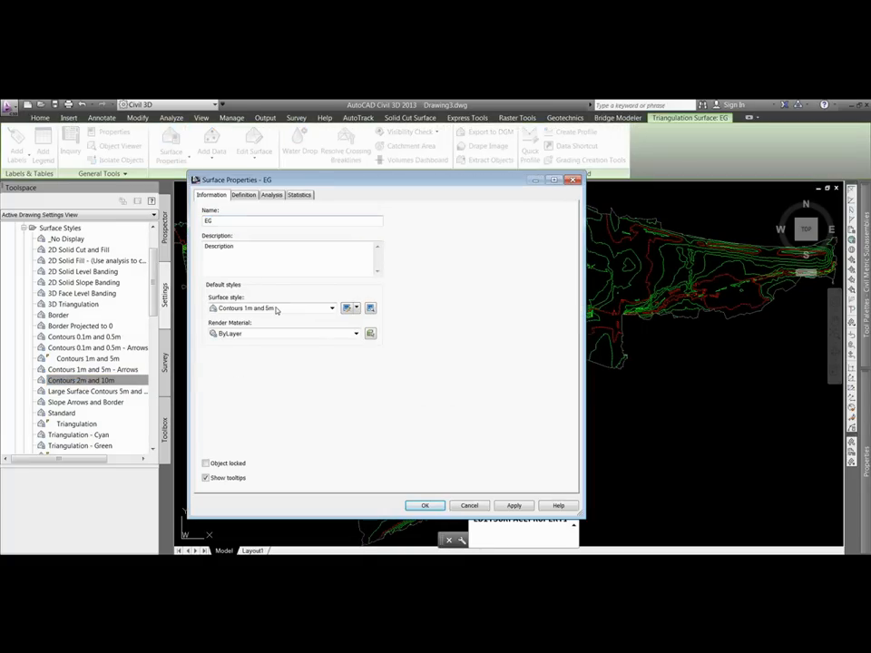
{"action": "left_click", "coordinate": [290, 310]}
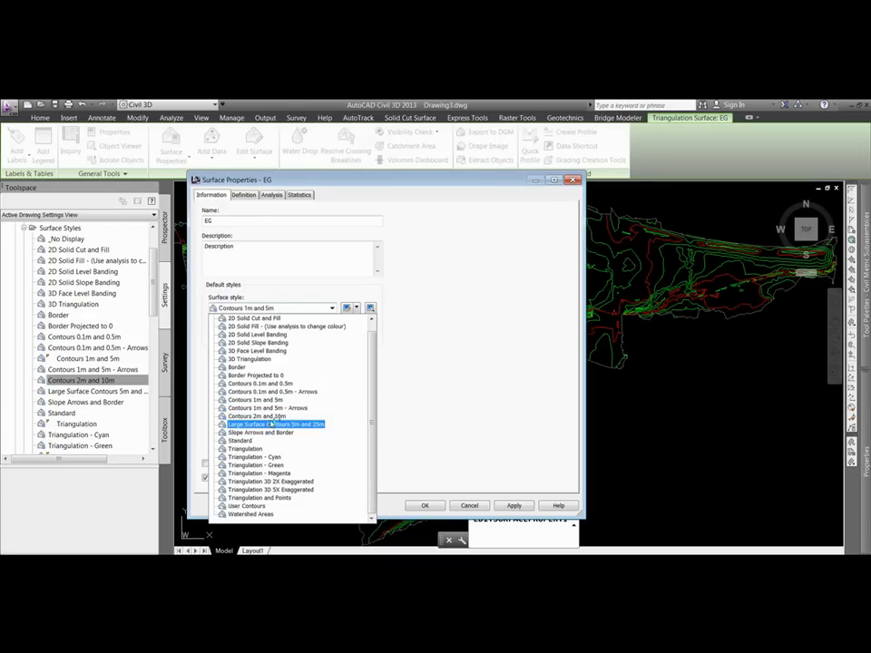
{"action": "left_click", "coordinate": [272, 417]}
{"action": "left_click", "coordinate": [514, 506]}
{"action": "left_click", "coordinate": [425, 506]}
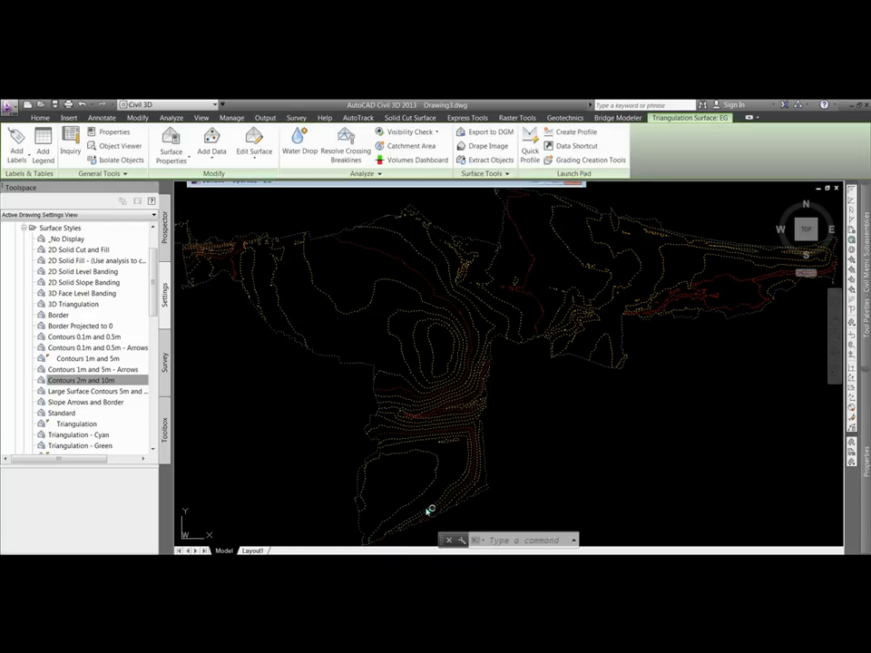
{"action": "key", "text": "Escape"}
{"action": "key", "text": "Escape"}
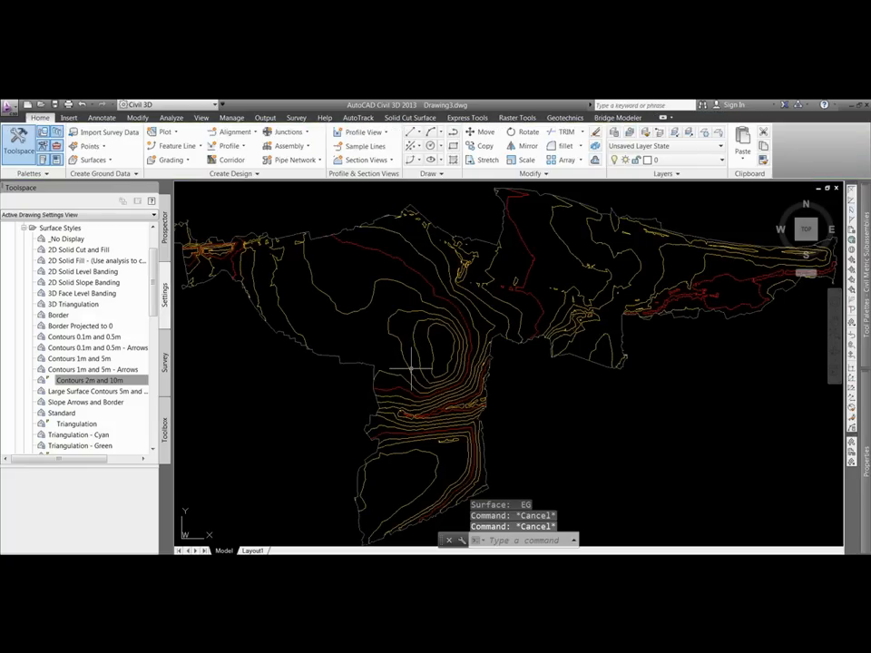
{"action": "mouse_move", "coordinate": [411, 368]}
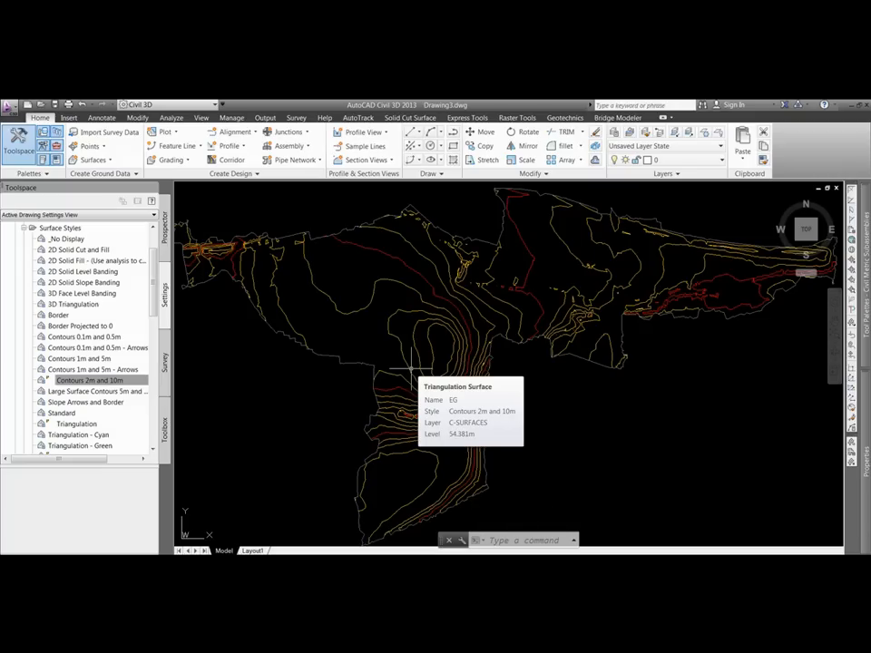
{"action": "scroll", "coordinate": [444, 311], "scroll_direction": "up", "scroll_amount": 3}
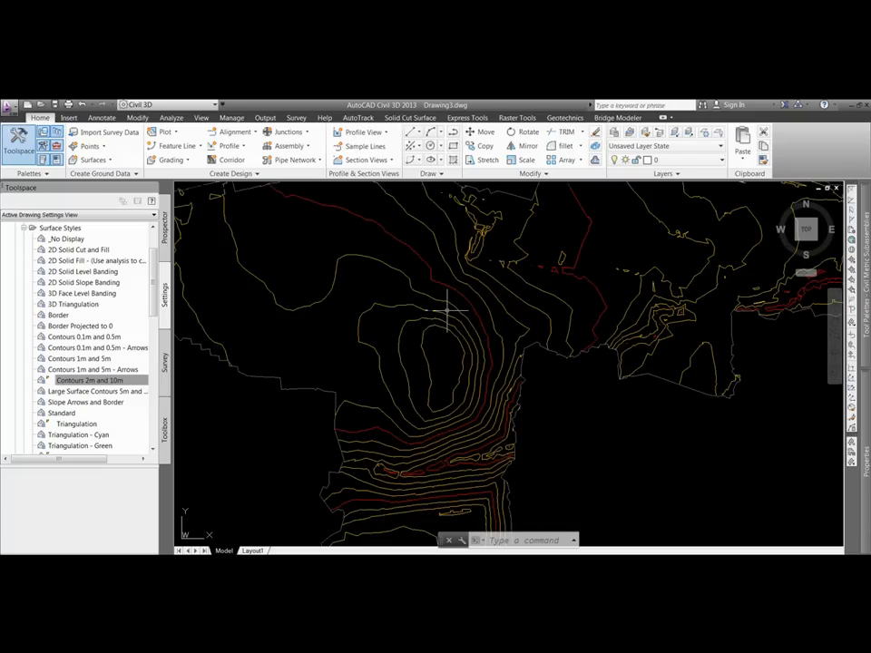
Step: Assign the Triangulation style to the EG surface in its surface properties, apply it and deselect the surface
{"action": "scroll", "coordinate": [437, 284], "scroll_direction": "down", "scroll_amount": 3}
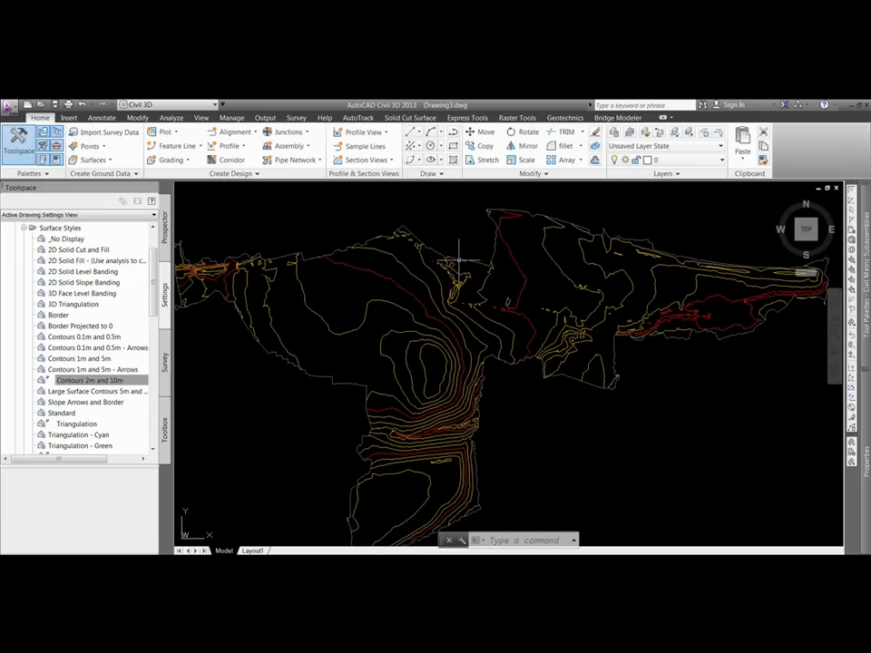
{"action": "scroll", "coordinate": [313, 326], "scroll_direction": "up", "scroll_amount": 1}
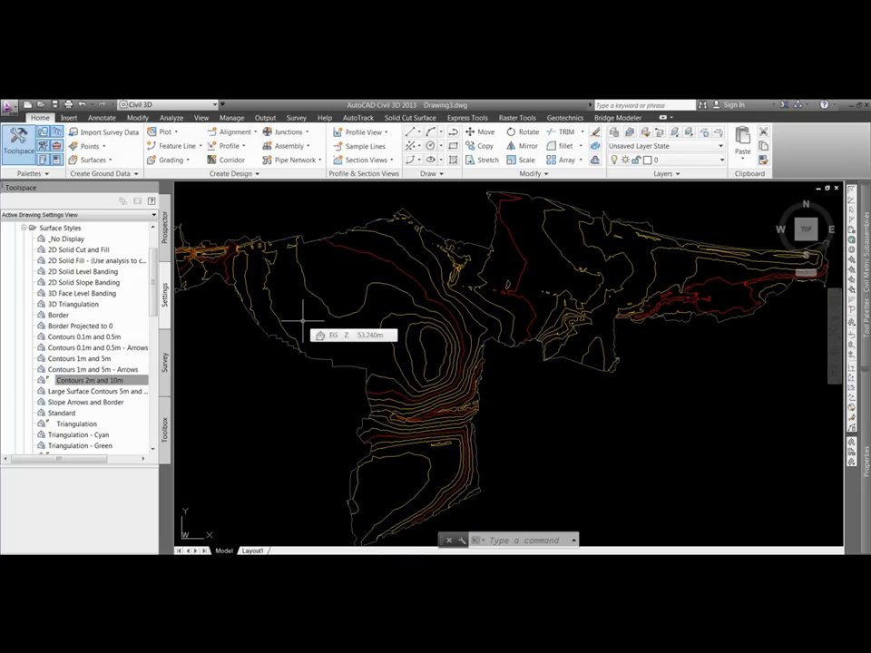
{"action": "left_click", "coordinate": [327, 249]}
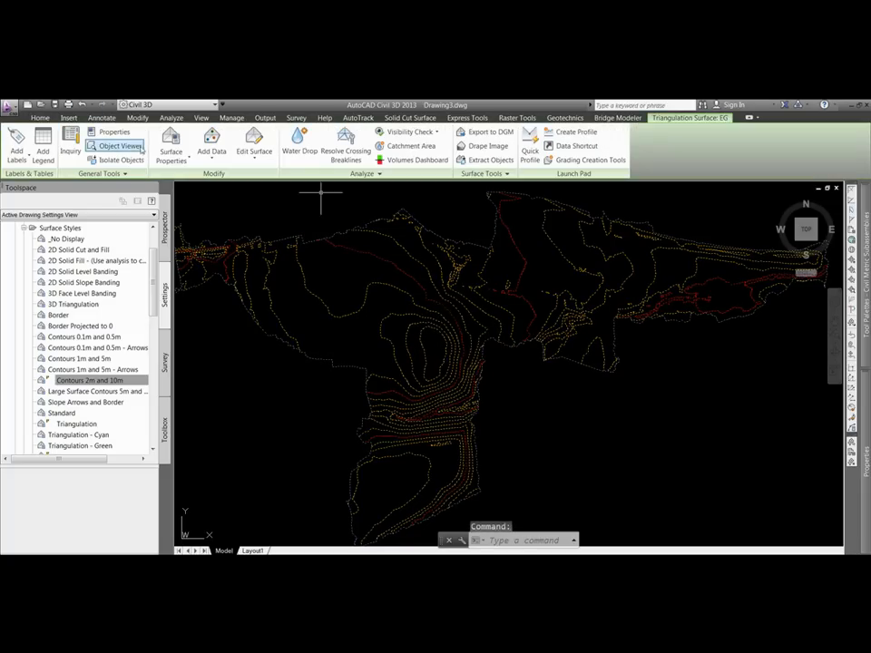
{"action": "left_click", "coordinate": [171, 145]}
{"action": "left_click", "coordinate": [274, 308]}
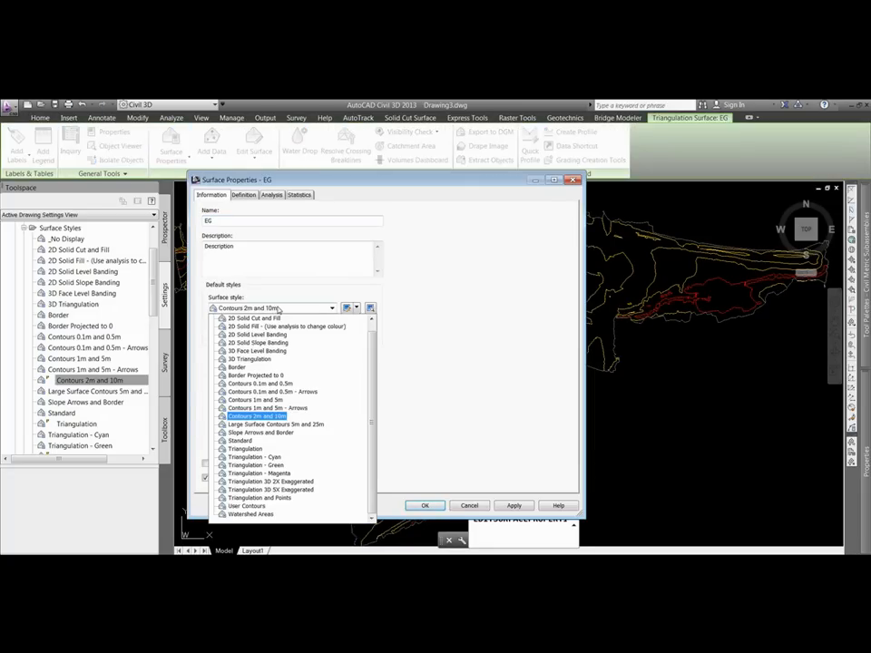
{"action": "left_click", "coordinate": [245, 449]}
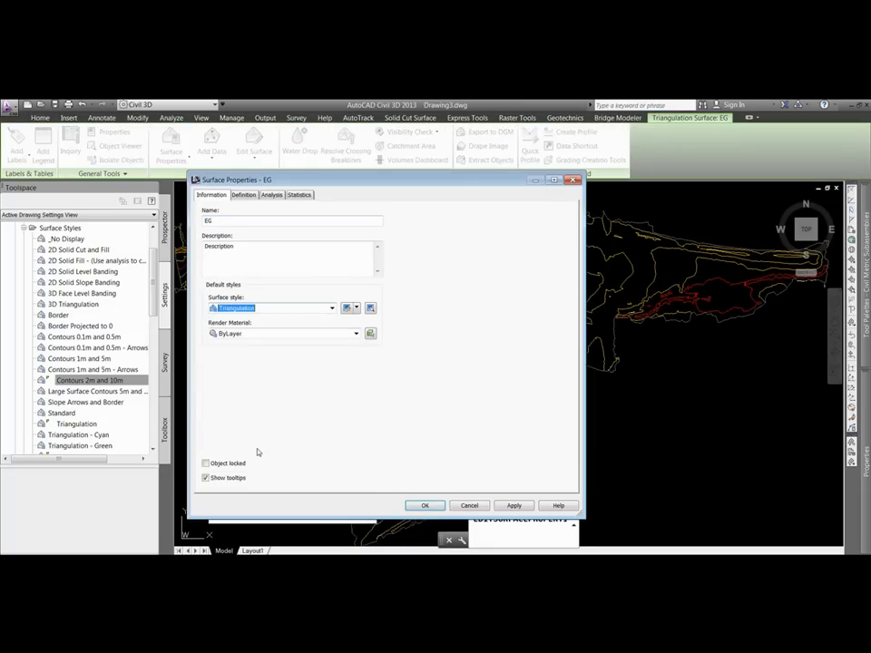
{"action": "left_click", "coordinate": [514, 506]}
{"action": "left_click", "coordinate": [424, 506]}
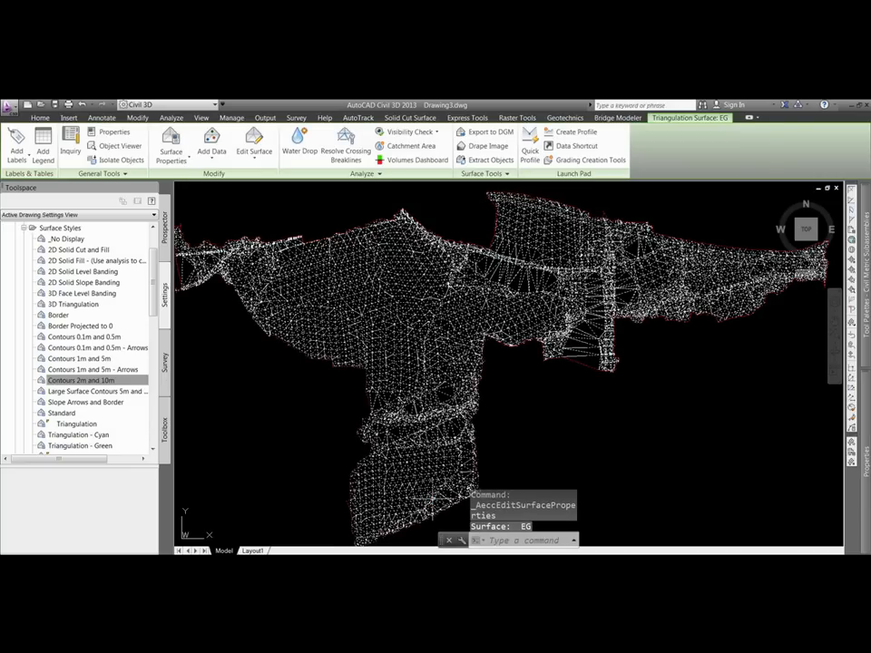
{"action": "key", "text": "Escape"}
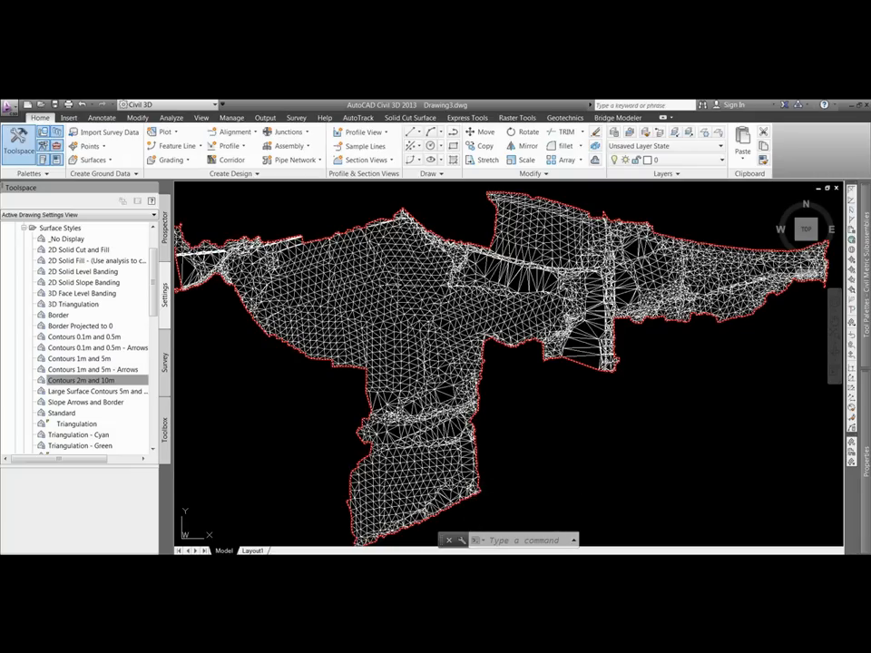
Step: Inspect the EG surface in 3D with the Object Viewer, orbiting from the top view to a low oblique angle
{"action": "left_click", "coordinate": [302, 220]}
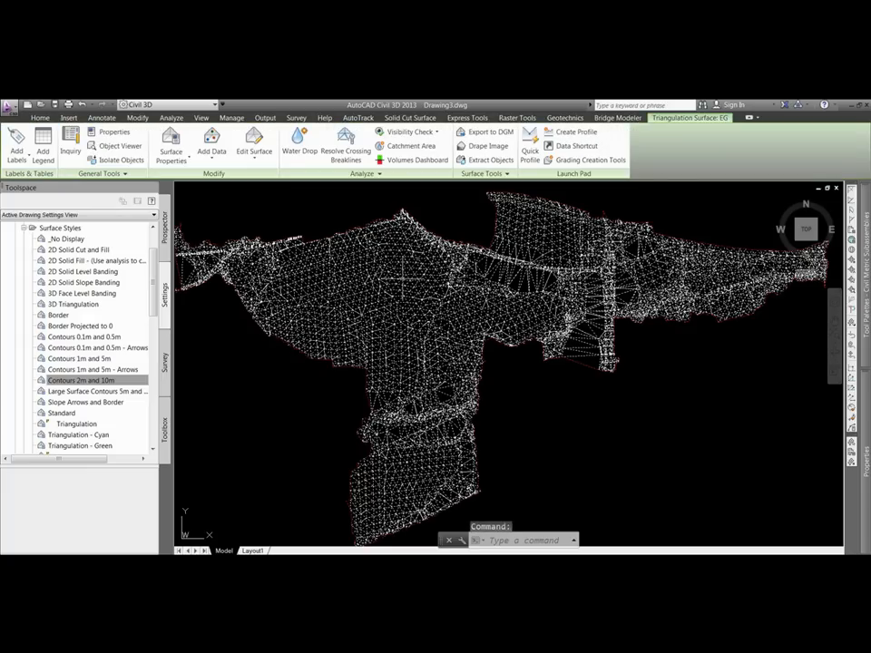
{"action": "left_click", "coordinate": [124, 148]}
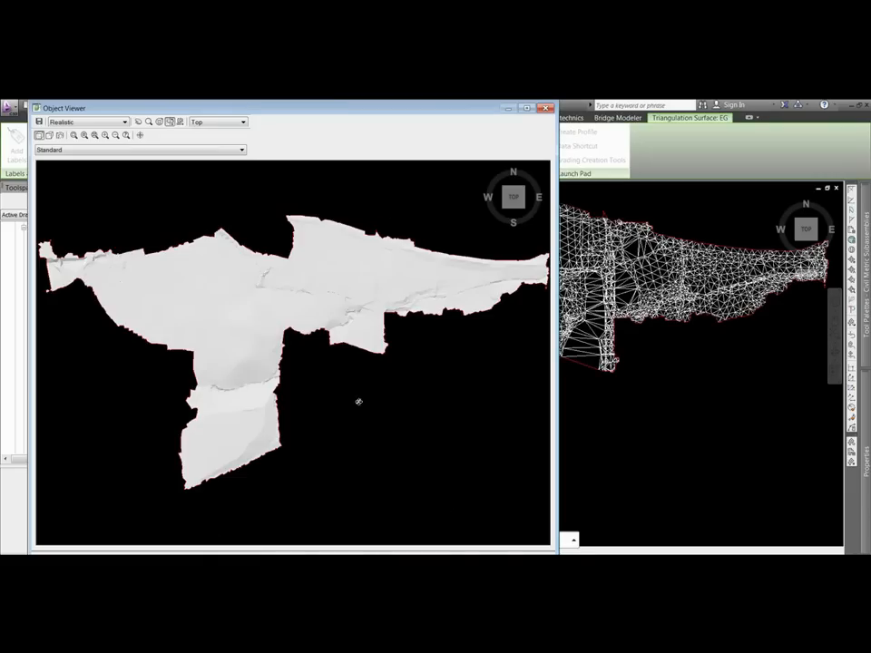
{"action": "left_click_drag", "start_coordinate": [314, 380], "coordinate": [382, 391]}
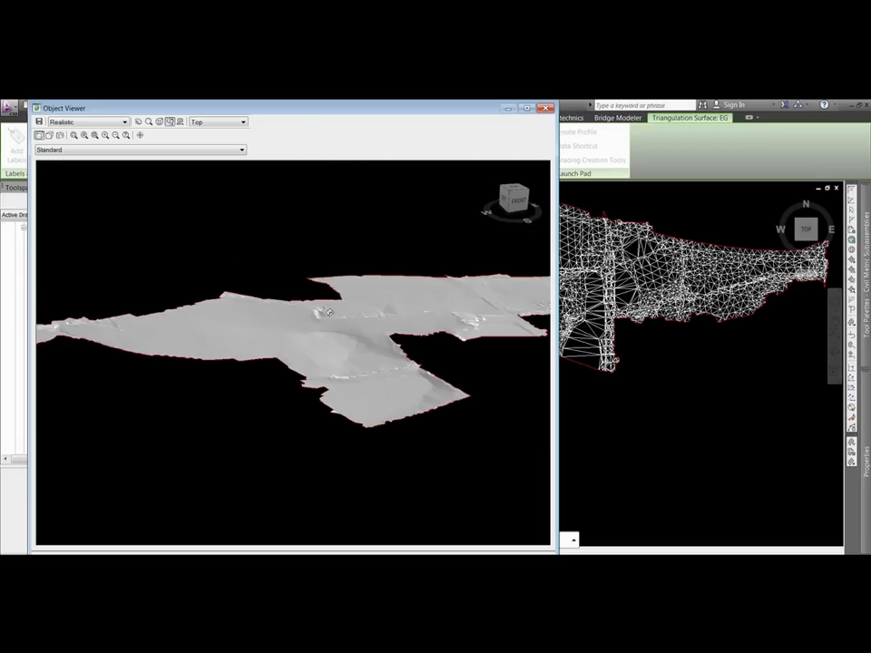
{"action": "left_click_drag", "start_coordinate": [352, 323], "coordinate": [317, 328]}
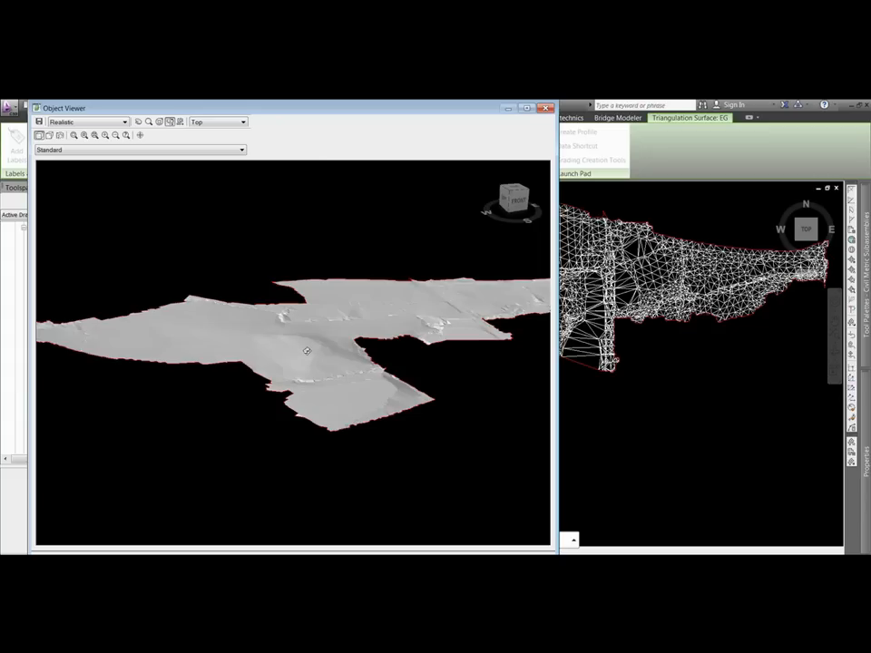
{"action": "key", "text": "Escape"}
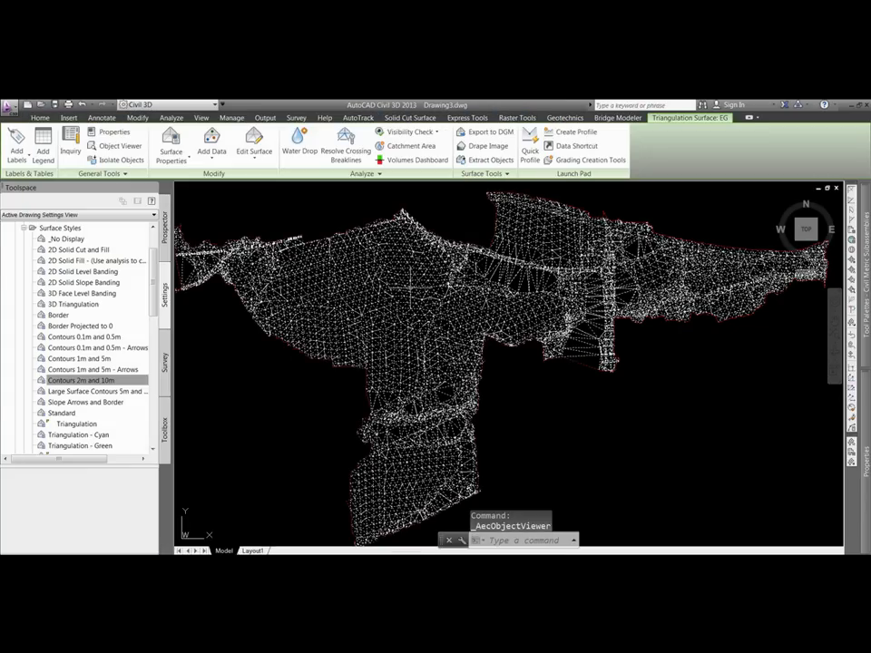
Step: Set the EG surface's render material to Grass - Short
{"action": "left_click", "coordinate": [177, 140]}
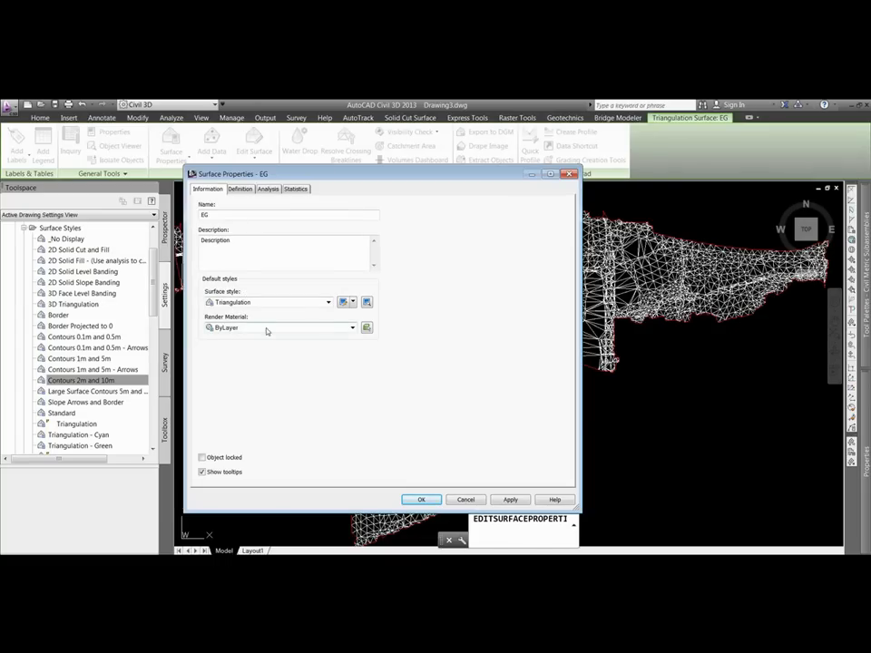
{"action": "left_click", "coordinate": [352, 328]}
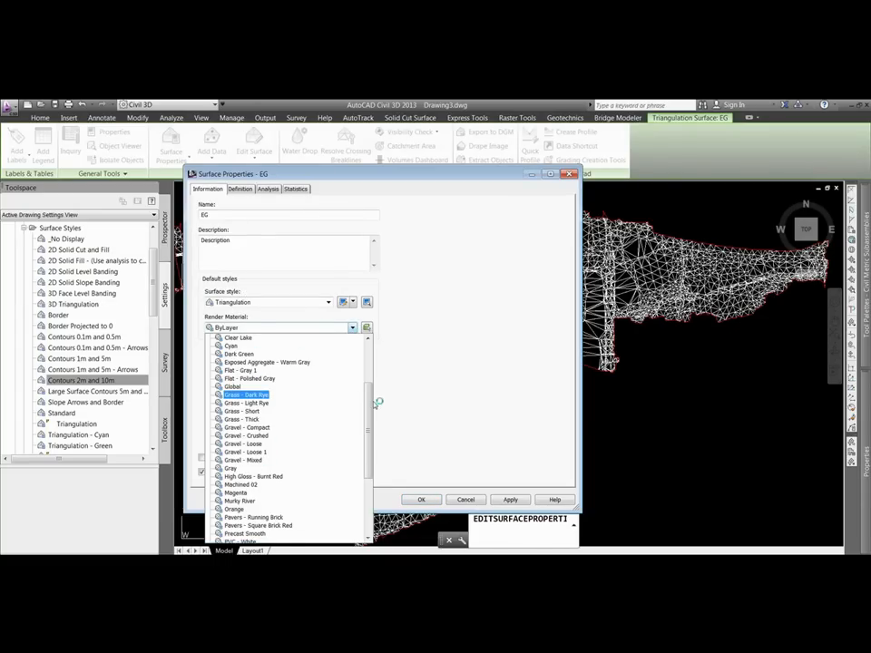
{"action": "mouse_move", "coordinate": [374, 401]}
{"action": "left_mouse_down"}
{"action": "mouse_move", "coordinate": [372, 376]}
{"action": "mouse_move", "coordinate": [373, 431]}
{"action": "mouse_move", "coordinate": [373, 408]}
{"action": "left_mouse_up"}
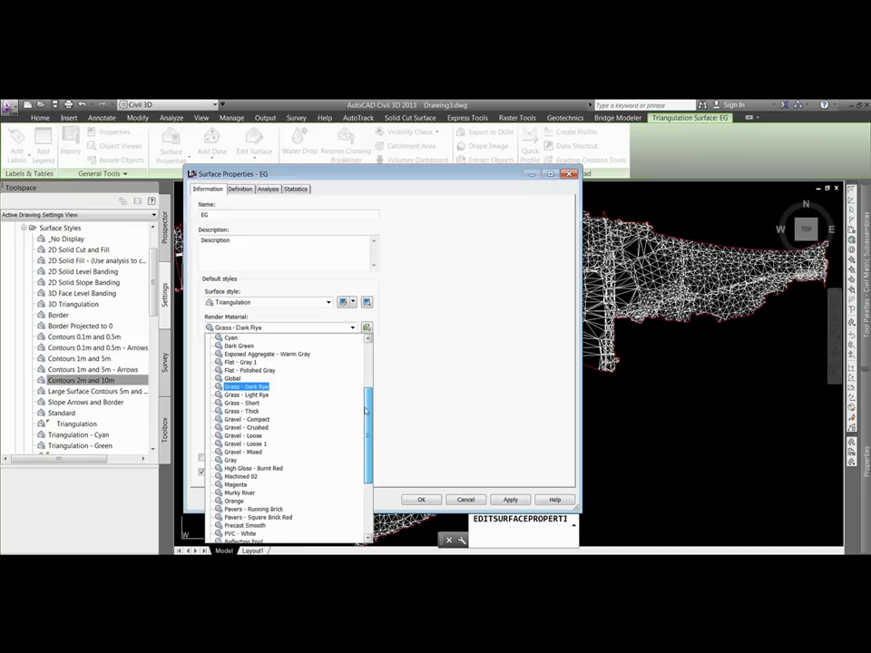
{"action": "left_click", "coordinate": [247, 404]}
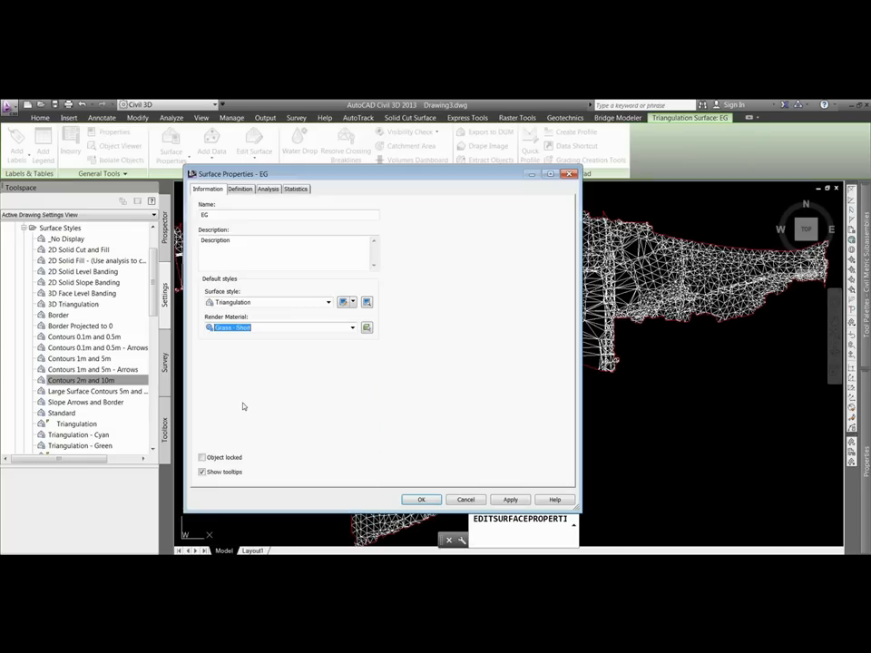
{"action": "left_click", "coordinate": [422, 500]}
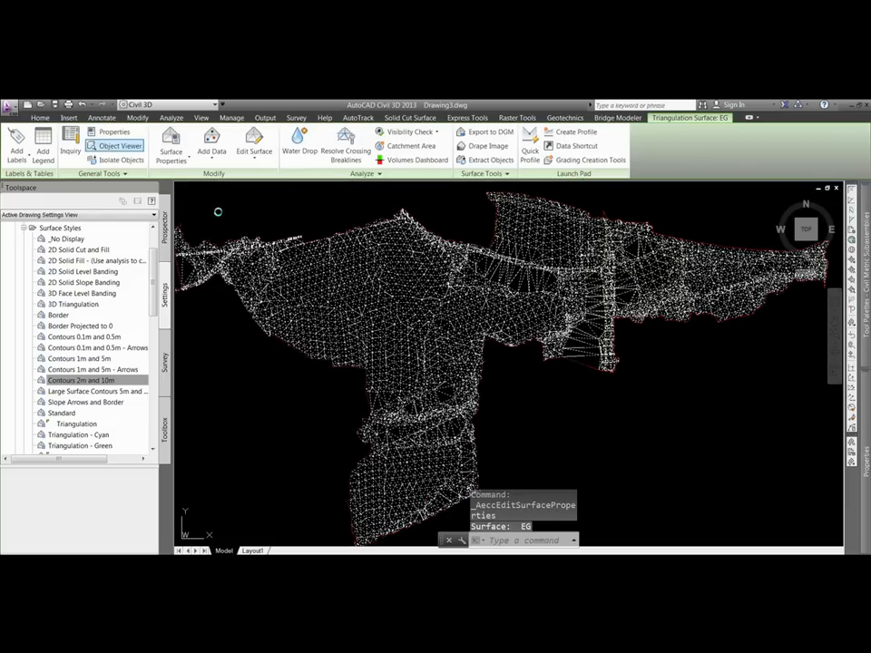
Step: Examine the grass-rendered EG surface in the Object Viewer, orbiting and looking closely at the terrain
{"action": "left_click", "coordinate": [120, 146]}
{"action": "left_click_drag", "start_coordinate": [334, 441], "coordinate": [192, 219]}
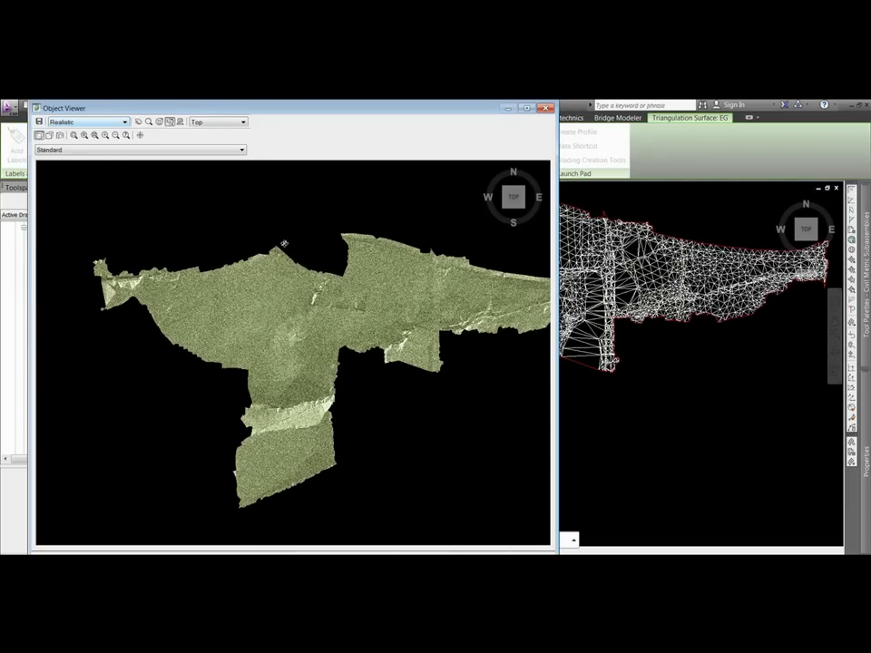
{"action": "mouse_move", "coordinate": [320, 434]}
{"action": "left_mouse_down"}
{"action": "mouse_move", "coordinate": [374, 346]}
{"action": "mouse_move", "coordinate": [382, 245]}
{"action": "mouse_move", "coordinate": [377, 271]}
{"action": "left_mouse_up"}
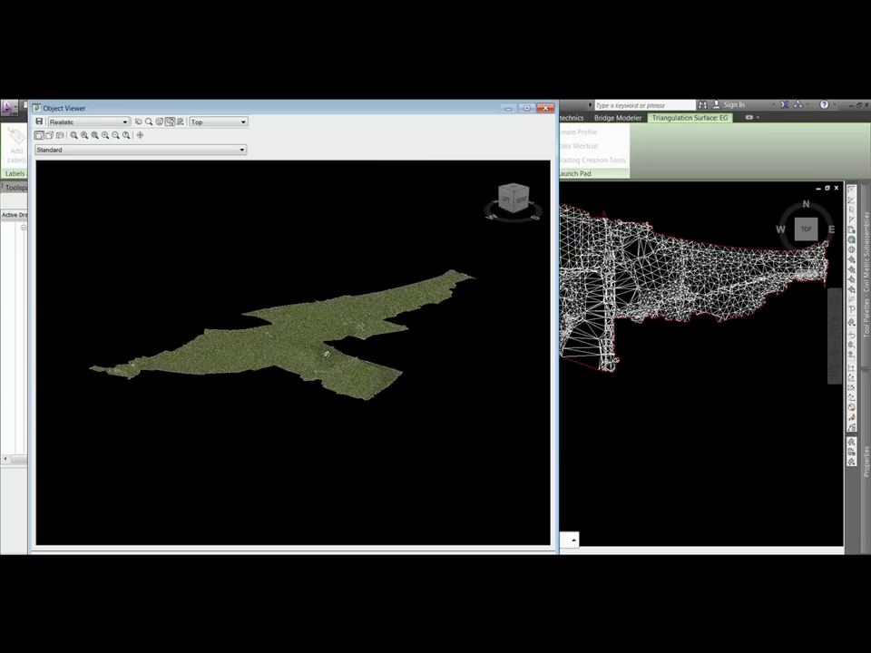
{"action": "scroll", "coordinate": [320, 370], "scroll_direction": "up", "scroll_amount": 3}
{"action": "scroll", "coordinate": [320, 370], "scroll_direction": "up", "scroll_amount": 5}
{"action": "middle_click_drag", "start_coordinate": [393, 402], "coordinate": [277, 348]}
{"action": "mouse_move", "coordinate": [301, 363]}
{"action": "left_mouse_down"}
{"action": "mouse_move", "coordinate": [404, 330]}
{"action": "mouse_move", "coordinate": [347, 333]}
{"action": "mouse_move", "coordinate": [394, 382]}
{"action": "mouse_move", "coordinate": [384, 392]}
{"action": "left_mouse_up"}
{"action": "key", "text": "Escape"}
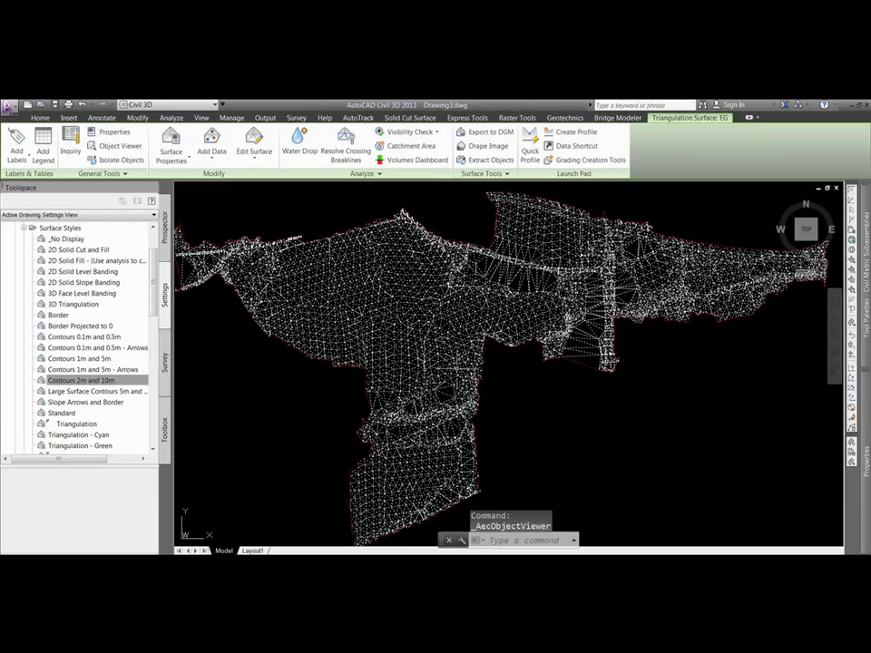
Step: Assign the Contours 1m and 5m style to the EG surface, apply it and deselect the surface
{"action": "scroll", "coordinate": [456, 367], "scroll_direction": "down", "scroll_amount": 2}
{"action": "scroll", "coordinate": [444, 365], "scroll_direction": "up", "scroll_amount": 2}
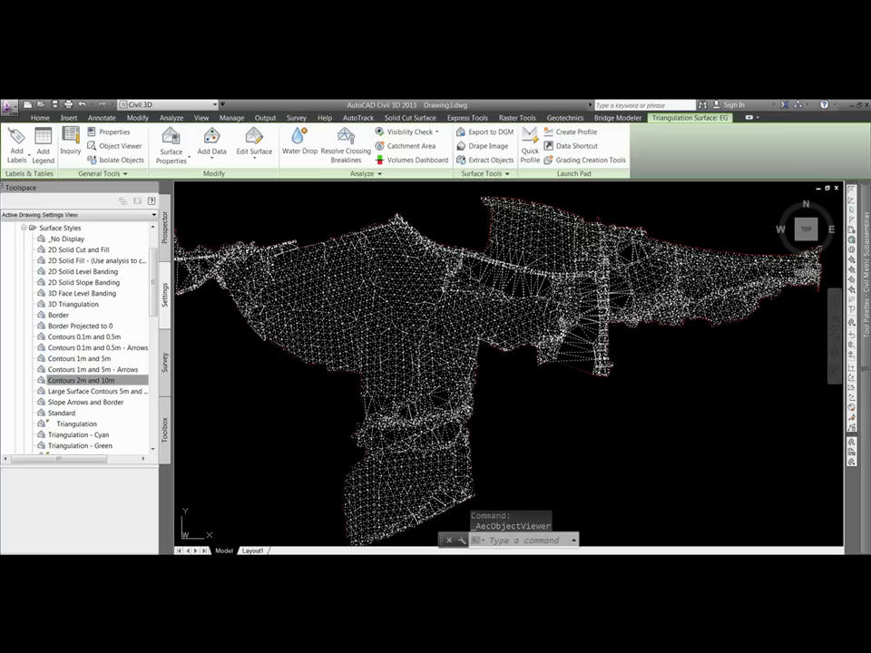
{"action": "left_click", "coordinate": [172, 156]}
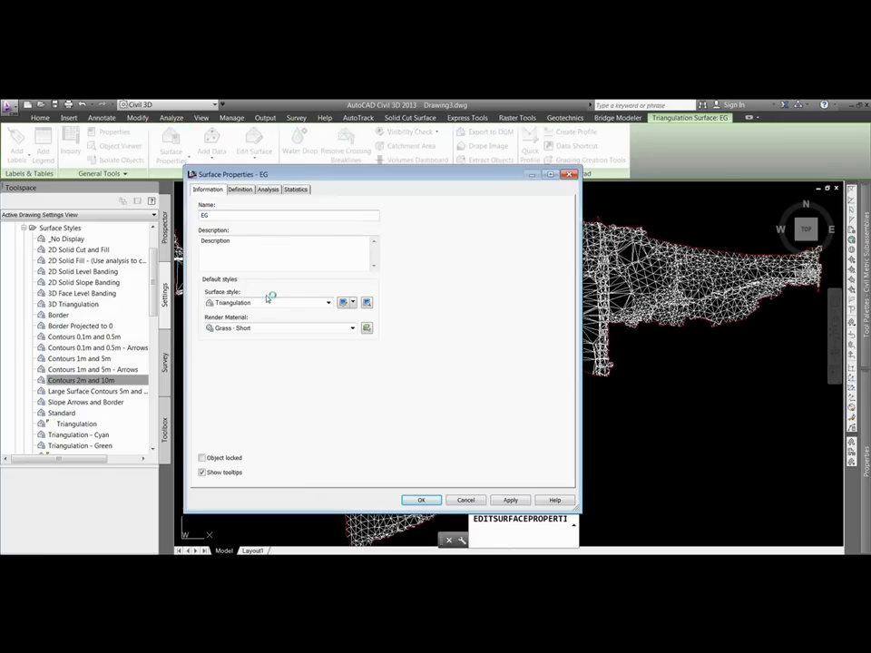
{"action": "left_click", "coordinate": [269, 302]}
{"action": "left_click", "coordinate": [245, 402]}
{"action": "left_click", "coordinate": [511, 500]}
{"action": "left_click", "coordinate": [421, 500]}
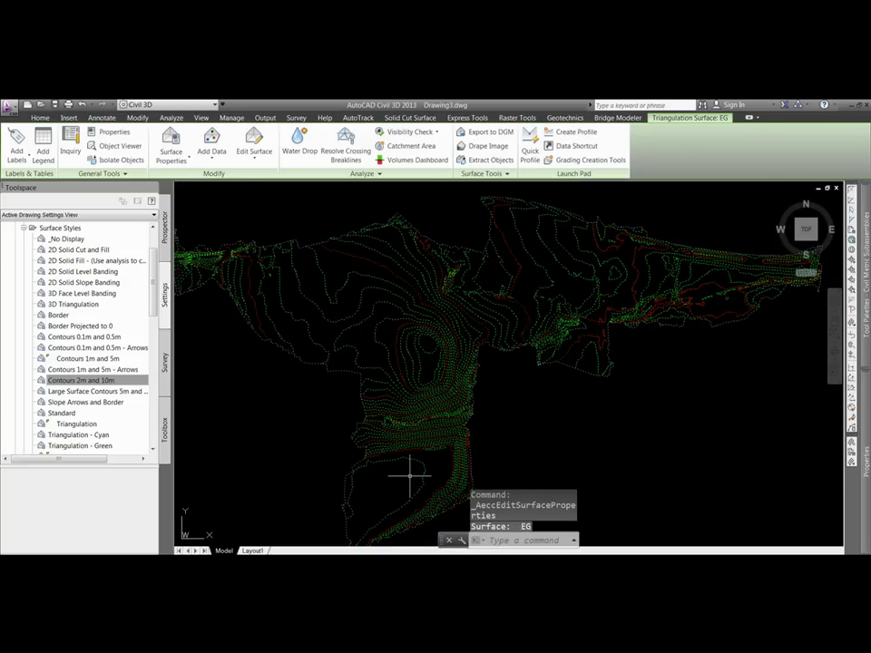
{"action": "key", "text": "Escape"}
{"action": "key", "text": "Escape"}
{"action": "key", "text": "Escape"}
{"action": "middle_click_drag", "start_coordinate": [375, 399], "coordinate": [402, 398]}
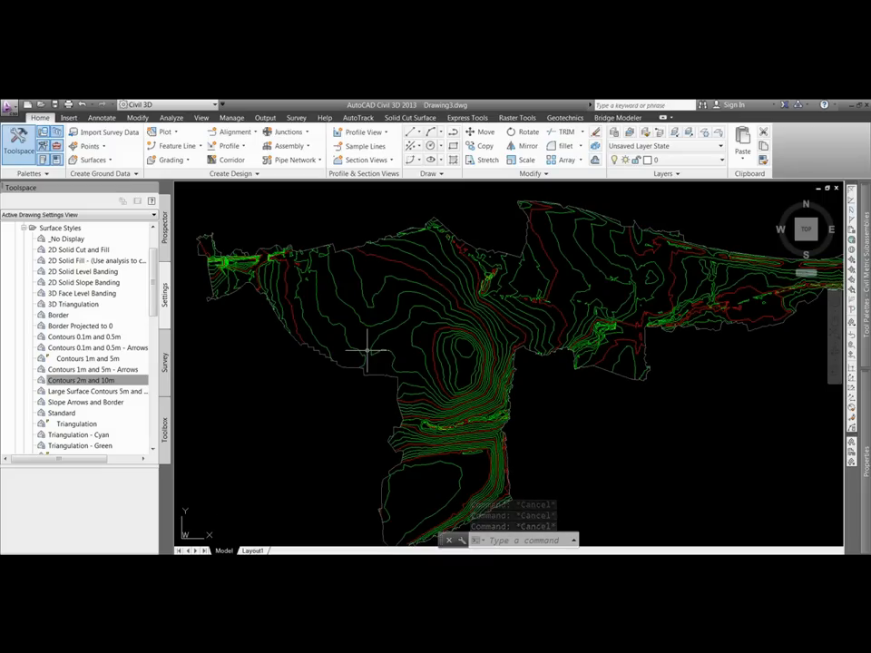
Step: Draw a straight, roughly north-south polyline of one segment across the western part of the EG surface
{"action": "type", "text": "P"}
{"action": "key", "text": "Escape"}
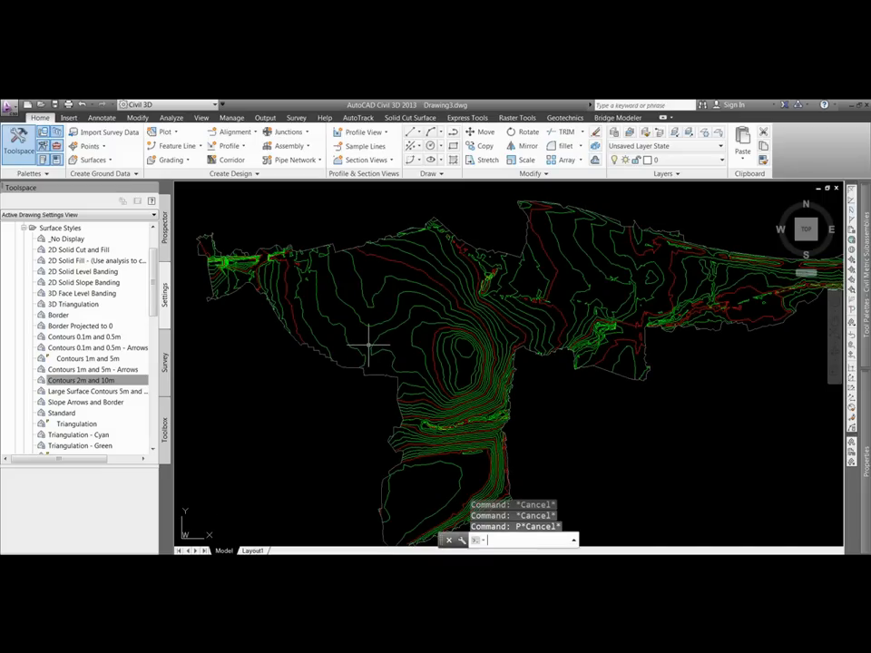
{"action": "type", "text": "PL"}
{"action": "key", "text": "Return"}
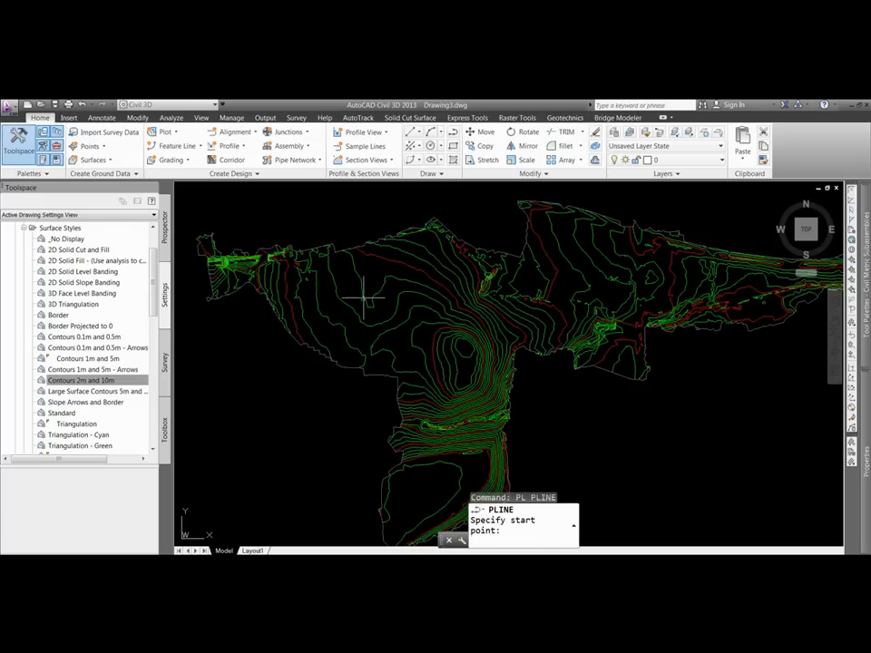
{"action": "left_click", "coordinate": [345, 227]}
{"action": "left_click", "coordinate": [338, 386]}
{"action": "key", "text": "Escape"}
Step: Select the polyline together with the EG surface and compare their elevations in the Object Viewer from the side
{"action": "left_click", "coordinate": [345, 372]}
{"action": "left_click", "coordinate": [318, 318]}
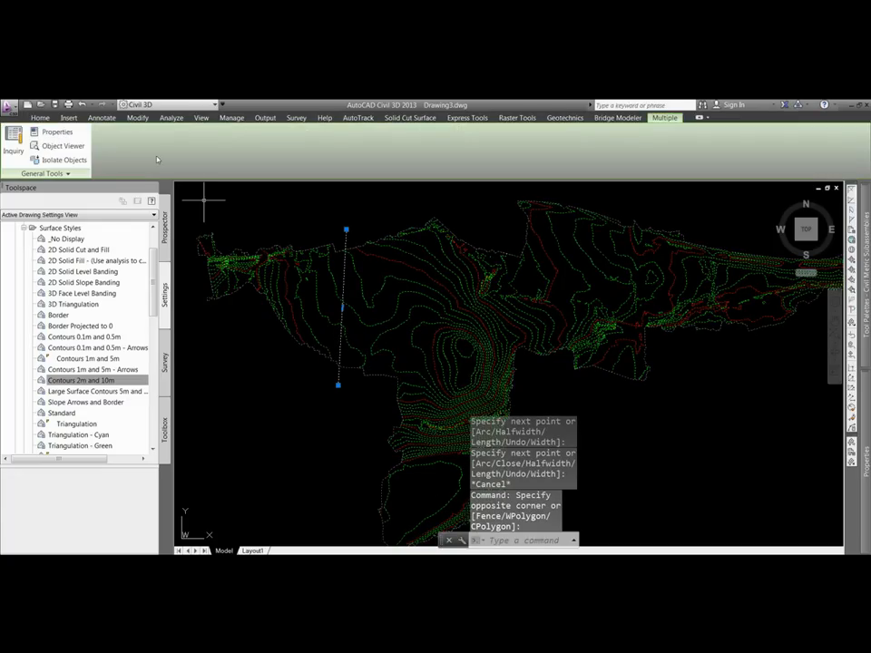
{"action": "left_click", "coordinate": [64, 145]}
{"action": "left_click_drag", "start_coordinate": [376, 412], "coordinate": [268, 313]}
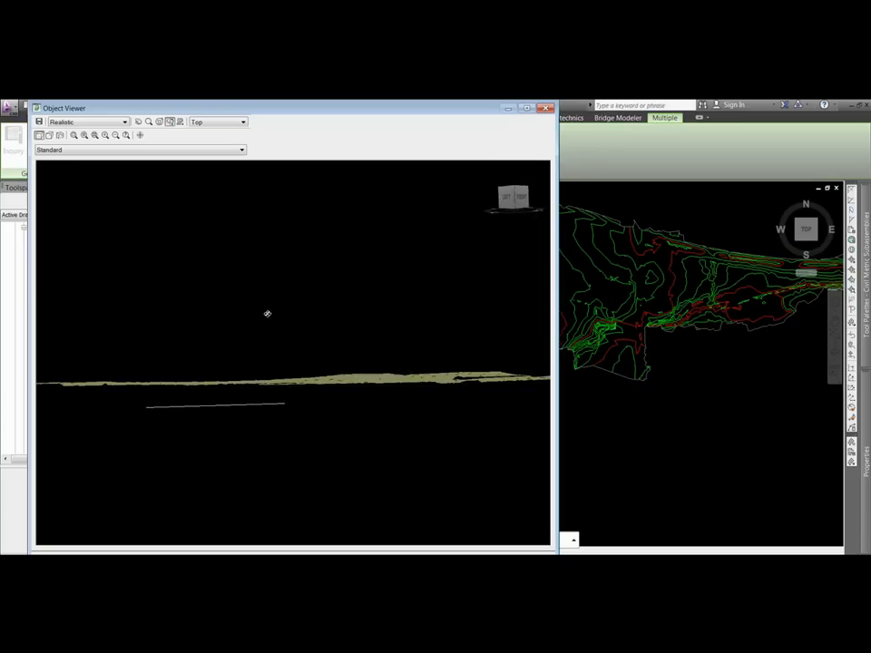
{"action": "left_click_drag", "start_coordinate": [308, 471], "coordinate": [269, 410]}
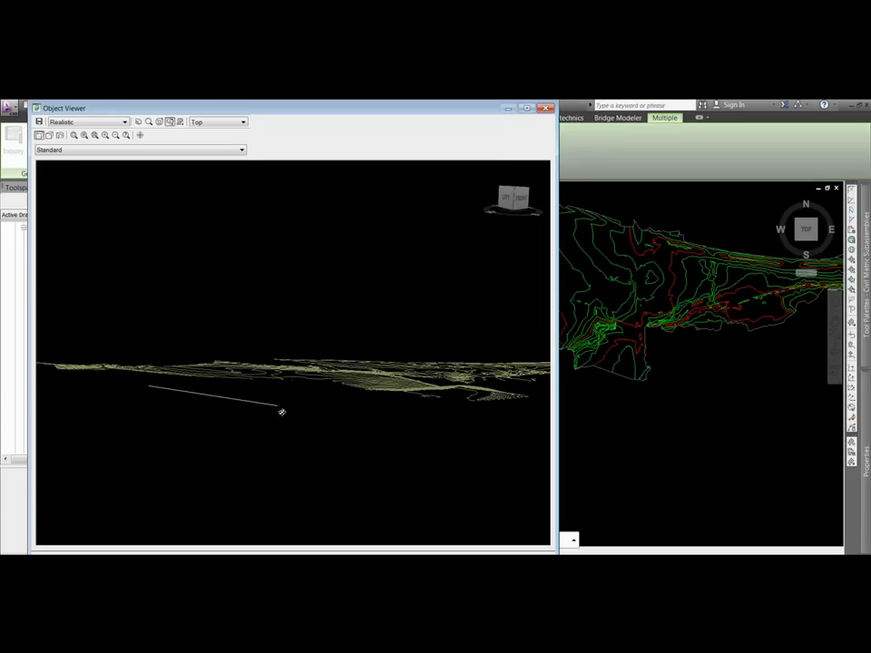
{"action": "mouse_move", "coordinate": [361, 391]}
{"action": "left_mouse_down"}
{"action": "mouse_move", "coordinate": [275, 370]}
{"action": "mouse_move", "coordinate": [277, 357]}
{"action": "mouse_move", "coordinate": [268, 375]}
{"action": "left_mouse_up"}
{"action": "key", "text": "Escape"}
{"action": "key", "text": "Escape"}
{"action": "key", "text": "Escape"}
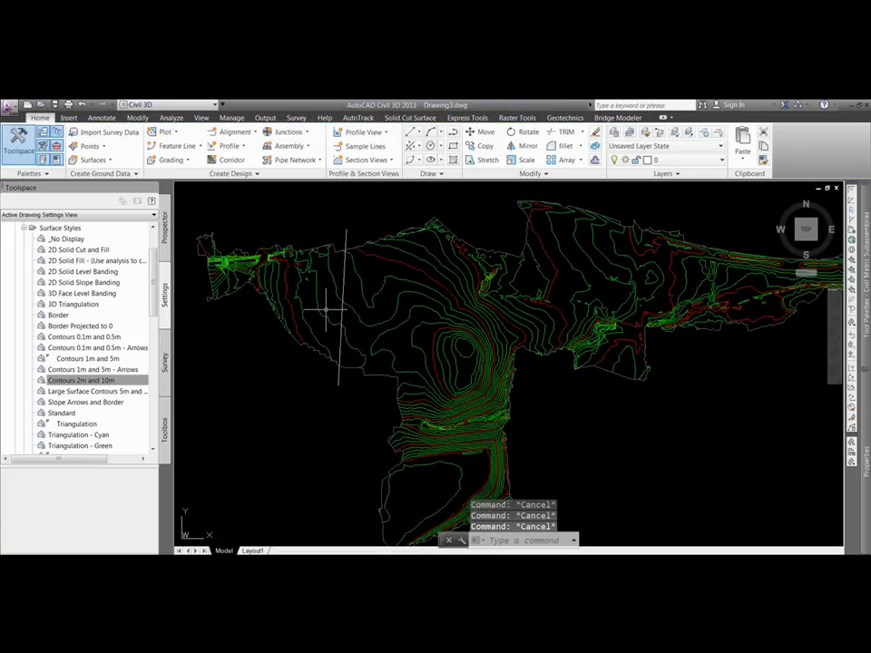
Step: Start a quick profile from the north-south polyline, sampling the EG surface with the Existing Ground profile style
{"action": "mouse_move", "coordinate": [327, 310]}
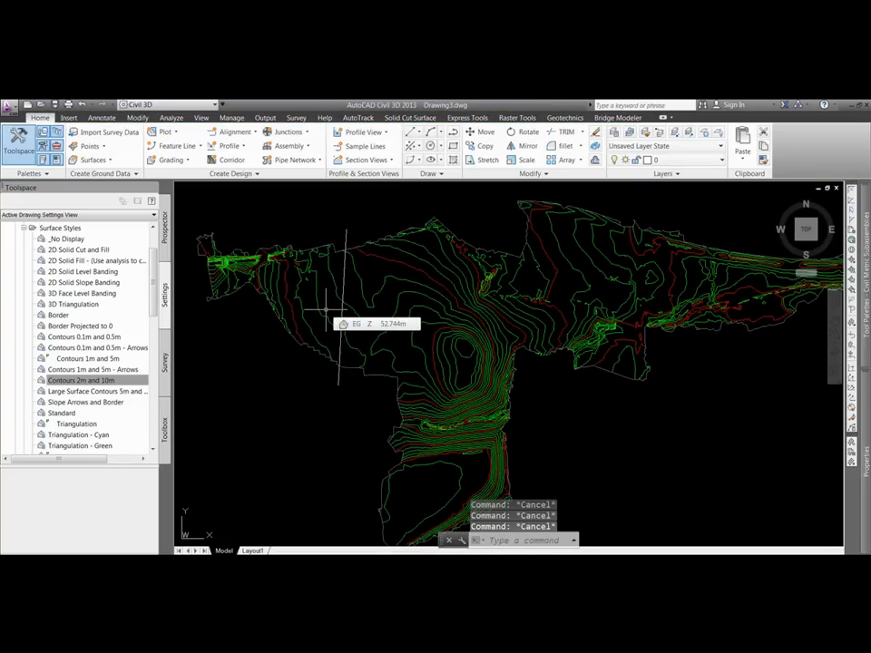
{"action": "left_click", "coordinate": [343, 303]}
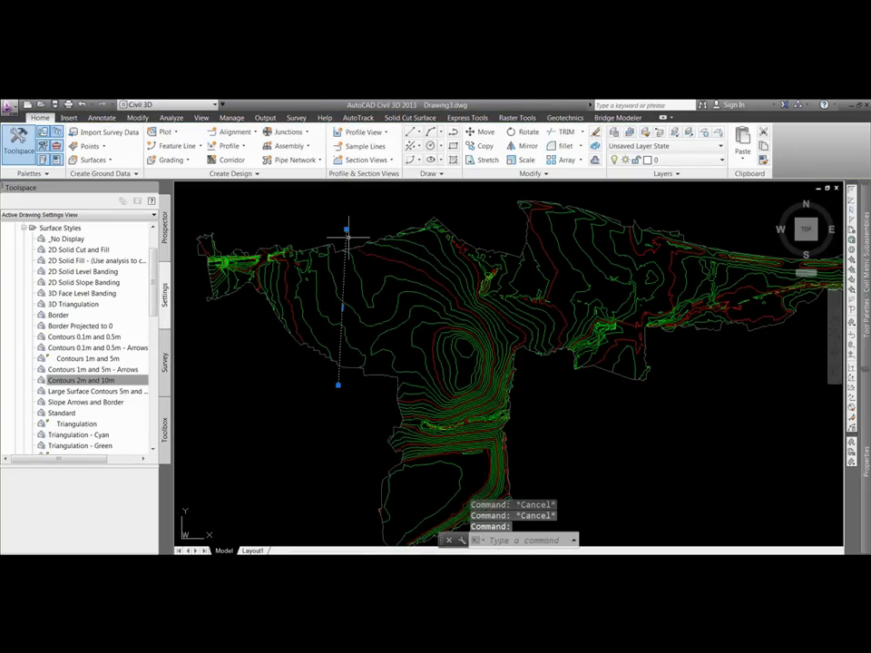
{"action": "right_click", "coordinate": [348, 239]}
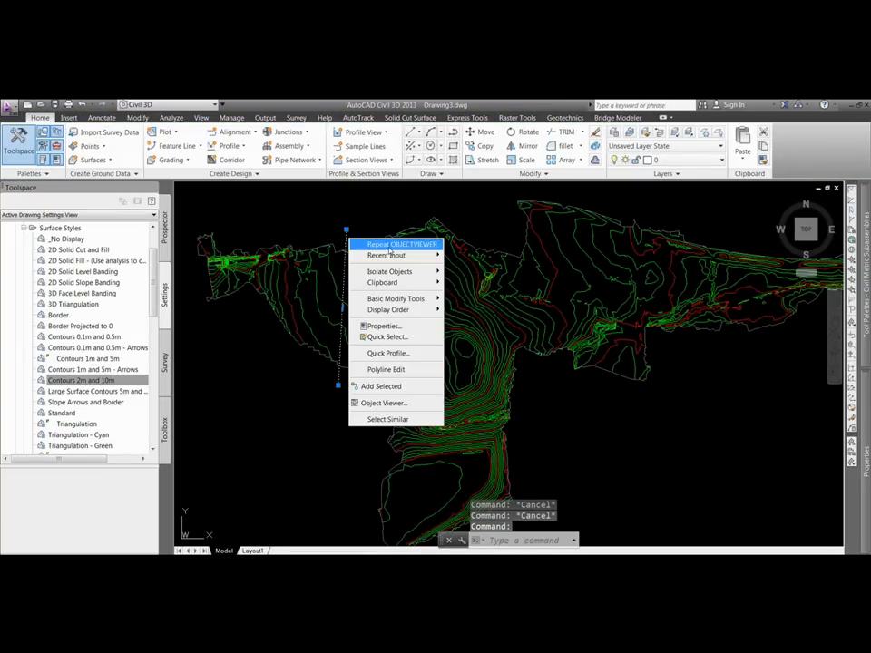
{"action": "left_click", "coordinate": [383, 353]}
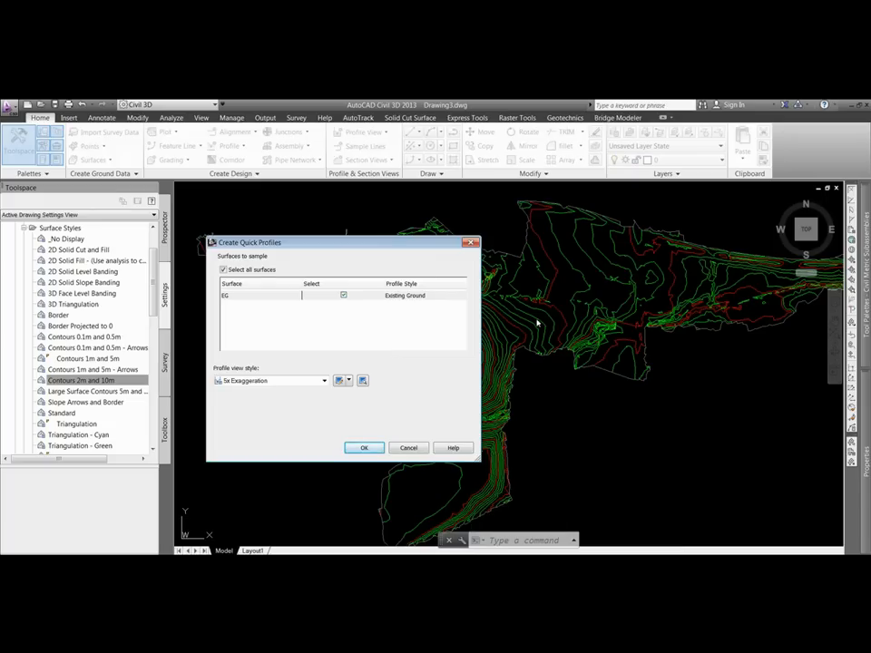
{"action": "left_click", "coordinate": [225, 296]}
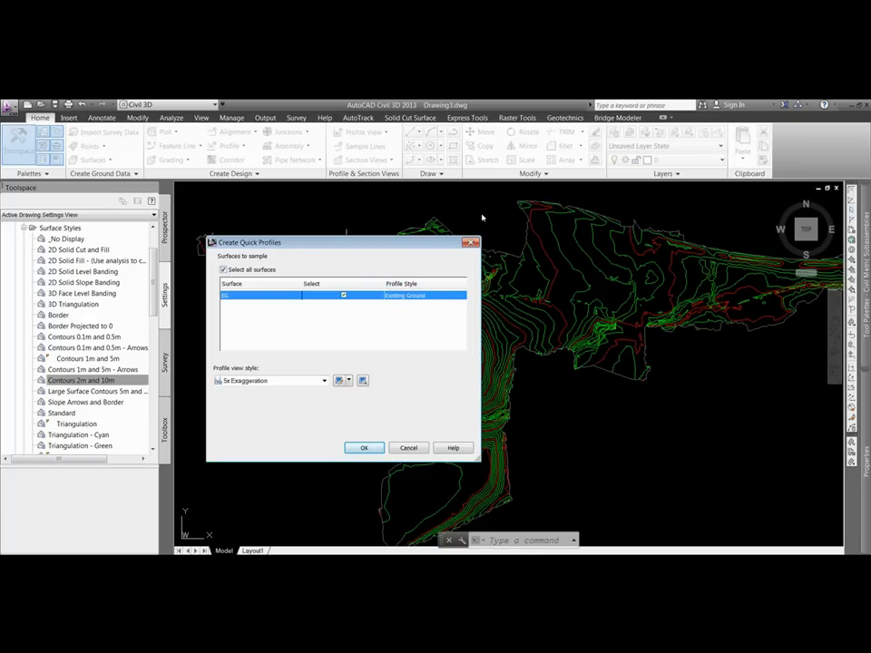
{"action": "left_click", "coordinate": [416, 299]}
{"action": "left_click", "coordinate": [234, 266]}
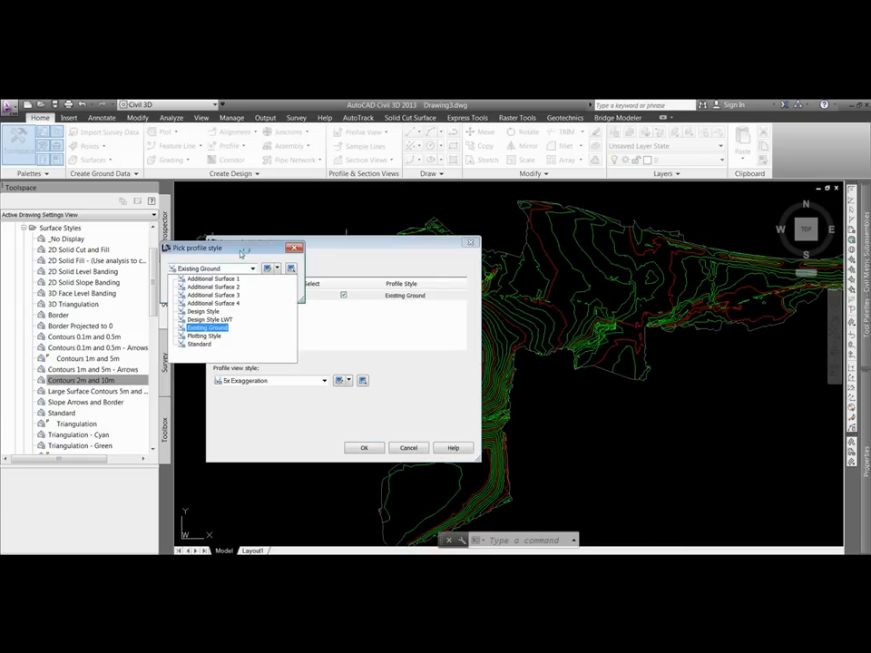
{"action": "left_click", "coordinate": [207, 328]}
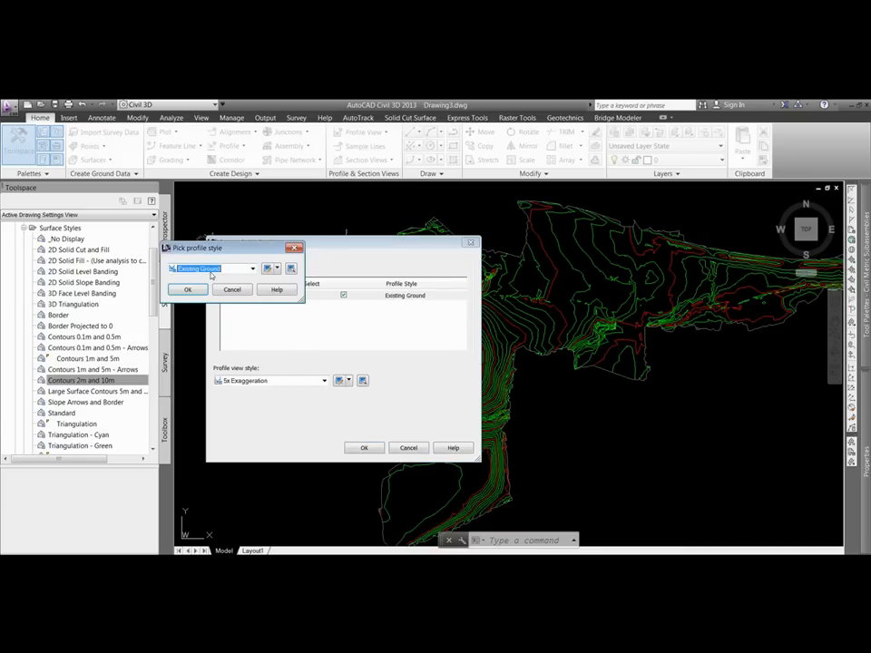
{"action": "left_click", "coordinate": [189, 290]}
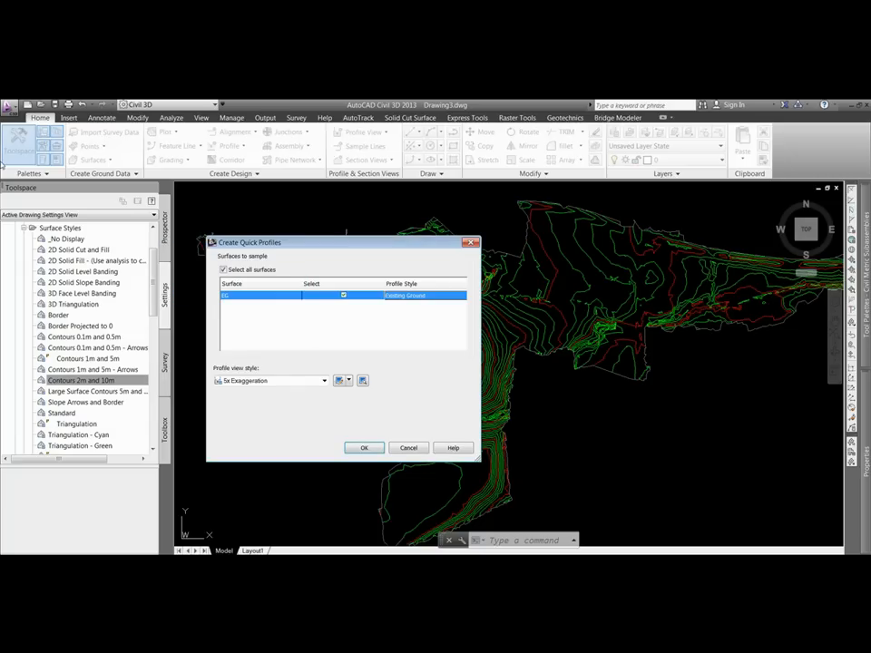
Step: Keep the 5x Exaggeration profile view style and place the quick profile view in the empty area north of the surface
{"action": "left_click", "coordinate": [277, 380]}
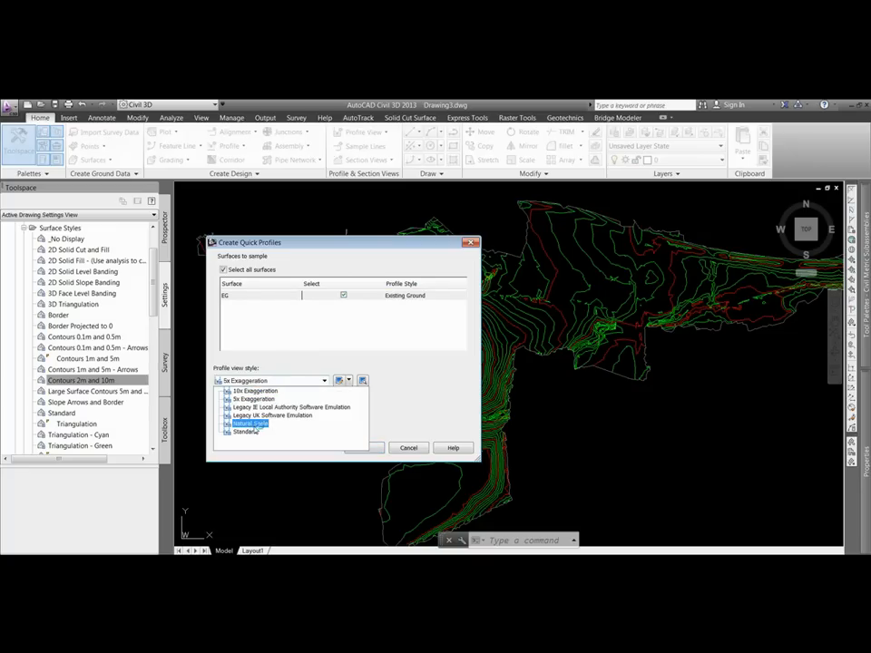
{"action": "left_click", "coordinate": [393, 383]}
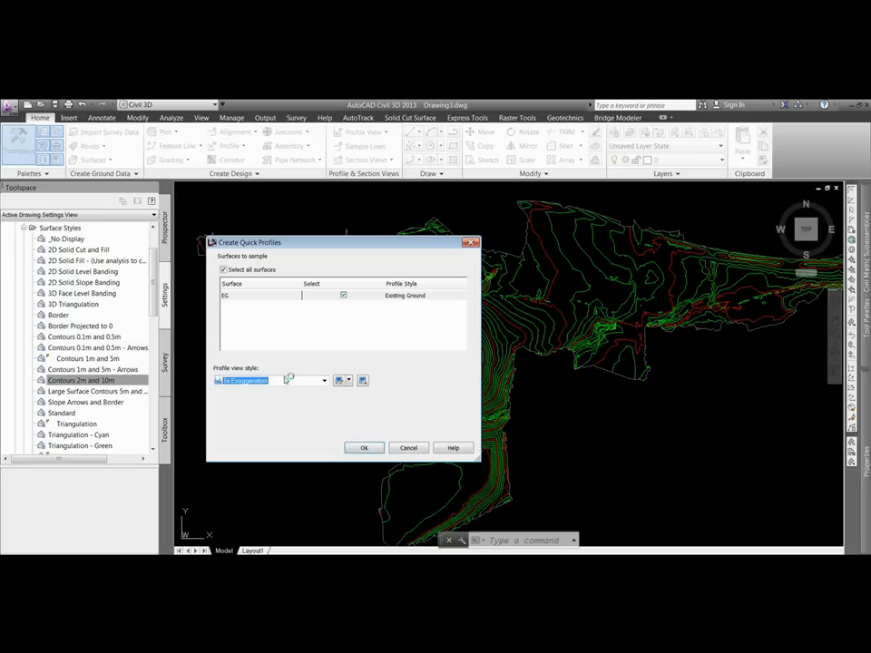
{"action": "left_click", "coordinate": [366, 448]}
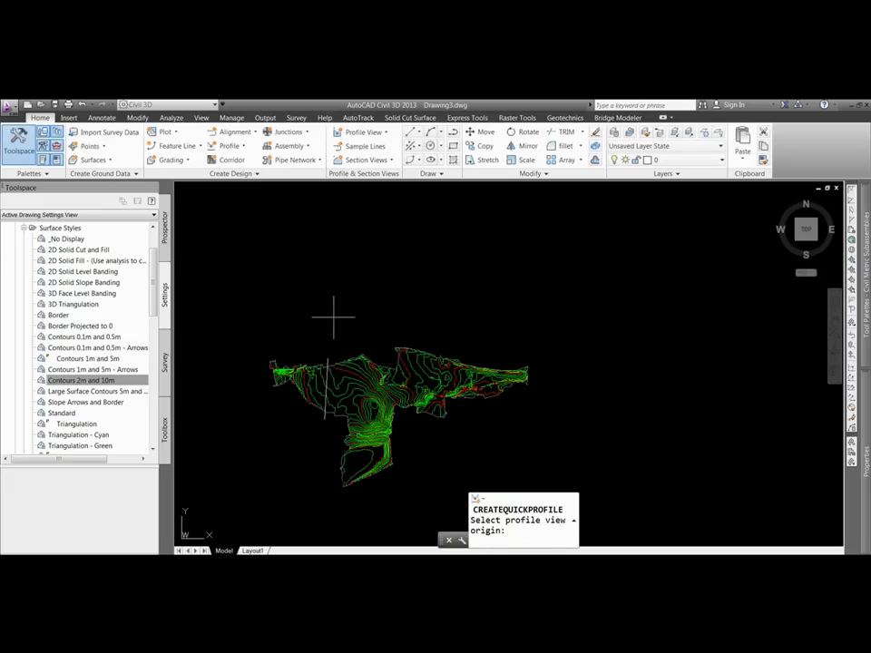
{"action": "left_click", "coordinate": [325, 313]}
{"action": "scroll", "coordinate": [329, 302], "scroll_direction": "up", "scroll_amount": 3}
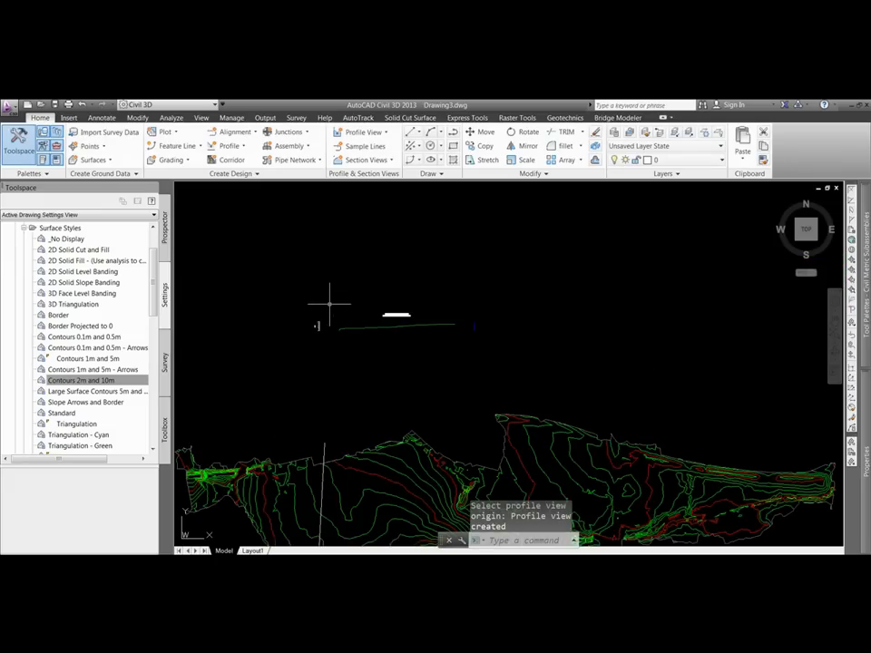
{"action": "key", "text": "Escape"}
{"action": "key", "text": "Escape"}
{"action": "key", "text": "Escape"}
{"action": "scroll", "coordinate": [363, 313], "scroll_direction": "up", "scroll_amount": 4}
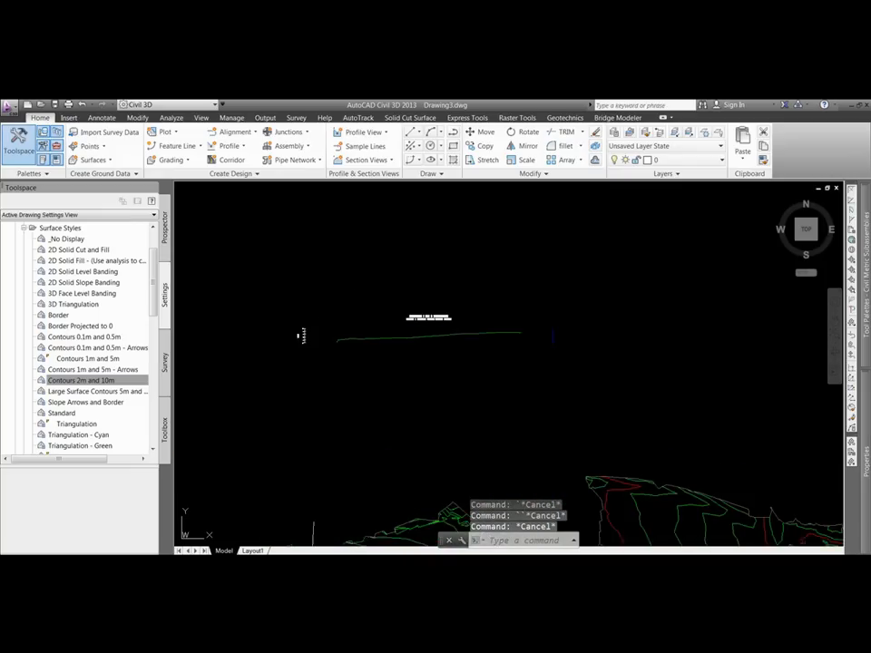
{"action": "scroll", "coordinate": [377, 332], "scroll_direction": "up", "scroll_amount": 2}
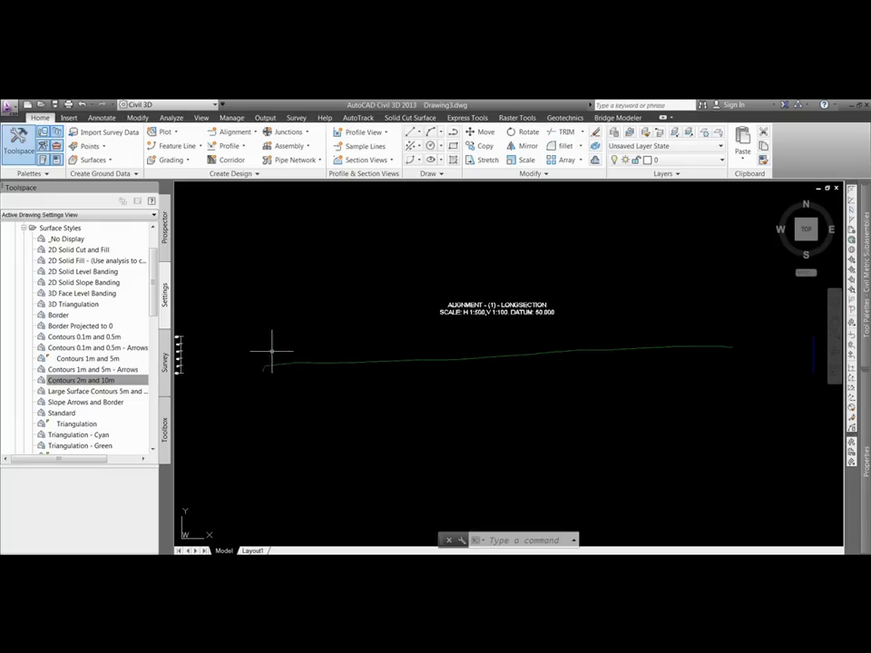
Step: Stretch the polyline's southern end eastward in two moves, first past the southern arm and then to the surface's south-eastern edge
{"action": "scroll", "coordinate": [272, 352], "scroll_direction": "down", "scroll_amount": 5}
{"action": "scroll", "coordinate": [301, 339], "scroll_direction": "down", "scroll_amount": 2}
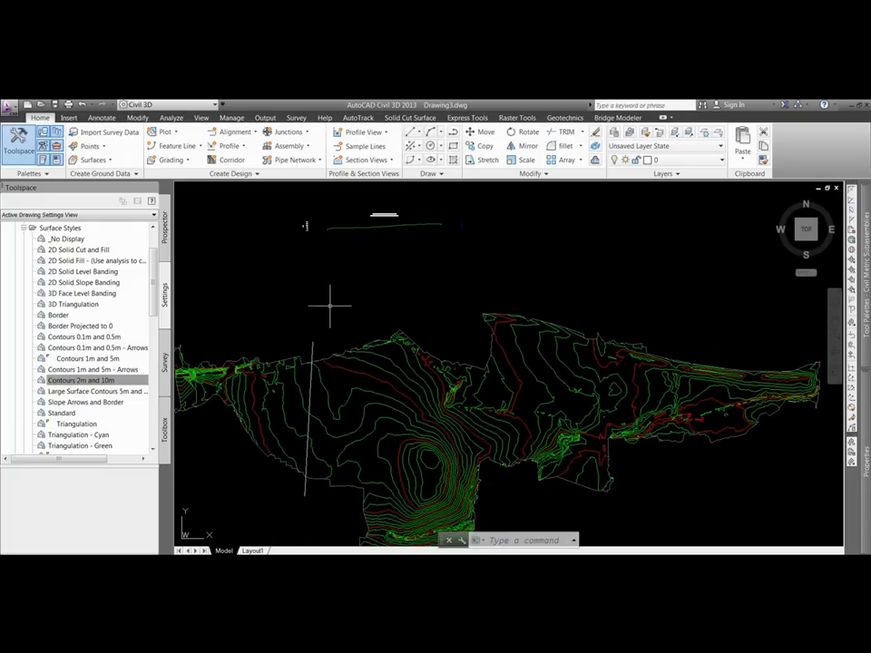
{"action": "scroll", "coordinate": [321, 283], "scroll_direction": "down", "scroll_amount": 2}
{"action": "left_click", "coordinate": [316, 413]}
{"action": "left_click", "coordinate": [316, 417]}
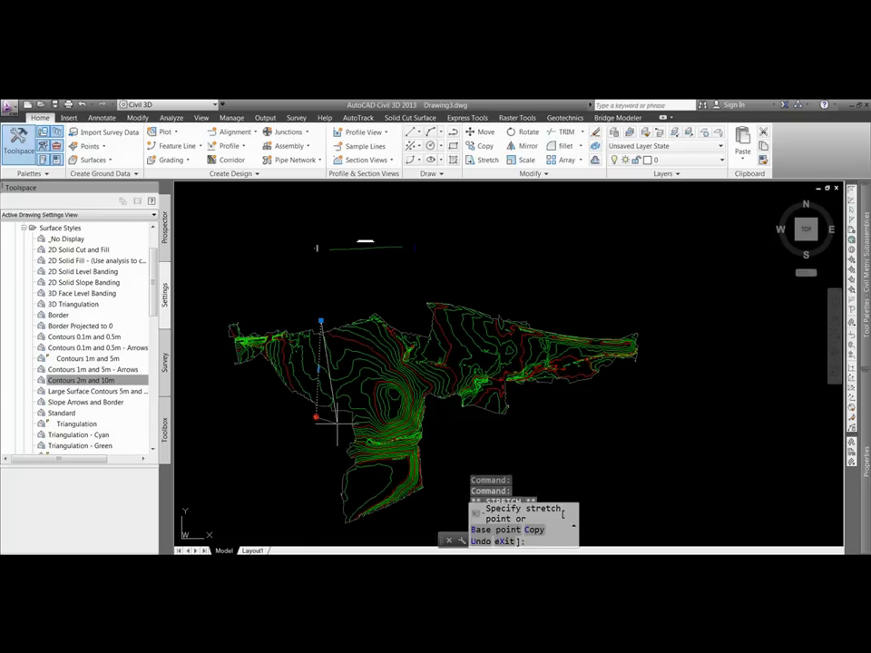
{"action": "left_click", "coordinate": [431, 437]}
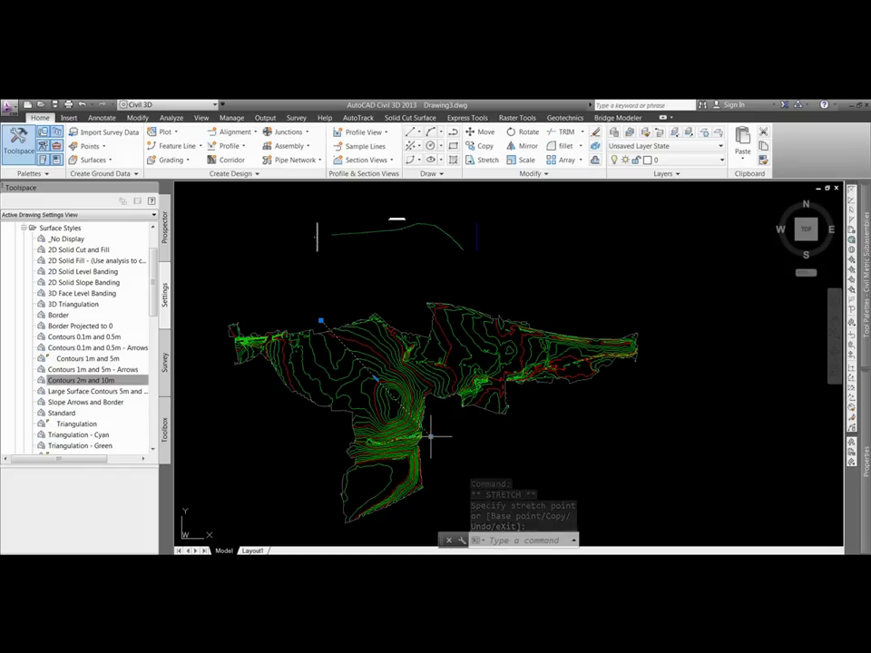
{"action": "left_click", "coordinate": [430, 437]}
{"action": "left_click", "coordinate": [520, 397]}
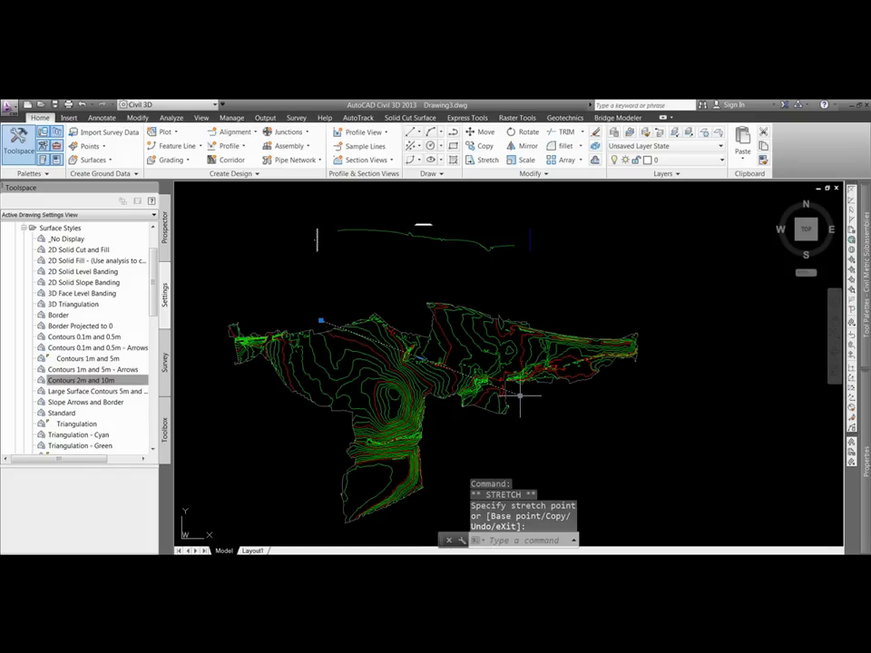
Step: Stretch both polyline ends so it runs roughly west-east, from the south-western boundary to beyond the surface's eastern tip
{"action": "left_click", "coordinate": [520, 397]}
{"action": "left_click", "coordinate": [651, 355]}
{"action": "left_click", "coordinate": [275, 393]}
{"action": "left_click", "coordinate": [614, 334]}
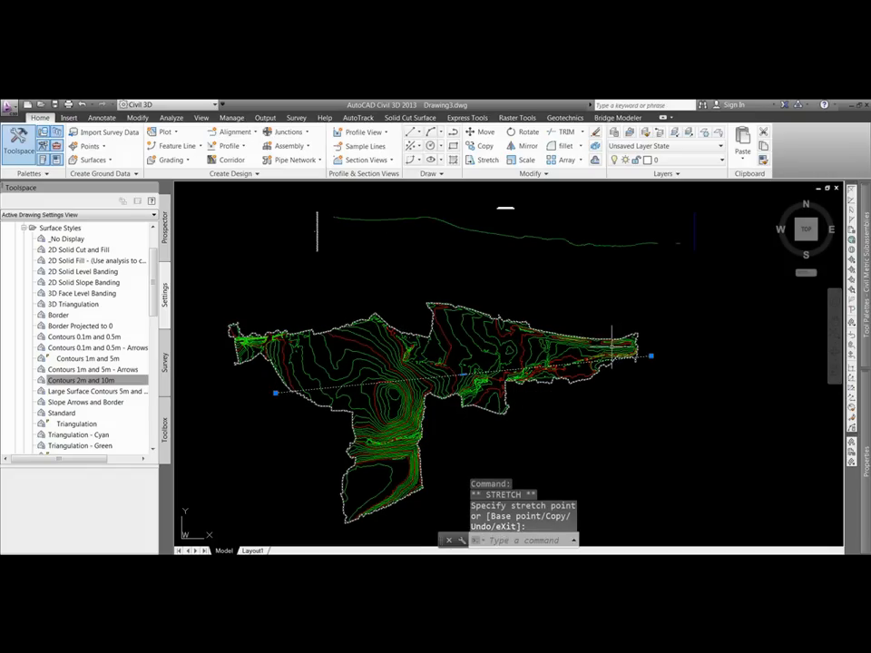
Step: Inspect where the polyline leaves the surface, stretch its eastern end slightly north to stay inside the boundary, and deselect it
{"action": "scroll", "coordinate": [641, 381], "scroll_direction": "up", "scroll_amount": 6}
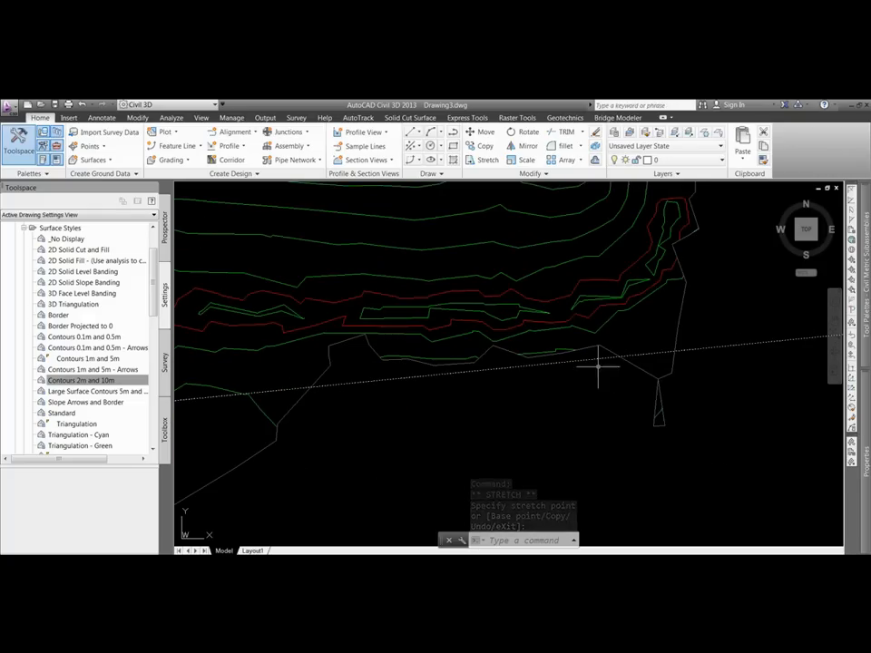
{"action": "scroll", "coordinate": [454, 350], "scroll_direction": "down", "scroll_amount": 8}
{"action": "scroll", "coordinate": [432, 362], "scroll_direction": "up", "scroll_amount": 10}
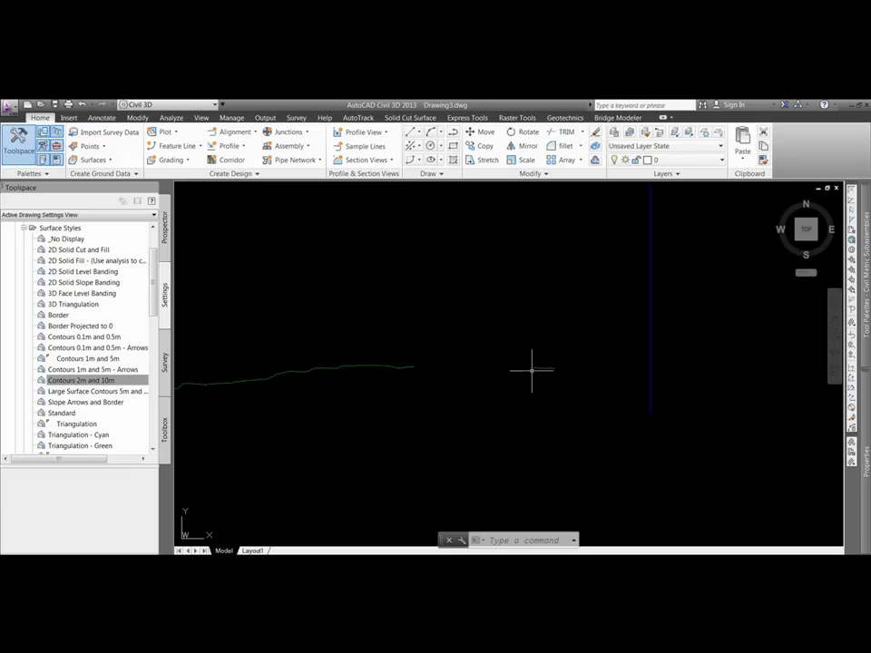
{"action": "scroll", "coordinate": [574, 322], "scroll_direction": "down", "scroll_amount": 3}
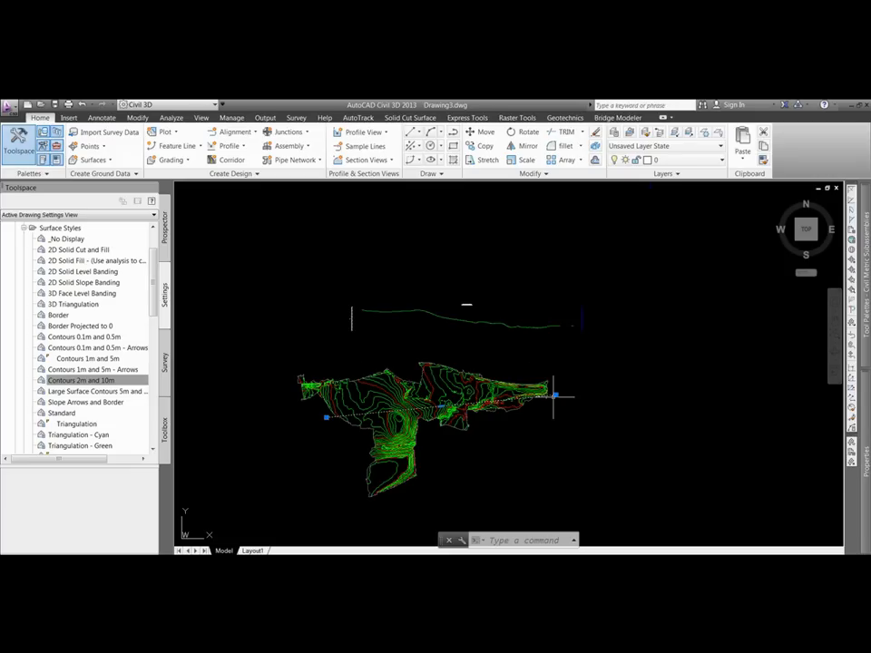
{"action": "left_click", "coordinate": [555, 395]}
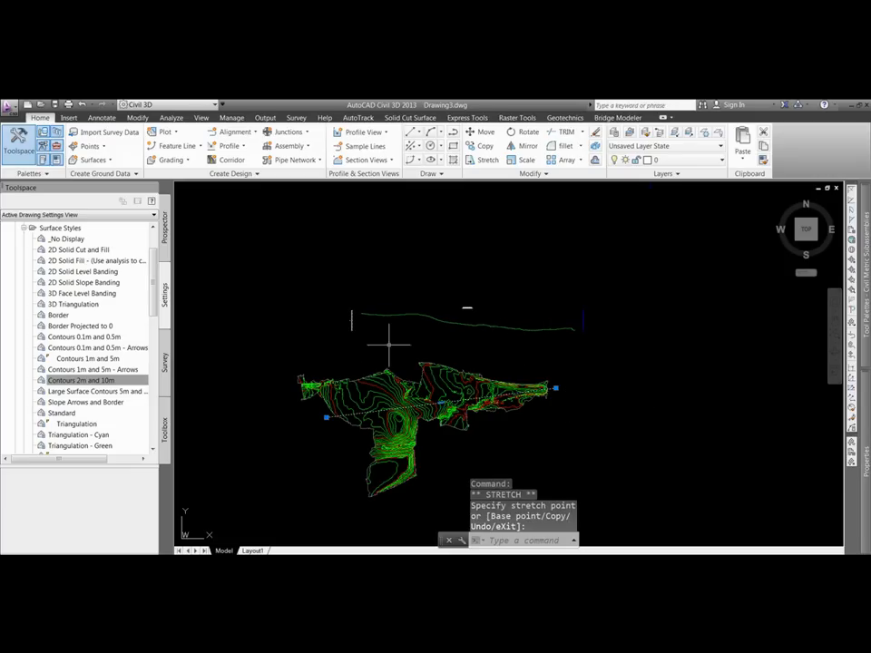
{"action": "key", "text": "Escape"}
Step: Examine the quick profile's ground line along its length and the level scale on its vertical axis
{"action": "scroll", "coordinate": [478, 315], "scroll_direction": "up", "scroll_amount": 2}
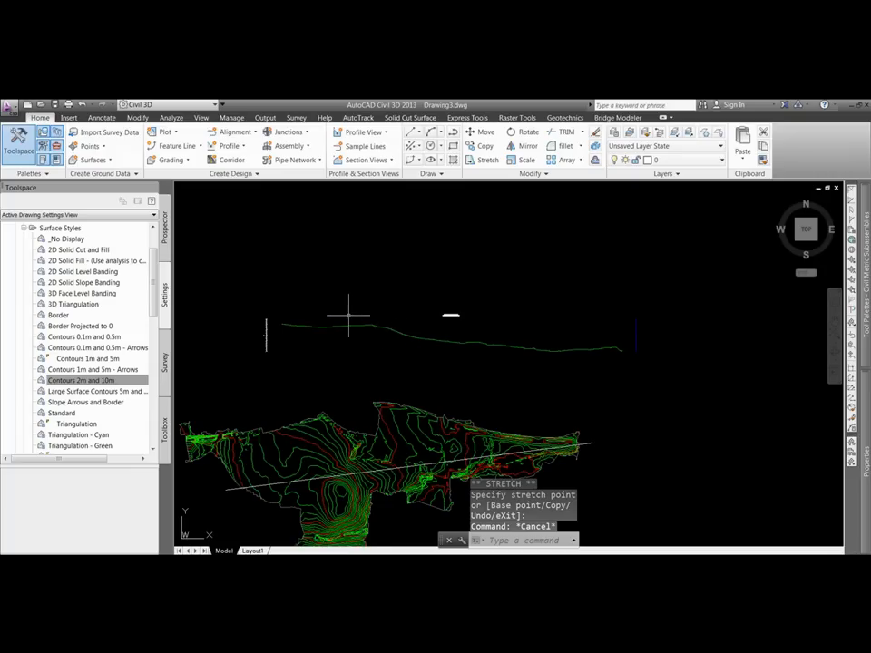
{"action": "middle_click_drag", "start_coordinate": [348, 317], "coordinate": [366, 315]}
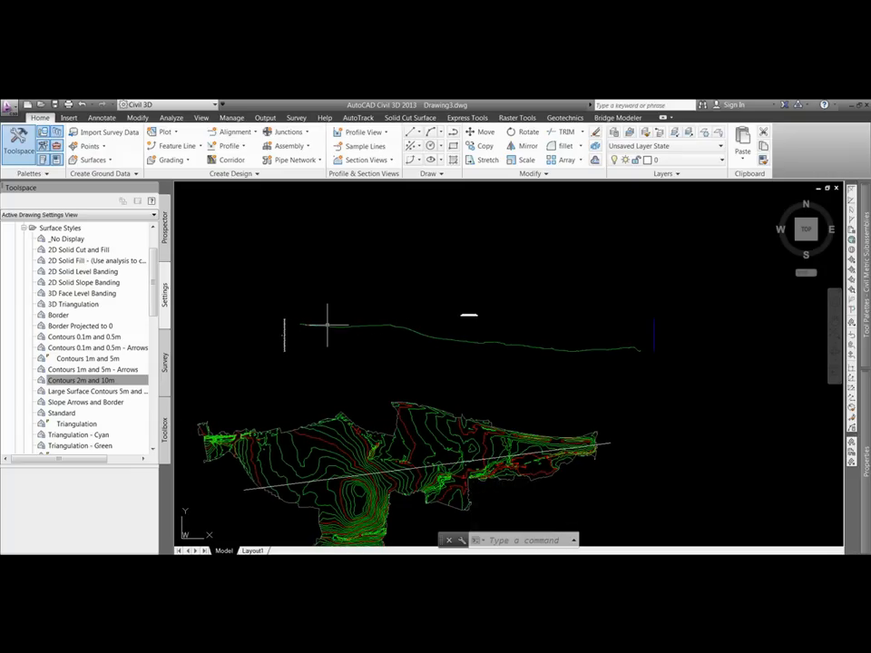
{"action": "scroll", "coordinate": [291, 311], "scroll_direction": "up", "scroll_amount": 5}
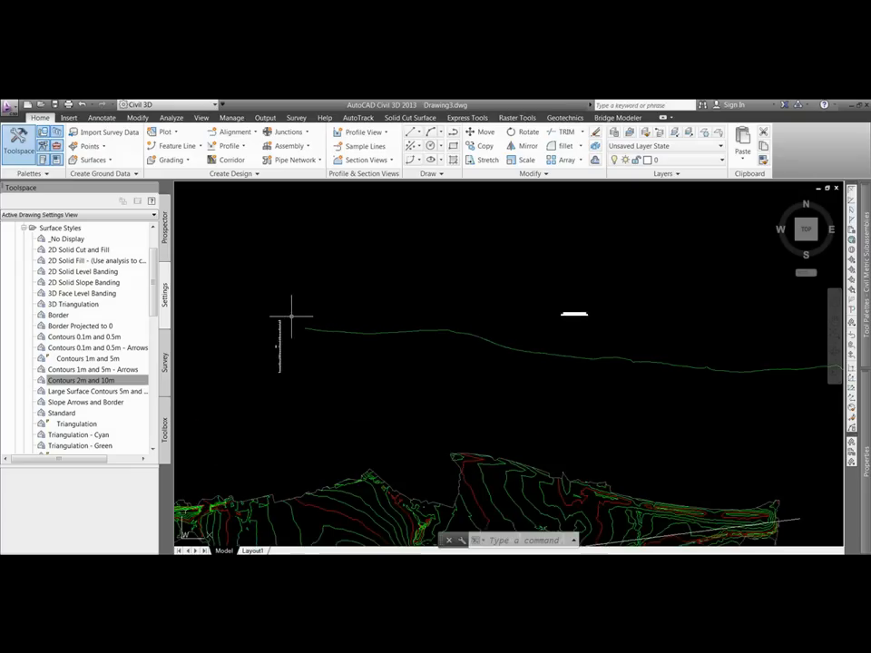
{"action": "scroll", "coordinate": [301, 325], "scroll_direction": "down", "scroll_amount": 2}
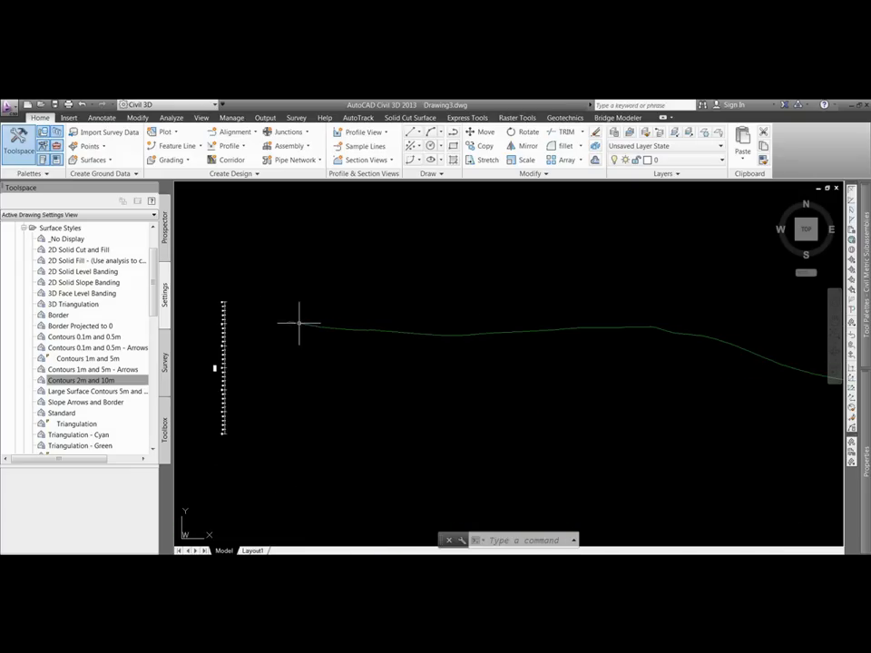
{"action": "middle_click_drag", "start_coordinate": [608, 342], "coordinate": [437, 356]}
{"action": "scroll", "coordinate": [454, 350], "scroll_direction": "down", "scroll_amount": 2}
{"action": "scroll", "coordinate": [454, 352], "scroll_direction": "down", "scroll_amount": 2}
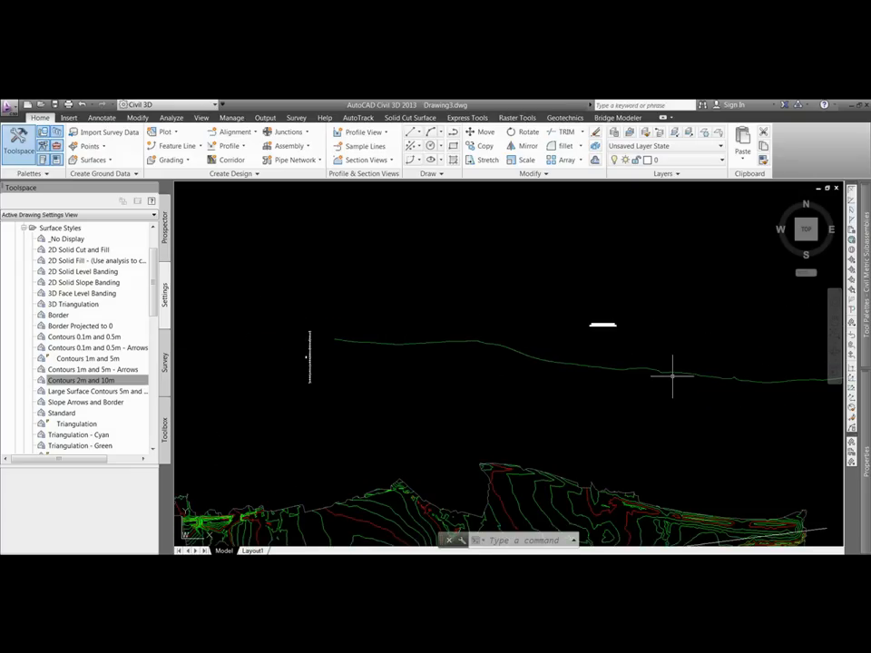
{"action": "scroll", "coordinate": [314, 352], "scroll_direction": "up", "scroll_amount": 3}
{"action": "scroll", "coordinate": [308, 381], "scroll_direction": "up", "scroll_amount": 3}
{"action": "scroll", "coordinate": [308, 381], "scroll_direction": "up", "scroll_amount": 4}
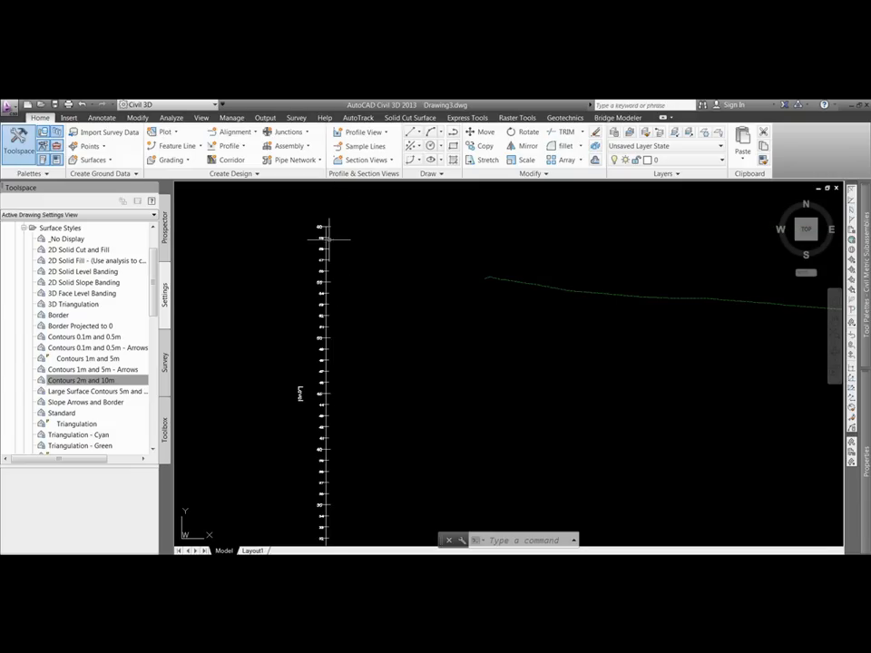
{"action": "scroll", "coordinate": [284, 366], "scroll_direction": "down", "scroll_amount": 3}
{"action": "scroll", "coordinate": [284, 351], "scroll_direction": "down", "scroll_amount": 4}
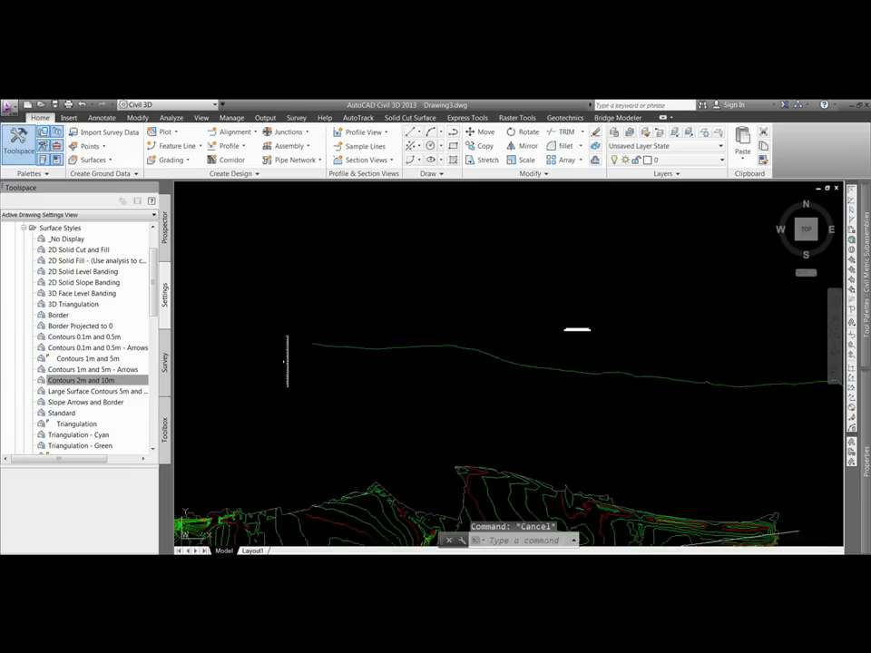
{"action": "key", "text": "Escape"}
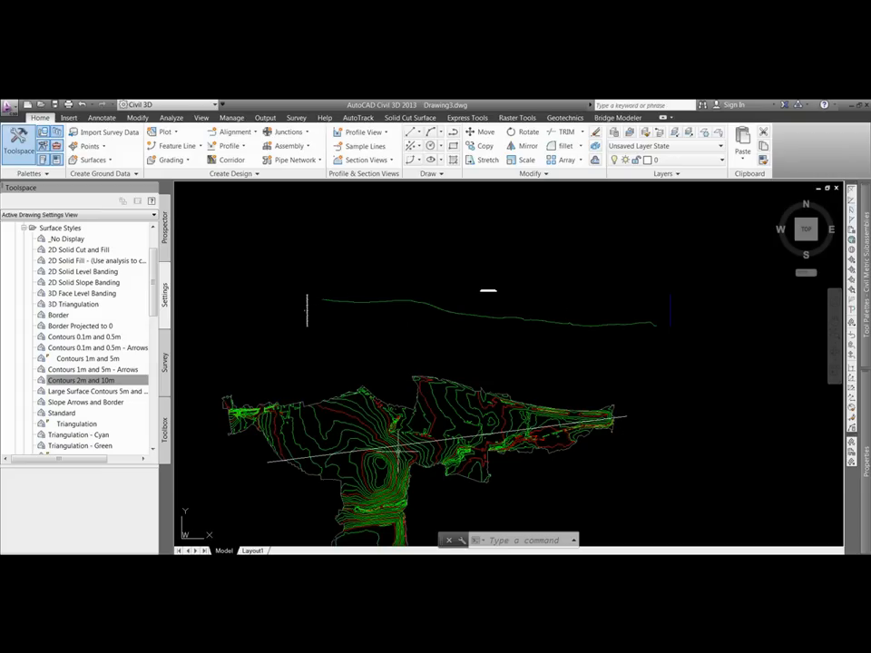
Step: Erase the polyline that the quick profile was cut along, leaving the EG surface in the drawing
{"action": "middle_click_drag", "start_coordinate": [284, 481], "coordinate": [325, 460]}
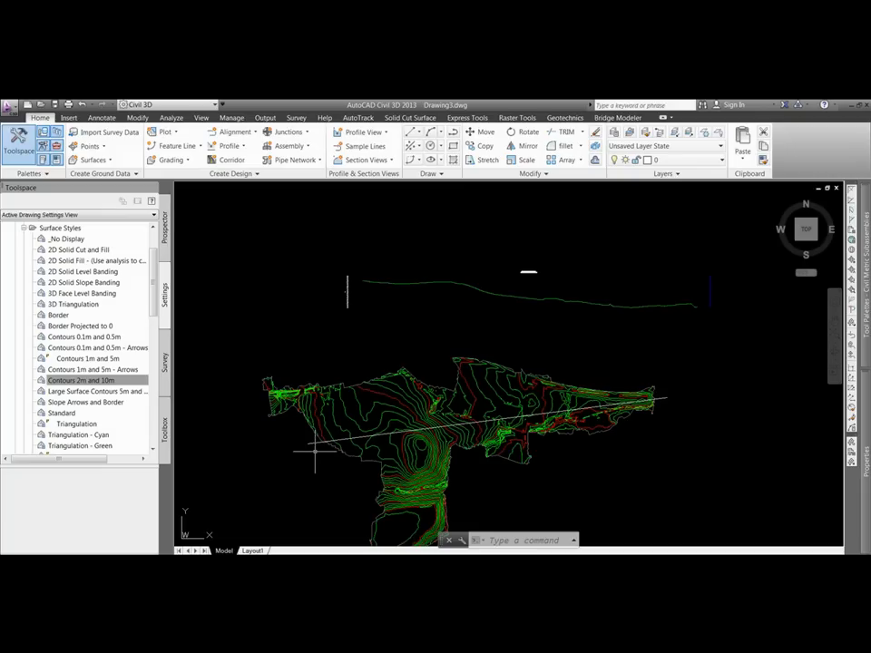
{"action": "key", "text": "Escape"}
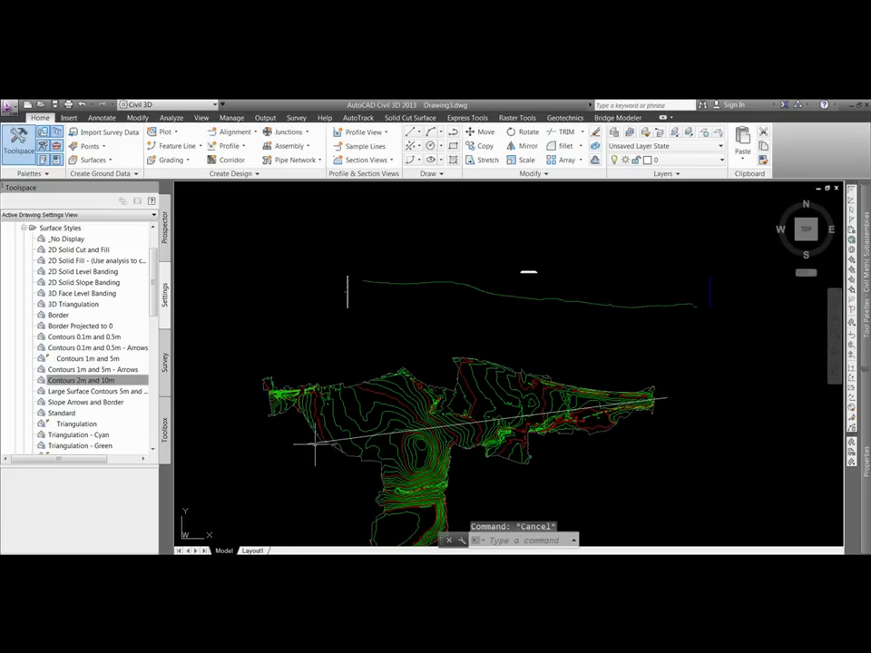
{"action": "left_click", "coordinate": [310, 442]}
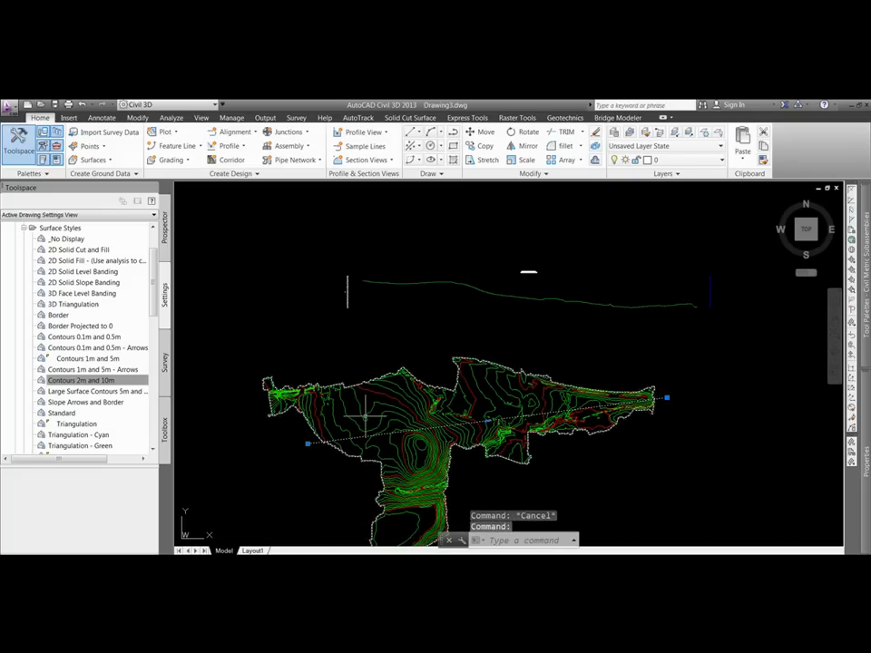
{"action": "type", "text": "e"}
{"action": "key", "text": "Return"}
{"action": "key", "text": "Escape"}
{"action": "mouse_move", "coordinate": [389, 425]}
{"action": "middle_mouse_down"}
{"action": "mouse_move", "coordinate": [416, 331]}
{"action": "mouse_move", "coordinate": [372, 282]}
{"action": "middle_mouse_up"}
{"action": "scroll", "coordinate": [417, 327], "scroll_direction": "up", "scroll_amount": 2}
{"action": "middle_click_drag", "start_coordinate": [379, 333], "coordinate": [374, 327]}
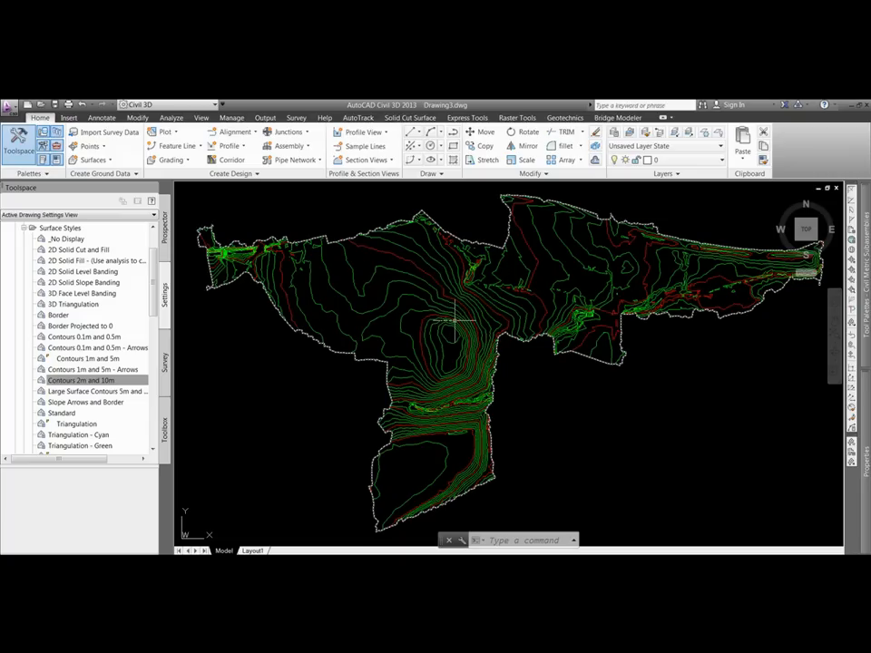
Step: Add a single contour label to the EG surface's 51 m contour, north of the closed hilltop contours
{"action": "scroll", "coordinate": [451, 319], "scroll_direction": "up", "scroll_amount": 2}
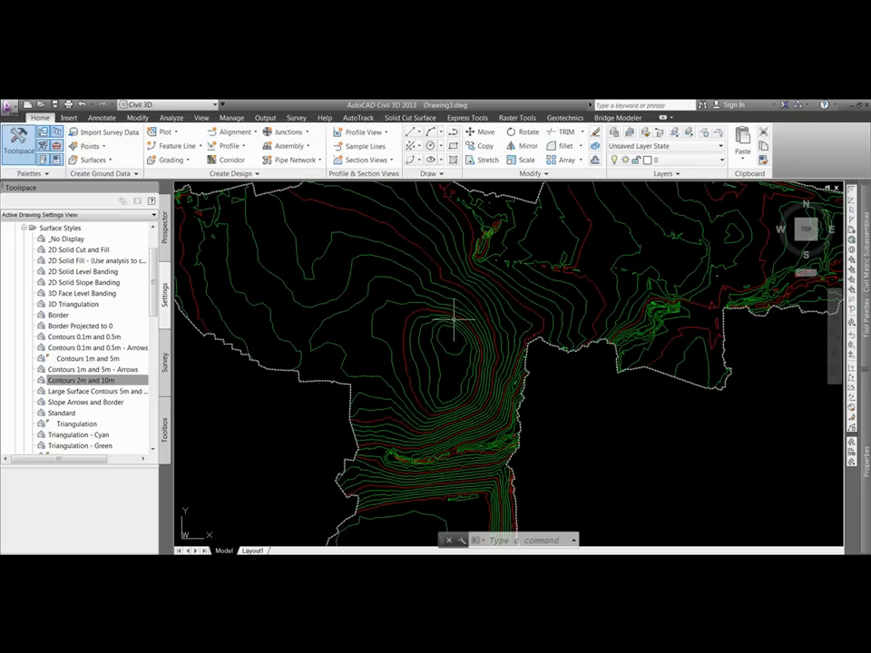
{"action": "left_click", "coordinate": [454, 319]}
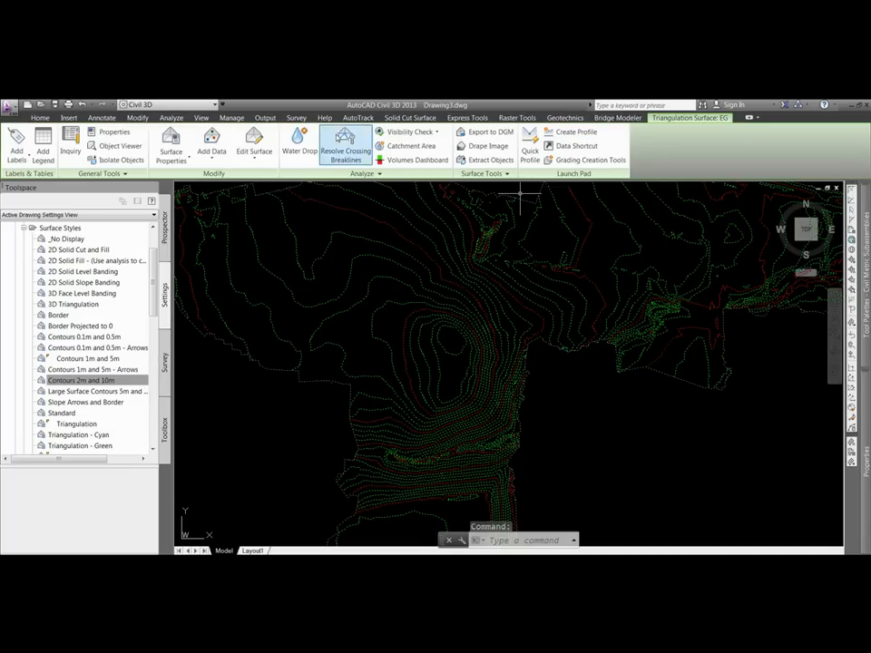
{"action": "left_click", "coordinate": [15, 153]}
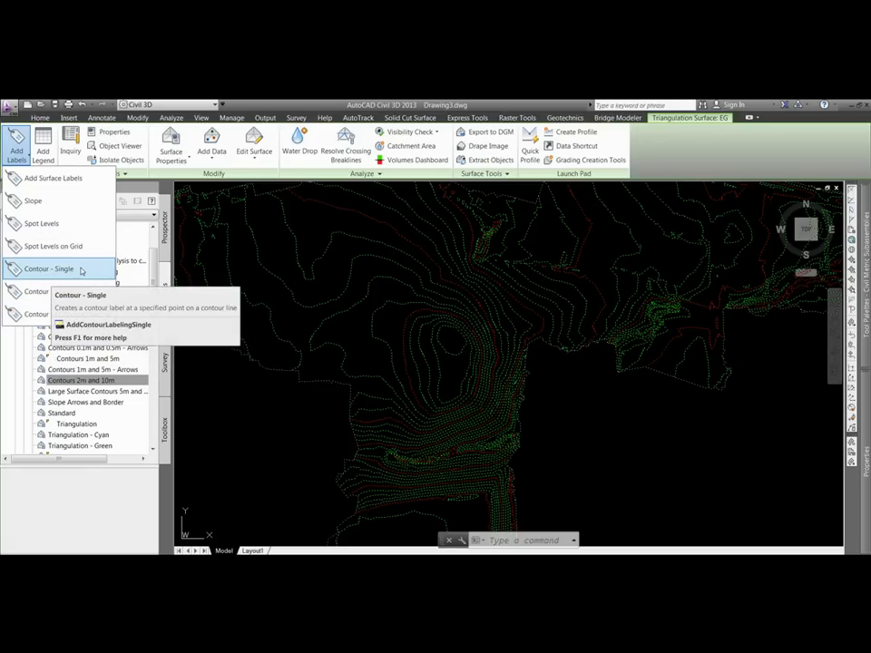
{"action": "left_click", "coordinate": [82, 271]}
{"action": "scroll", "coordinate": [399, 264], "scroll_direction": "up", "scroll_amount": 5}
{"action": "scroll", "coordinate": [408, 282], "scroll_direction": "up", "scroll_amount": 3}
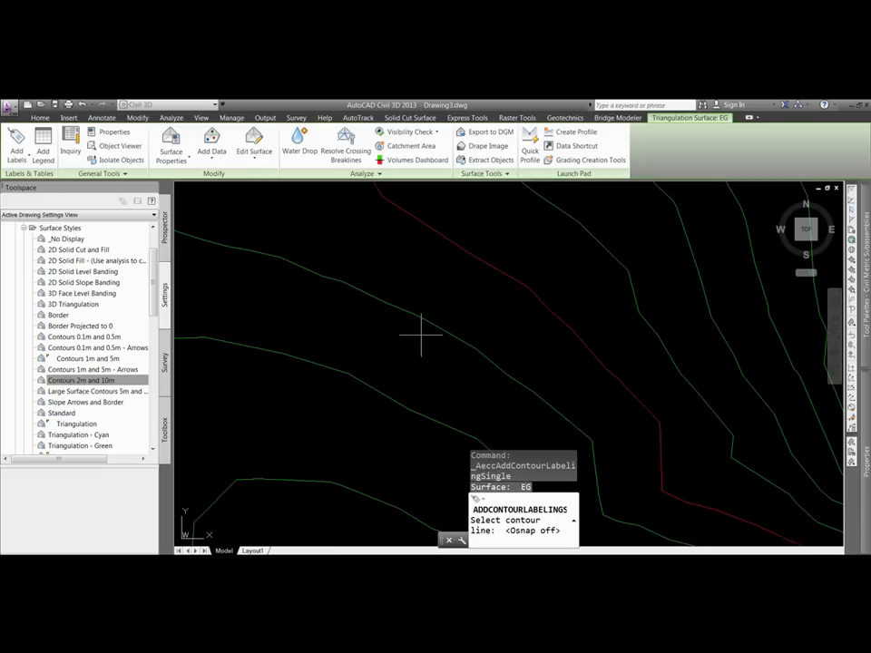
{"action": "scroll", "coordinate": [407, 318], "scroll_direction": "down", "scroll_amount": 3}
{"action": "scroll", "coordinate": [415, 320], "scroll_direction": "up", "scroll_amount": 2}
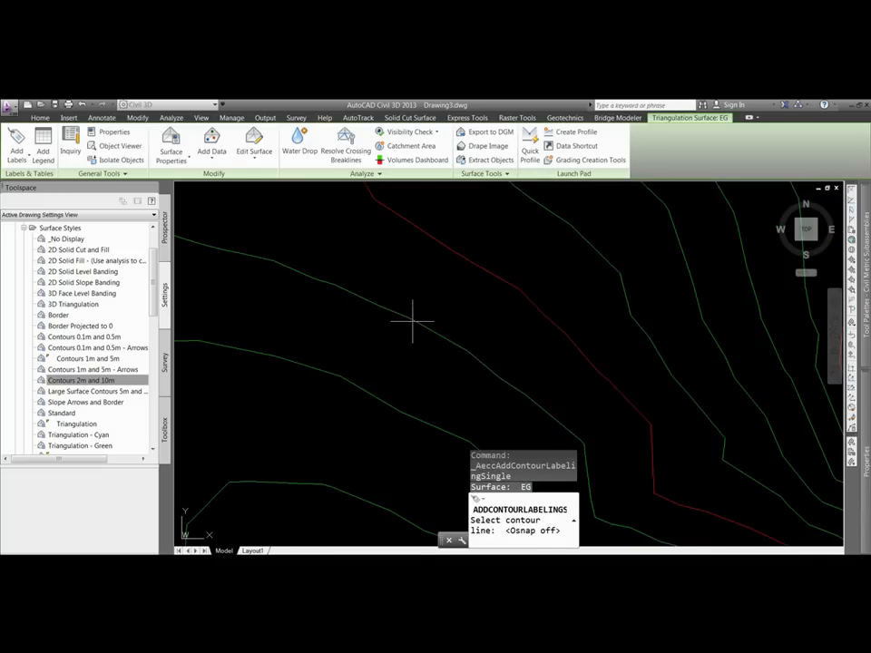
{"action": "left_click", "coordinate": [413, 320]}
{"action": "scroll", "coordinate": [416, 346], "scroll_direction": "up", "scroll_amount": 8}
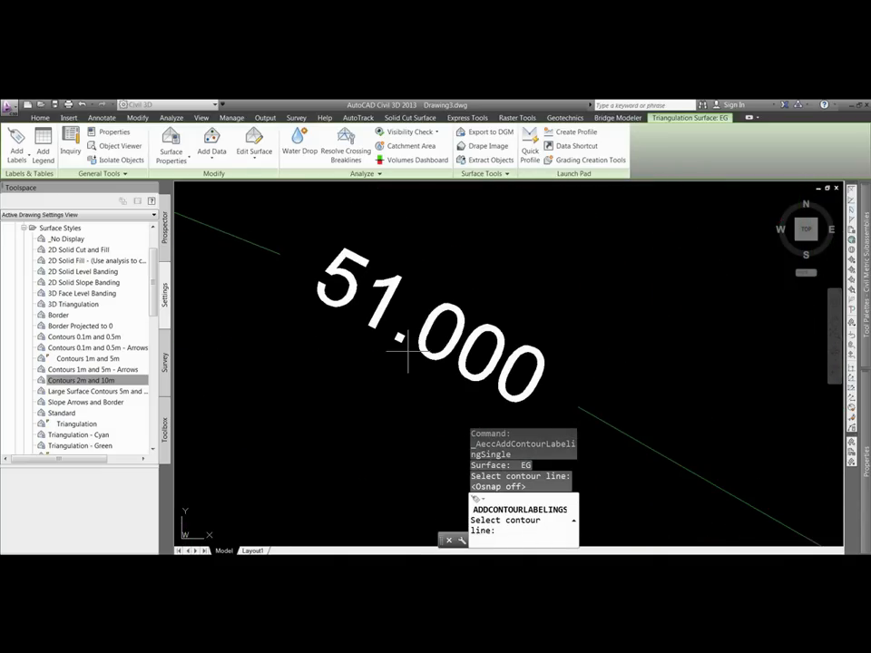
Step: Label the adjacent 50, 49, 48 and 47 m contours individually, working north-east from the 51 m label, and end the labelling
{"action": "scroll", "coordinate": [315, 410], "scroll_direction": "down", "scroll_amount": 6}
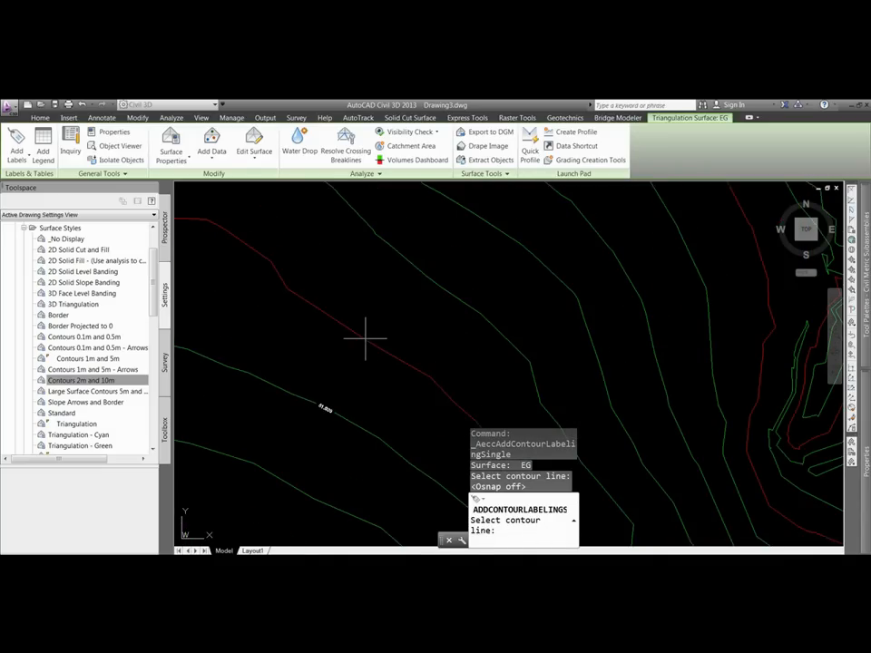
{"action": "left_click", "coordinate": [370, 343]}
{"action": "middle_click_drag", "start_coordinate": [369, 329], "coordinate": [363, 400]}
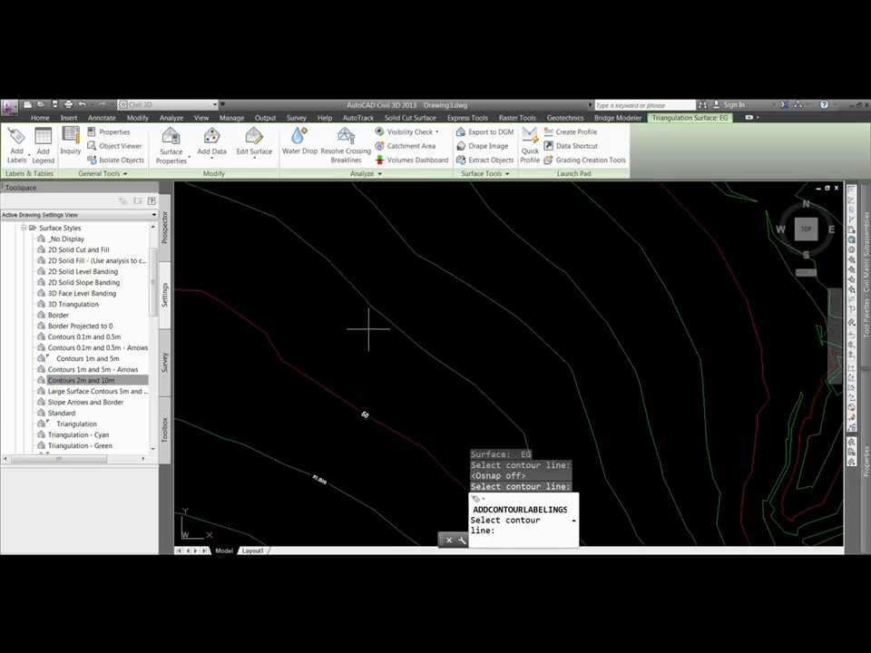
{"action": "left_click", "coordinate": [339, 274]}
{"action": "middle_click_drag", "start_coordinate": [352, 347], "coordinate": [245, 305]}
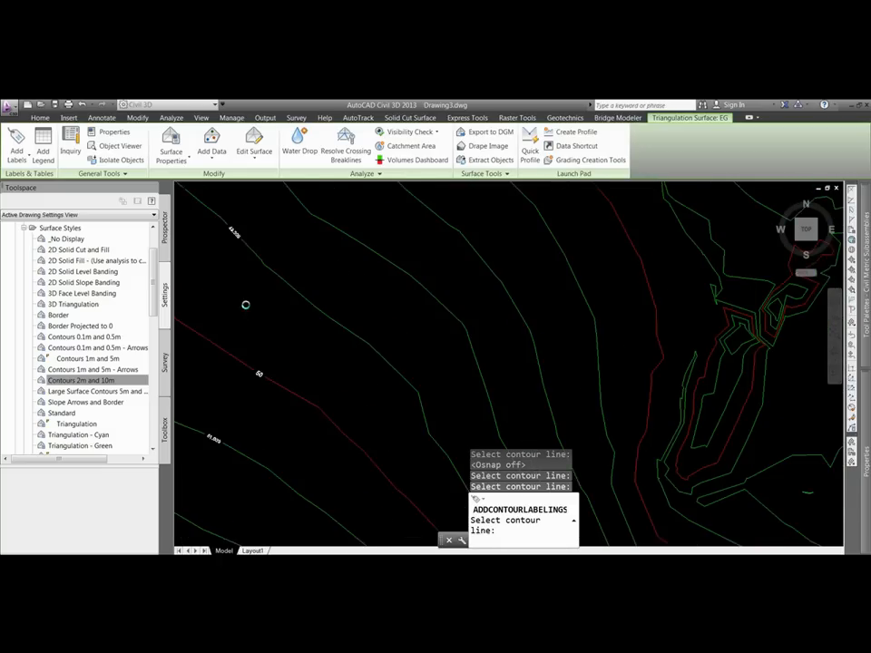
{"action": "left_click", "coordinate": [430, 293]}
{"action": "middle_click_drag", "start_coordinate": [429, 294], "coordinate": [467, 363]}
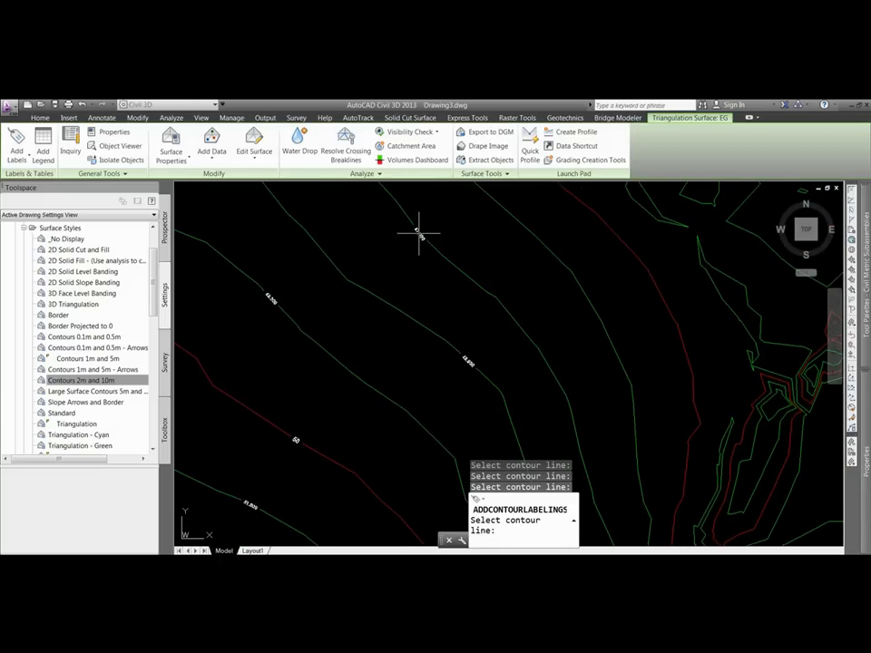
{"action": "scroll", "coordinate": [423, 254], "scroll_direction": "down", "scroll_amount": 2}
{"action": "key", "text": "Escape"}
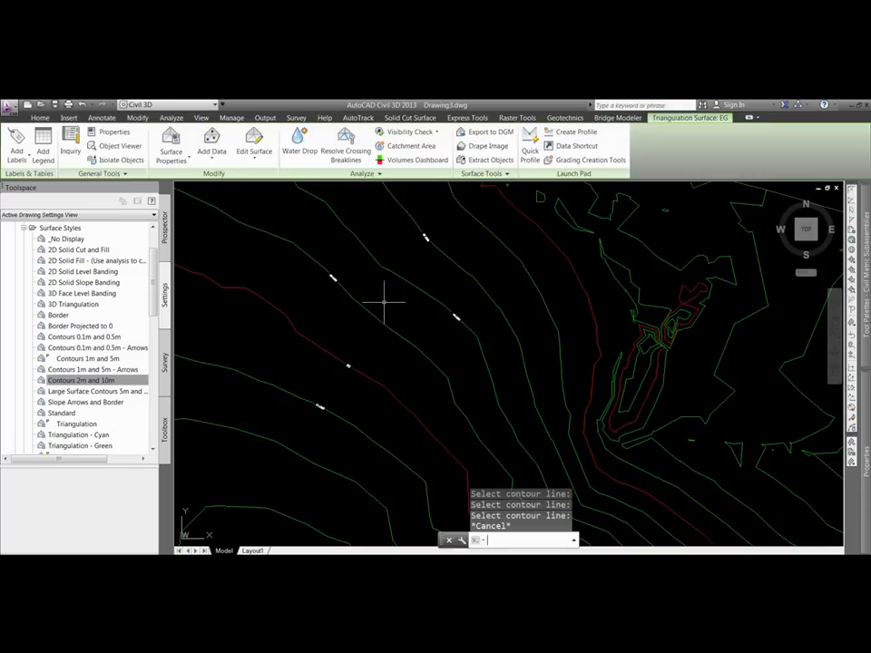
{"action": "key", "text": "Escape"}
{"action": "key", "text": "Escape"}
Step: Compare the text of the new contour labels with the surface level beside the 50 m label, and examine their size at a wider view
{"action": "scroll", "coordinate": [366, 337], "scroll_direction": "up", "scroll_amount": 3}
{"action": "scroll", "coordinate": [350, 381], "scroll_direction": "up", "scroll_amount": 2}
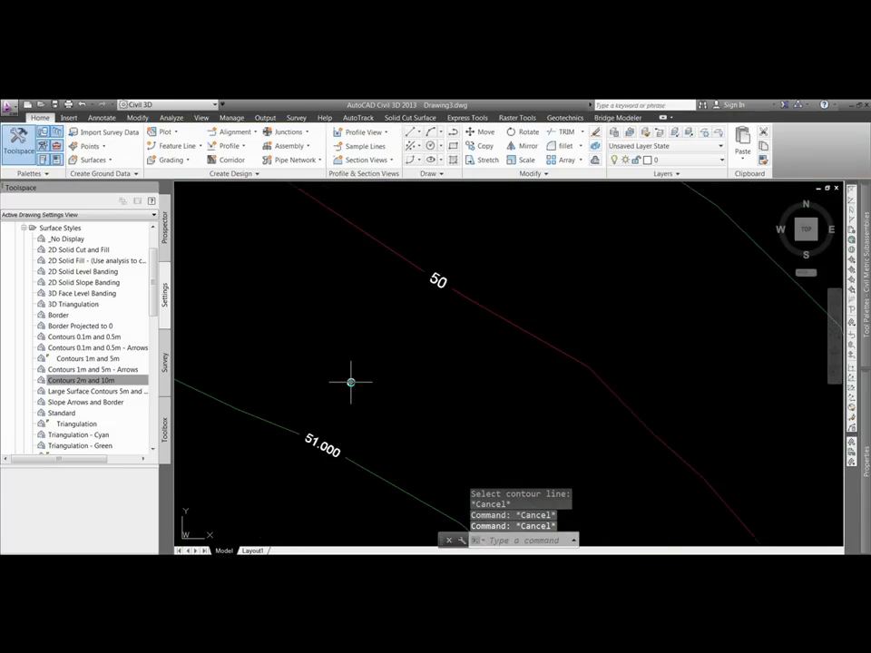
{"action": "middle_click_drag", "start_coordinate": [351, 382], "coordinate": [394, 385]}
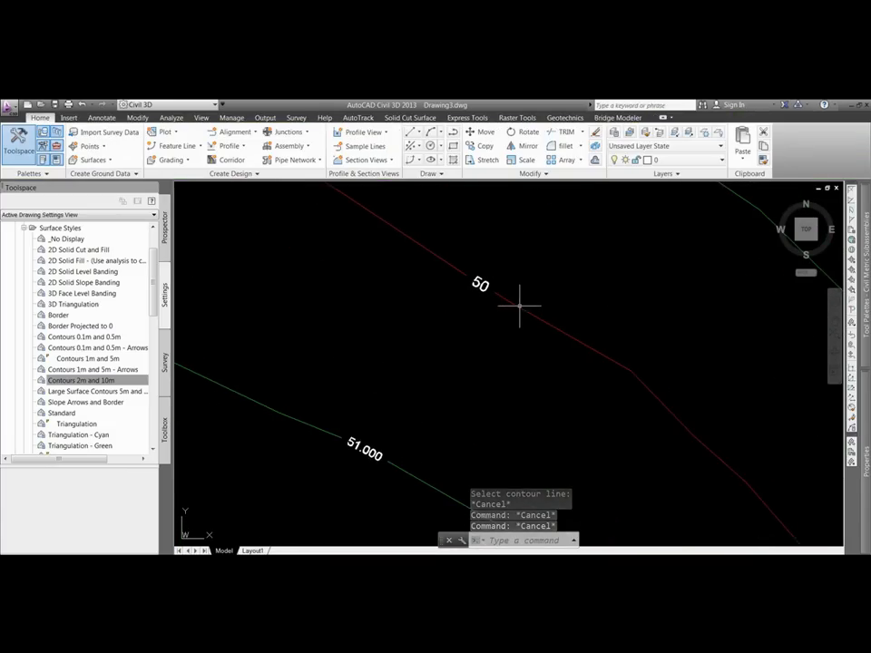
{"action": "mouse_move", "coordinate": [520, 304]}
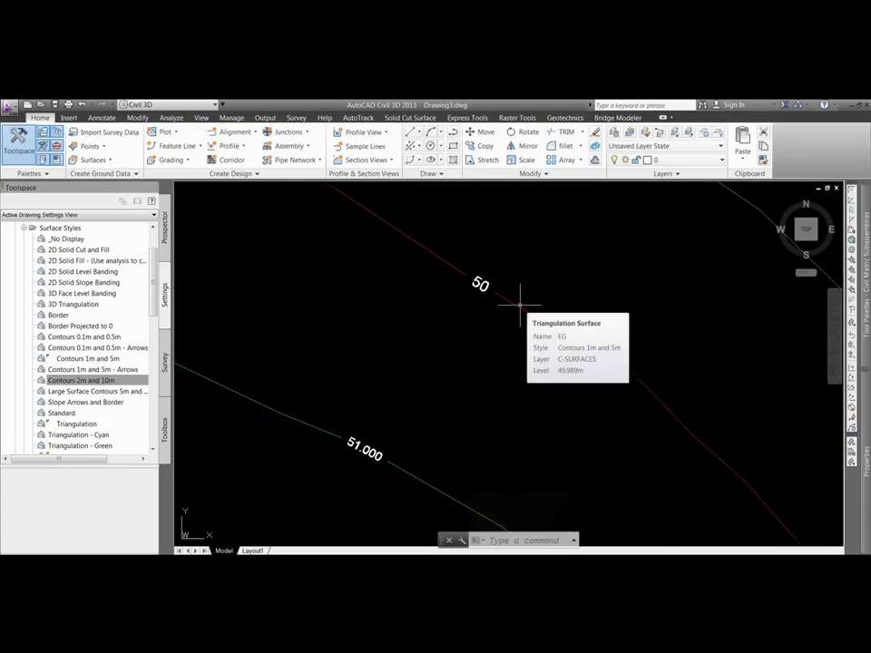
{"action": "mouse_move", "coordinate": [501, 345]}
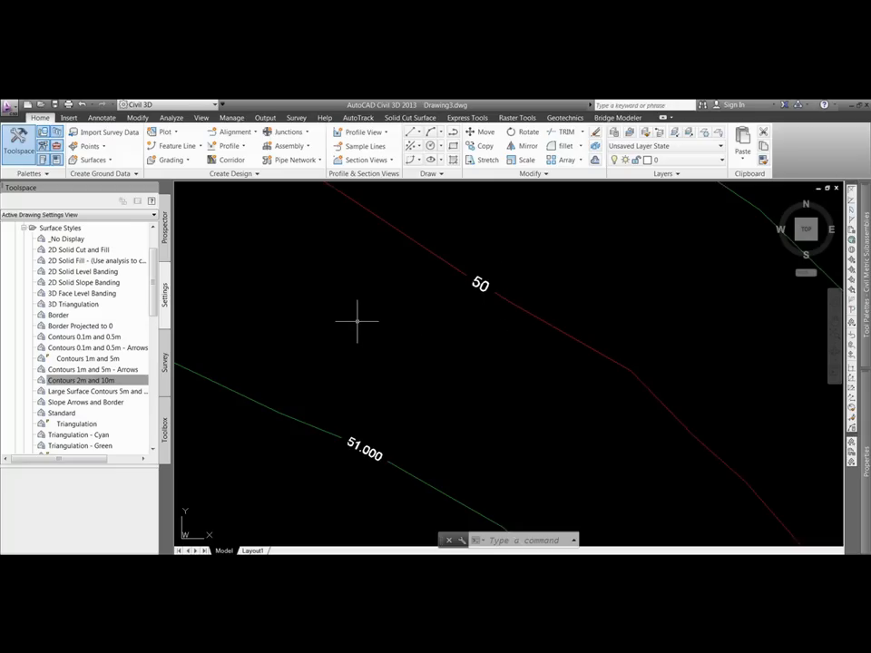
{"action": "scroll", "coordinate": [367, 325], "scroll_direction": "down", "scroll_amount": 5}
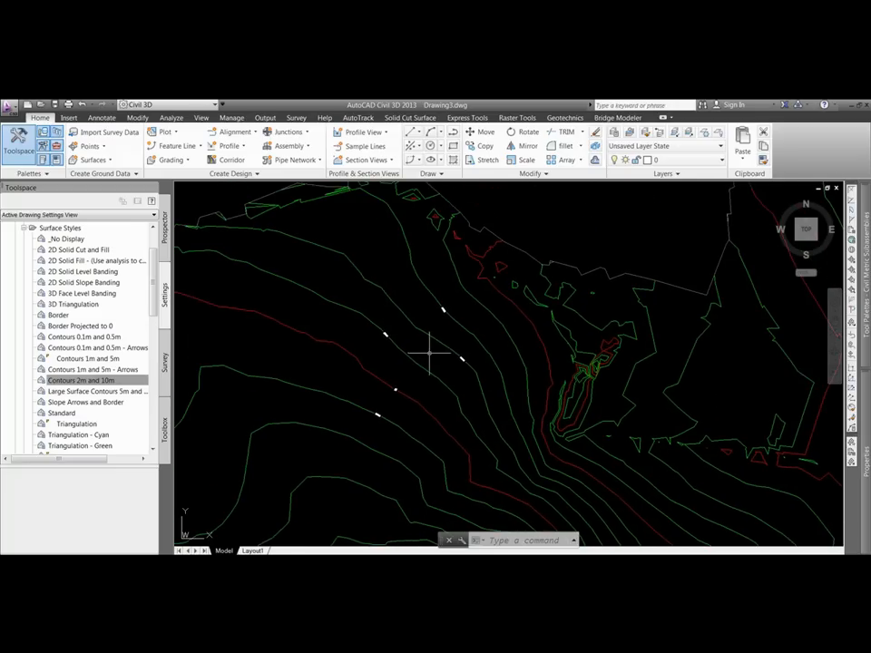
{"action": "scroll", "coordinate": [399, 358], "scroll_direction": "up", "scroll_amount": 2}
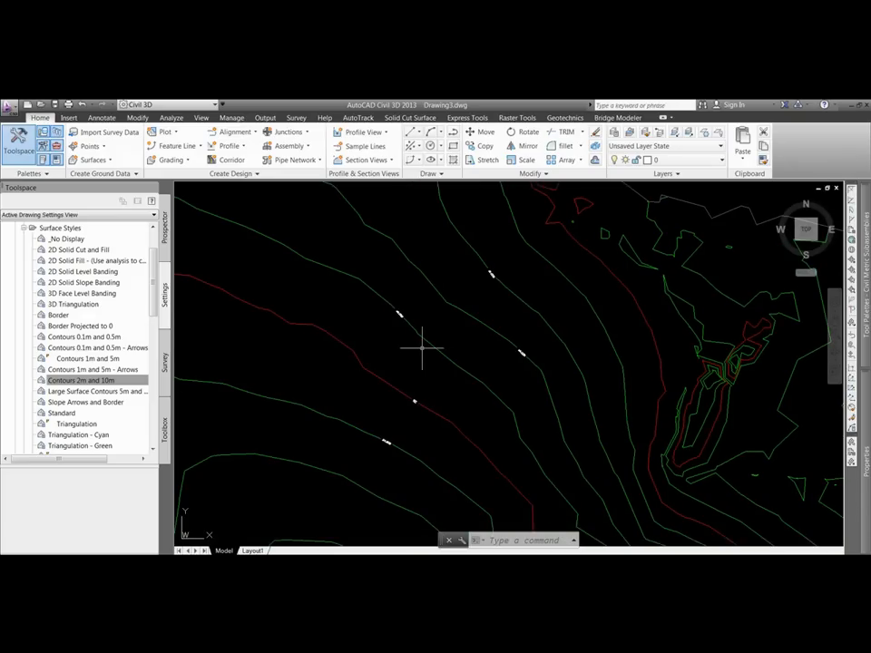
{"action": "mouse_move", "coordinate": [438, 327]}
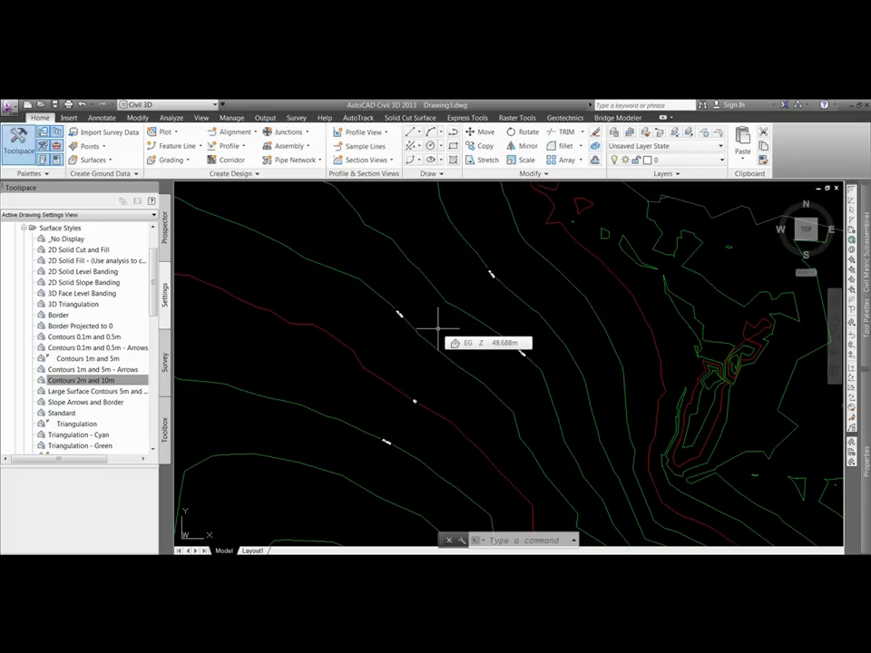
Step: Set the drawing's annotation scale to 1:2000 to enlarge the contour labels, and check them up close
{"action": "left_click", "coordinate": [777, 555]}
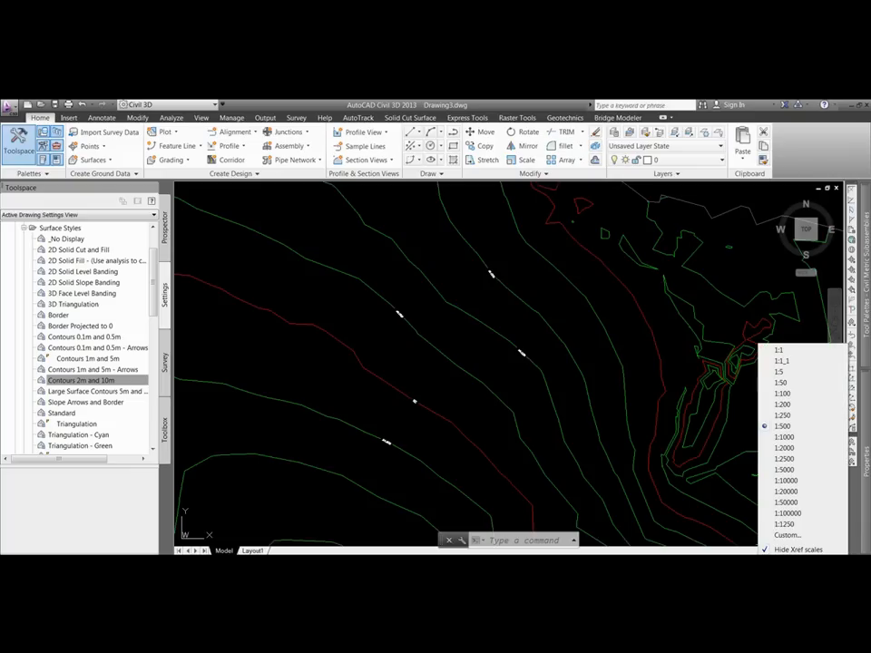
{"action": "left_click", "coordinate": [784, 448]}
{"action": "scroll", "coordinate": [435, 377], "scroll_direction": "down", "scroll_amount": 3}
{"action": "scroll", "coordinate": [418, 370], "scroll_direction": "up", "scroll_amount": 3}
{"action": "middle_click_drag", "start_coordinate": [409, 371], "coordinate": [426, 335]}
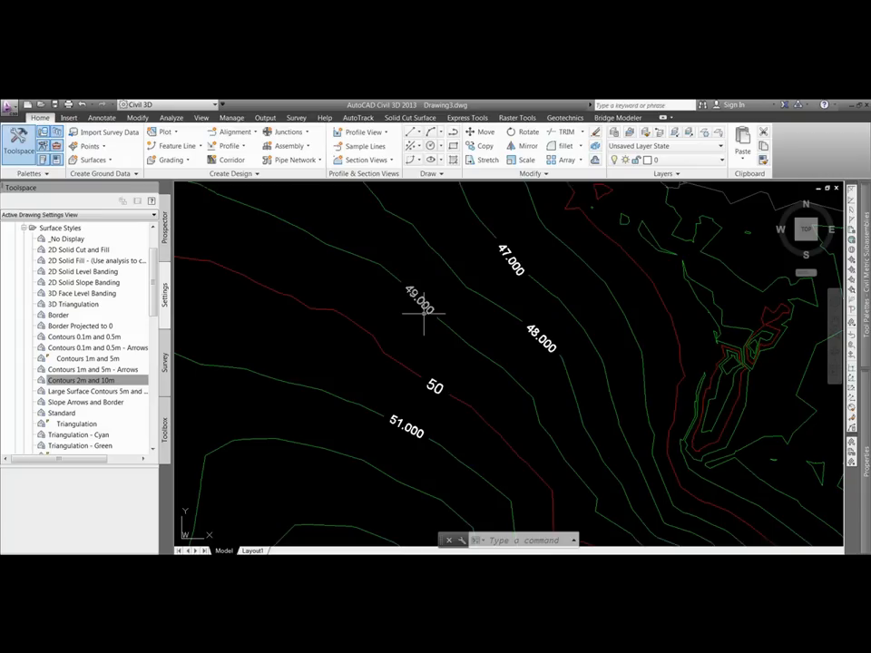
{"action": "key", "text": "Escape"}
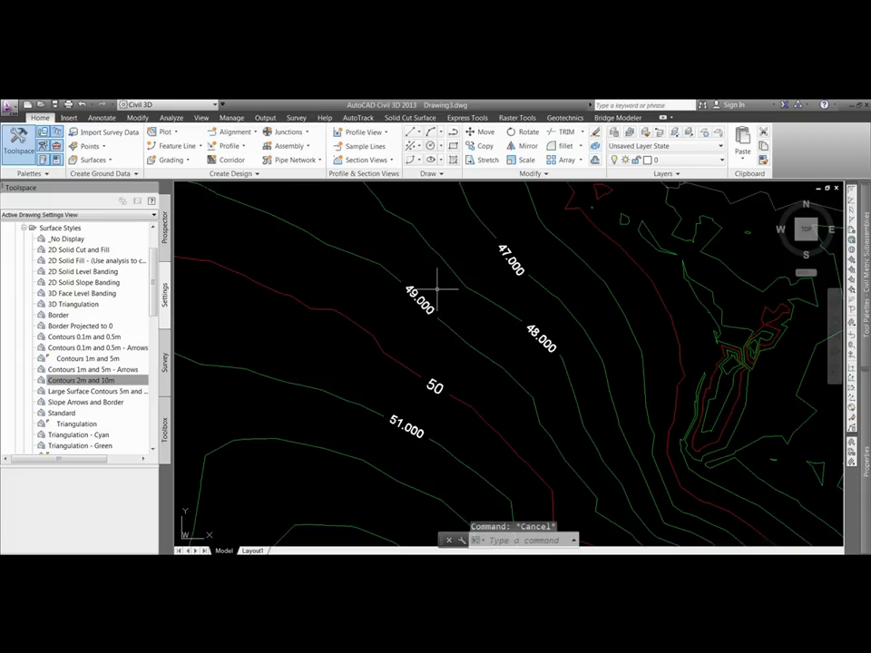
Step: Label the 54 to 59 m contours of EG together with a multiple-contour label line from the hilltop westward past the 54 m contour
{"action": "scroll", "coordinate": [435, 282], "scroll_direction": "down", "scroll_amount": 2}
{"action": "middle_click_drag", "start_coordinate": [457, 333], "coordinate": [440, 303]}
{"action": "middle_click_drag", "start_coordinate": [472, 429], "coordinate": [369, 323]}
{"action": "scroll", "coordinate": [388, 339], "scroll_direction": "down", "scroll_amount": 2}
{"action": "left_click", "coordinate": [378, 357]}
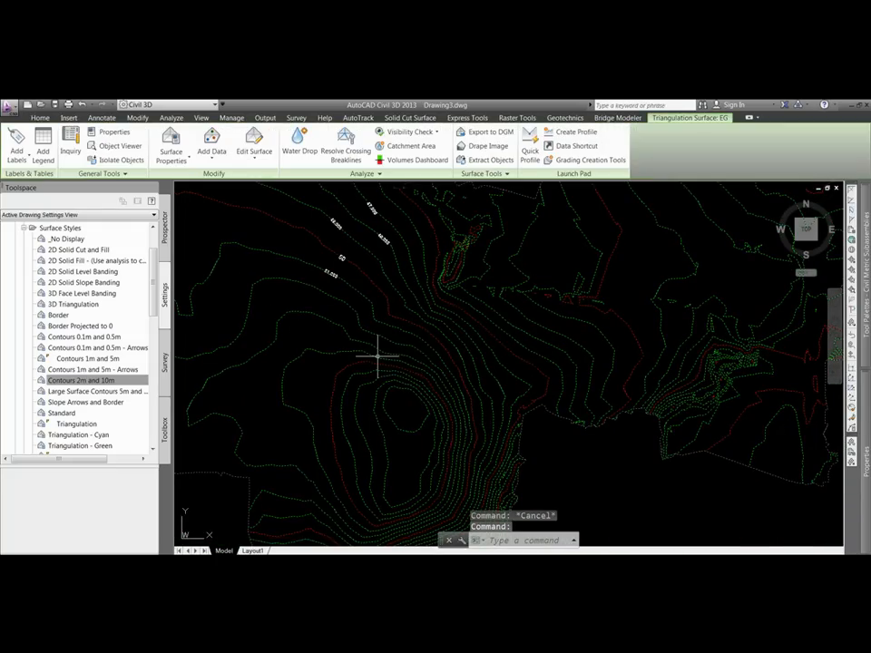
{"action": "left_click", "coordinate": [16, 147]}
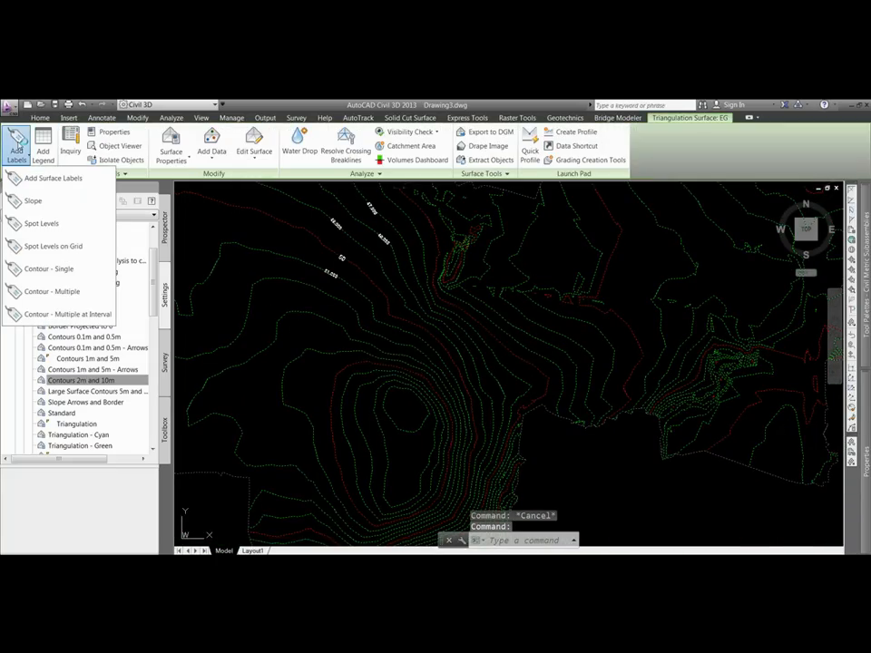
{"action": "left_click", "coordinate": [17, 147]}
{"action": "left_click", "coordinate": [16, 147]}
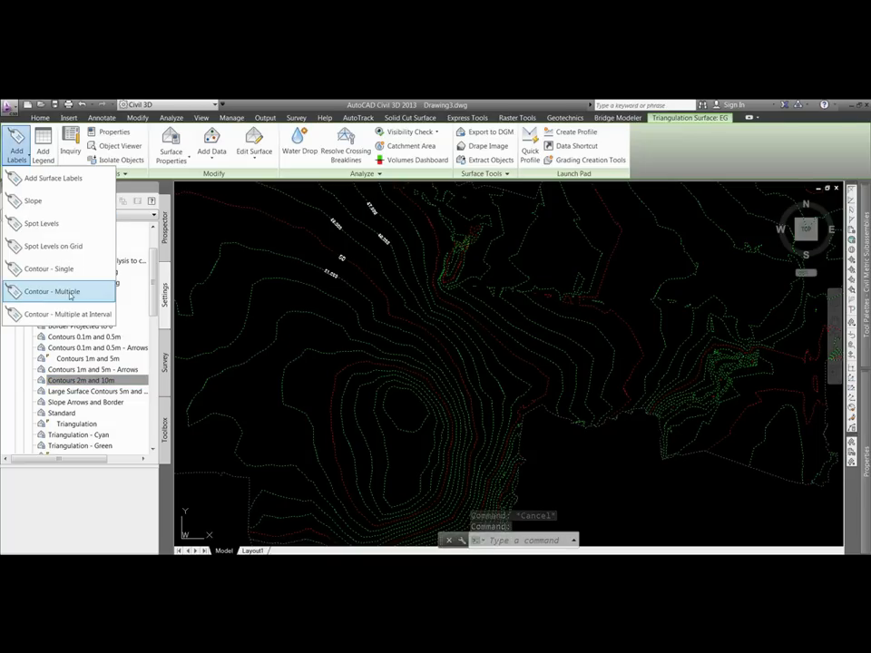
{"action": "left_click", "coordinate": [71, 292]}
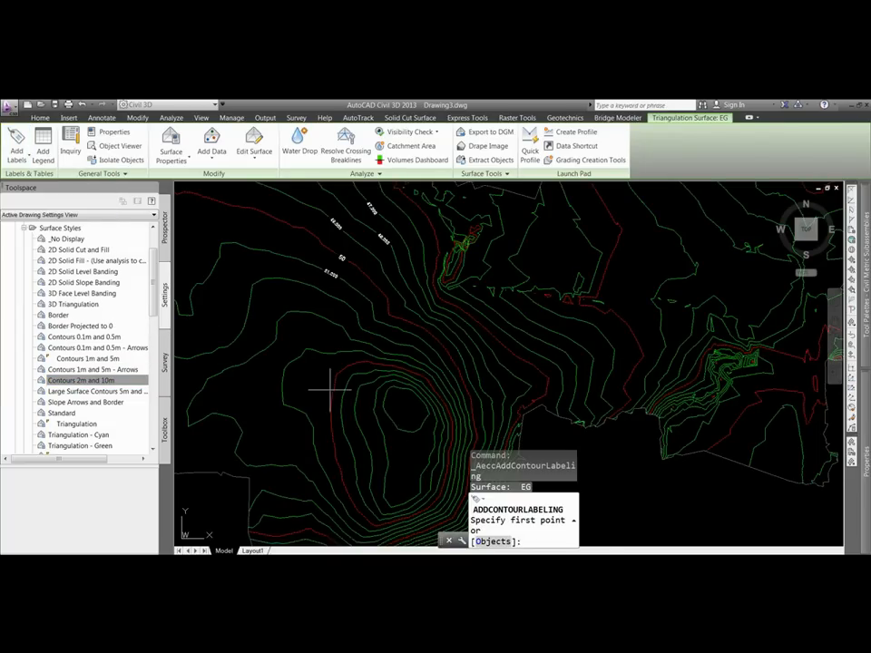
{"action": "scroll", "coordinate": [399, 405], "scroll_direction": "up", "scroll_amount": 3}
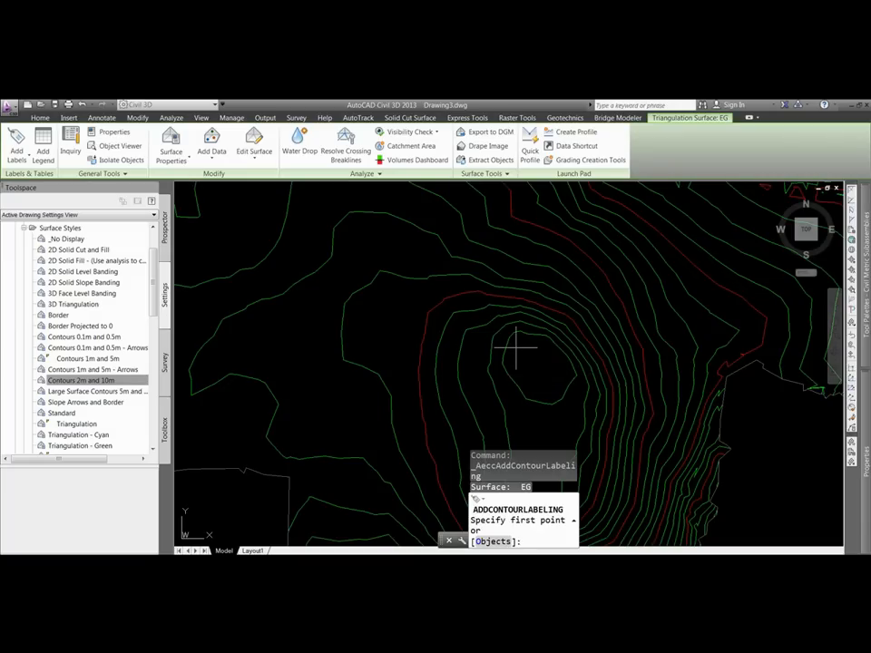
{"action": "left_click", "coordinate": [525, 354]}
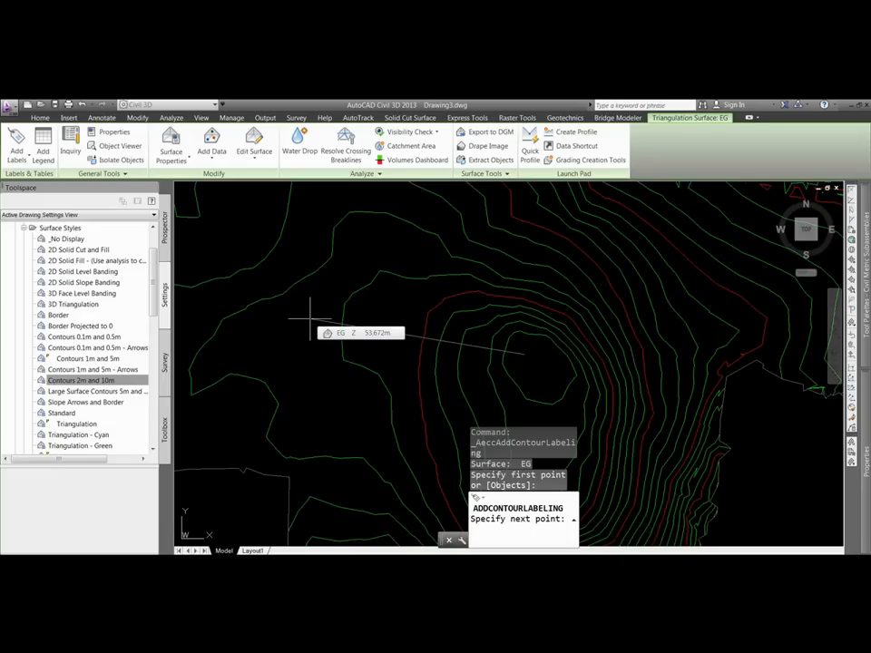
{"action": "left_click", "coordinate": [309, 318]}
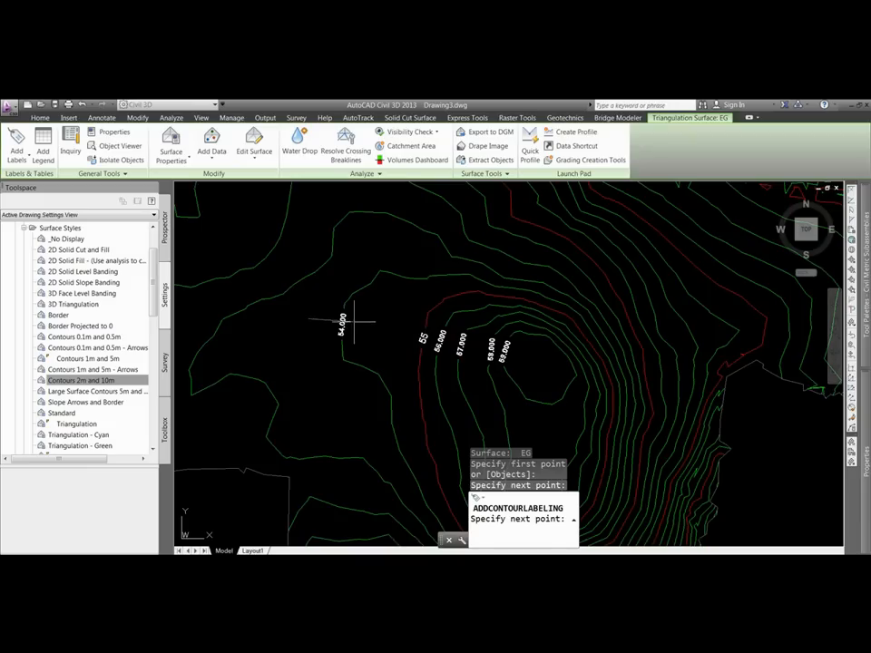
{"action": "key", "text": "Escape"}
{"action": "key", "text": "Escape"}
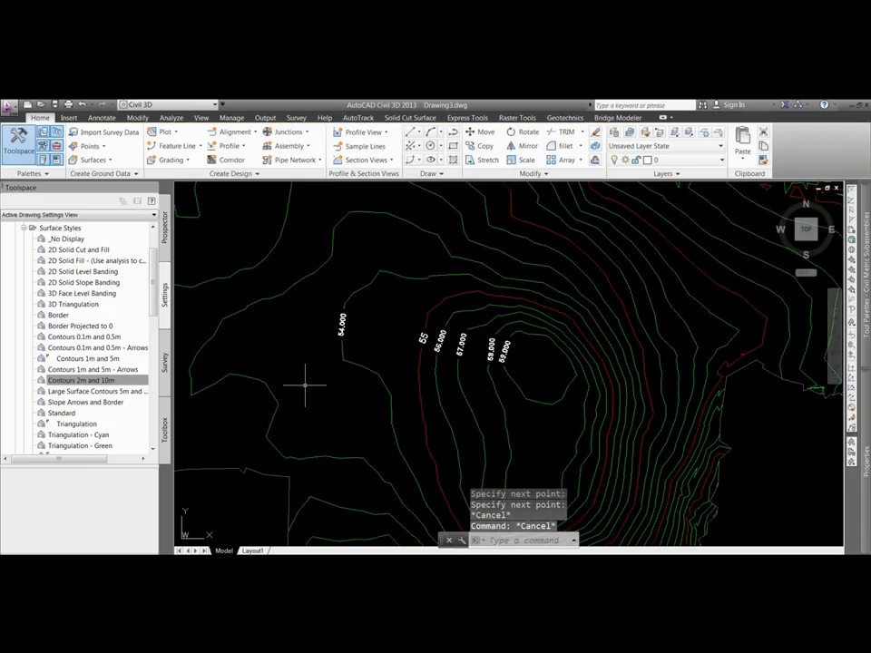
Step: Label the 49 to 40 m contours of EG at a 100 interval along each, using a line from the hill's north-east slope past the 40 m contour
{"action": "scroll", "coordinate": [327, 352], "scroll_direction": "down", "scroll_amount": 2}
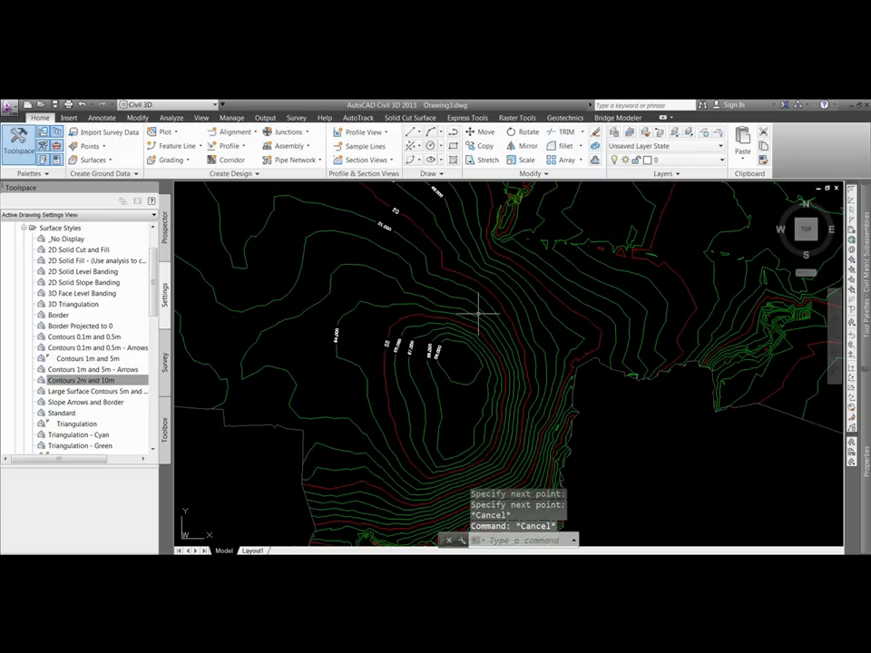
{"action": "middle_click_drag", "start_coordinate": [478, 312], "coordinate": [389, 335]}
{"action": "left_click", "coordinate": [398, 349]}
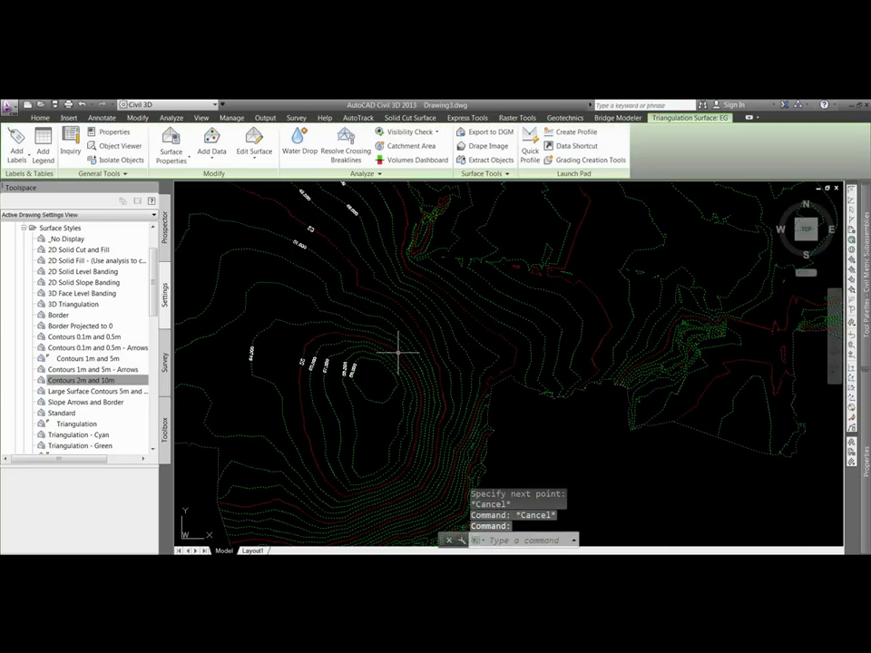
{"action": "left_click", "coordinate": [15, 143]}
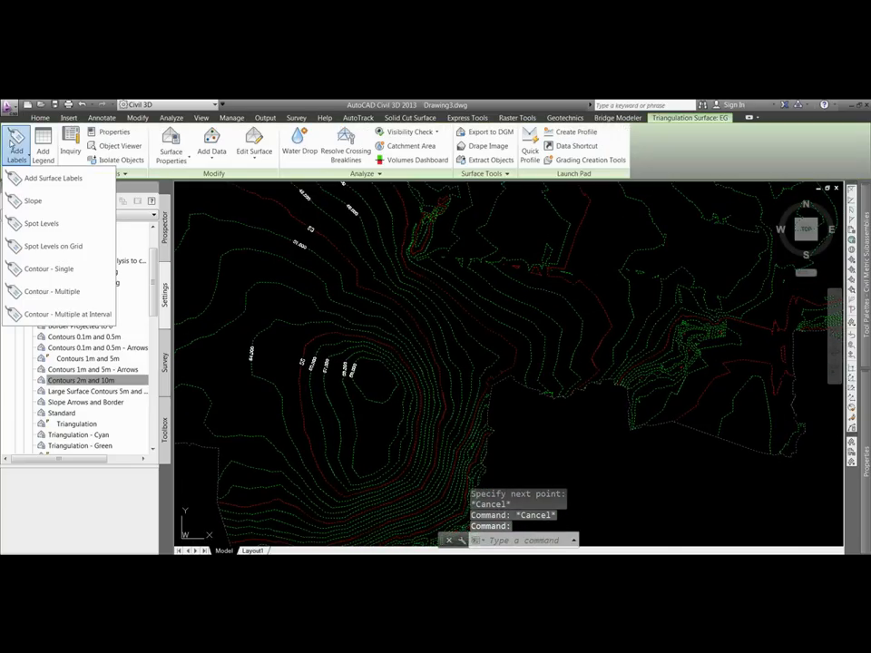
{"action": "left_click", "coordinate": [37, 322]}
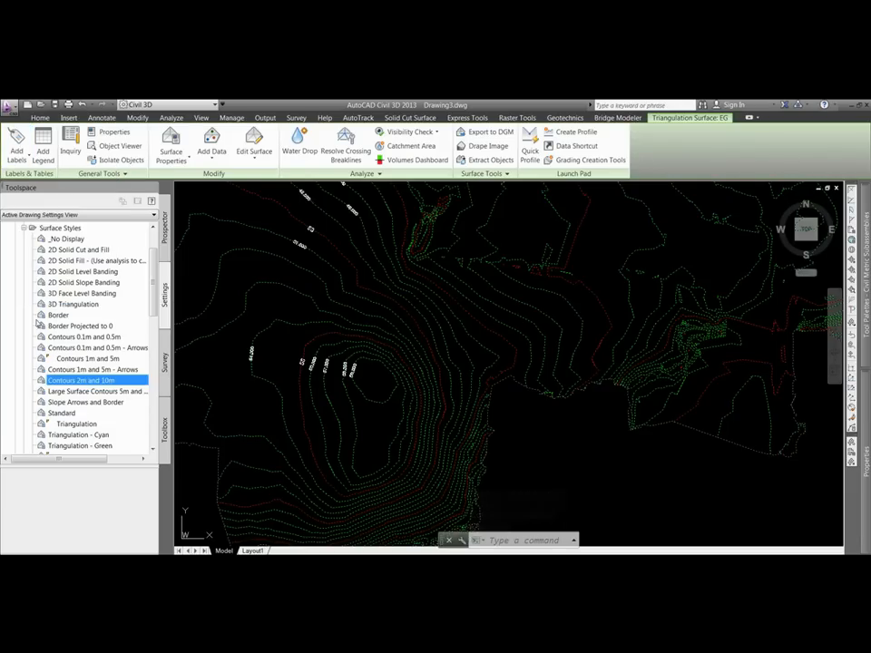
{"action": "left_click", "coordinate": [17, 151]}
{"action": "left_click", "coordinate": [46, 313]}
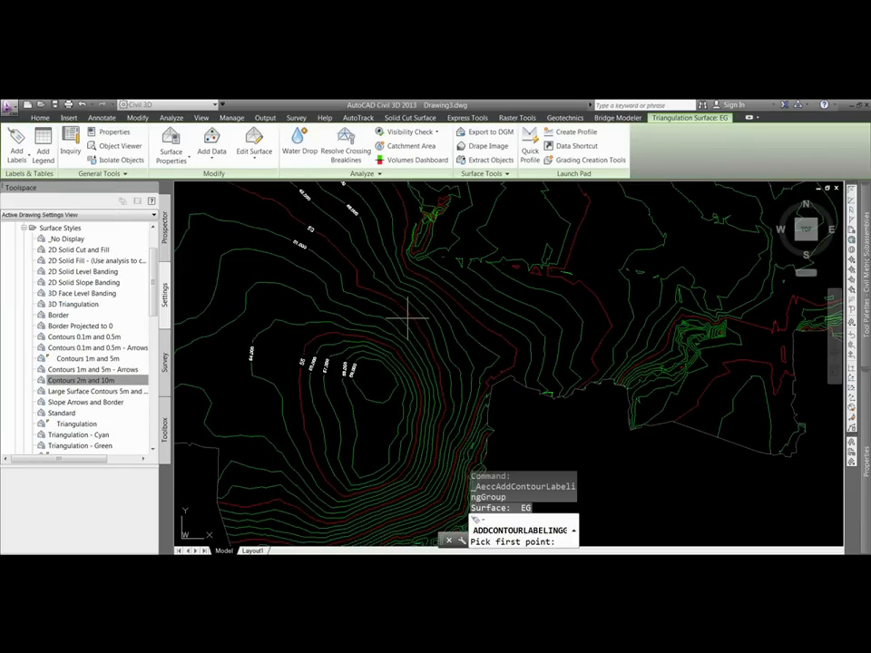
{"action": "scroll", "coordinate": [296, 270], "scroll_direction": "up", "scroll_amount": 4}
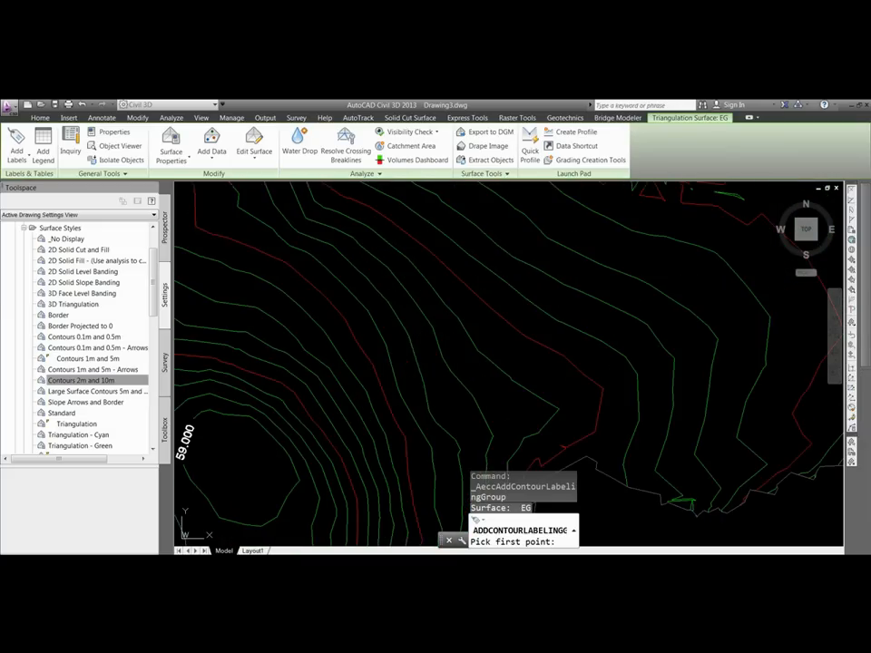
{"action": "left_click", "coordinate": [377, 353]}
{"action": "scroll", "coordinate": [292, 385], "scroll_direction": "down", "scroll_amount": 2}
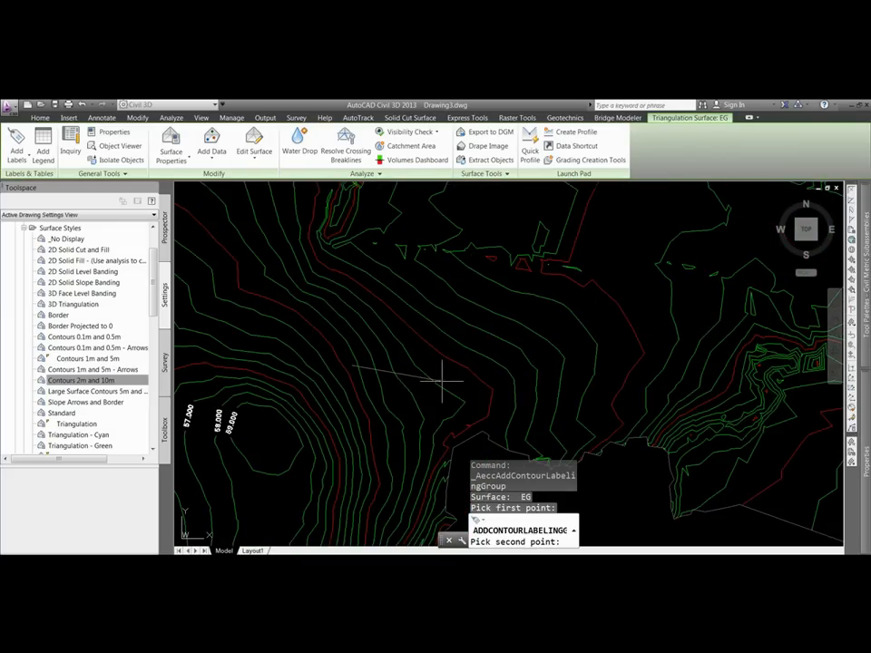
{"action": "left_click", "coordinate": [624, 290]}
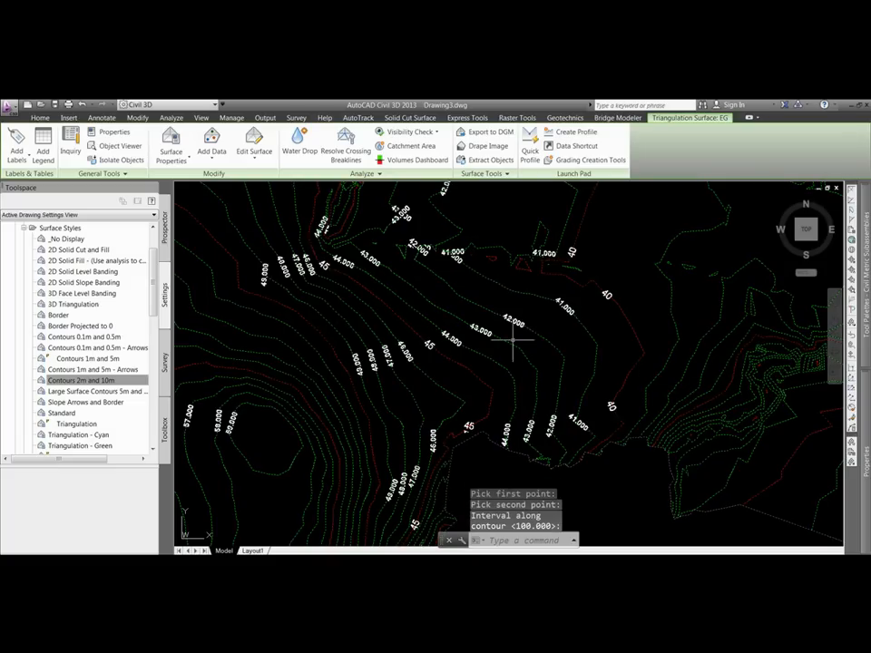
{"action": "key", "text": "Escape"}
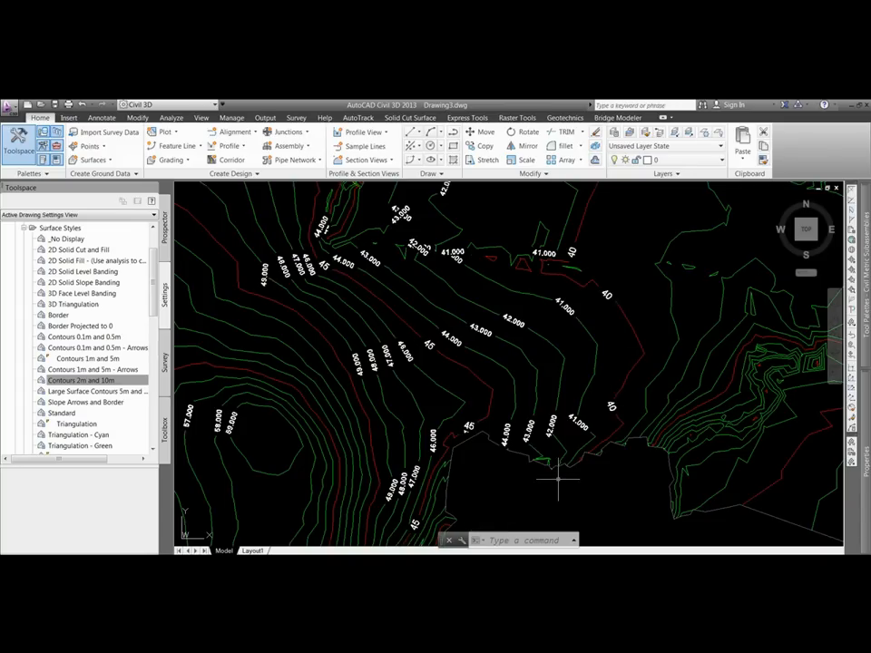
Step: Set the drawing's annotation scale to 1:1000 to shrink the contour labels, and check them at closer and wider views
{"action": "left_click", "coordinate": [772, 560]}
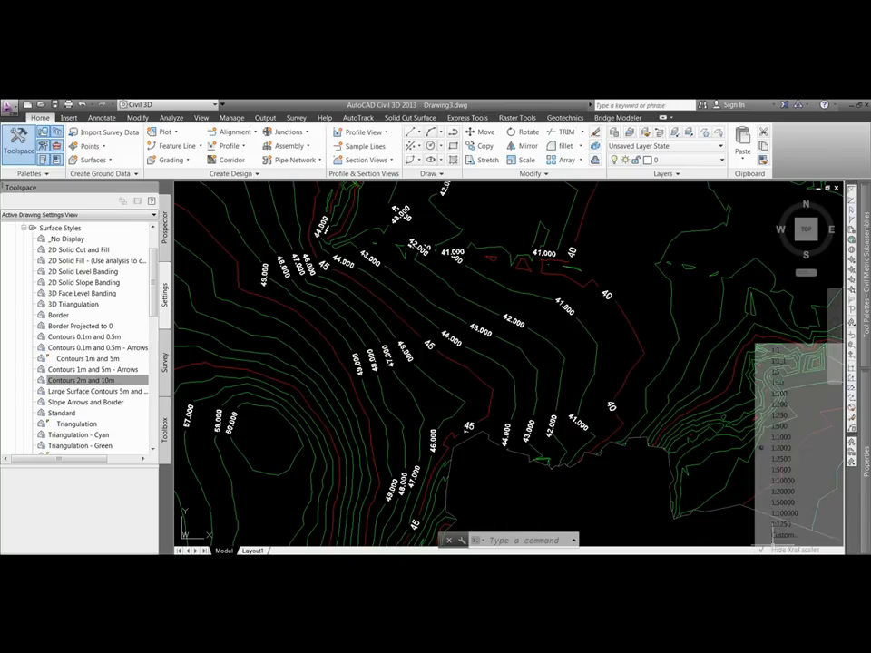
{"action": "left_click", "coordinate": [782, 438]}
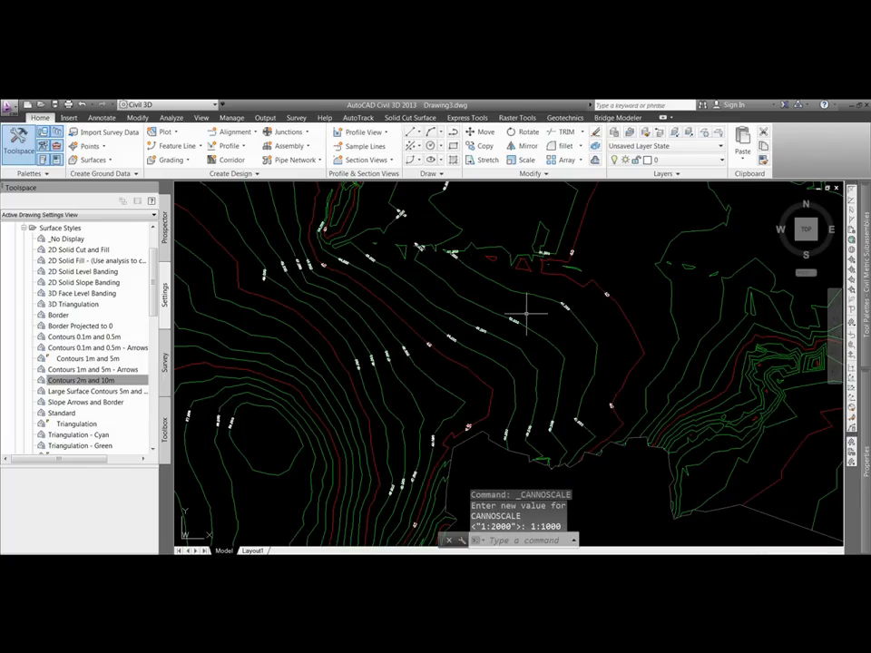
{"action": "scroll", "coordinate": [519, 323], "scroll_direction": "up", "scroll_amount": 3}
{"action": "scroll", "coordinate": [511, 333], "scroll_direction": "down", "scroll_amount": 5}
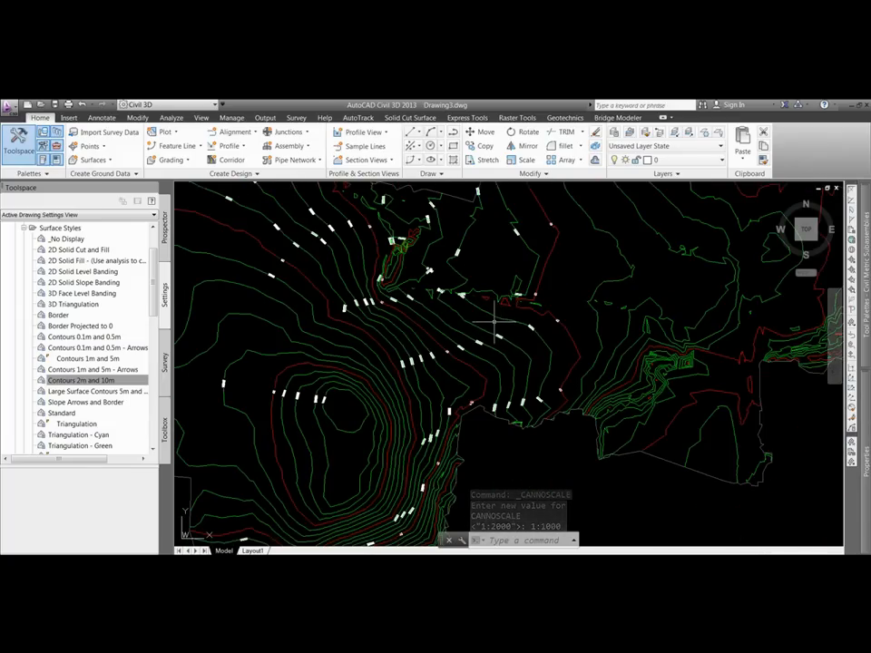
Step: Erase all contour labels from the EG surface at once, leaving only the contours
{"action": "scroll", "coordinate": [494, 321], "scroll_direction": "down", "scroll_amount": 5}
{"action": "left_click", "coordinate": [327, 203]}
{"action": "left_click", "coordinate": [545, 392]}
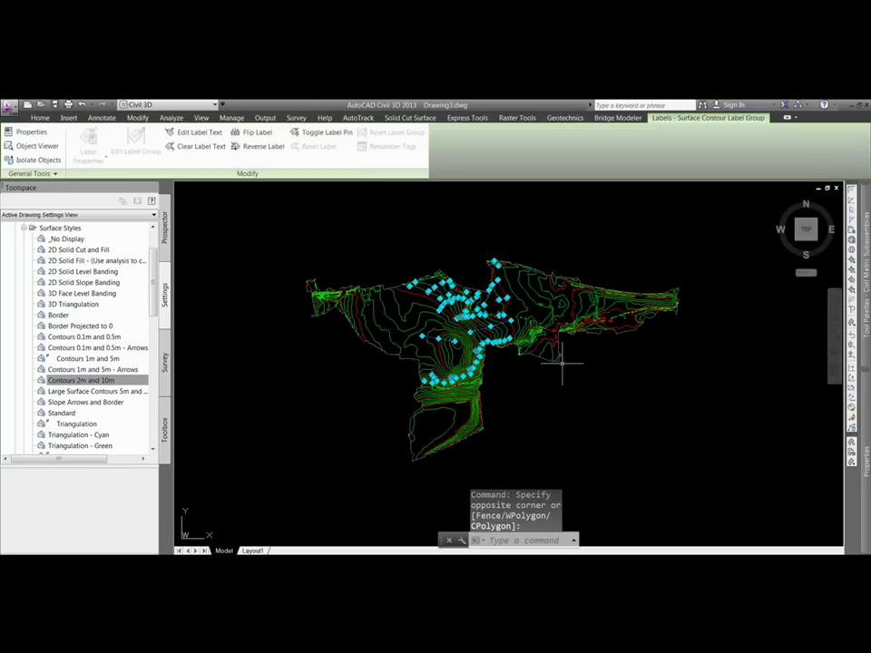
{"action": "type", "text": "e"}
{"action": "key", "text": "Return"}
{"action": "key", "text": "Escape"}
{"action": "key", "text": "Escape"}
Step: Place eight spot level labels on EG, spread on both sides of the 50 m contour north-west of the hilltop, and end the labelling
{"action": "scroll", "coordinate": [455, 304], "scroll_direction": "up", "scroll_amount": 2}
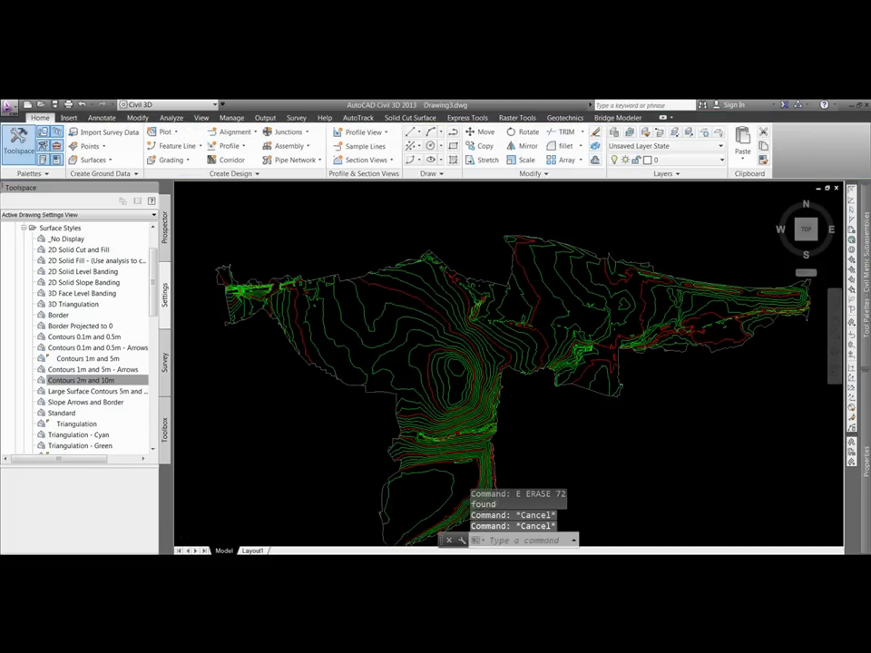
{"action": "scroll", "coordinate": [409, 311], "scroll_direction": "up", "scroll_amount": 2}
{"action": "scroll", "coordinate": [434, 295], "scroll_direction": "up", "scroll_amount": 2}
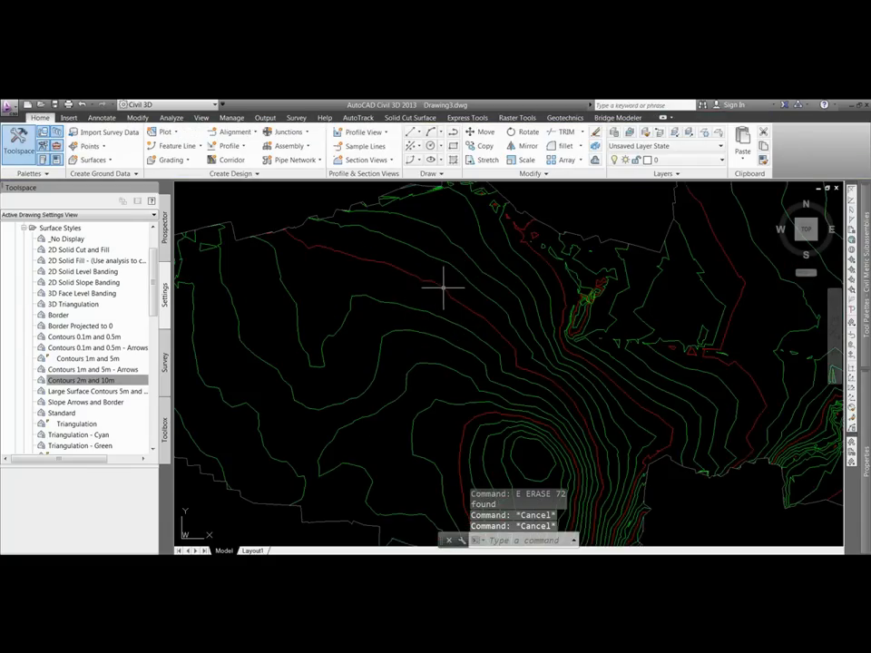
{"action": "left_click", "coordinate": [445, 291]}
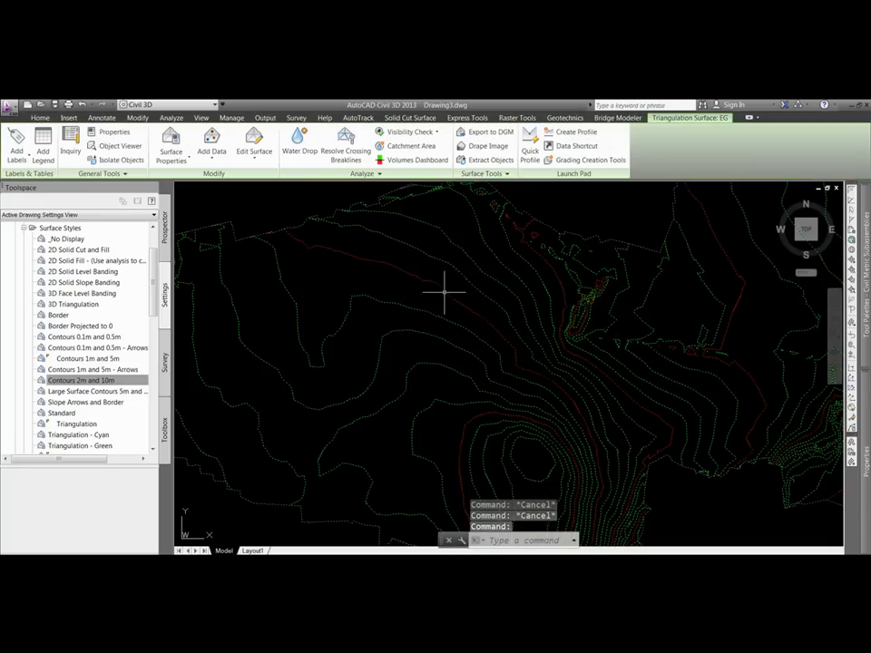
{"action": "left_click", "coordinate": [17, 146]}
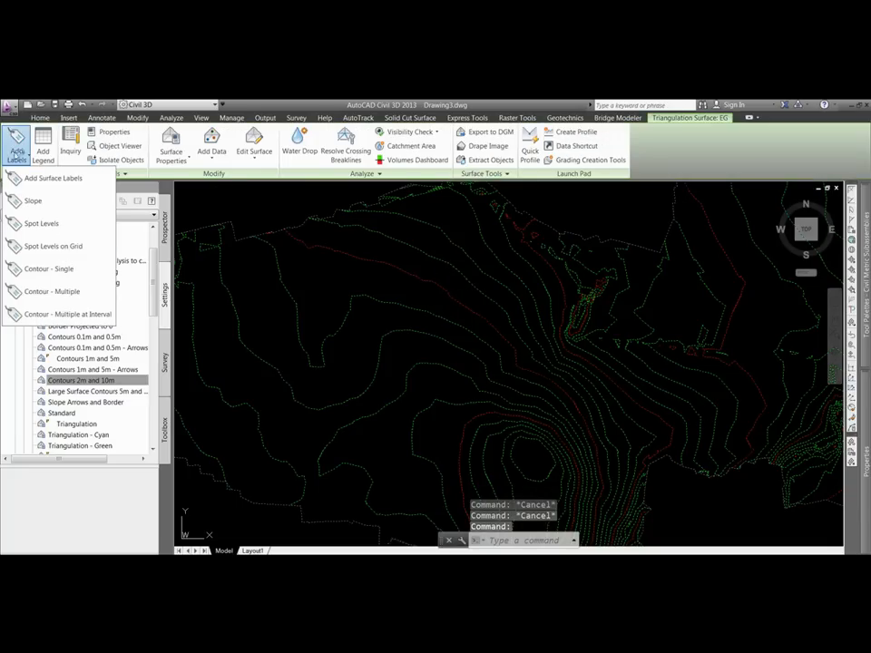
{"action": "left_click", "coordinate": [62, 223]}
{"action": "scroll", "coordinate": [458, 257], "scroll_direction": "up", "scroll_amount": 4}
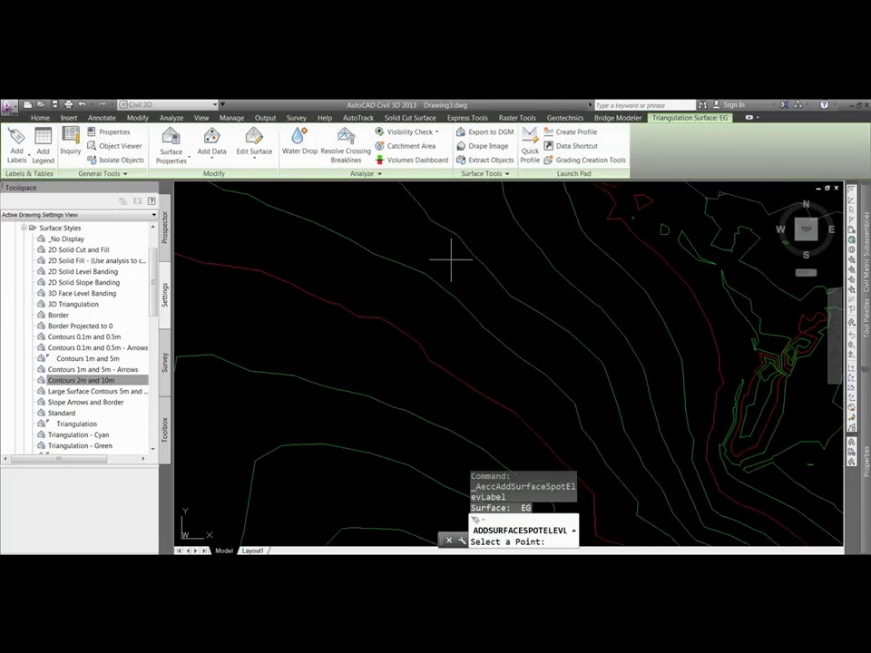
{"action": "left_click", "coordinate": [319, 295]}
{"action": "left_click", "coordinate": [284, 398]}
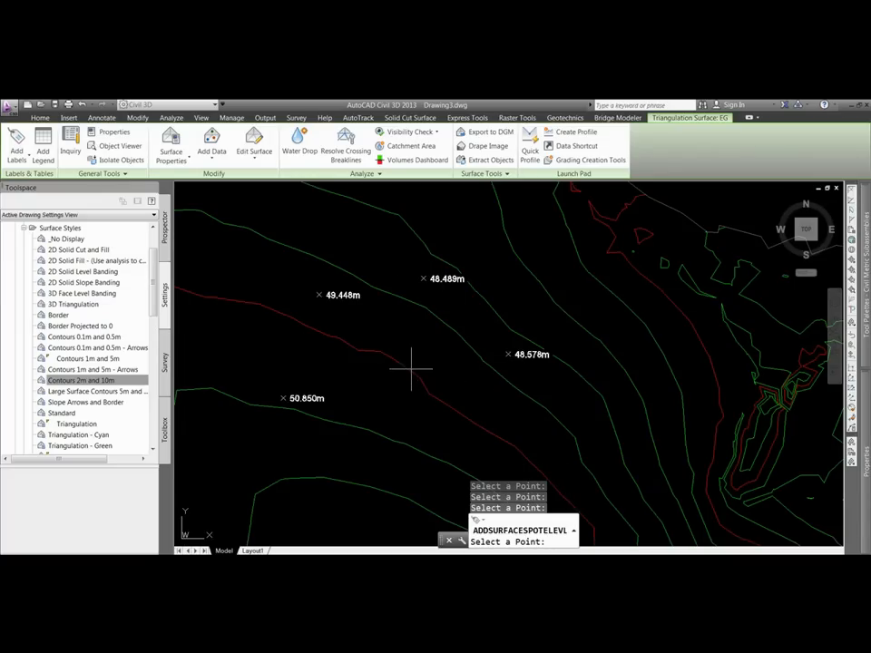
{"action": "middle_click_drag", "start_coordinate": [414, 400], "coordinate": [374, 314]}
{"action": "left_click", "coordinate": [510, 344]}
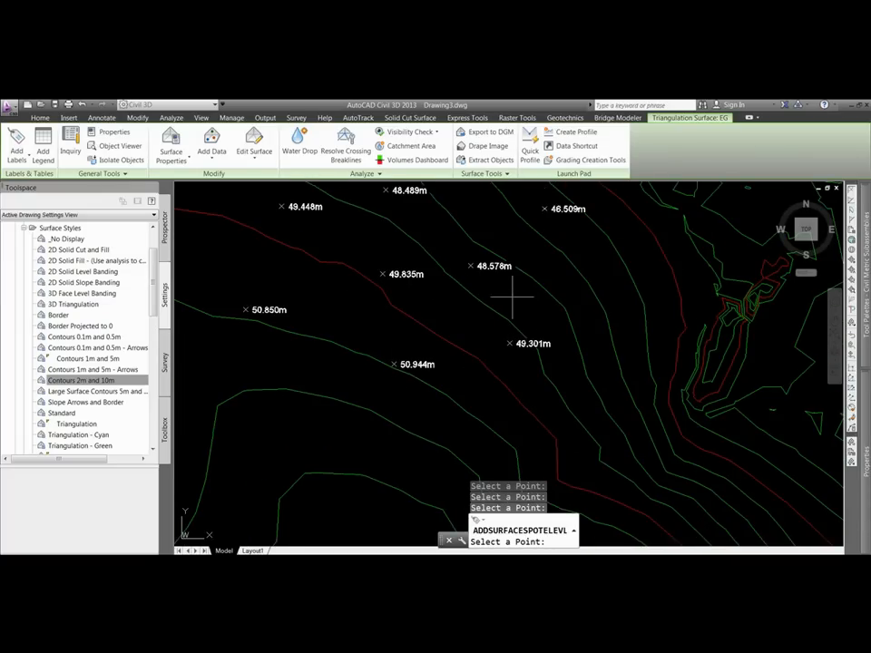
{"action": "middle_click_drag", "start_coordinate": [513, 295], "coordinate": [502, 399]}
{"action": "key", "text": "Escape"}
{"action": "key", "text": "Escape"}
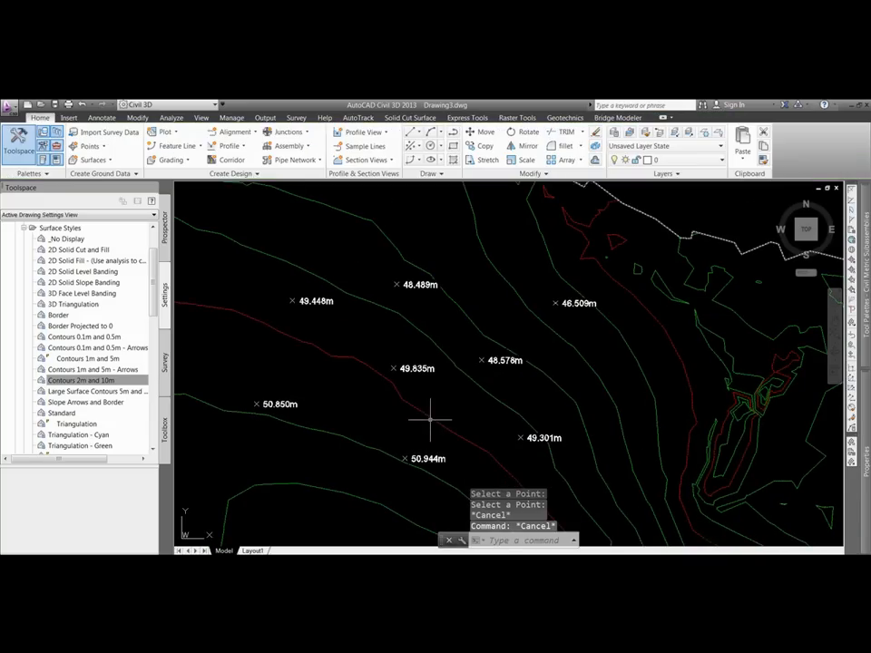
Step: Move the 50.850 m spot level label with its marker slightly north-west, closer to the 50 m contour, so it reads the level there
{"action": "scroll", "coordinate": [428, 416], "scroll_direction": "up", "scroll_amount": 2}
{"action": "middle_click_drag", "start_coordinate": [369, 414], "coordinate": [435, 423]}
{"action": "key", "text": "Escape"}
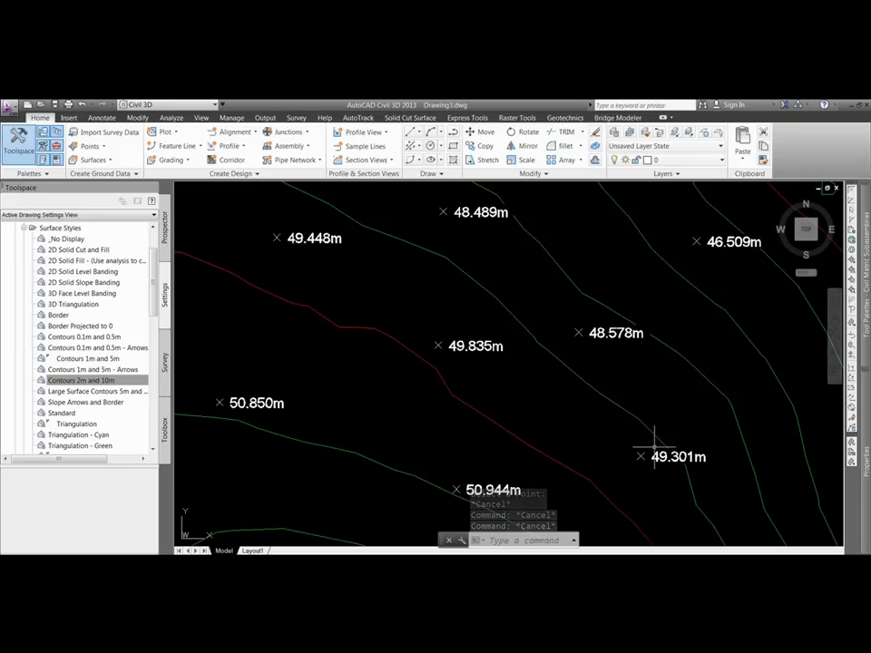
{"action": "middle_click_drag", "start_coordinate": [239, 469], "coordinate": [328, 464]}
{"action": "scroll", "coordinate": [314, 395], "scroll_direction": "up", "scroll_amount": 5}
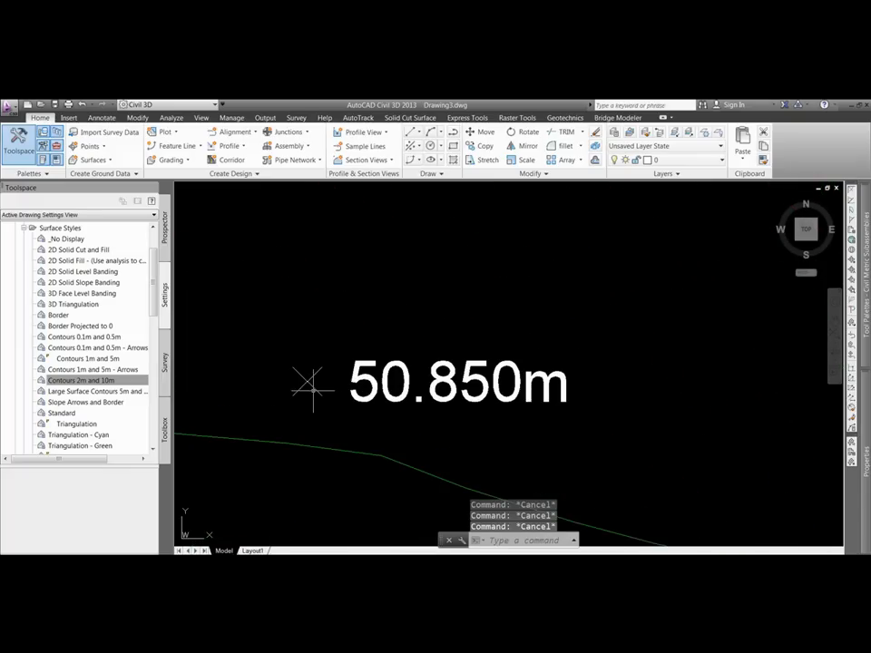
{"action": "left_click", "coordinate": [311, 384]}
{"action": "scroll", "coordinate": [392, 301], "scroll_direction": "down", "scroll_amount": 3}
{"action": "scroll", "coordinate": [378, 344], "scroll_direction": "up", "scroll_amount": 6}
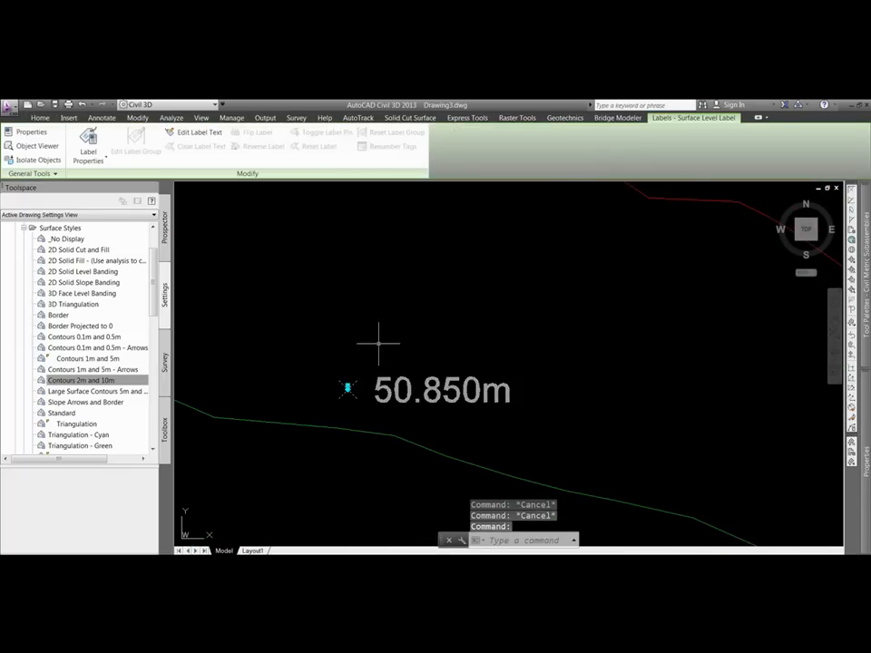
{"action": "left_click", "coordinate": [345, 382]}
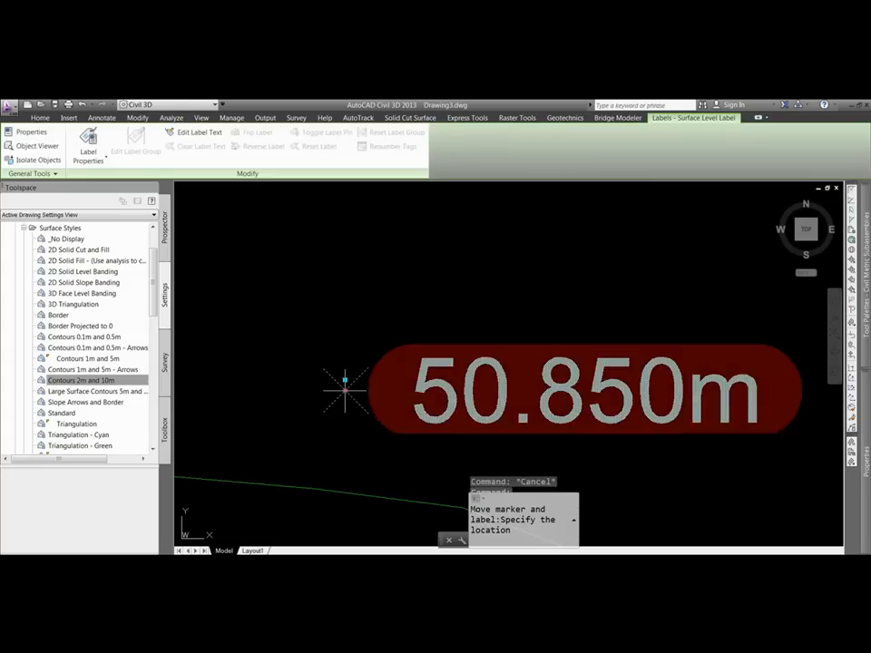
{"action": "scroll", "coordinate": [343, 400], "scroll_direction": "down", "scroll_amount": 3}
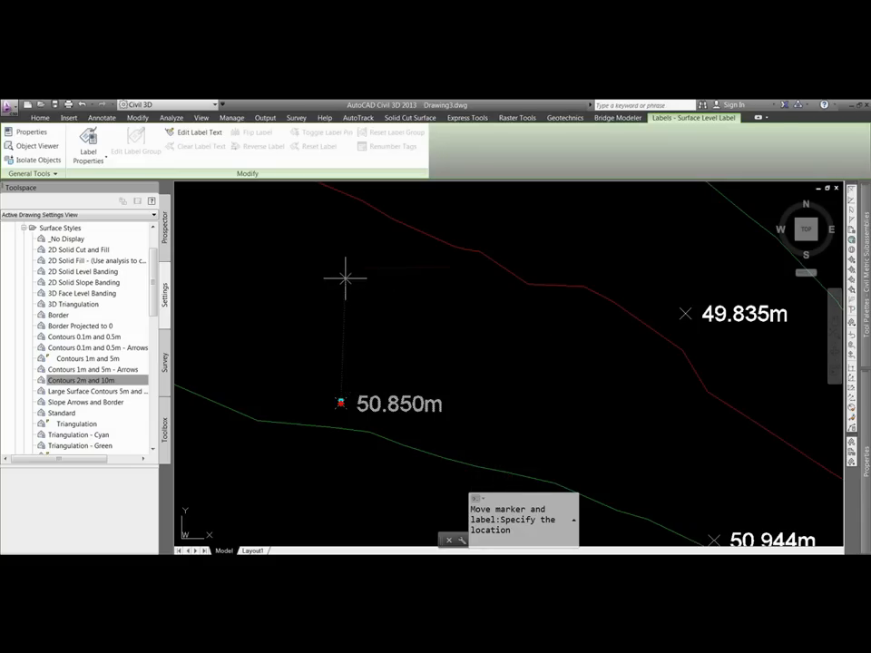
{"action": "mouse_move", "coordinate": [317, 266]}
{"action": "middle_mouse_down"}
{"action": "mouse_move", "coordinate": [317, 325]}
{"action": "mouse_move", "coordinate": [287, 405]}
{"action": "middle_mouse_up"}
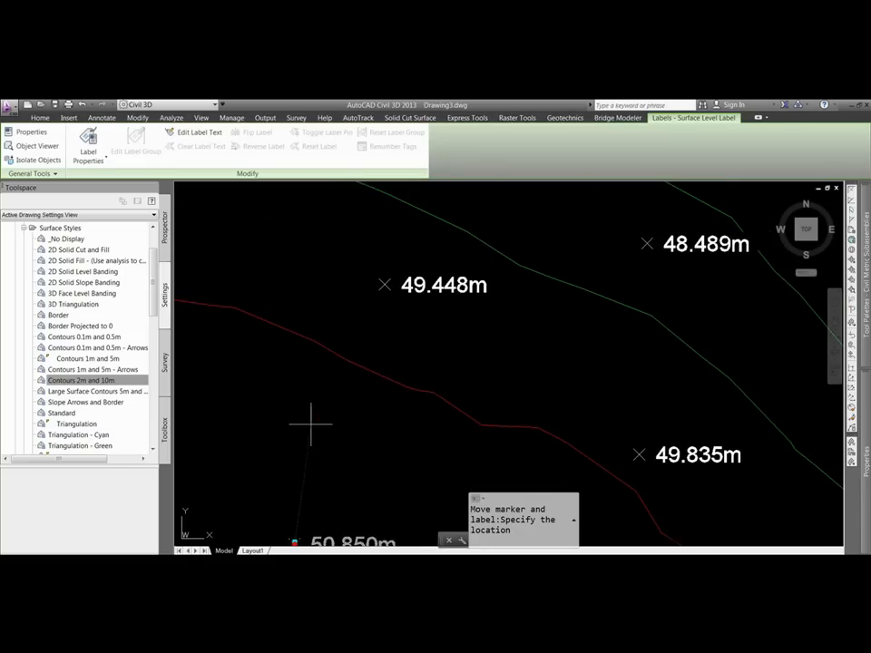
{"action": "left_click", "coordinate": [273, 441]}
{"action": "middle_click_drag", "start_coordinate": [282, 476], "coordinate": [280, 399]}
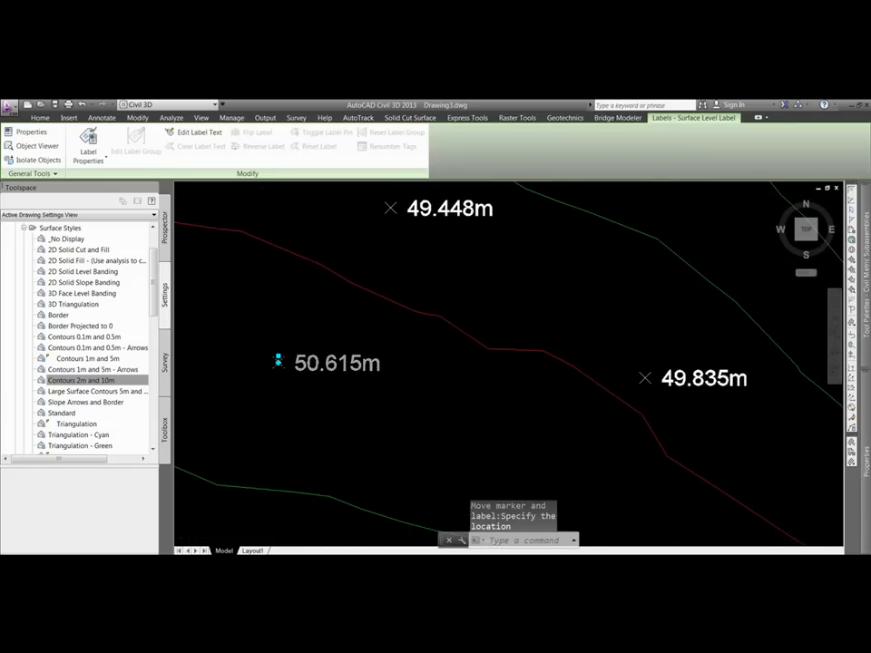
Step: Copy the 50.615m spot level label to three further points southeast of it on the surface
{"action": "scroll", "coordinate": [299, 413], "scroll_direction": "down", "scroll_amount": 2}
{"action": "key", "text": "Escape"}
{"action": "key", "text": "Escape"}
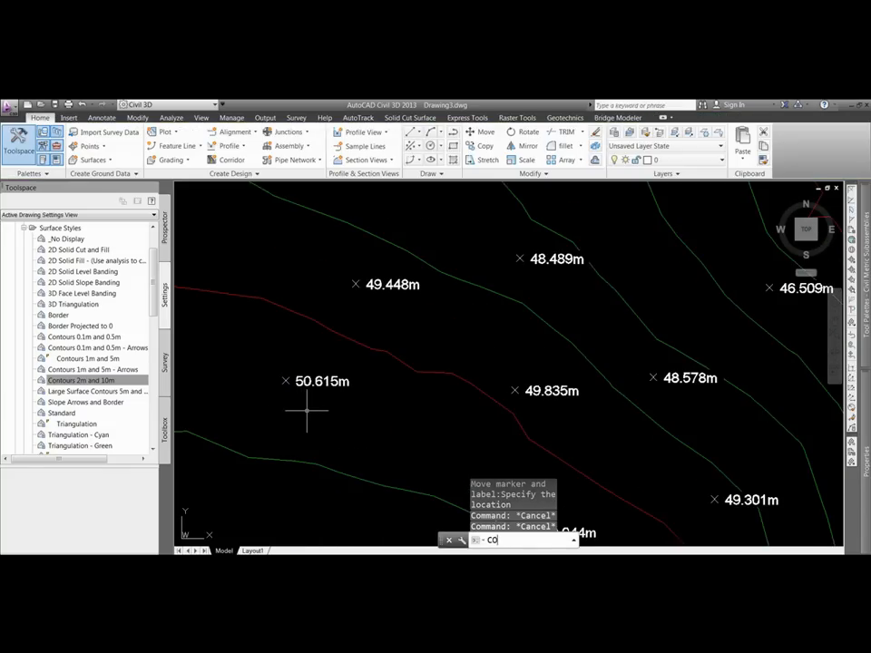
{"action": "type", "text": "CO"}
{"action": "key", "text": "Return"}
{"action": "left_click", "coordinate": [260, 360]}
{"action": "left_click", "coordinate": [369, 412]}
{"action": "key", "text": "Return"}
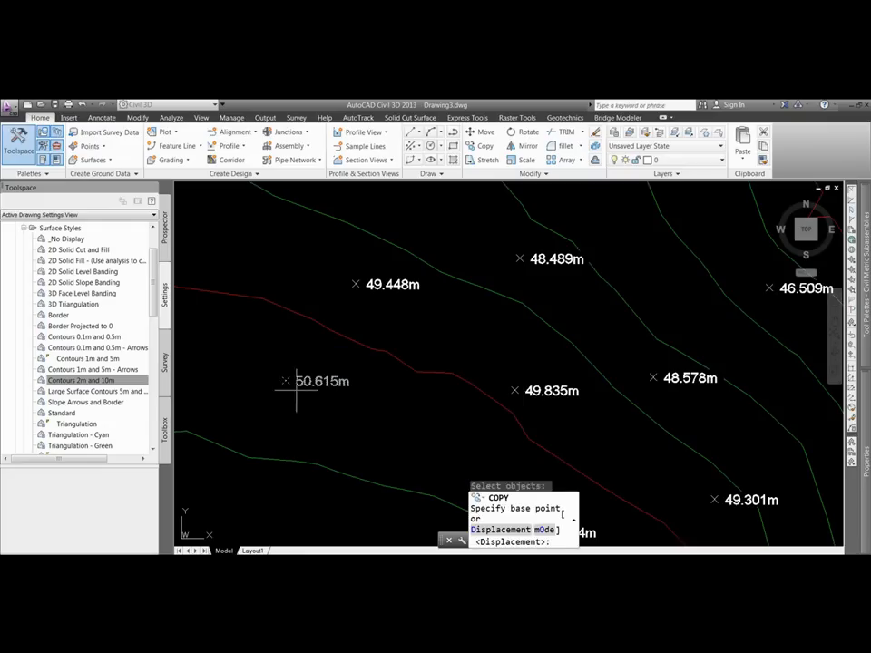
{"action": "left_click", "coordinate": [287, 381]}
{"action": "middle_click_drag", "start_coordinate": [287, 381], "coordinate": [252, 309]}
{"action": "left_click", "coordinate": [304, 346]}
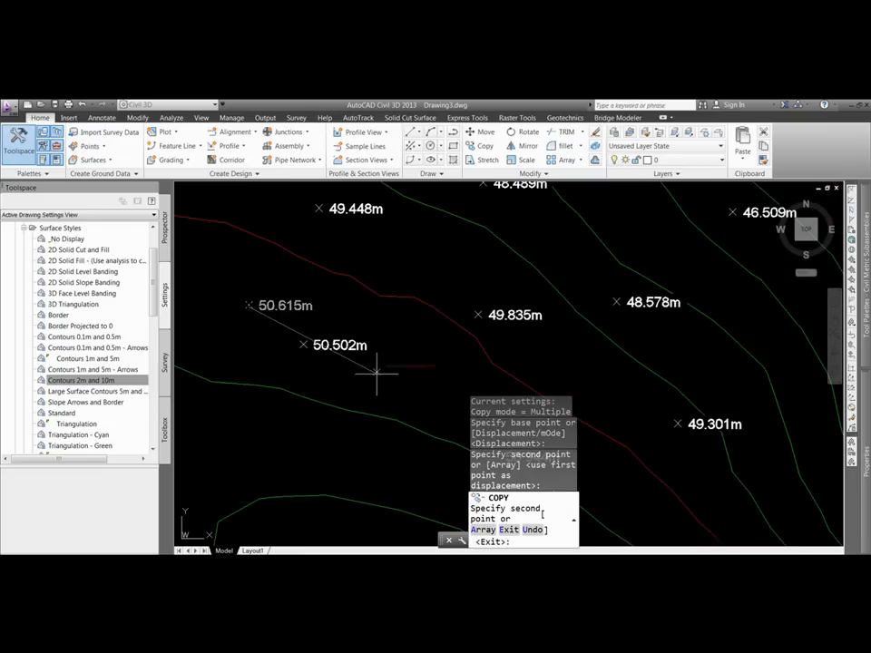
{"action": "left_click", "coordinate": [391, 383]}
{"action": "middle_click_drag", "start_coordinate": [442, 395], "coordinate": [302, 313]}
{"action": "left_click", "coordinate": [382, 312]}
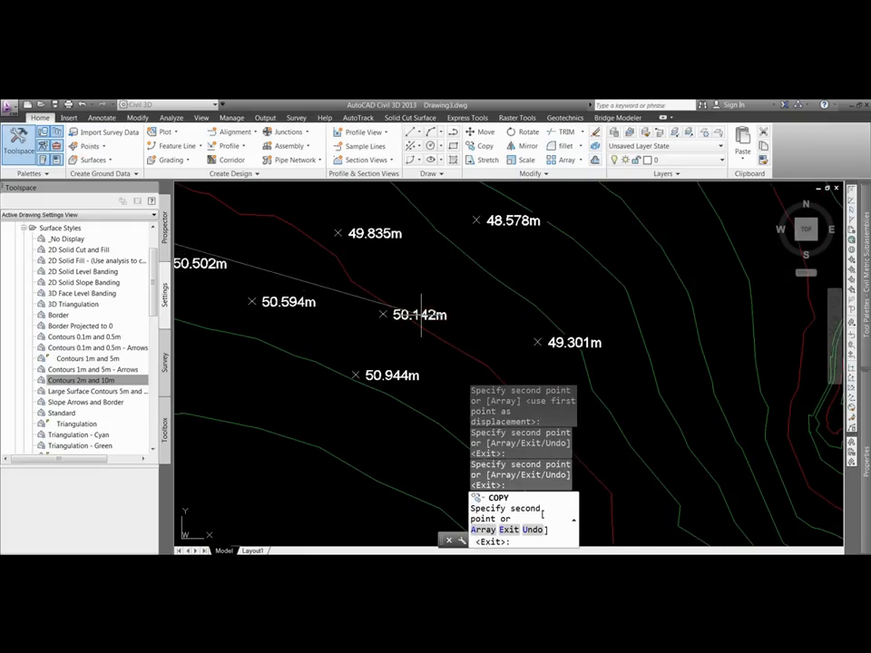
{"action": "middle_click_drag", "start_coordinate": [382, 312], "coordinate": [451, 360]}
{"action": "key", "text": "Escape"}
{"action": "key", "text": "Escape"}
{"action": "key", "text": "Escape"}
{"action": "scroll", "coordinate": [451, 359], "scroll_direction": "down", "scroll_amount": 3}
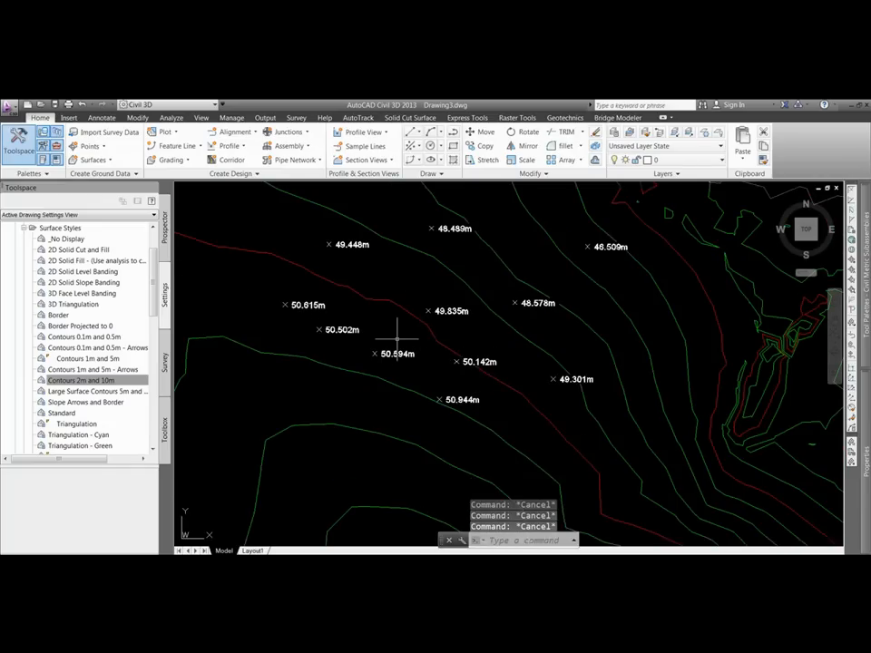
Step: Move the 50.594m spot level label southwest onto the nearby green contour
{"action": "scroll", "coordinate": [386, 345], "scroll_direction": "up", "scroll_amount": 3}
{"action": "type", "text": "m"}
{"action": "key", "text": "Return"}
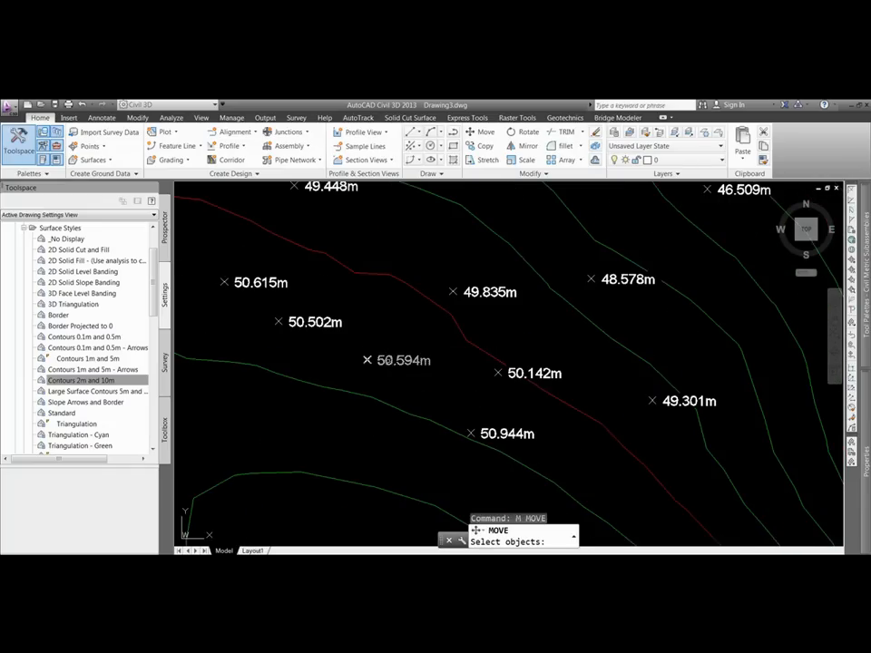
{"action": "left_click", "coordinate": [399, 361]}
{"action": "key", "text": "Return"}
{"action": "left_click", "coordinate": [389, 346]}
{"action": "left_click", "coordinate": [363, 374]}
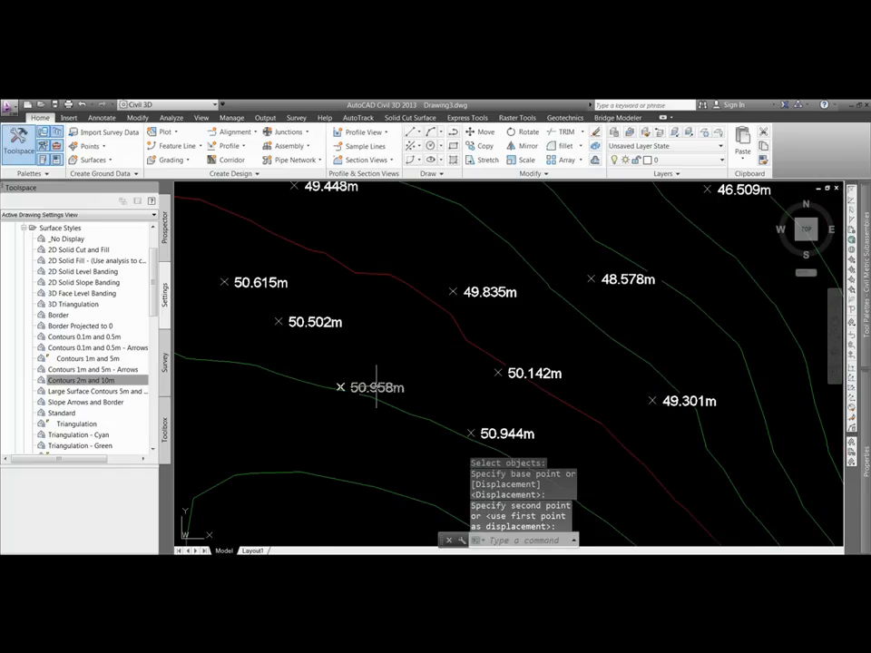
Step: Move the same spot level label again, slightly north so its marker sits just above the green contour
{"action": "key", "text": "Return"}
{"action": "left_click", "coordinate": [341, 387]}
{"action": "key", "text": "Return"}
{"action": "left_click", "coordinate": [376, 352]}
{"action": "key", "text": "Escape"}
{"action": "key", "text": "Escape"}
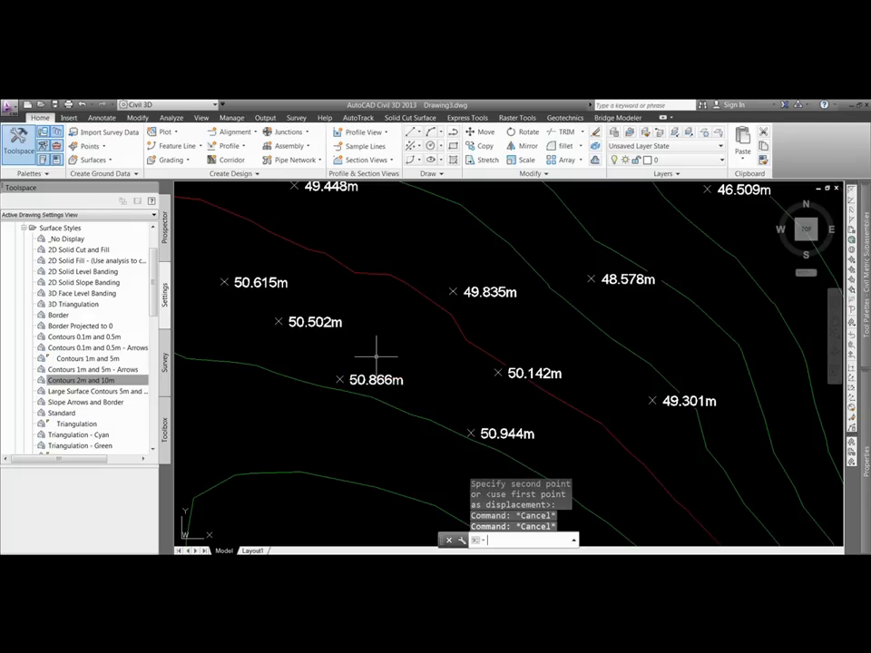
Step: Move the text of the 46.509m spot level label northeast, away from its marker, keeping the marker in place
{"action": "middle_click_drag", "start_coordinate": [308, 350], "coordinate": [270, 403]}
{"action": "middle_click_drag", "start_coordinate": [560, 444], "coordinate": [373, 478]}
{"action": "middle_click_drag", "start_coordinate": [512, 289], "coordinate": [444, 338]}
{"action": "scroll", "coordinate": [444, 338], "scroll_direction": "up", "scroll_amount": 4}
{"action": "middle_click_drag", "start_coordinate": [385, 418], "coordinate": [354, 426]}
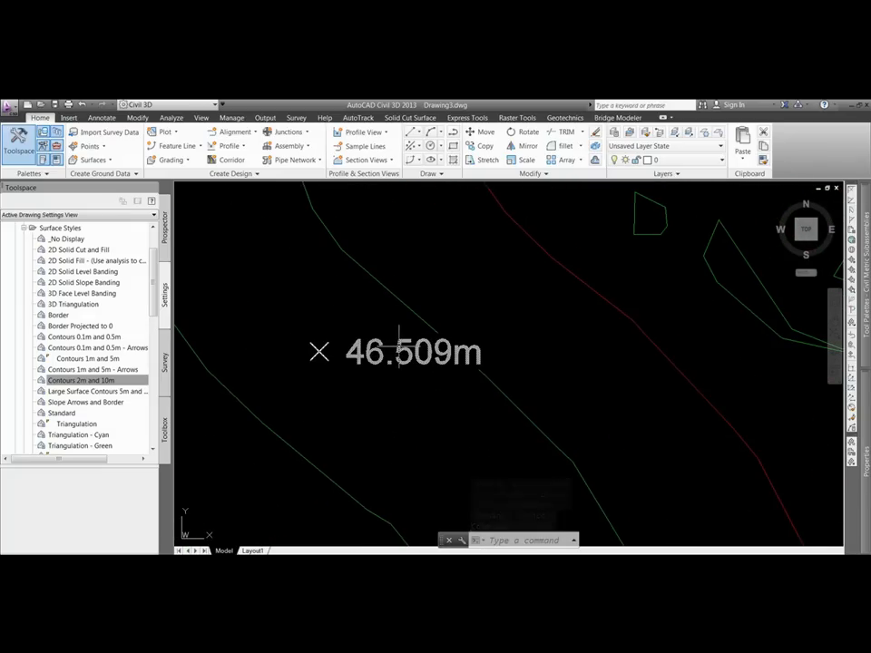
{"action": "left_click", "coordinate": [319, 351]}
{"action": "scroll", "coordinate": [308, 377], "scroll_direction": "up", "scroll_amount": 2}
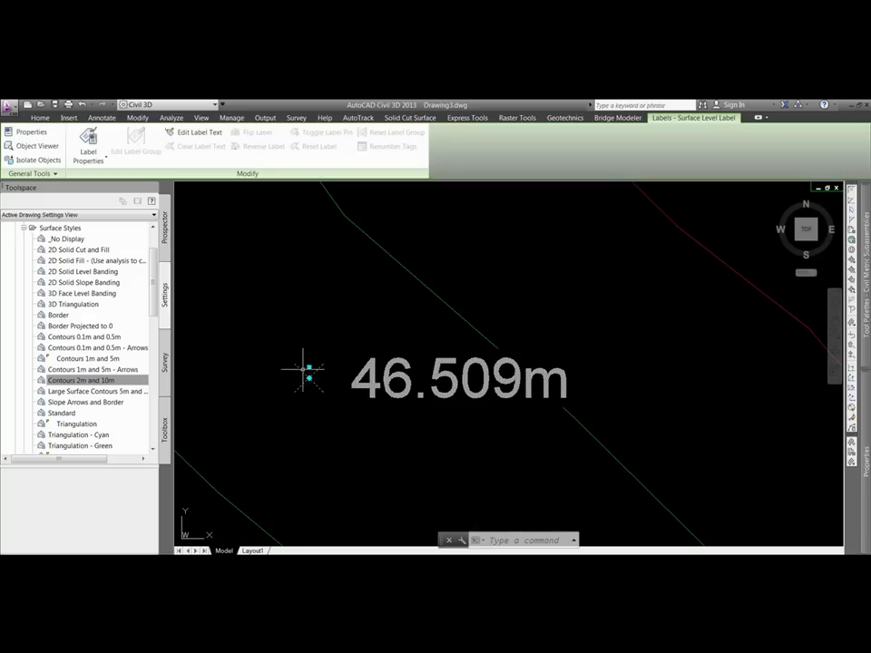
{"action": "mouse_move", "coordinate": [311, 370]}
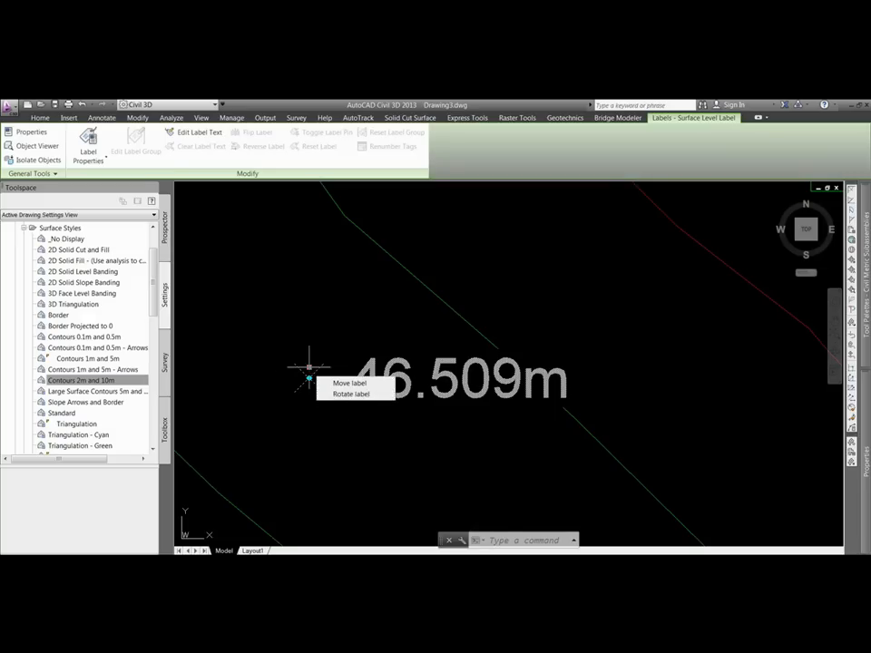
{"action": "left_click", "coordinate": [349, 383]}
{"action": "scroll", "coordinate": [413, 317], "scroll_direction": "down", "scroll_amount": 4}
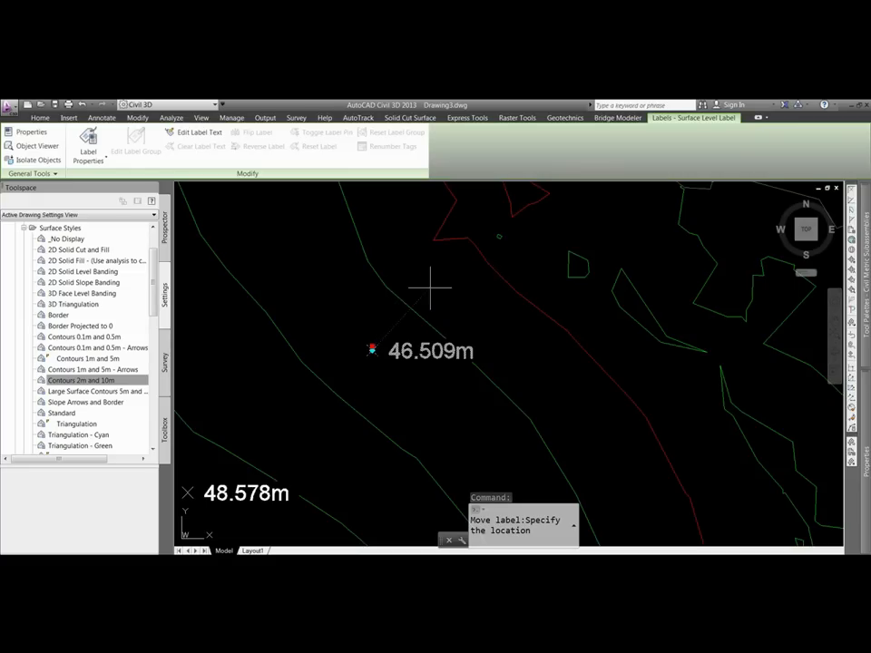
{"action": "scroll", "coordinate": [427, 283], "scroll_direction": "up", "scroll_amount": 2}
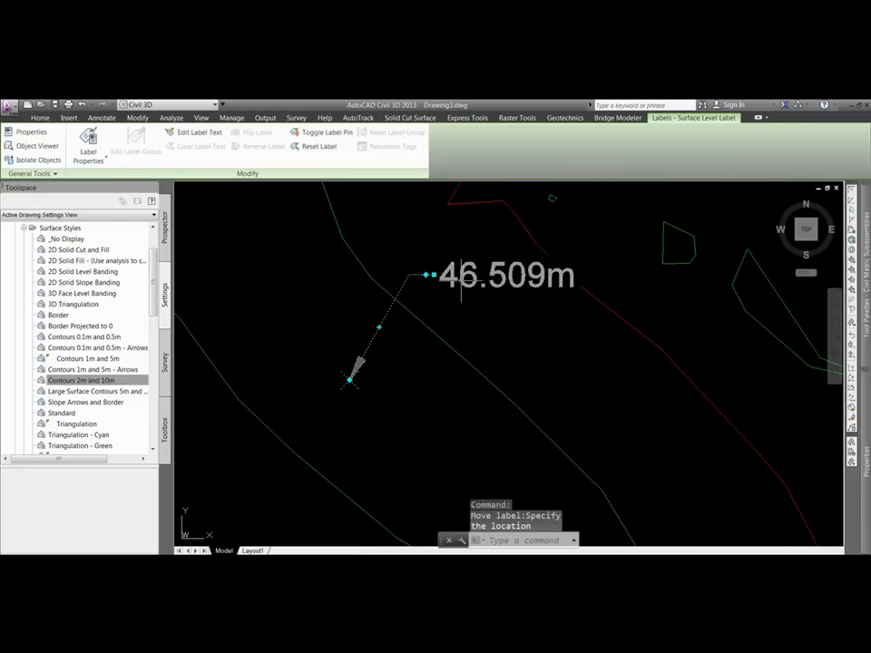
{"action": "key", "text": "Escape"}
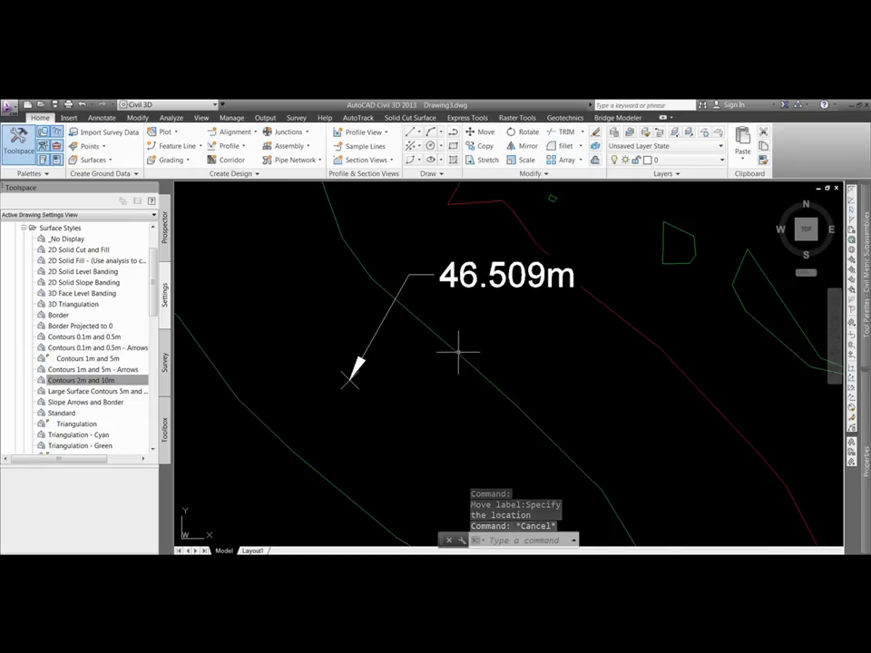
Step: Add seven one-point slope labels to surface EG, spread between the spot levels along the contours
{"action": "scroll", "coordinate": [457, 358], "scroll_direction": "down", "scroll_amount": 5}
{"action": "scroll", "coordinate": [458, 358], "scroll_direction": "up", "scroll_amount": 4}
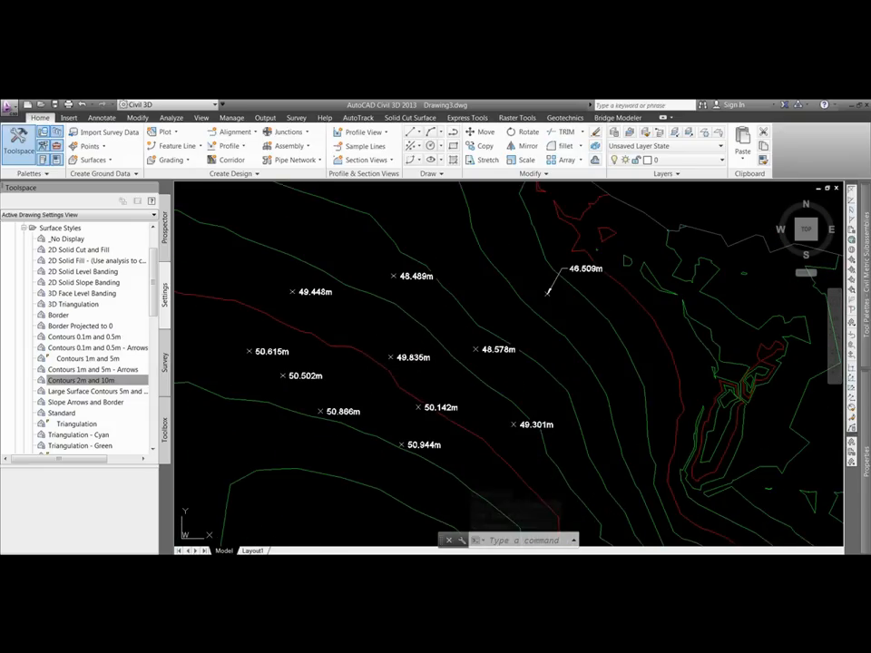
{"action": "left_click", "coordinate": [416, 326]}
{"action": "left_click", "coordinate": [439, 352]}
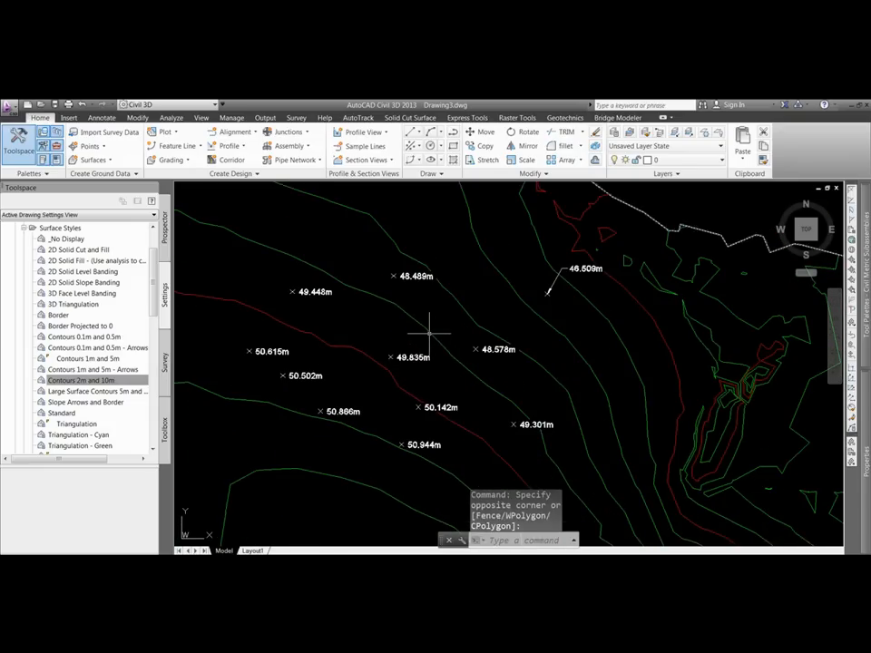
{"action": "left_click", "coordinate": [16, 154]}
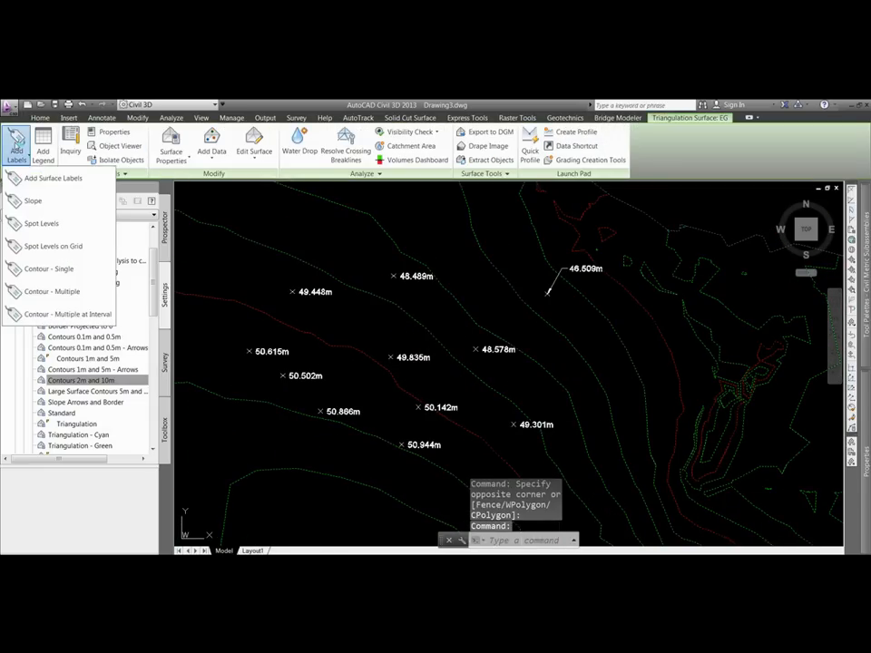
{"action": "left_click", "coordinate": [41, 201]}
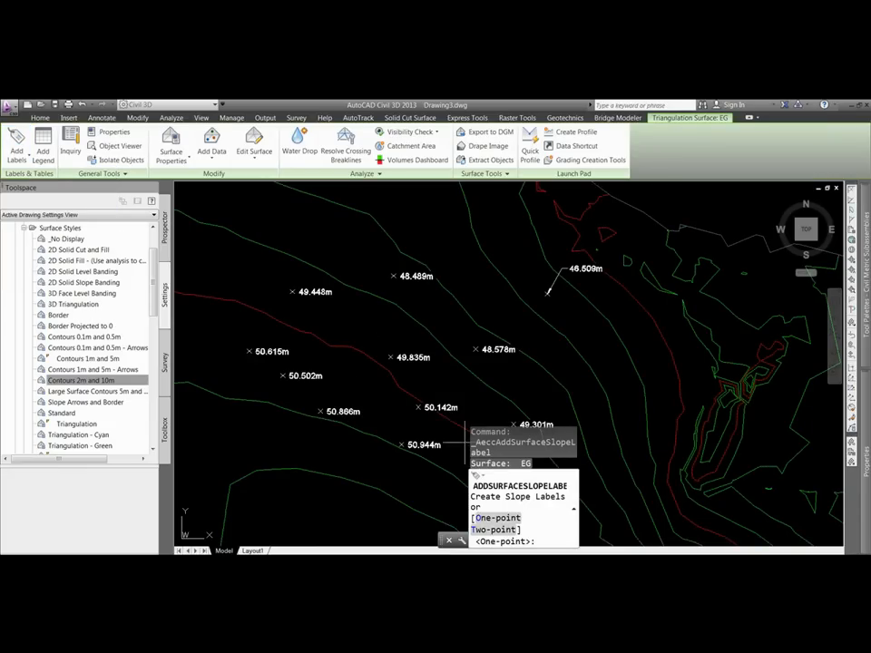
{"action": "key", "text": "Return"}
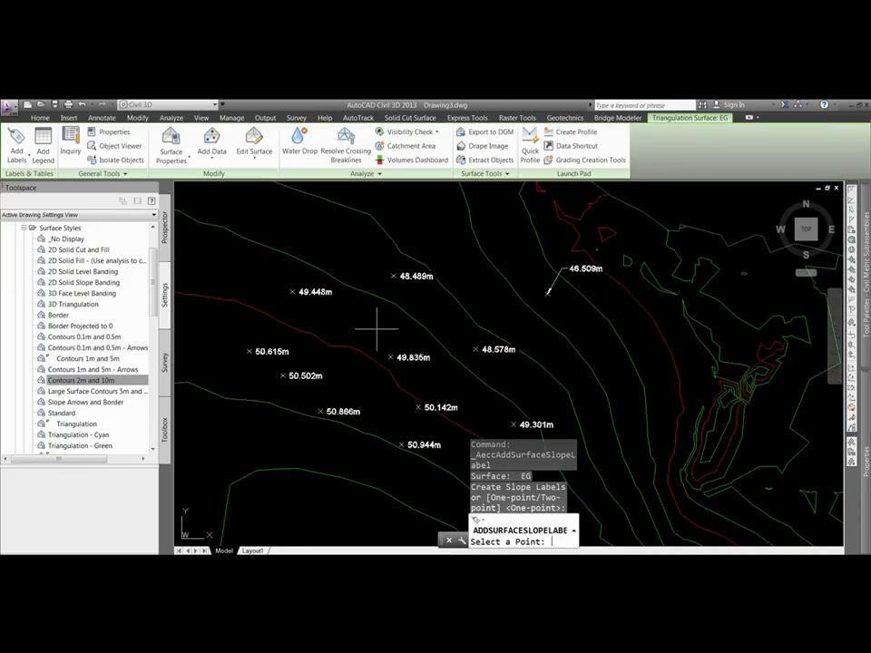
{"action": "scroll", "coordinate": [377, 325], "scroll_direction": "up", "scroll_amount": 4}
{"action": "left_click", "coordinate": [314, 338]}
{"action": "scroll", "coordinate": [313, 339], "scroll_direction": "down", "scroll_amount": 4}
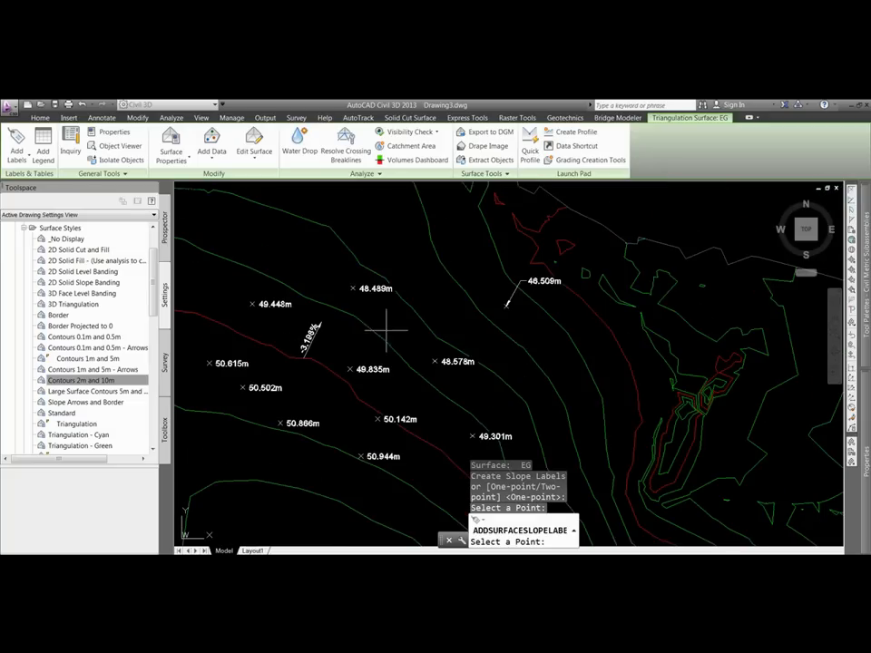
{"action": "left_click", "coordinate": [402, 329]}
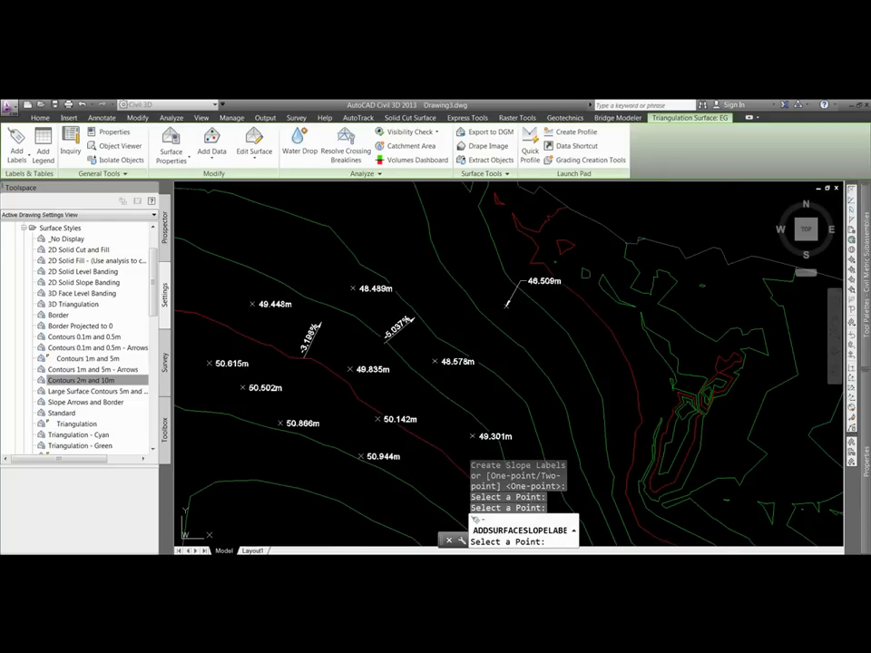
{"action": "left_click", "coordinate": [448, 405]}
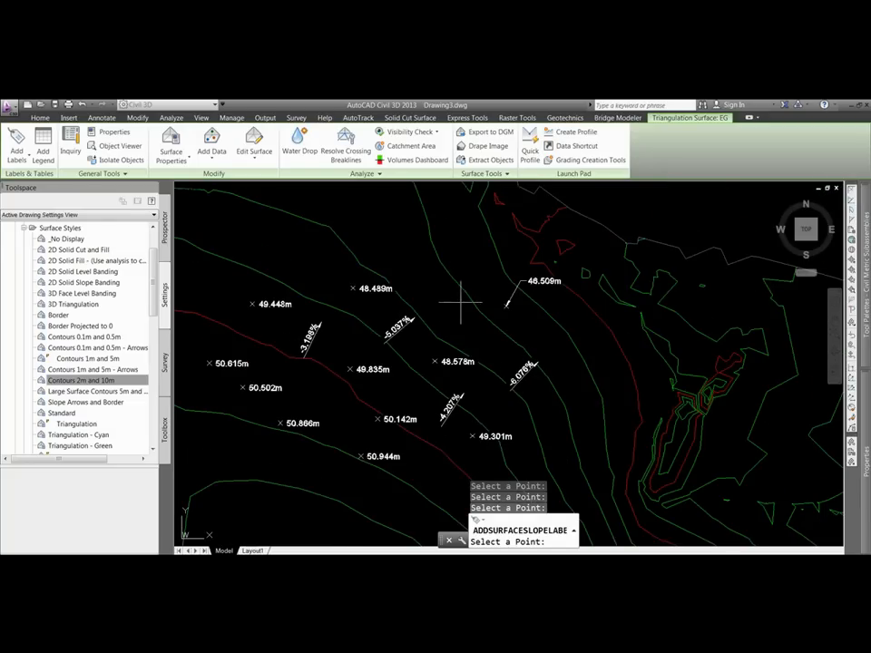
{"action": "left_click", "coordinate": [328, 270]}
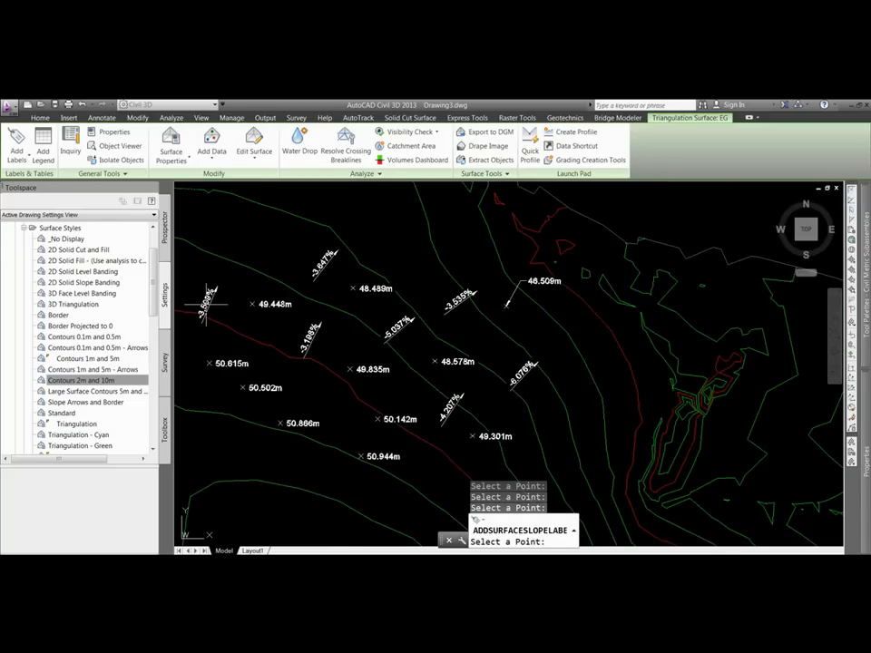
{"action": "key", "text": "Escape"}
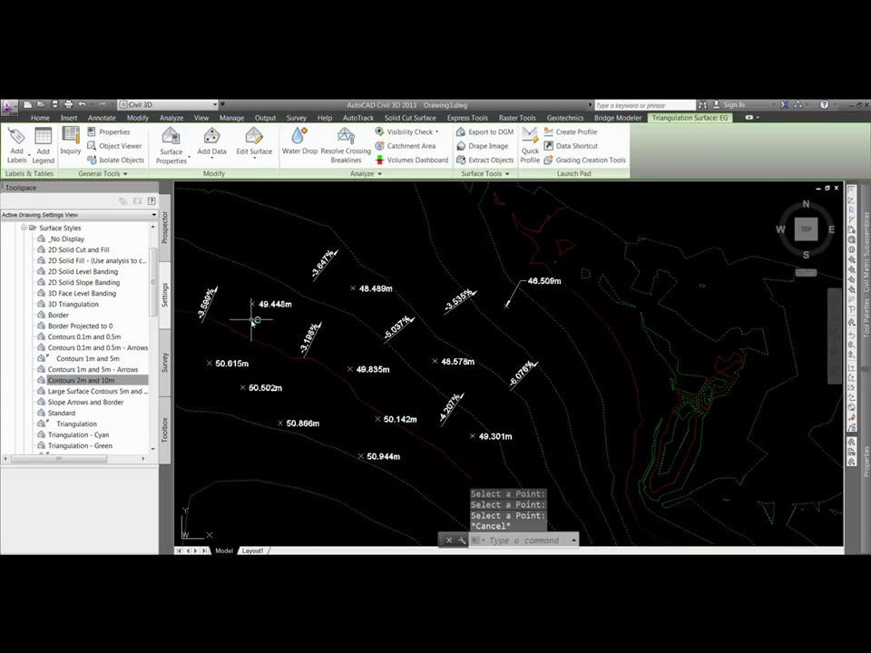
{"action": "key", "text": "Escape"}
Step: Set the surface slope label style of the westernmost slope label to Rise : Run Slope (1:x)
{"action": "middle_click_drag", "start_coordinate": [282, 338], "coordinate": [325, 338]}
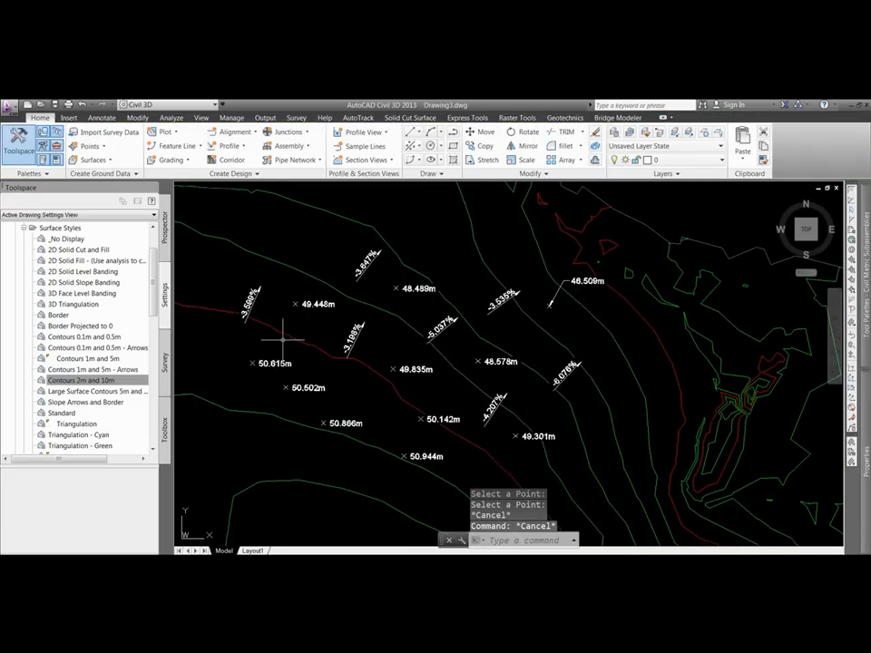
{"action": "scroll", "coordinate": [282, 338], "scroll_direction": "up", "scroll_amount": 3}
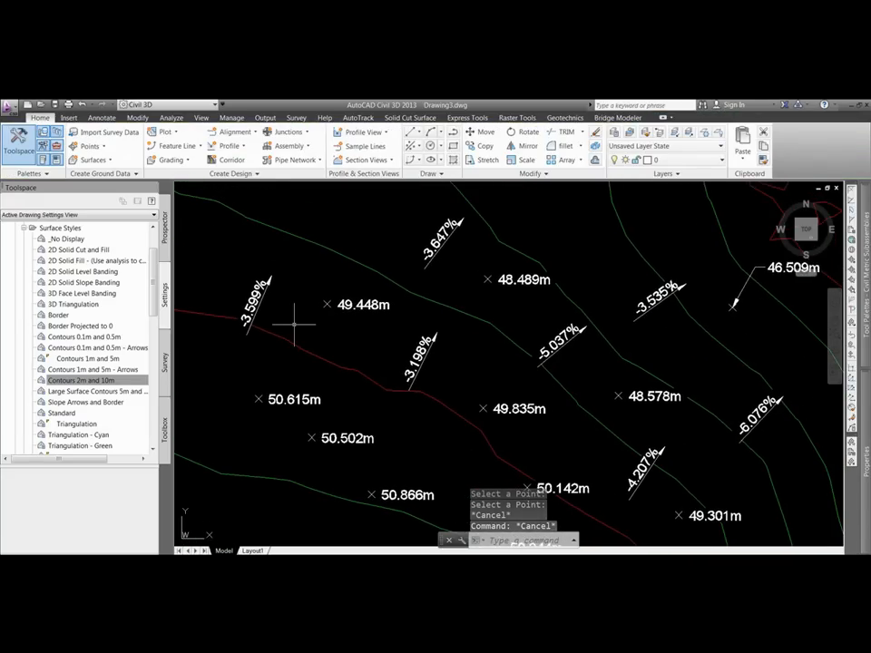
{"action": "mouse_move", "coordinate": [298, 322]}
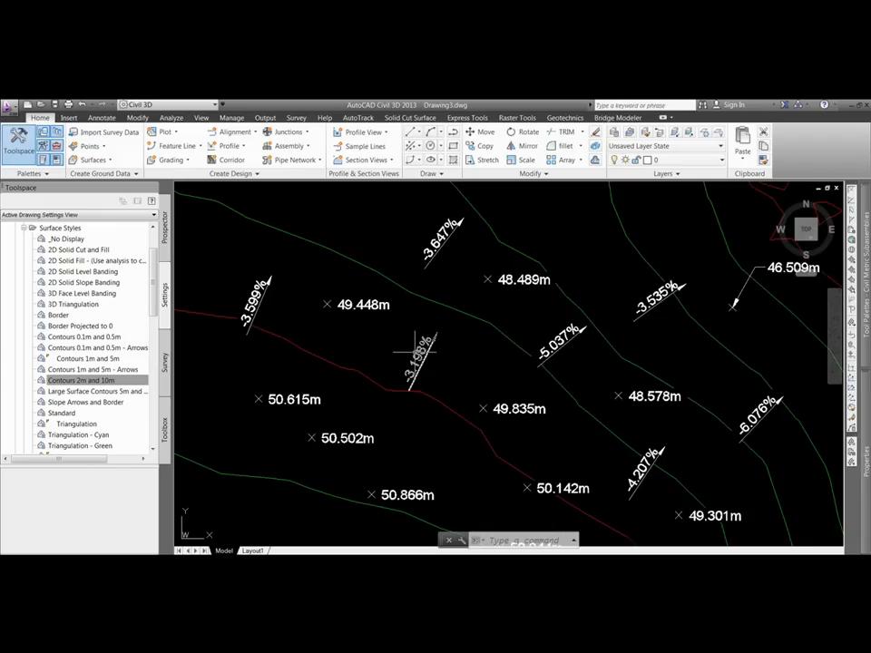
{"action": "left_click", "coordinate": [255, 295]}
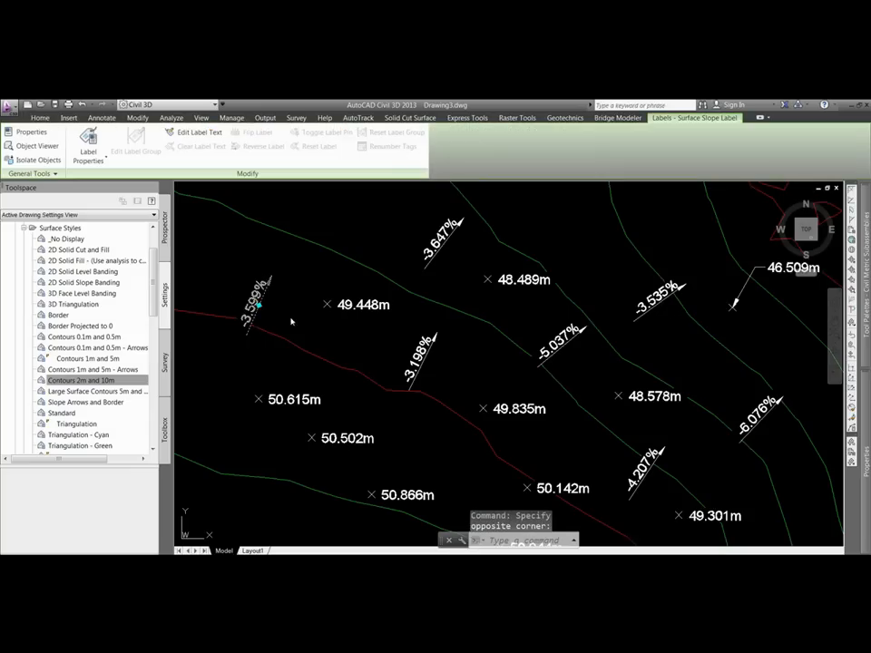
{"action": "scroll", "coordinate": [222, 278], "scroll_direction": "up", "scroll_amount": 4}
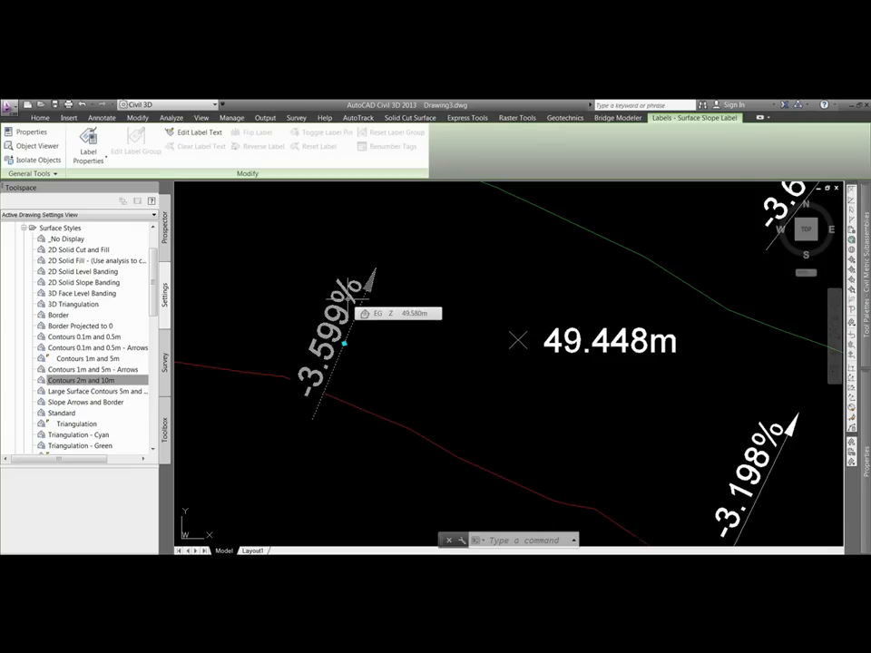
{"action": "key", "text": "ctrl+1"}
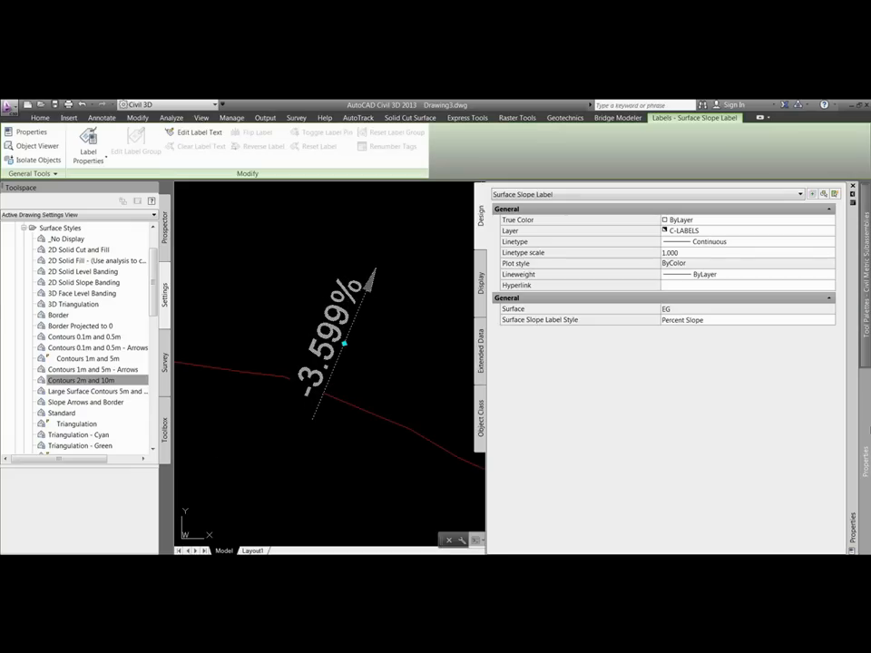
{"action": "left_click", "coordinate": [706, 322]}
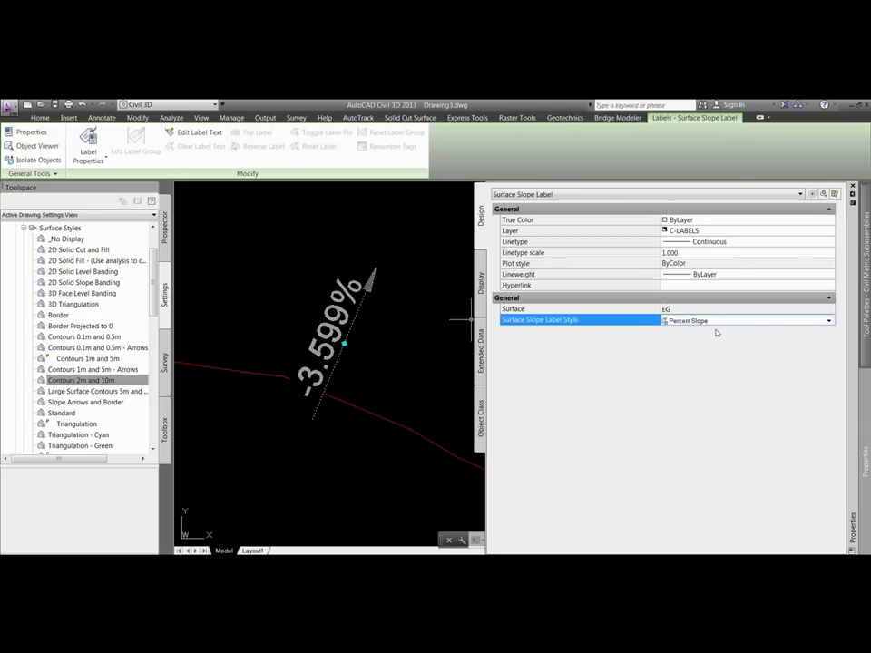
{"action": "left_click", "coordinate": [828, 322]}
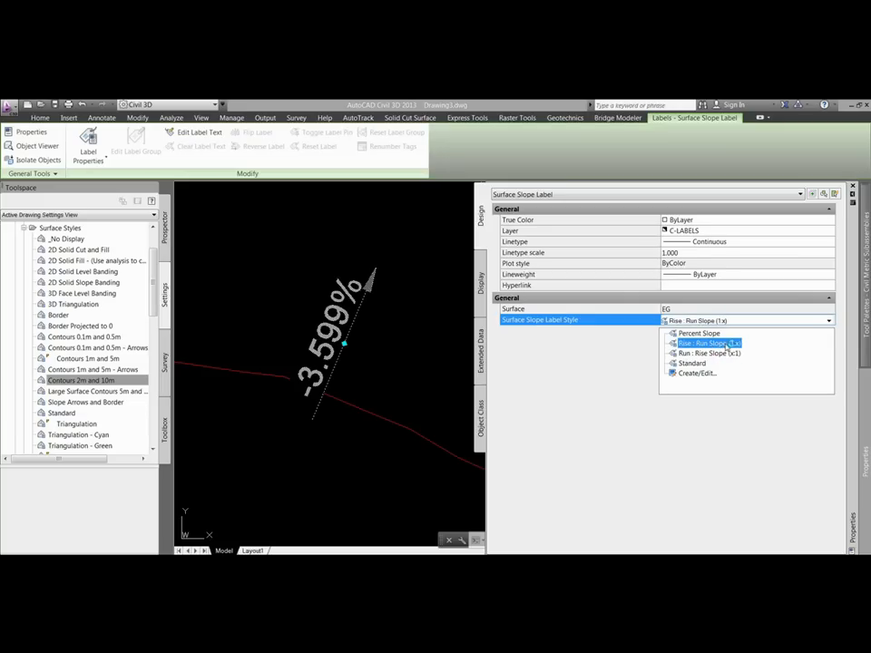
{"action": "left_click", "coordinate": [722, 346]}
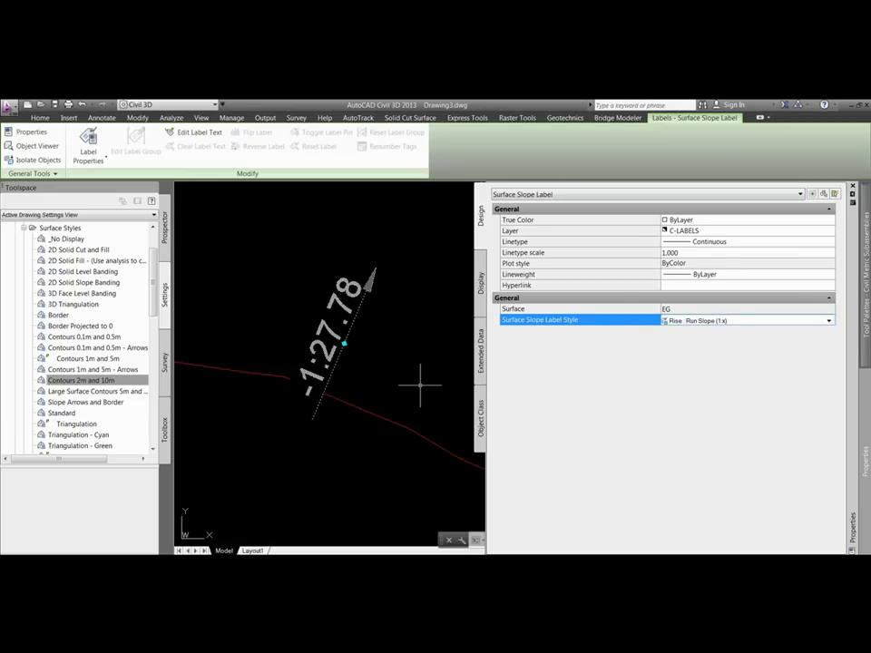
{"action": "key", "text": "Escape"}
{"action": "key", "text": "Escape"}
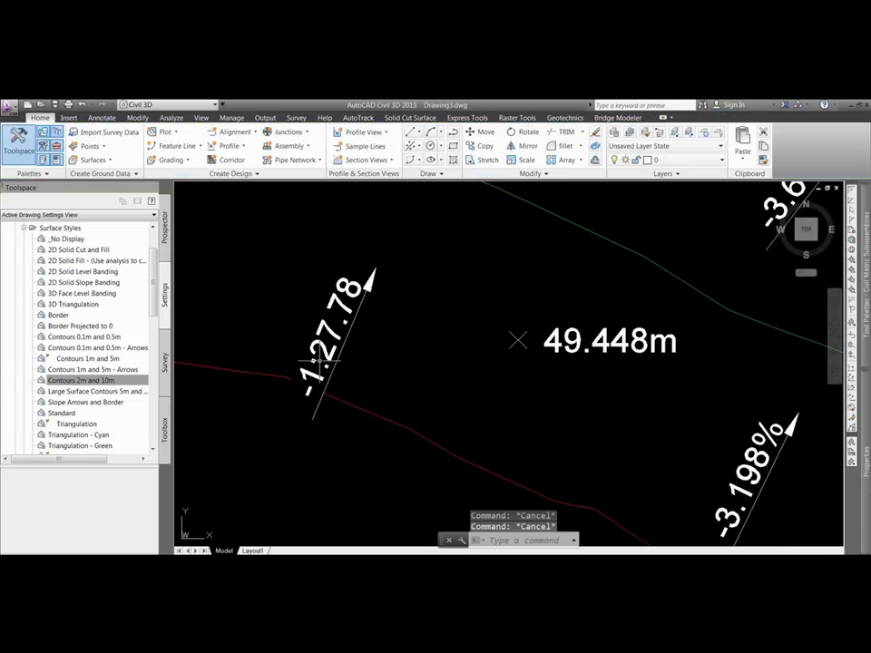
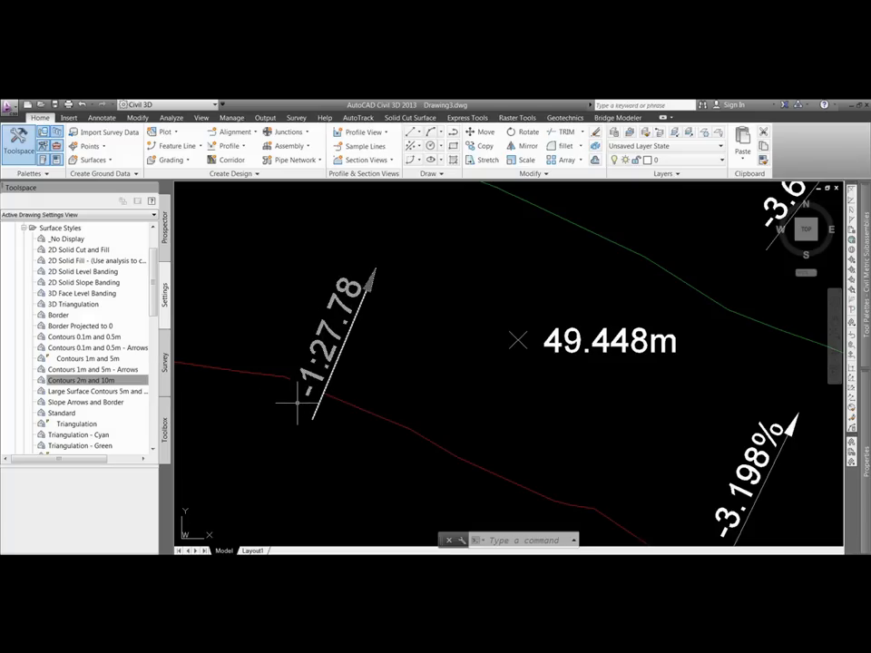
Step: Add a two-point slope label to surface EG, running southeast just below the 50.866m spot level between the two green contours
{"action": "scroll", "coordinate": [281, 370], "scroll_direction": "down", "scroll_amount": 6}
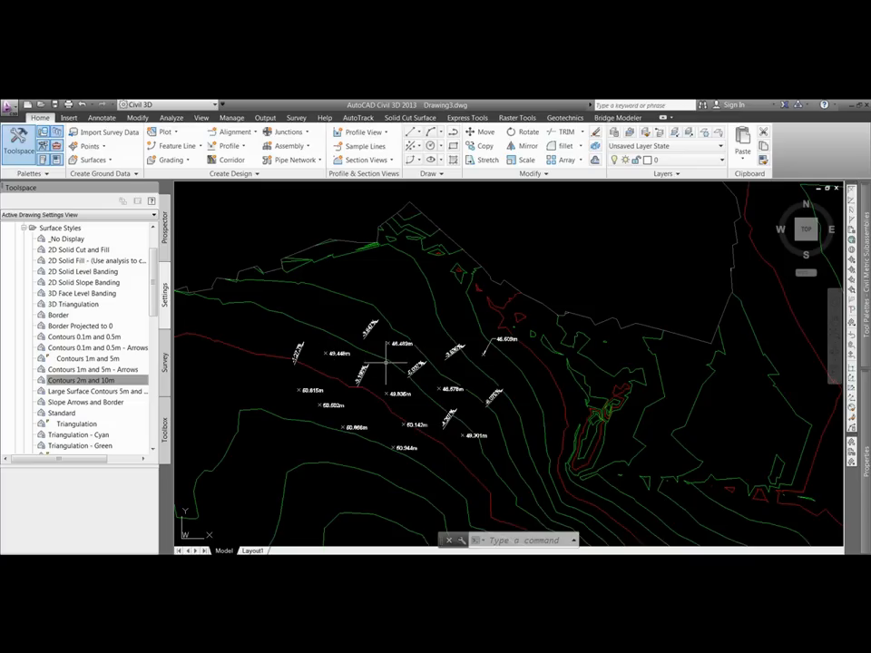
{"action": "left_click", "coordinate": [288, 269]}
{"action": "left_click", "coordinate": [16, 143]}
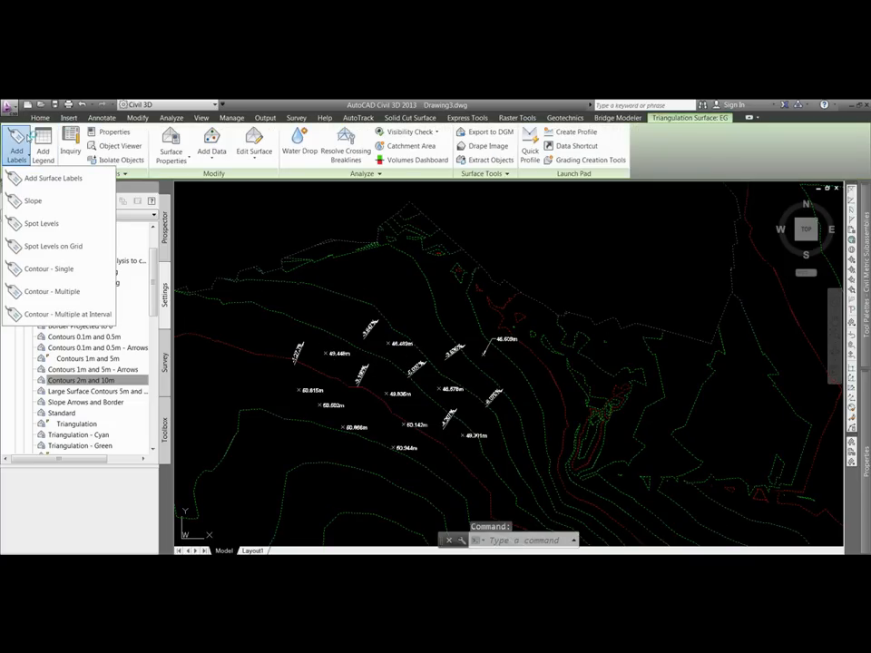
{"action": "left_click", "coordinate": [34, 201]}
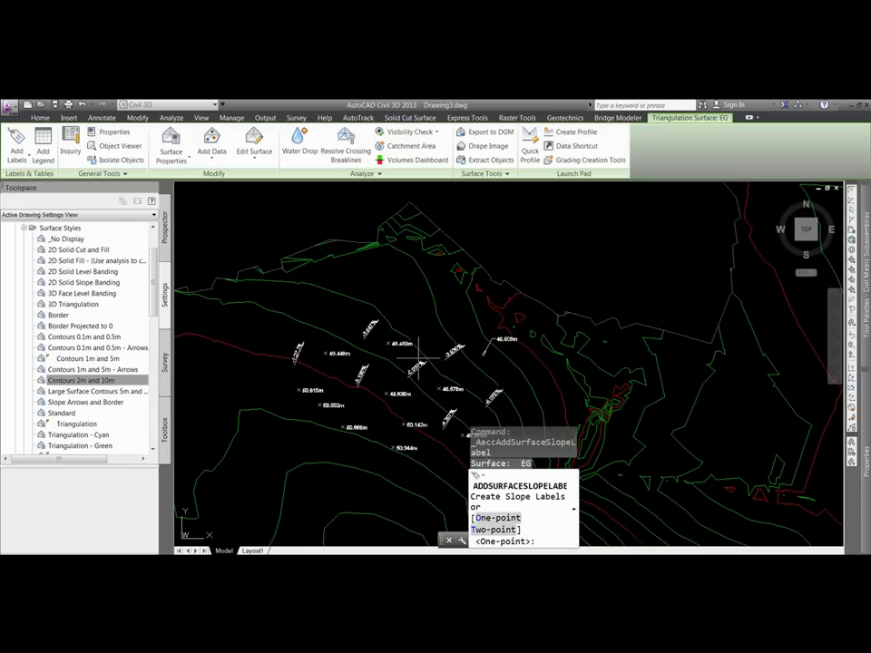
{"action": "middle_click_drag", "start_coordinate": [278, 398], "coordinate": [291, 264]}
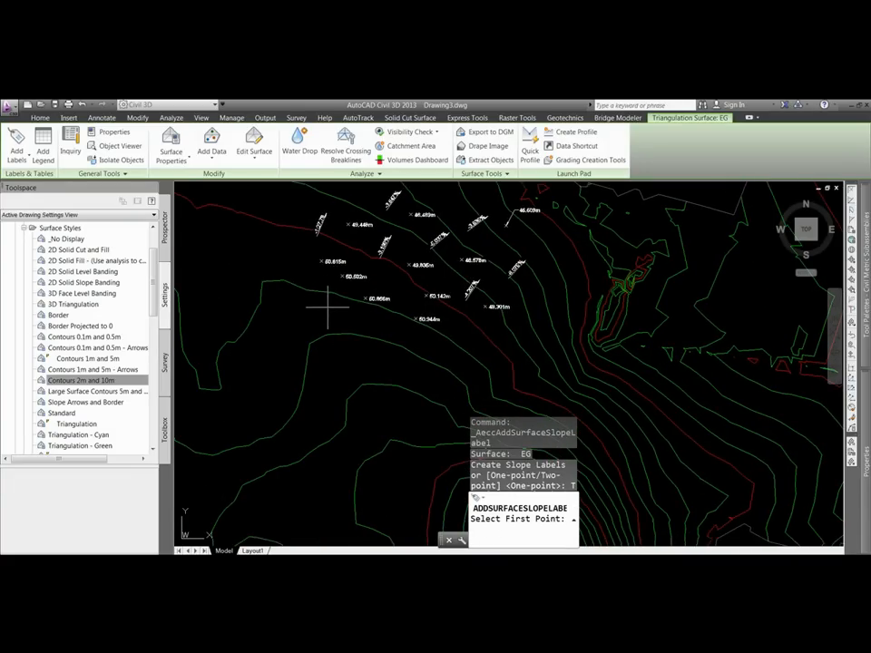
{"action": "scroll", "coordinate": [319, 309], "scroll_direction": "up", "scroll_amount": 2}
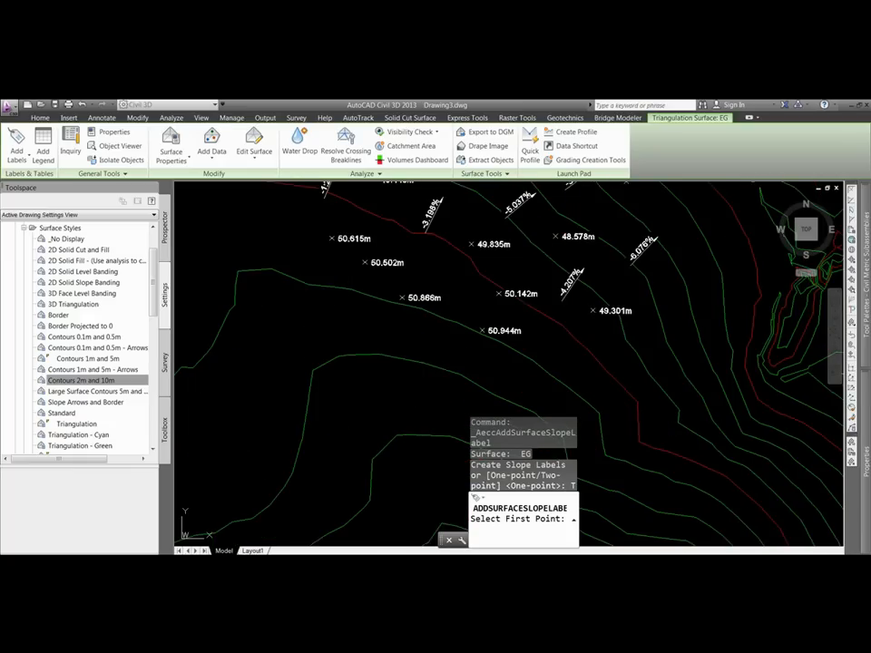
{"action": "left_click", "coordinate": [325, 309]}
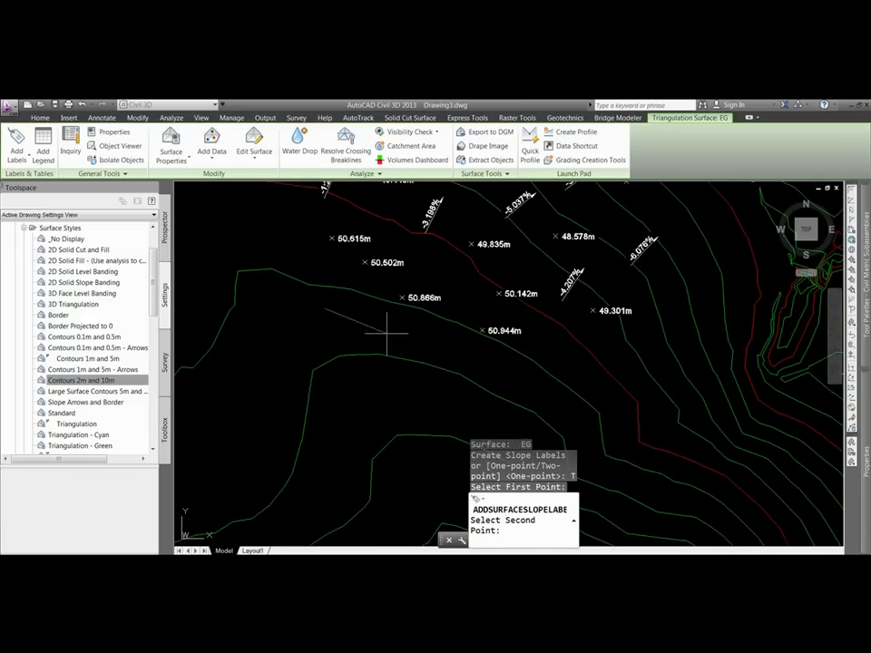
{"action": "left_click", "coordinate": [432, 342]}
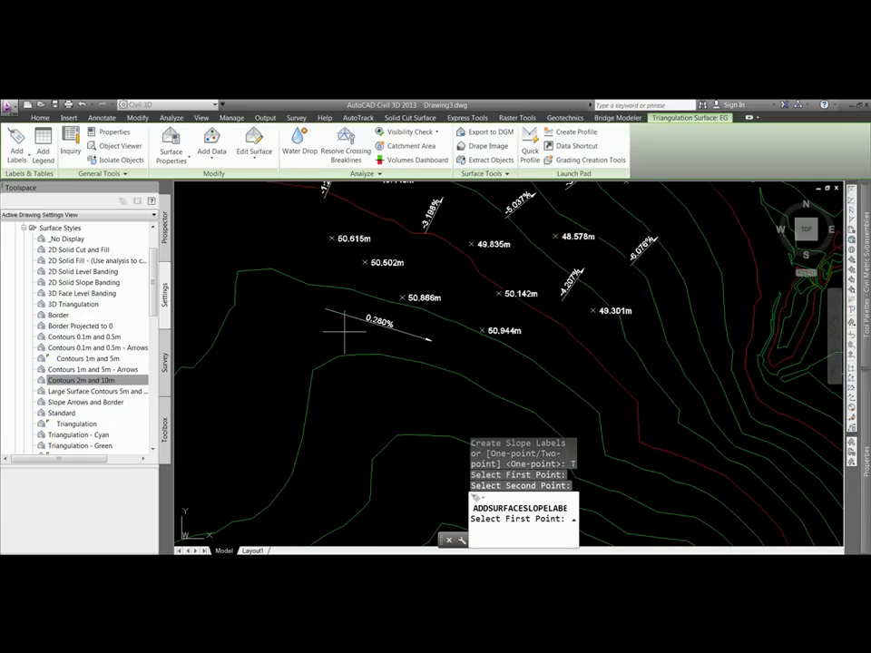
{"action": "key", "text": "Return"}
{"action": "scroll", "coordinate": [382, 330], "scroll_direction": "up", "scroll_amount": 4}
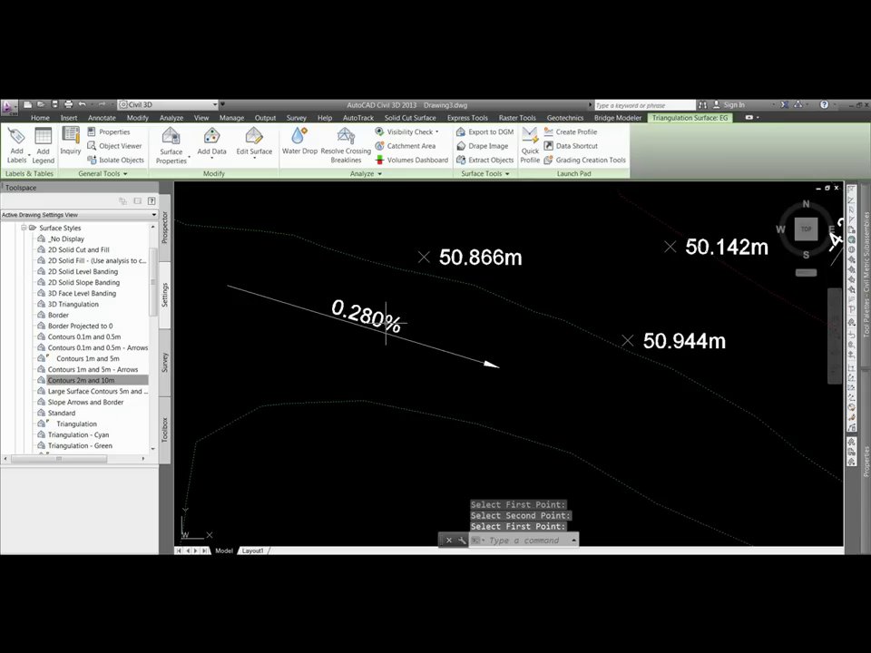
{"action": "key", "text": "Escape"}
{"action": "key", "text": "Escape"}
Step: Examine the start and end points of the two-point slope label and compare it with the one-point slope labels around it
{"action": "middle_click_drag", "start_coordinate": [280, 325], "coordinate": [301, 346]}
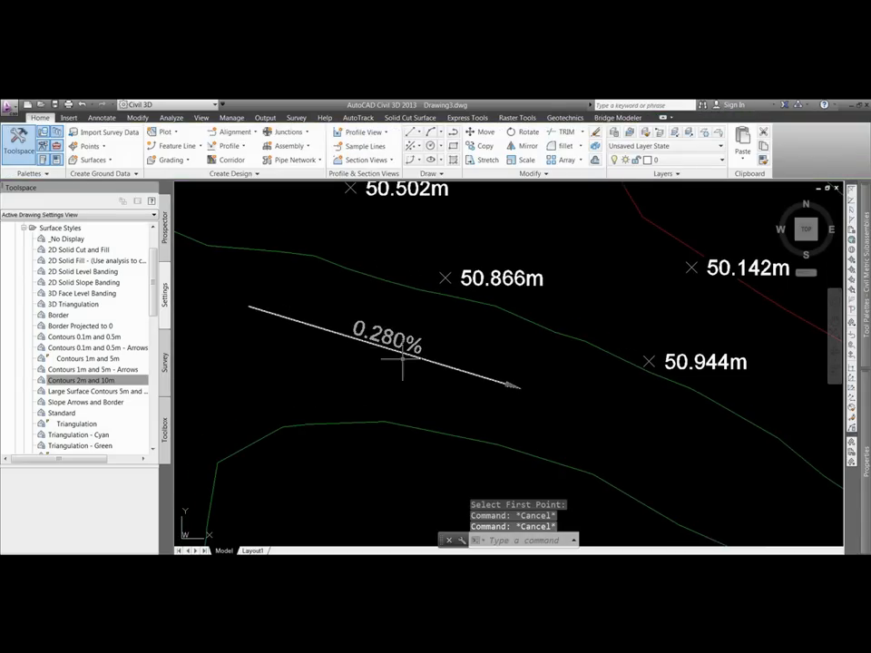
{"action": "left_click", "coordinate": [242, 295]}
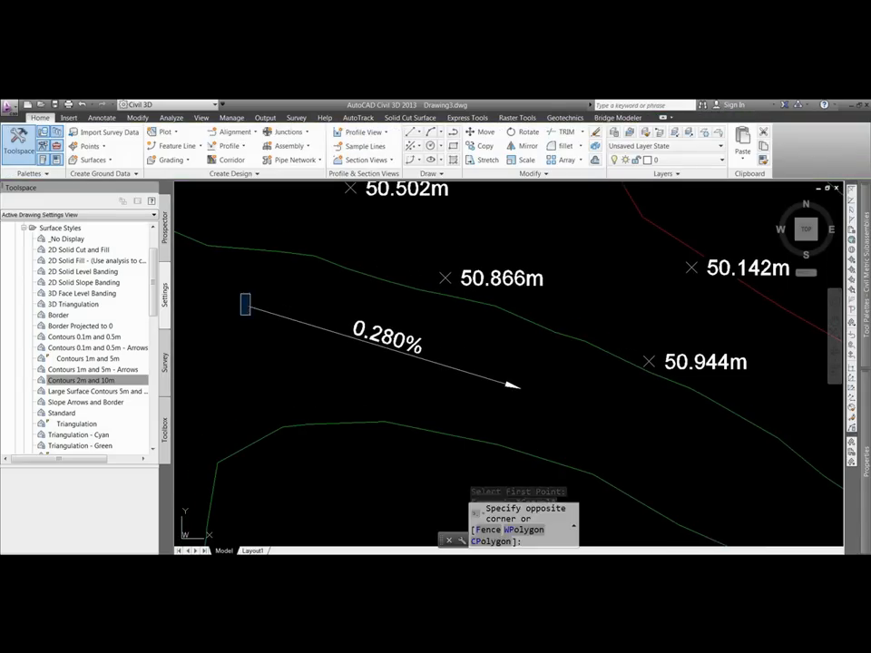
{"action": "left_click", "coordinate": [509, 375]}
{"action": "left_click", "coordinate": [543, 408]}
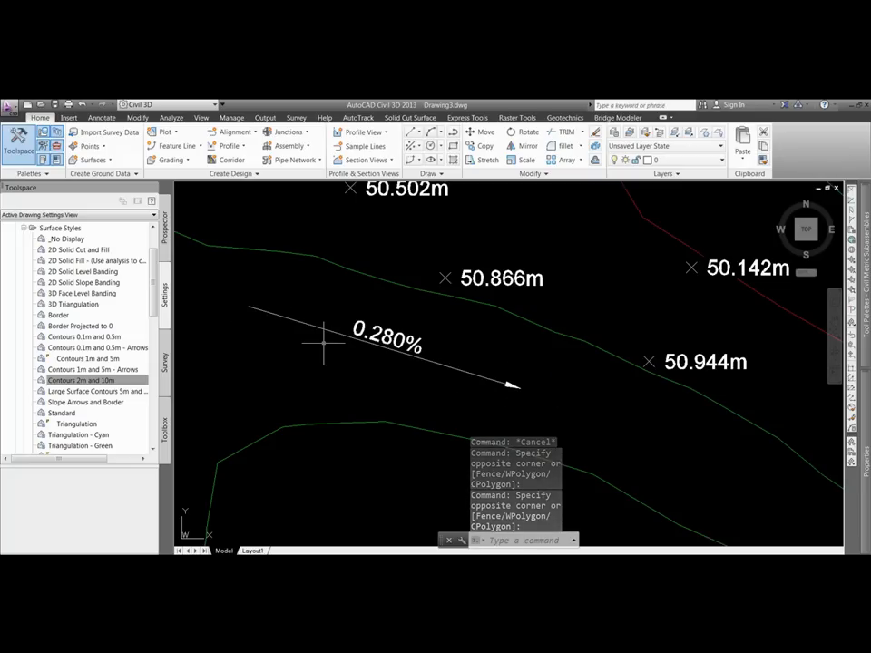
{"action": "scroll", "coordinate": [291, 325], "scroll_direction": "down", "scroll_amount": 2}
{"action": "scroll", "coordinate": [335, 291], "scroll_direction": "down", "scroll_amount": 5}
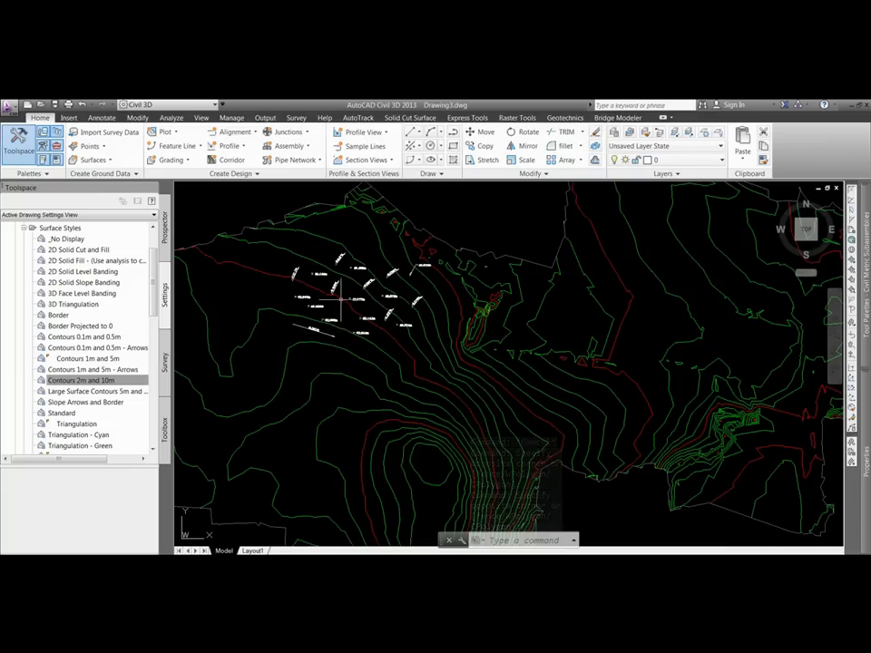
{"action": "scroll", "coordinate": [339, 275], "scroll_direction": "up", "scroll_amount": 4}
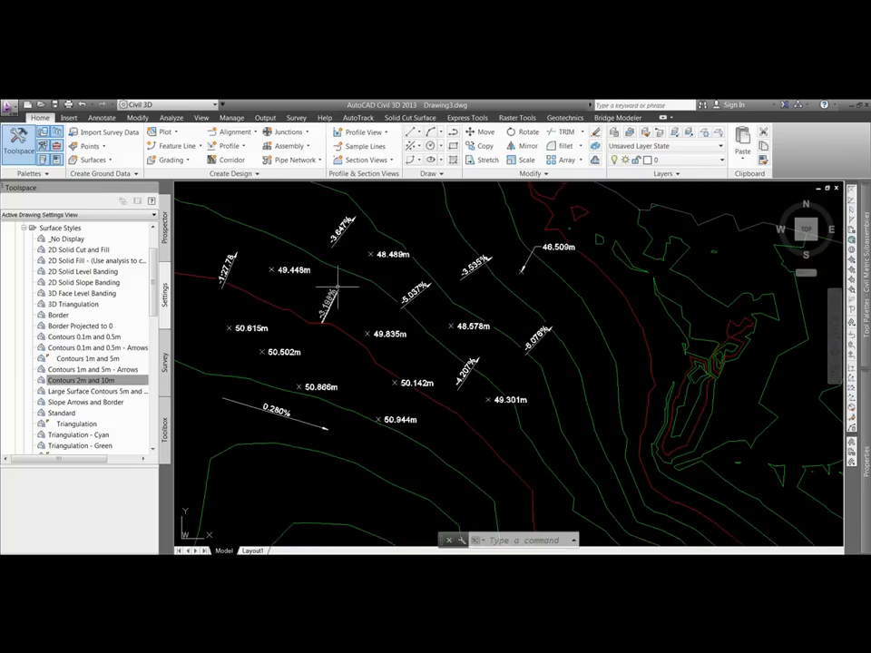
{"action": "middle_click_drag", "start_coordinate": [324, 286], "coordinate": [328, 300]}
{"action": "scroll", "coordinate": [412, 311], "scroll_direction": "down", "scroll_amount": 5}
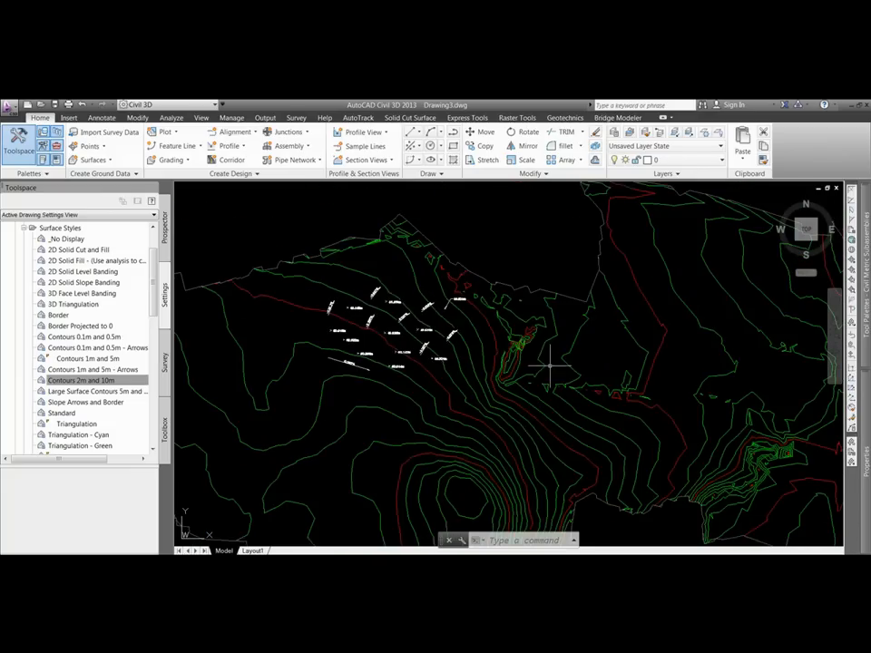
{"action": "scroll", "coordinate": [399, 324], "scroll_direction": "up", "scroll_amount": 5}
{"action": "middle_click_drag", "start_coordinate": [356, 324], "coordinate": [365, 289]}
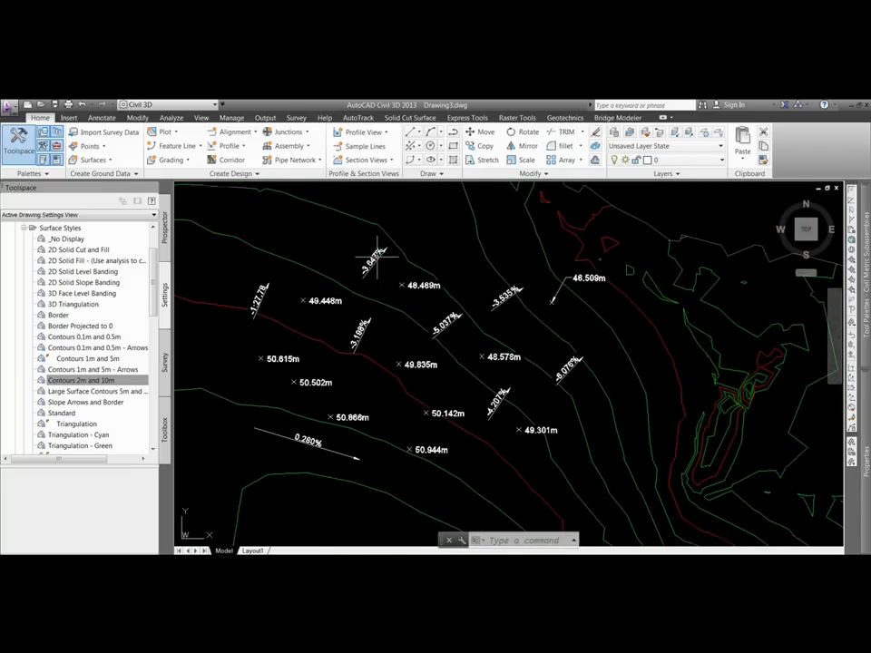
Step: Select all slope labels on the surface by similarity to one of them and erase them
{"action": "left_click", "coordinate": [358, 330]}
{"action": "right_click", "coordinate": [375, 304]}
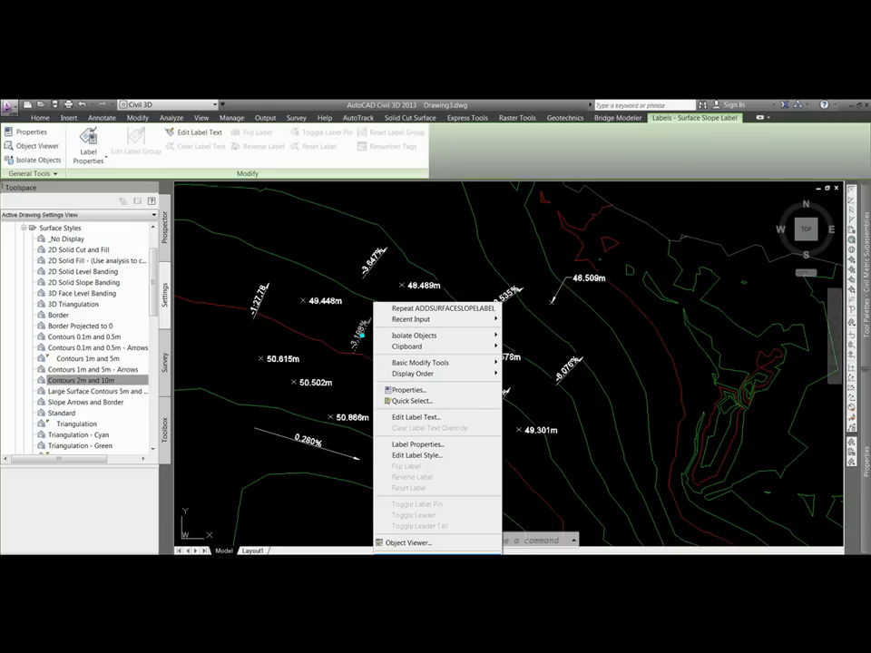
{"action": "left_click", "coordinate": [418, 554]}
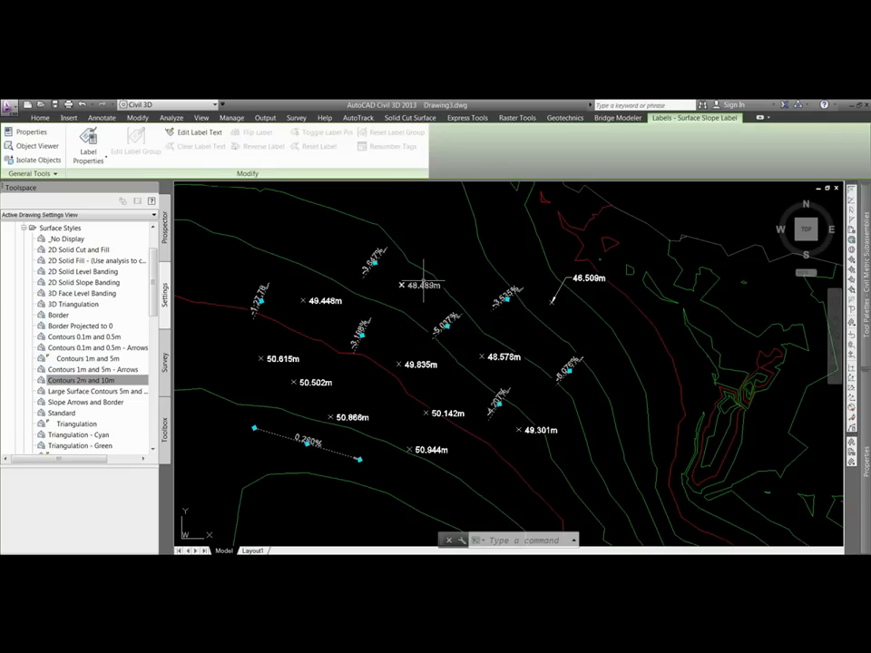
{"action": "type", "text": "e"}
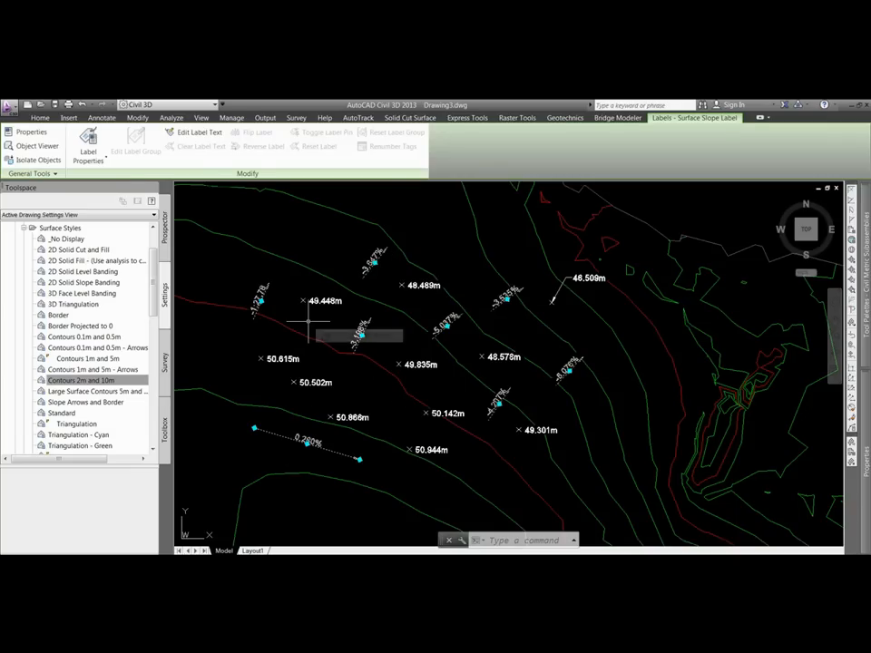
{"action": "key", "text": "Return"}
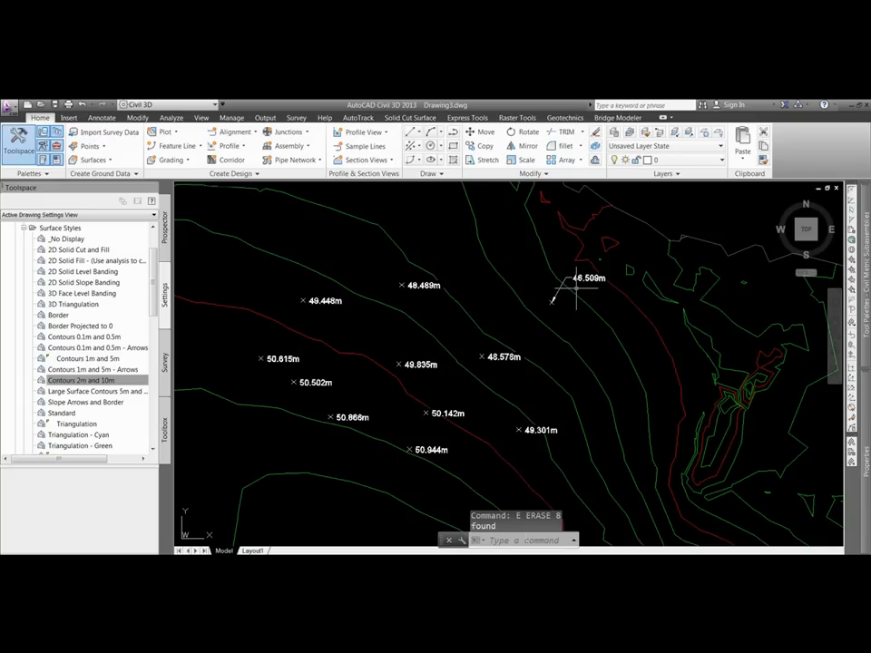
Step: Erase all spot level labels from the surface
{"action": "scroll", "coordinate": [418, 318], "scroll_direction": "down", "scroll_amount": 2}
{"action": "left_click", "coordinate": [281, 248]}
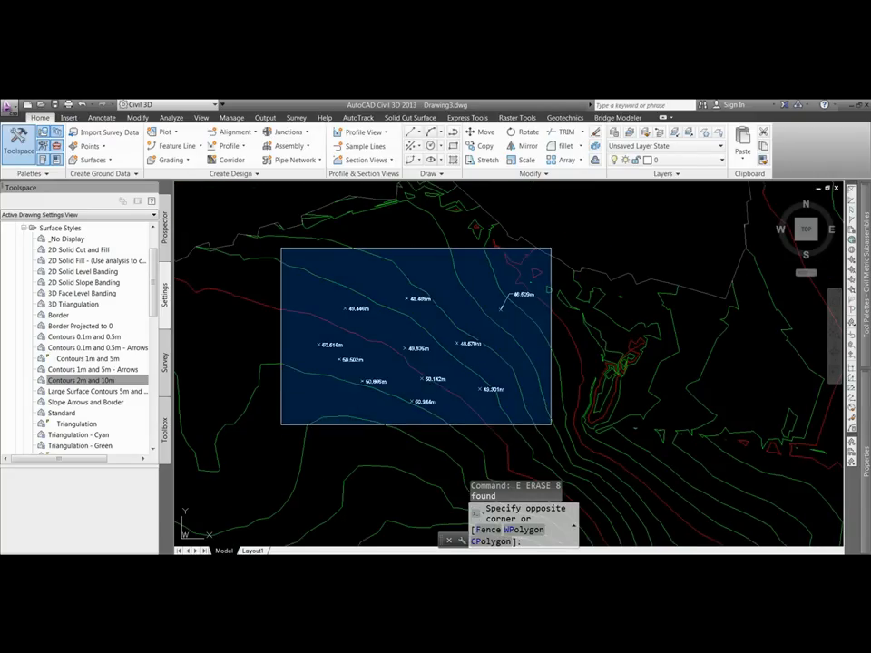
{"action": "left_click", "coordinate": [551, 424]}
{"action": "type", "text": "e"}
{"action": "key", "text": "Return"}
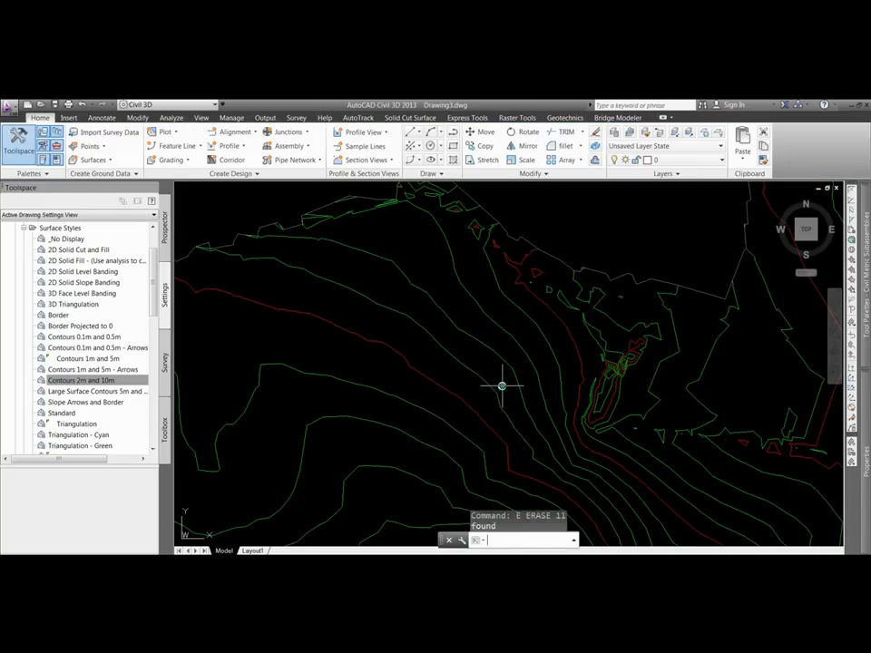
{"action": "key", "text": "Escape"}
{"action": "key", "text": "Escape"}
{"action": "key", "text": "Escape"}
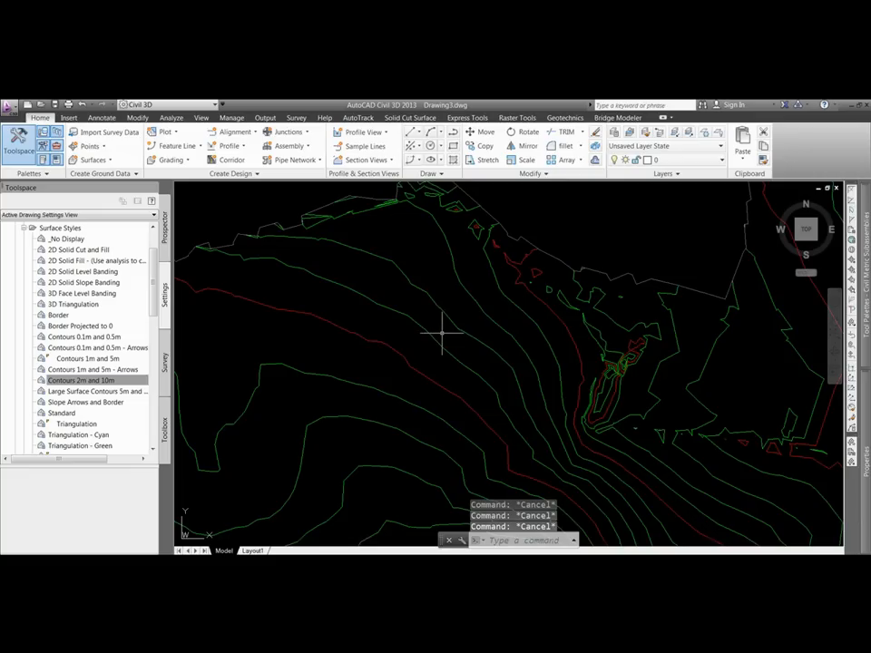
Step: Draw a water drop path on surface EG as a 3D polyline with a start marker, beginning at the north side of the closed hilltop contours
{"action": "mouse_move", "coordinate": [443, 333]}
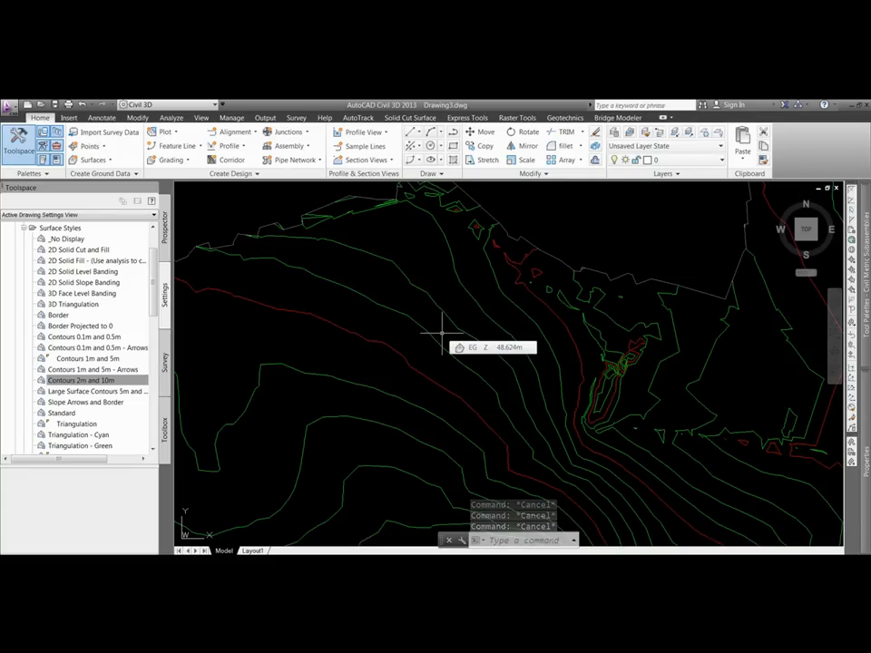
{"action": "scroll", "coordinate": [417, 319], "scroll_direction": "down", "scroll_amount": 2}
{"action": "middle_click_drag", "start_coordinate": [418, 321], "coordinate": [403, 295]}
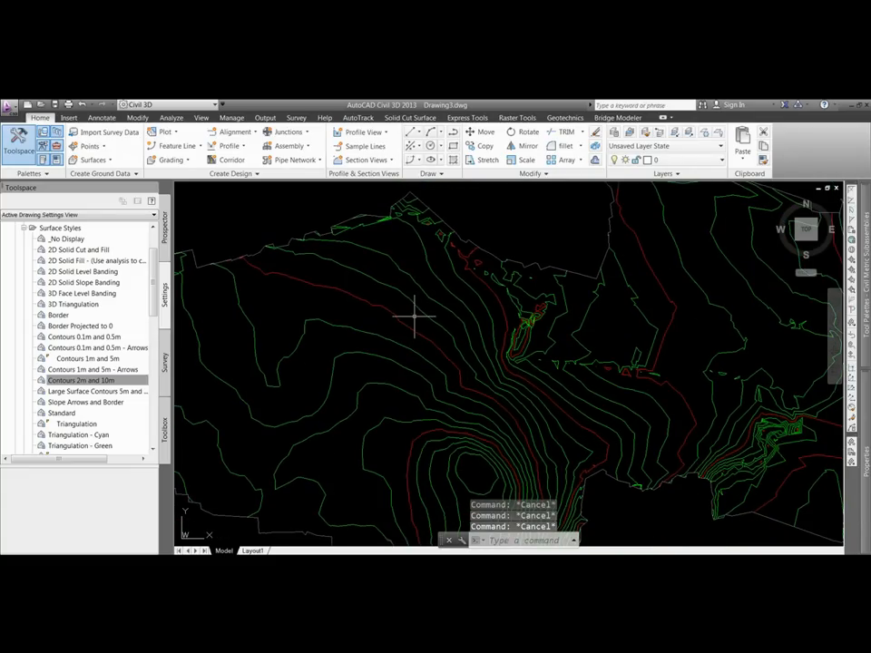
{"action": "middle_click_drag", "start_coordinate": [381, 383], "coordinate": [370, 339]}
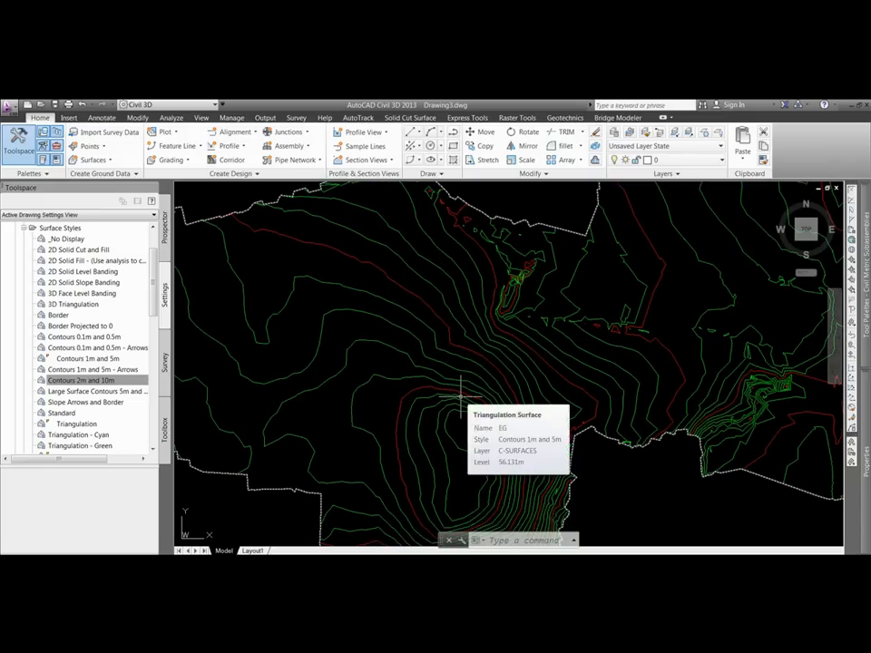
{"action": "left_click", "coordinate": [458, 396]}
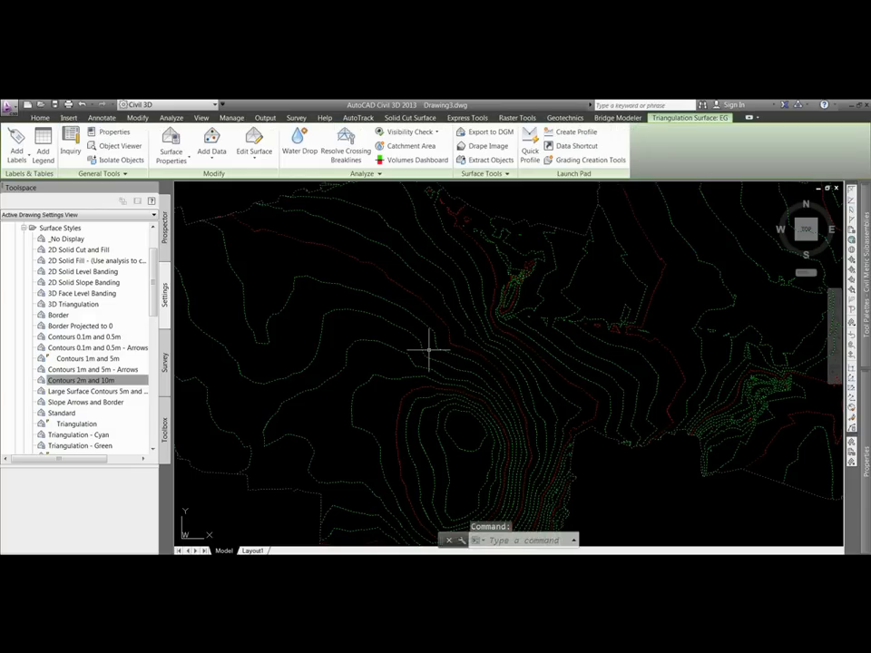
{"action": "scroll", "coordinate": [432, 352], "scroll_direction": "down", "scroll_amount": 2}
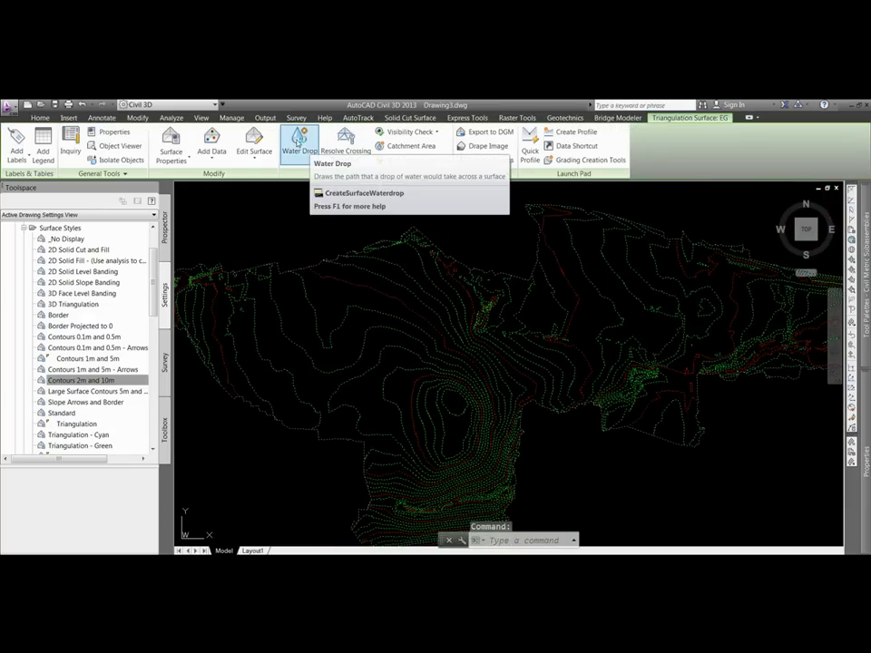
{"action": "left_click", "coordinate": [299, 150]}
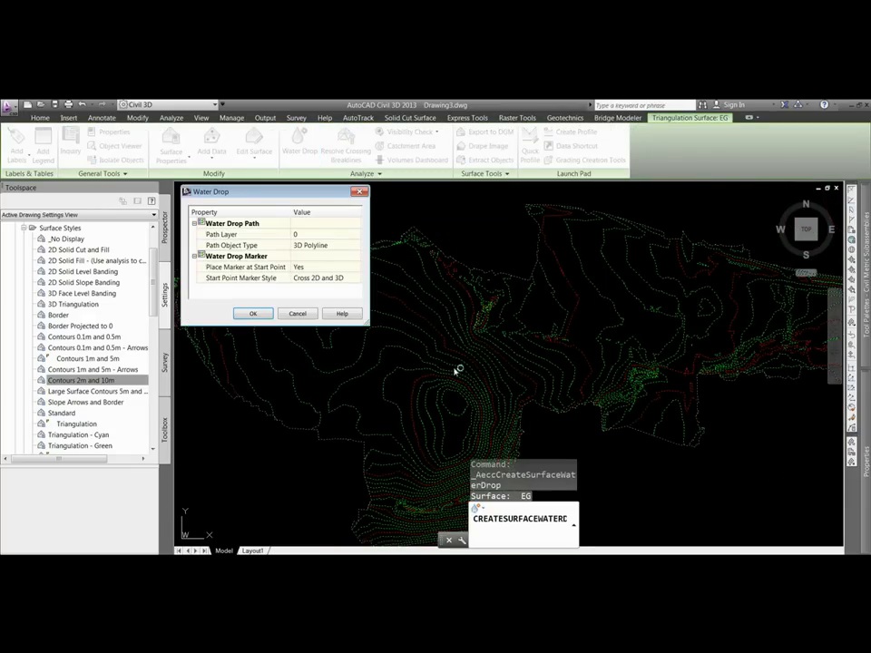
{"action": "left_click", "coordinate": [263, 314]}
{"action": "scroll", "coordinate": [451, 366], "scroll_direction": "up", "scroll_amount": 5}
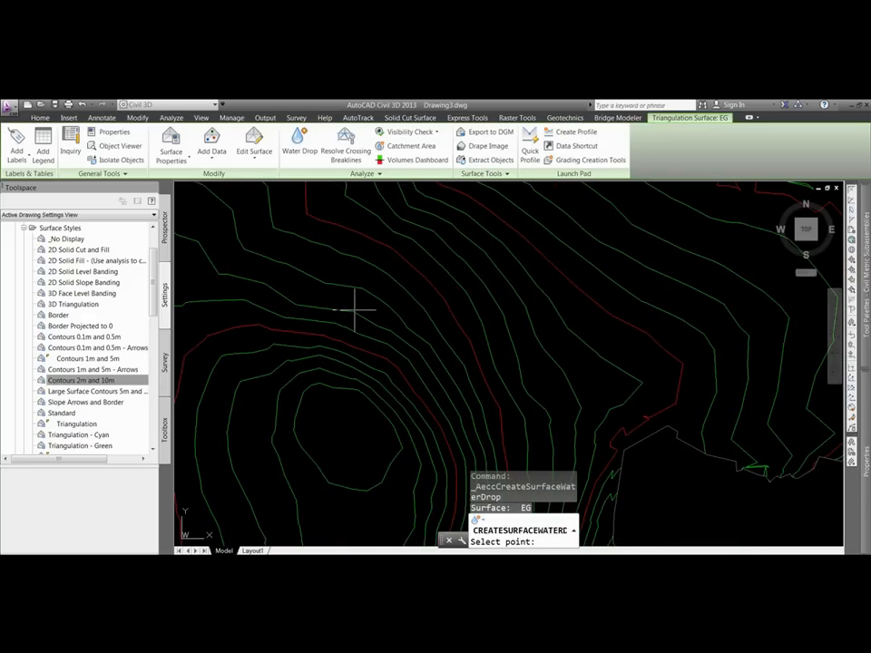
{"action": "left_click", "coordinate": [338, 378]}
{"action": "scroll", "coordinate": [368, 373], "scroll_direction": "down", "scroll_amount": 3}
{"action": "middle_click_drag", "start_coordinate": [367, 371], "coordinate": [339, 425]}
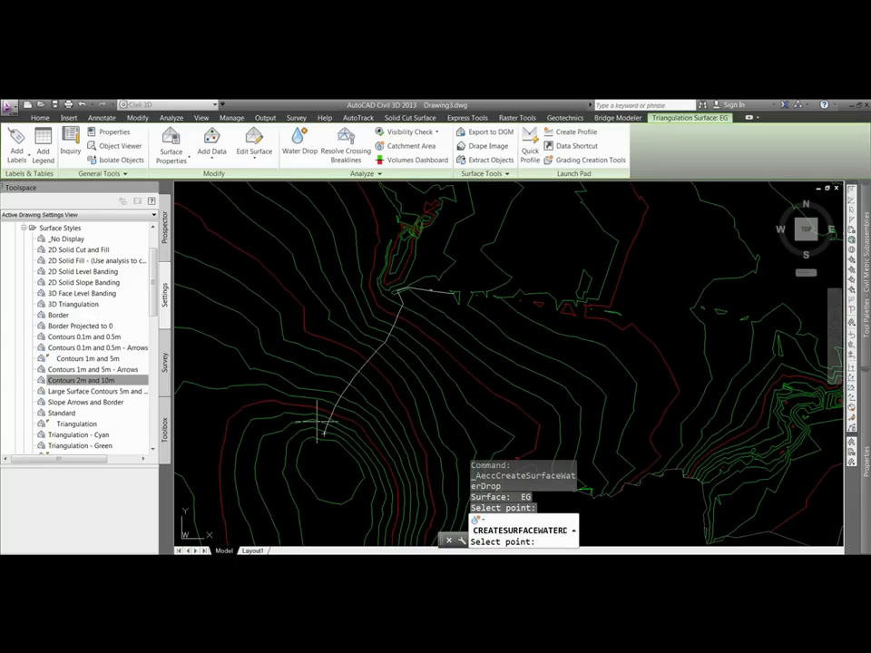
Step: Draw further water drop paths on surface EG from points west and northwest of the hill and in the eastern area
{"action": "scroll", "coordinate": [319, 428], "scroll_direction": "up", "scroll_amount": 2}
{"action": "scroll", "coordinate": [444, 338], "scroll_direction": "up", "scroll_amount": 1}
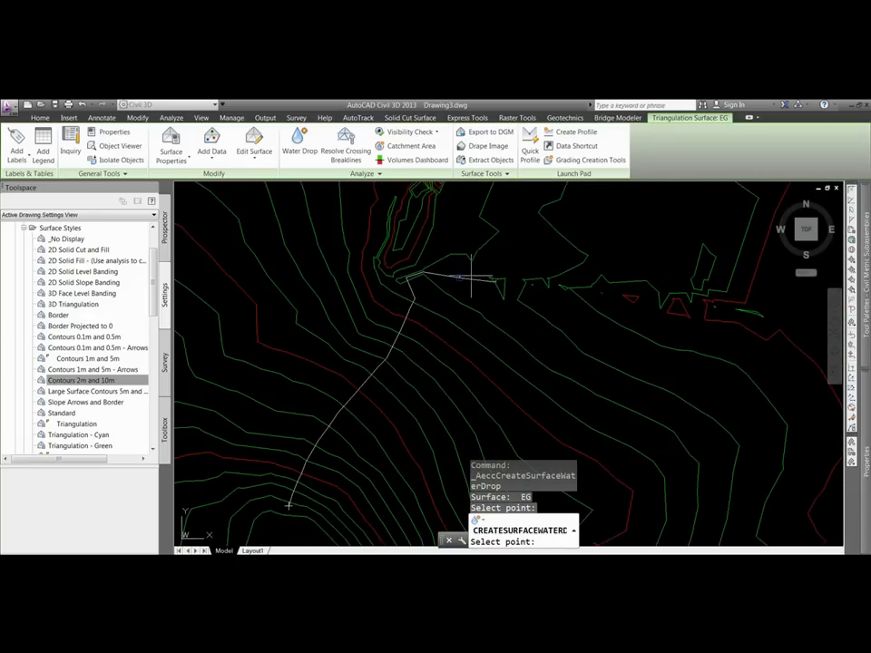
{"action": "scroll", "coordinate": [506, 280], "scroll_direction": "up", "scroll_amount": 4}
{"action": "scroll", "coordinate": [495, 364], "scroll_direction": "down", "scroll_amount": 5}
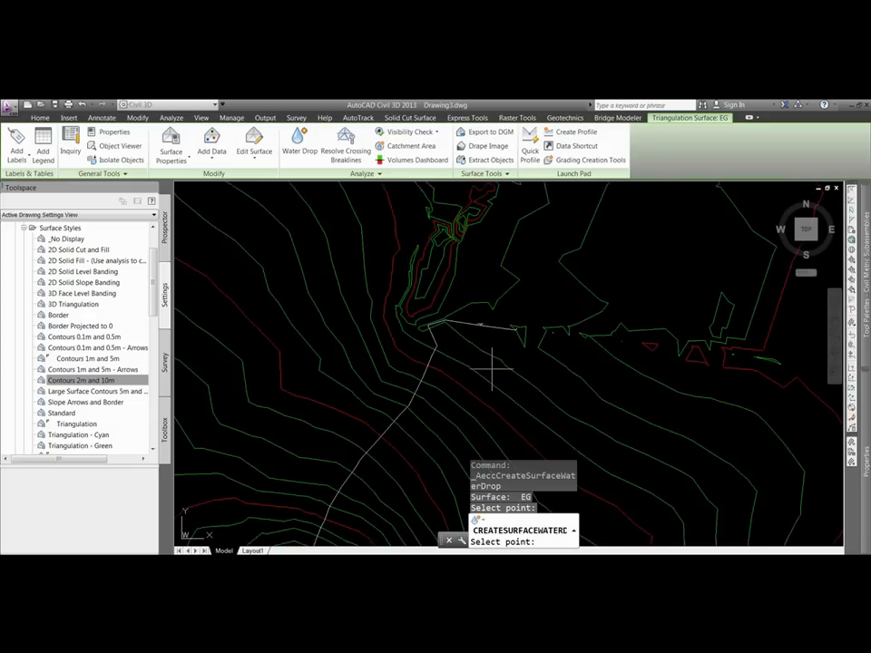
{"action": "left_click", "coordinate": [342, 432]}
{"action": "scroll", "coordinate": [352, 436], "scroll_direction": "down", "scroll_amount": 2}
{"action": "scroll", "coordinate": [377, 422], "scroll_direction": "down", "scroll_amount": 2}
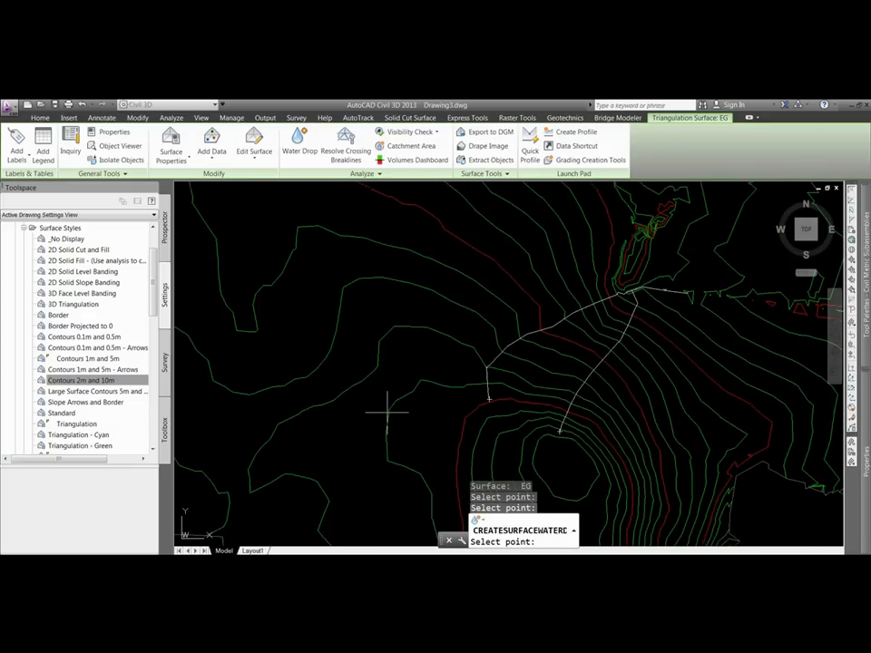
{"action": "left_click", "coordinate": [389, 410]}
{"action": "scroll", "coordinate": [383, 413], "scroll_direction": "down", "scroll_amount": 2}
{"action": "left_click", "coordinate": [424, 342]}
{"action": "left_click", "coordinate": [560, 358]}
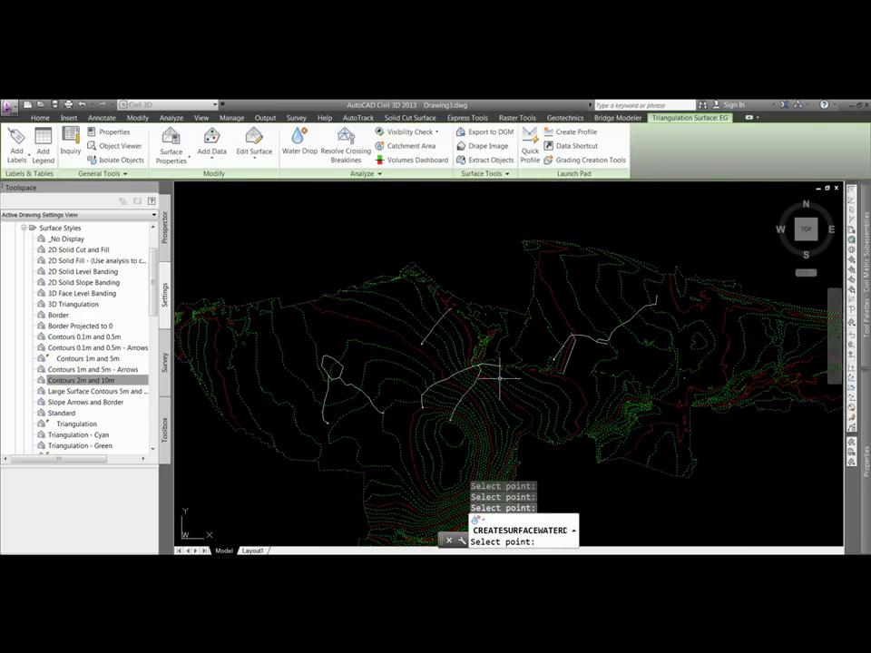
{"action": "key", "text": "Escape"}
{"action": "key", "text": "Escape"}
{"action": "key", "text": "Escape"}
{"action": "scroll", "coordinate": [497, 372], "scroll_direction": "up", "scroll_amount": 8}
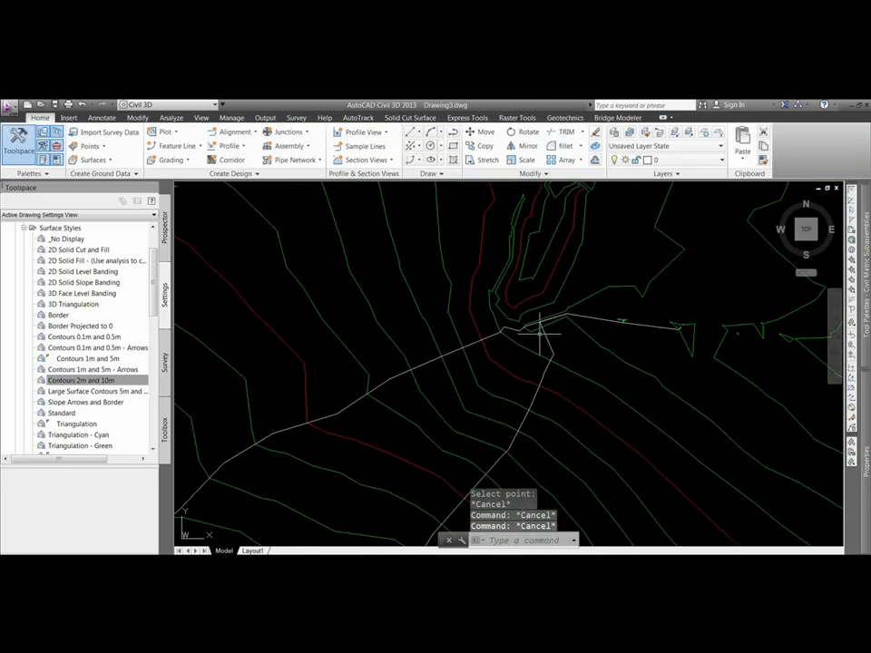
Step: Delineate the catchment area on surface EG as a 3D polyline, with its marked discharge point at the water drop path's low-point end
{"action": "scroll", "coordinate": [659, 329], "scroll_direction": "up", "scroll_amount": 5}
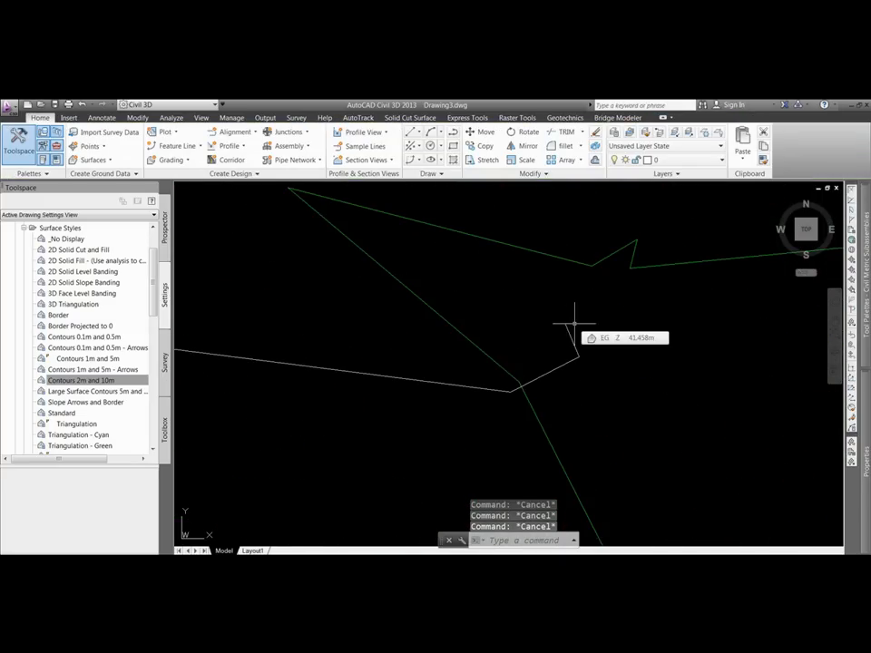
{"action": "scroll", "coordinate": [572, 325], "scroll_direction": "down", "scroll_amount": 4}
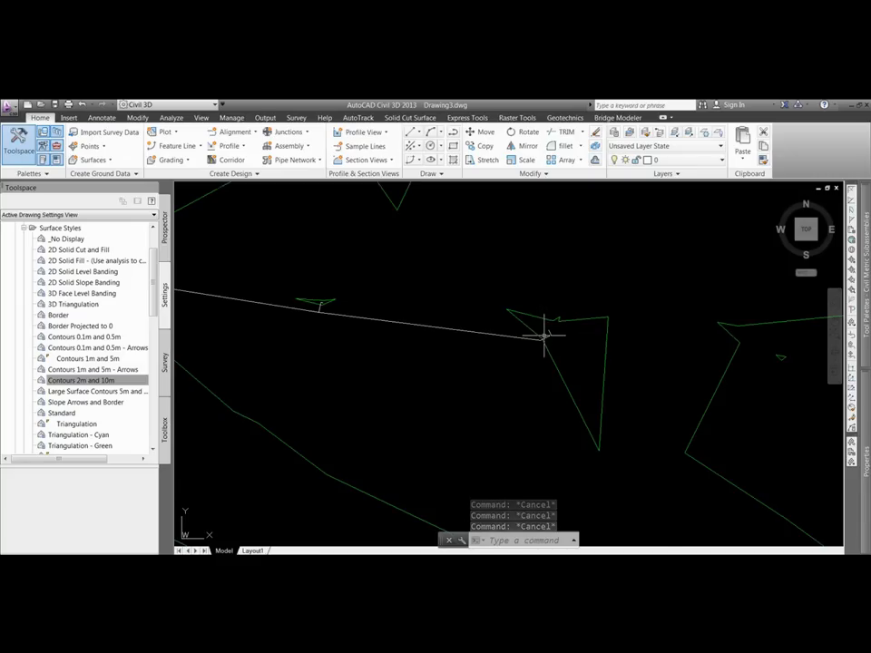
{"action": "scroll", "coordinate": [542, 332], "scroll_direction": "down", "scroll_amount": 3}
{"action": "left_click", "coordinate": [477, 273]}
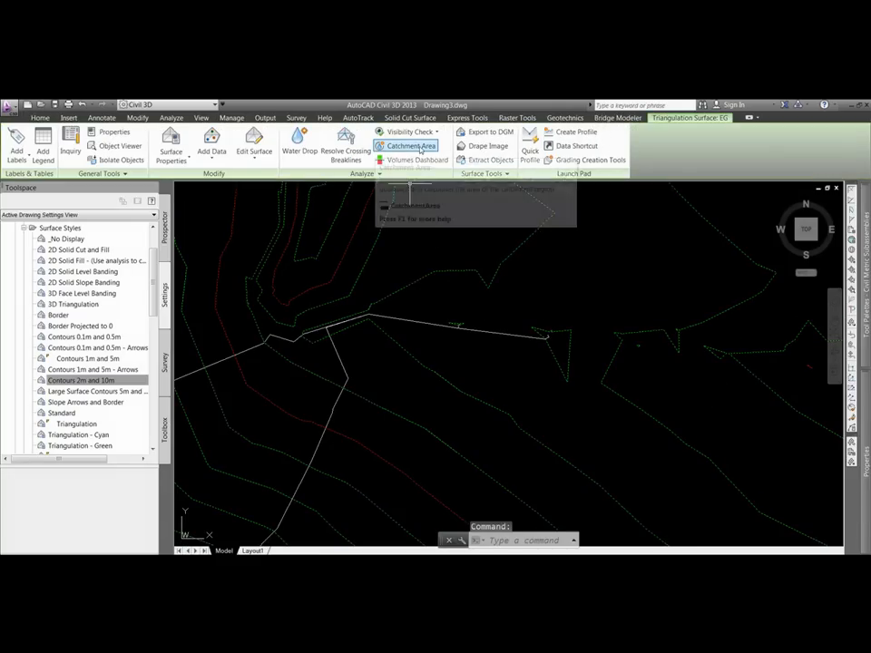
{"action": "left_click", "coordinate": [411, 146]}
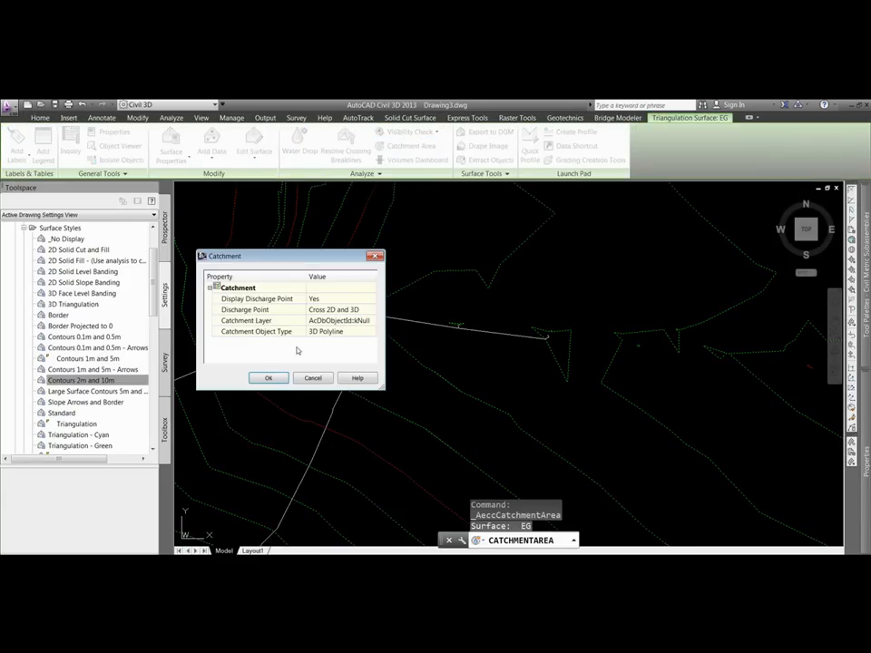
{"action": "left_click", "coordinate": [273, 379]}
{"action": "scroll", "coordinate": [444, 361], "scroll_direction": "up", "scroll_amount": 5}
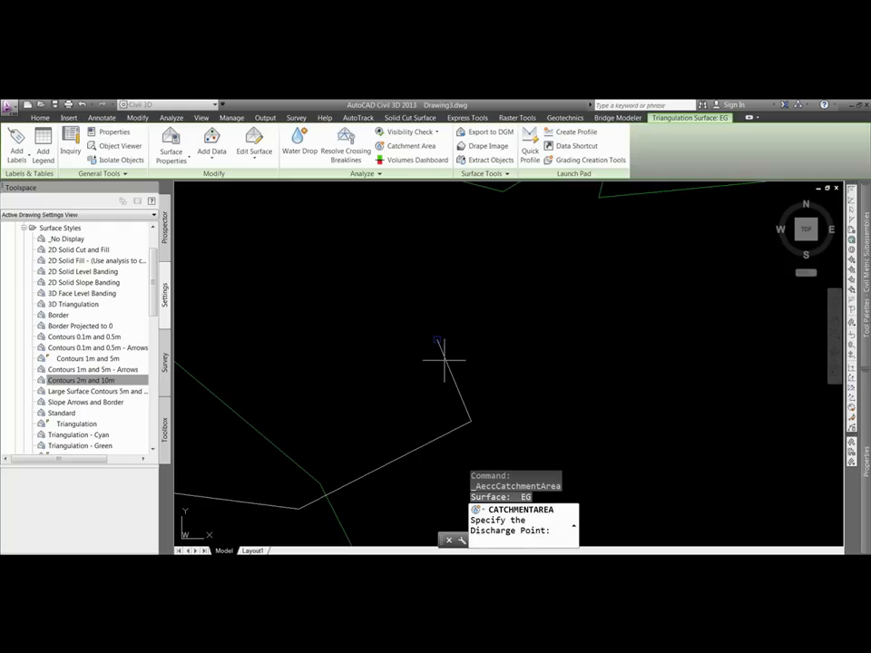
{"action": "left_click", "coordinate": [444, 346]}
{"action": "scroll", "coordinate": [446, 350], "scroll_direction": "down", "scroll_amount": 4}
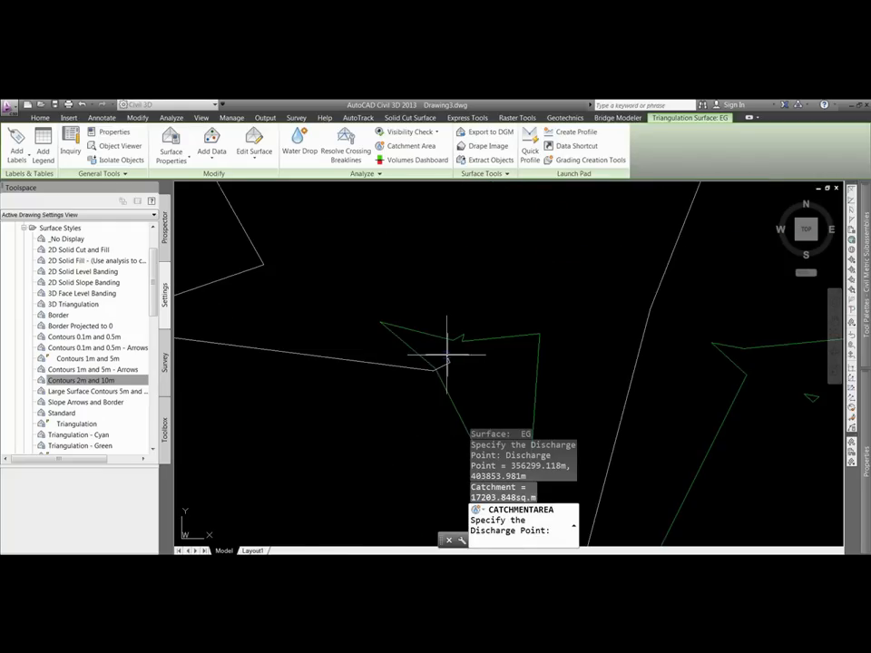
{"action": "key", "text": "Escape"}
{"action": "key", "text": "Escape"}
{"action": "key", "text": "Escape"}
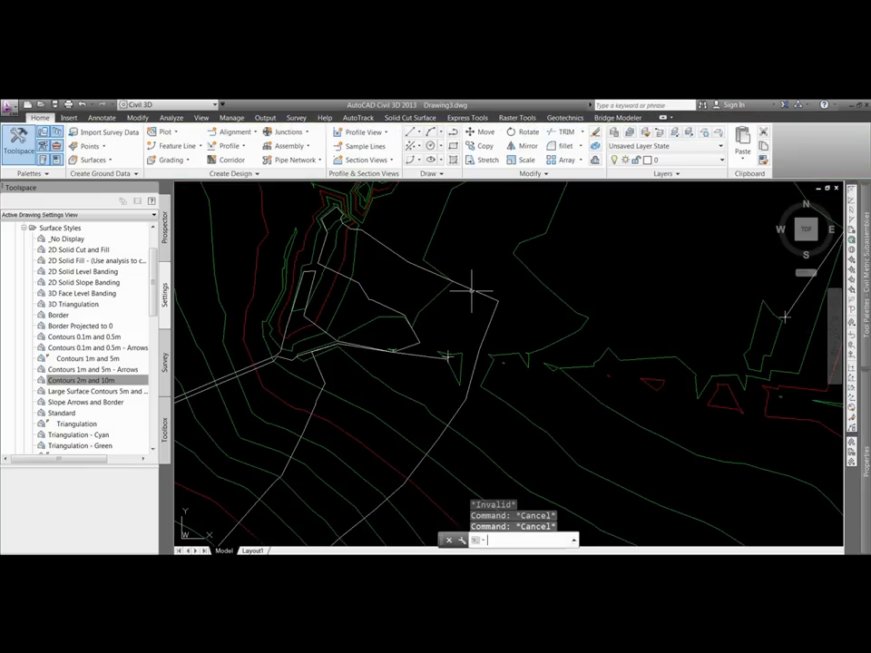
{"action": "key", "text": "Escape"}
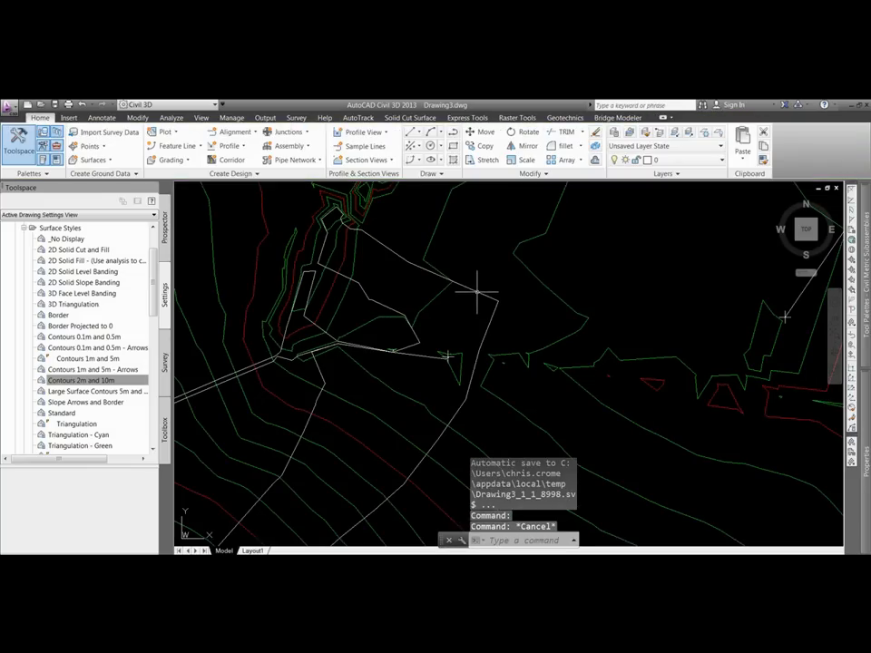
Step: Highlight the catchment boundary and examine its extent around the discharge point and the water drop paths
{"action": "left_click", "coordinate": [477, 291]}
{"action": "scroll", "coordinate": [488, 257], "scroll_direction": "down", "scroll_amount": 4}
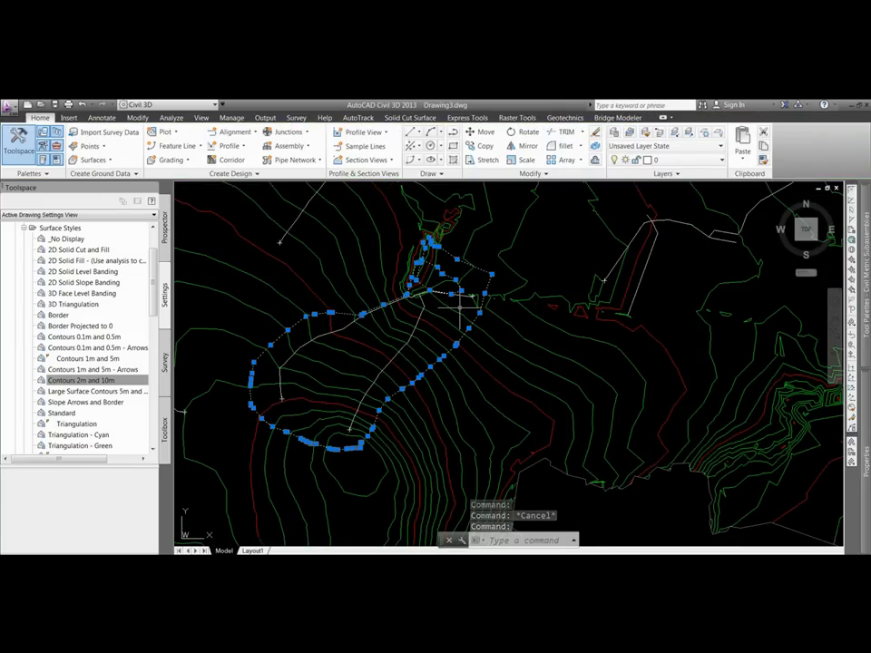
{"action": "scroll", "coordinate": [461, 305], "scroll_direction": "up", "scroll_amount": 8}
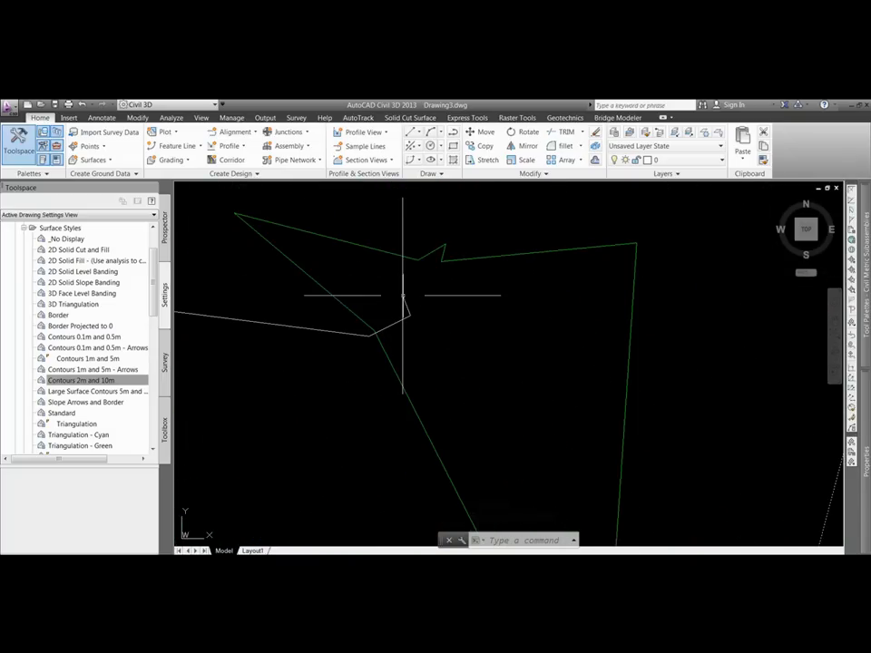
{"action": "scroll", "coordinate": [476, 277], "scroll_direction": "down", "scroll_amount": 8}
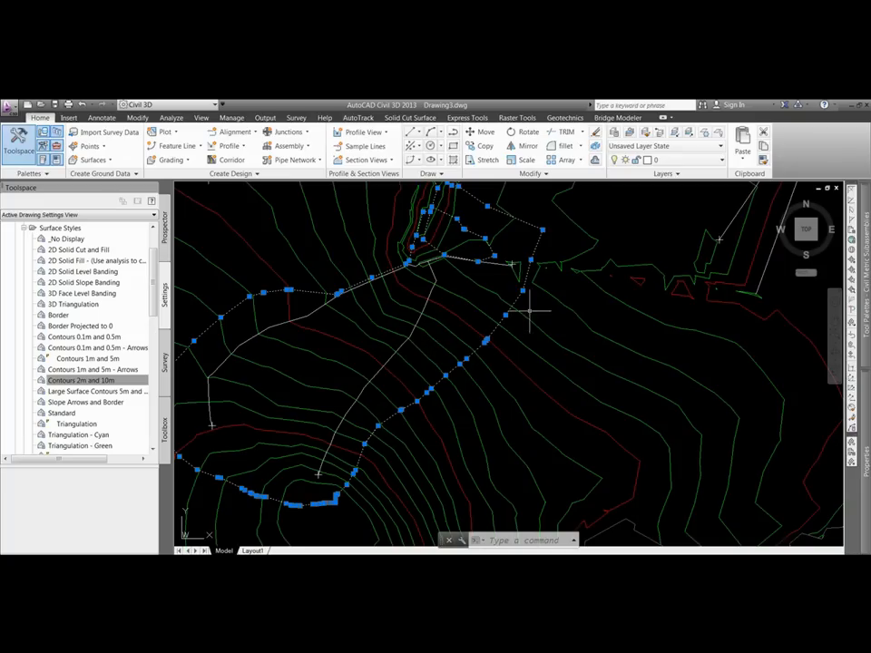
{"action": "scroll", "coordinate": [536, 326], "scroll_direction": "down", "scroll_amount": 3}
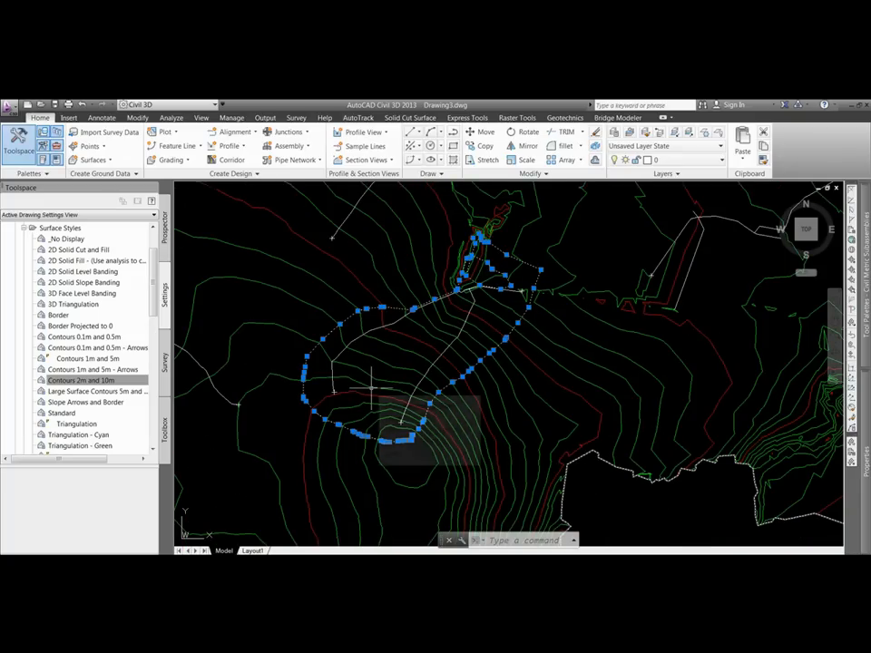
{"action": "key", "text": "Escape"}
{"action": "left_click", "coordinate": [399, 354]}
{"action": "key", "text": "Escape"}
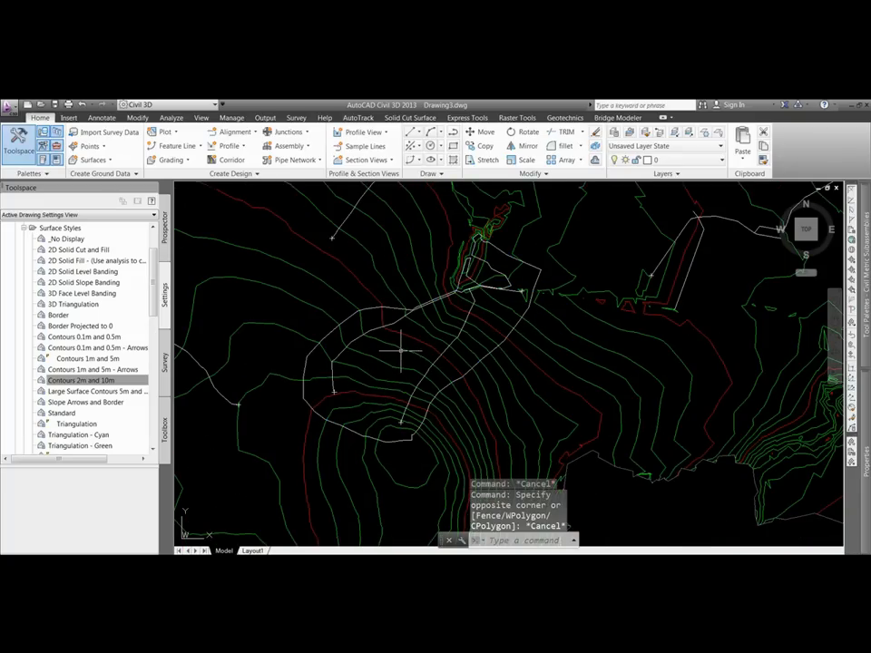
Step: Draw water drop paths as 3D polylines with start markers on surface EG from points in the catchment's southwest and middle
{"action": "left_click", "coordinate": [418, 362]}
{"action": "left_click", "coordinate": [298, 147]}
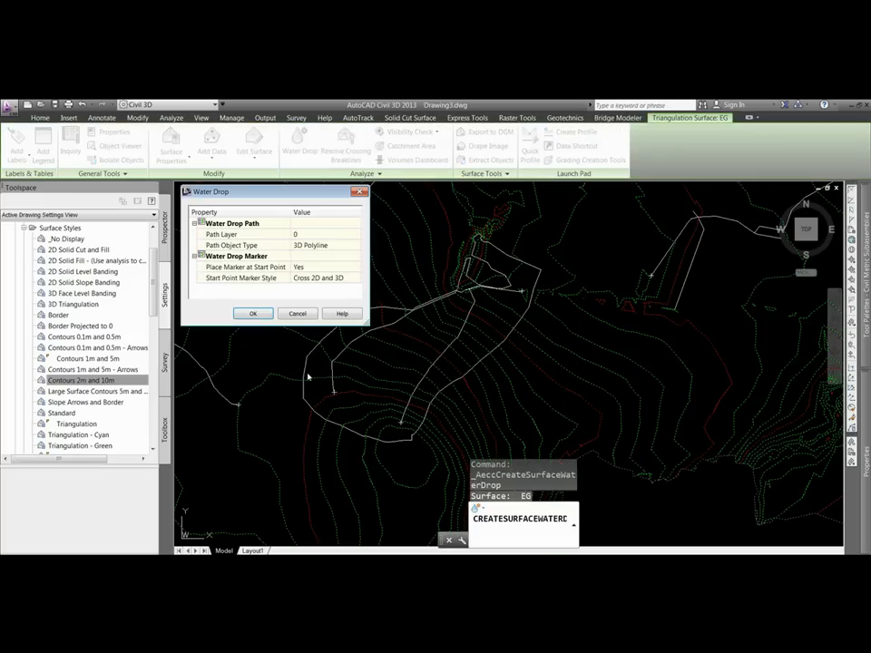
{"action": "left_click", "coordinate": [269, 313]}
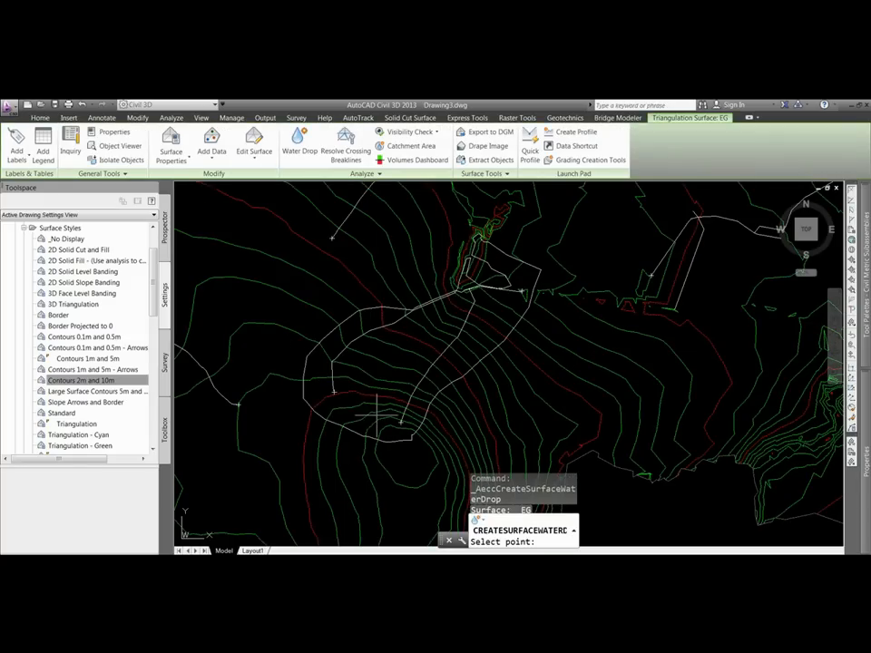
{"action": "left_click", "coordinate": [394, 373]}
{"action": "scroll", "coordinate": [504, 265], "scroll_direction": "up", "scroll_amount": 5}
Step: Draw more water drop paths from two points in the catchment's northeast end and one on the slope south of the discharge point
{"action": "left_click", "coordinate": [502, 293]}
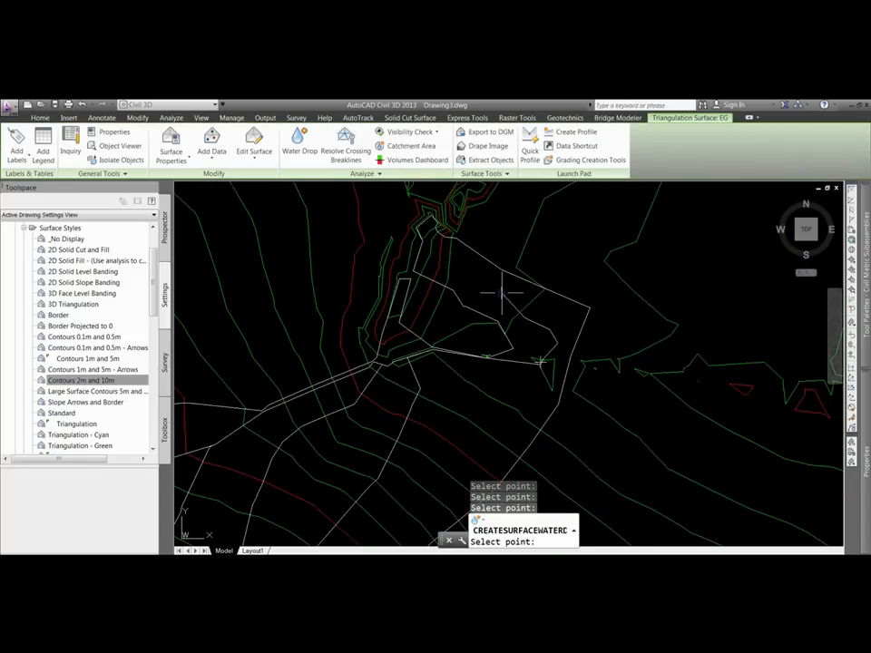
{"action": "scroll", "coordinate": [561, 312], "scroll_direction": "up", "scroll_amount": 2}
{"action": "left_click", "coordinate": [562, 312]}
{"action": "middle_click_drag", "start_coordinate": [435, 427], "coordinate": [405, 298]}
{"action": "left_click", "coordinate": [375, 406]}
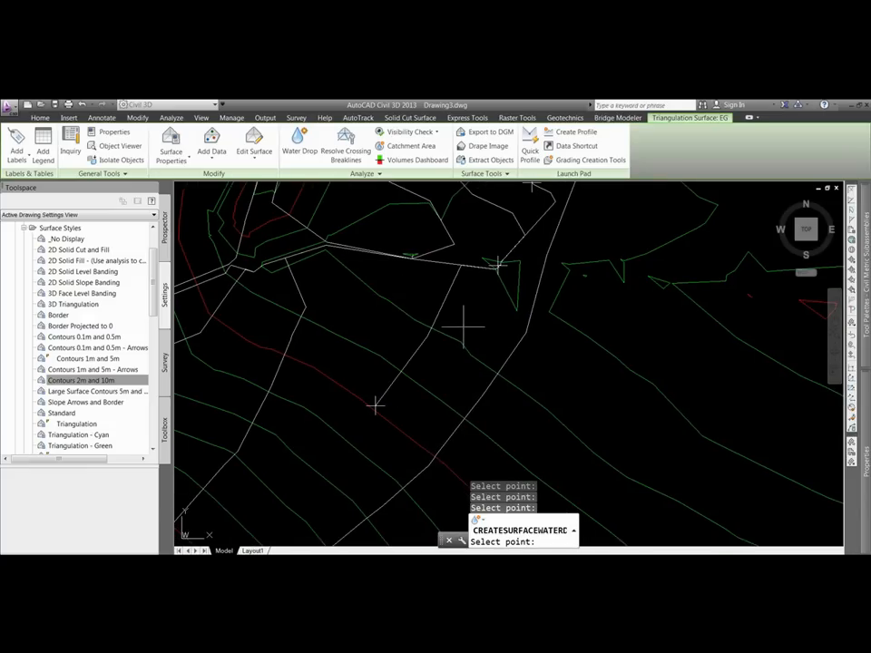
{"action": "key", "text": "Escape"}
{"action": "key", "text": "Escape"}
{"action": "key", "text": "Escape"}
{"action": "key", "text": "Escape"}
{"action": "scroll", "coordinate": [490, 263], "scroll_direction": "up", "scroll_amount": 3}
{"action": "scroll", "coordinate": [469, 281], "scroll_direction": "down", "scroll_amount": 4}
{"action": "middle_click_drag", "start_coordinate": [417, 370], "coordinate": [492, 353]}
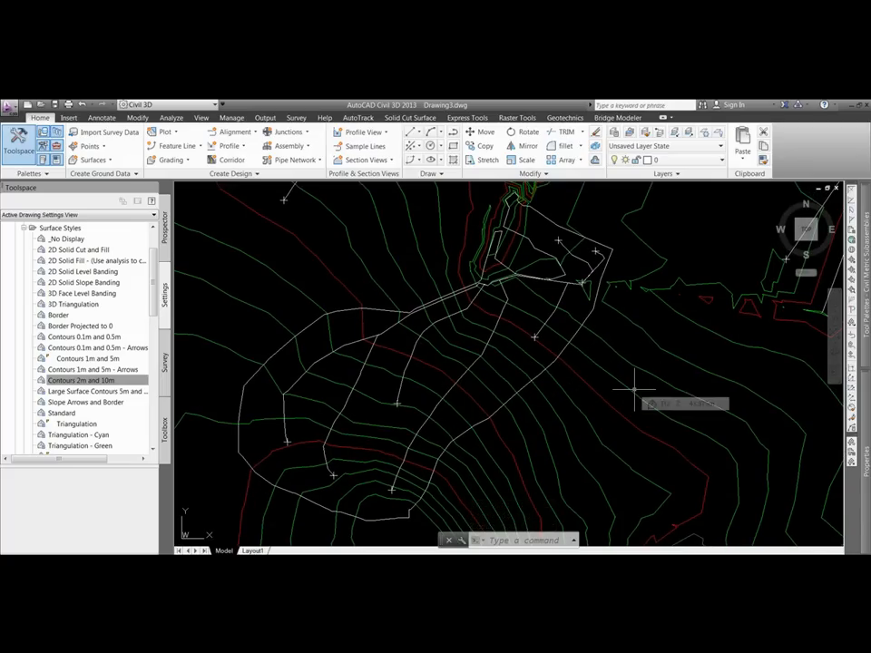
{"action": "mouse_move", "coordinate": [622, 376]}
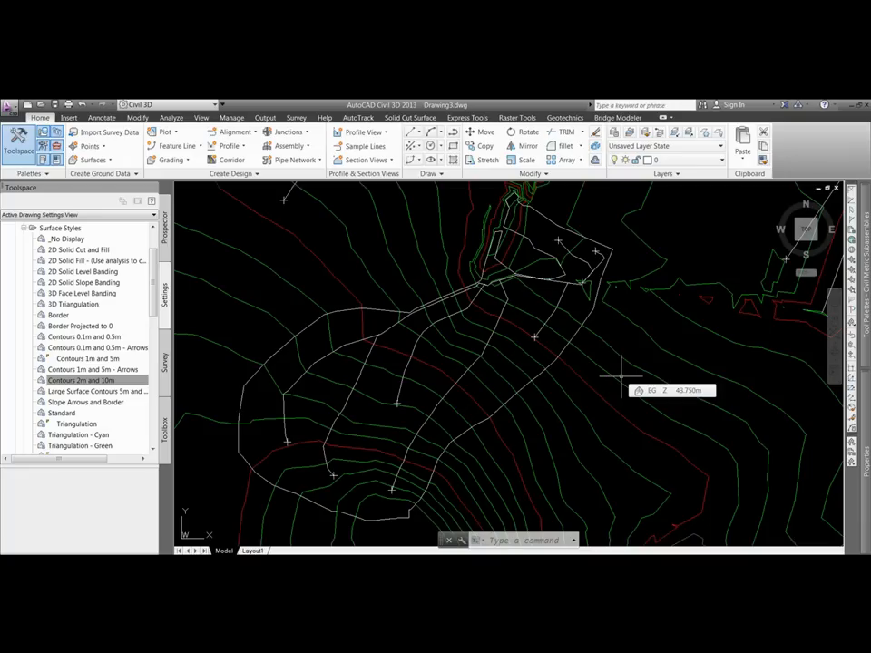
Step: Erase all water drop paths, catchment boundaries and their markers from the surface with one window selection
{"action": "key", "text": "Escape"}
{"action": "scroll", "coordinate": [506, 384], "scroll_direction": "down", "scroll_amount": 5}
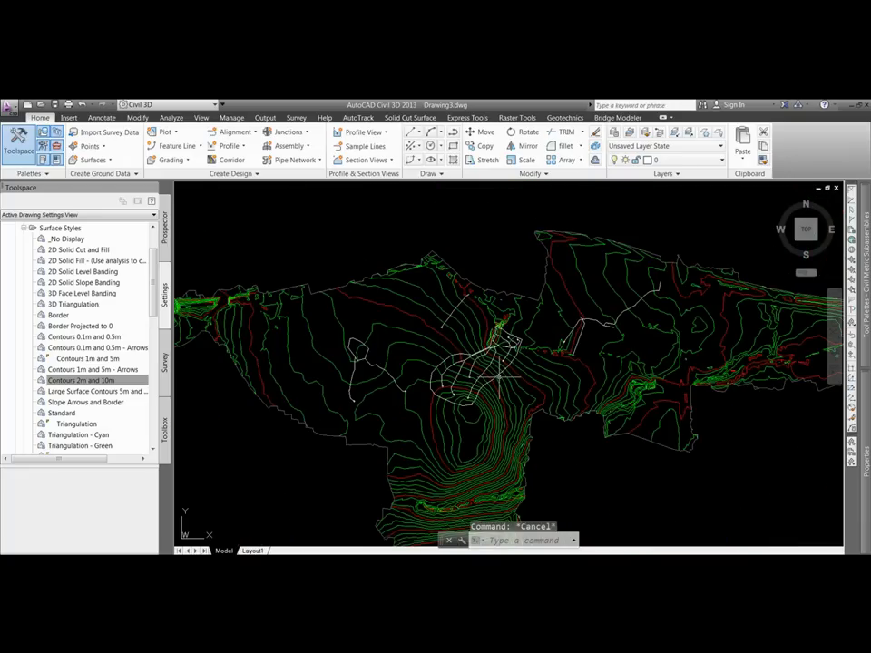
{"action": "key", "text": "Escape"}
{"action": "left_click", "coordinate": [268, 228]}
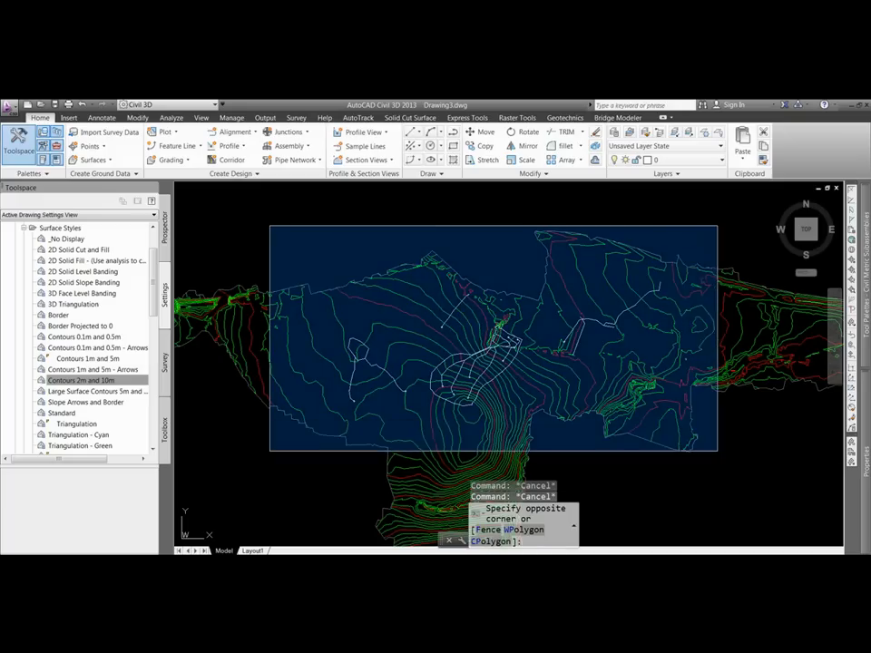
{"action": "left_click", "coordinate": [717, 430]}
{"action": "type", "text": "E"}
{"action": "key", "text": "Return"}
{"action": "key", "text": "Escape"}
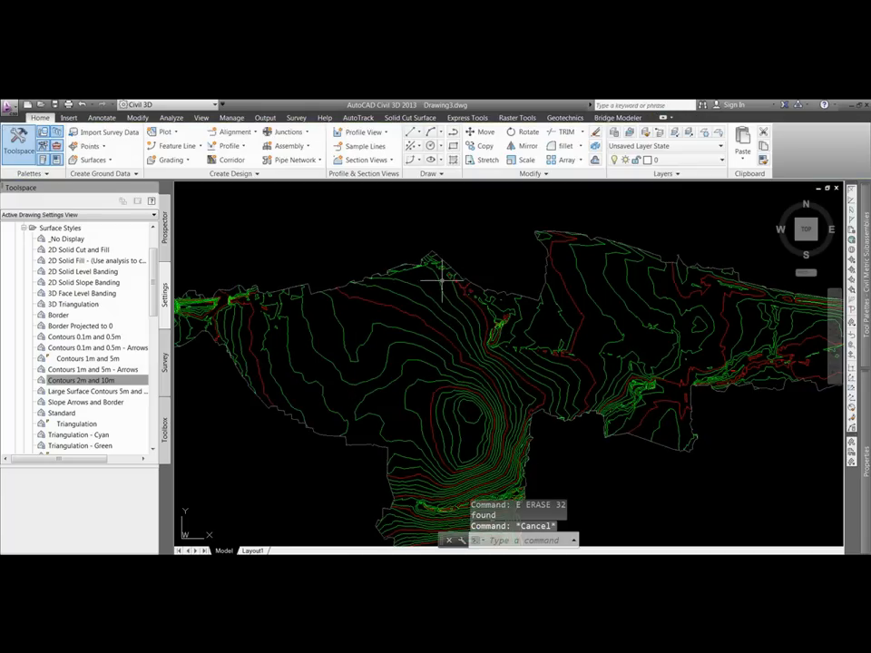
Step: Set the surface style of EG to 2D Solid Level Banding in its surface properties
{"action": "scroll", "coordinate": [449, 300], "scroll_direction": "down", "scroll_amount": 2}
{"action": "middle_click_drag", "start_coordinate": [437, 353], "coordinate": [428, 330]}
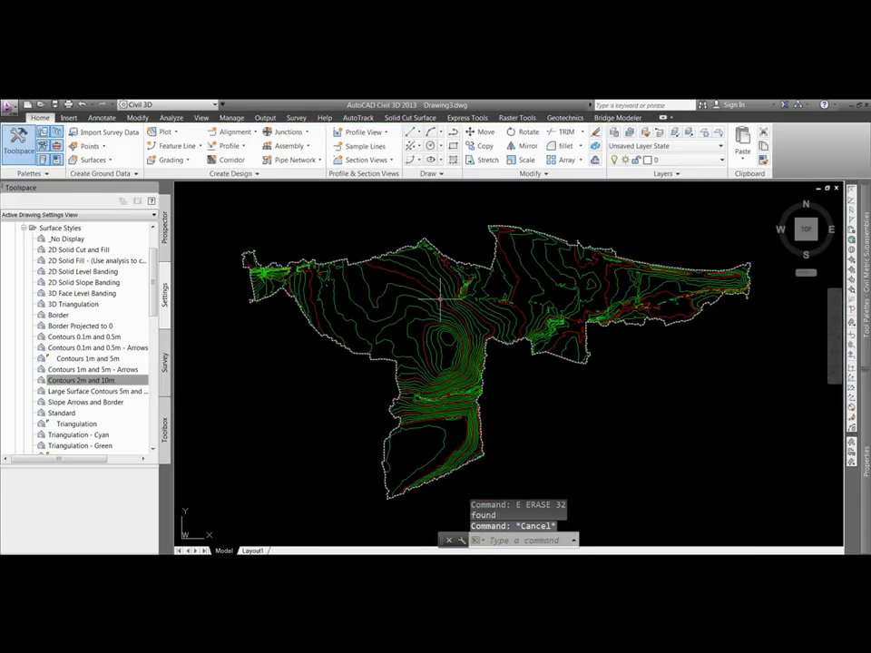
{"action": "scroll", "coordinate": [448, 314], "scroll_direction": "up", "scroll_amount": 2}
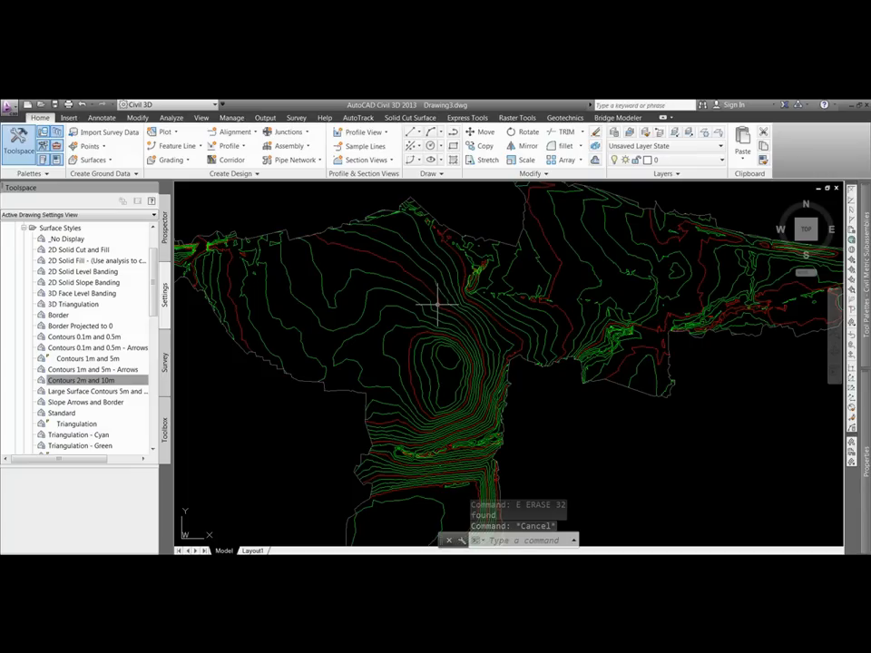
{"action": "left_click", "coordinate": [438, 303]}
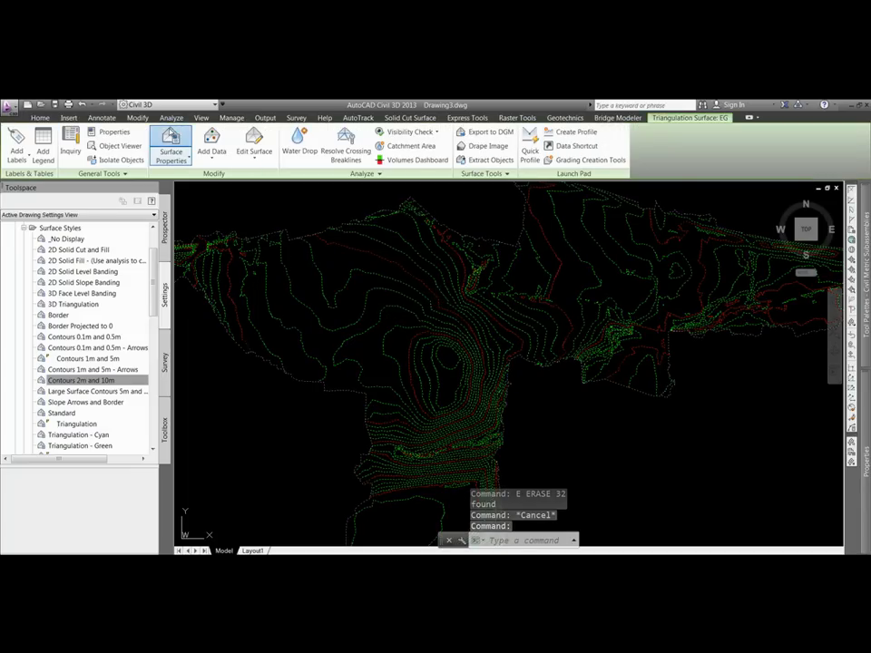
{"action": "left_click", "coordinate": [187, 139]}
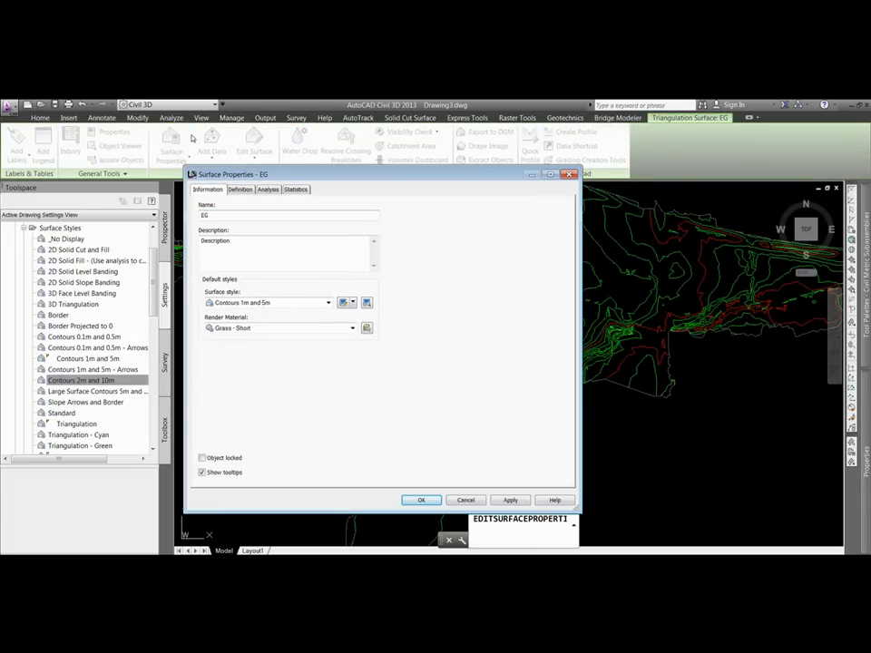
{"action": "left_click", "coordinate": [240, 303]}
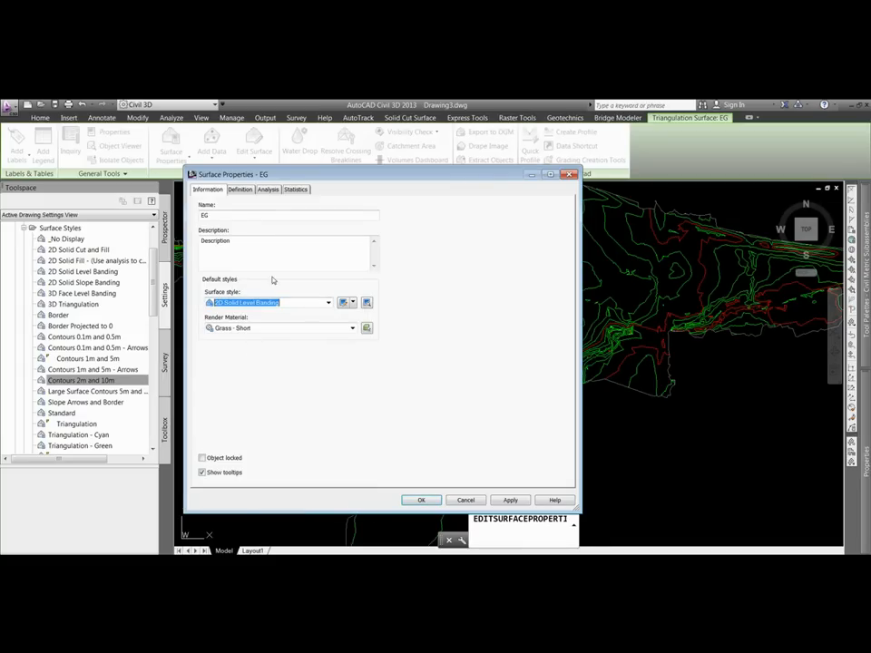
Step: Run a Levels analysis on EG with 8 ranges and review the range limits and colour scheme
{"action": "left_click", "coordinate": [269, 190]}
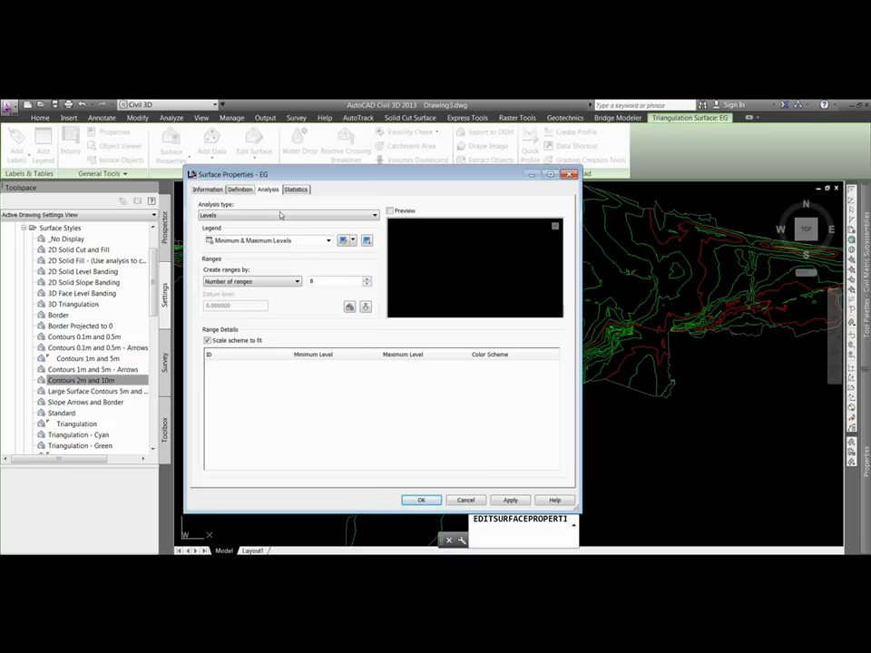
{"action": "left_click", "coordinate": [366, 306]}
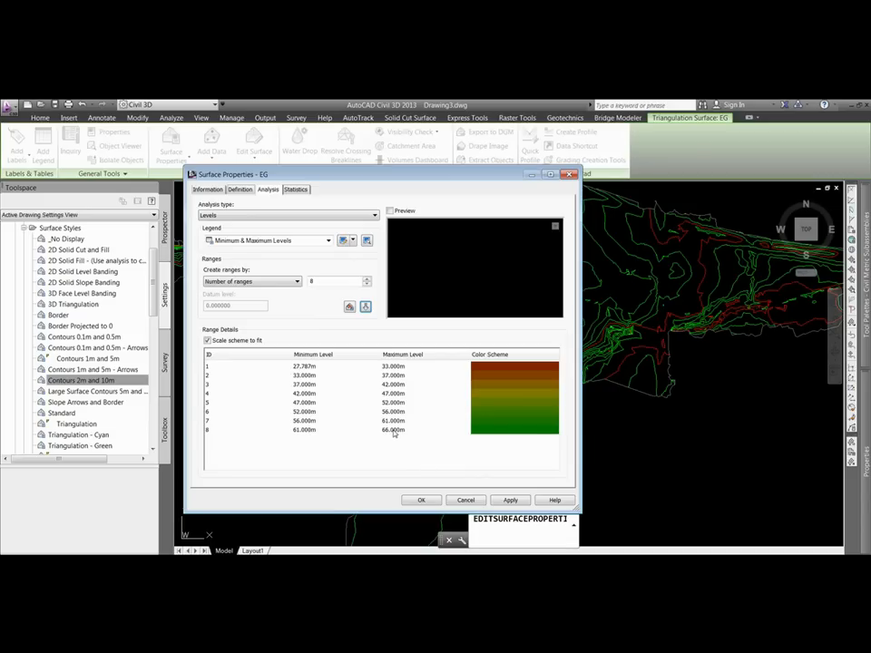
{"action": "left_click", "coordinate": [302, 367]}
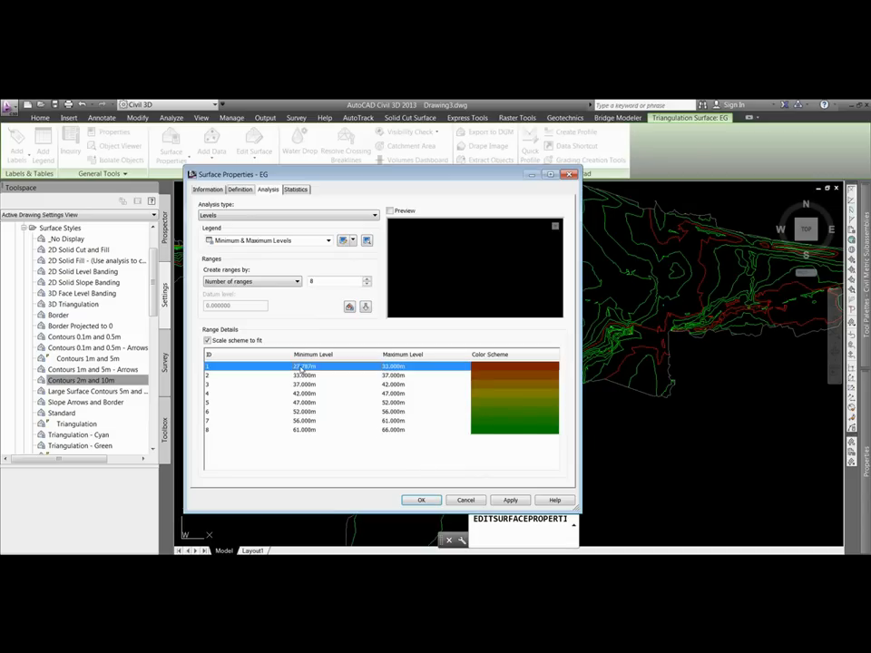
{"action": "left_click", "coordinate": [397, 431]}
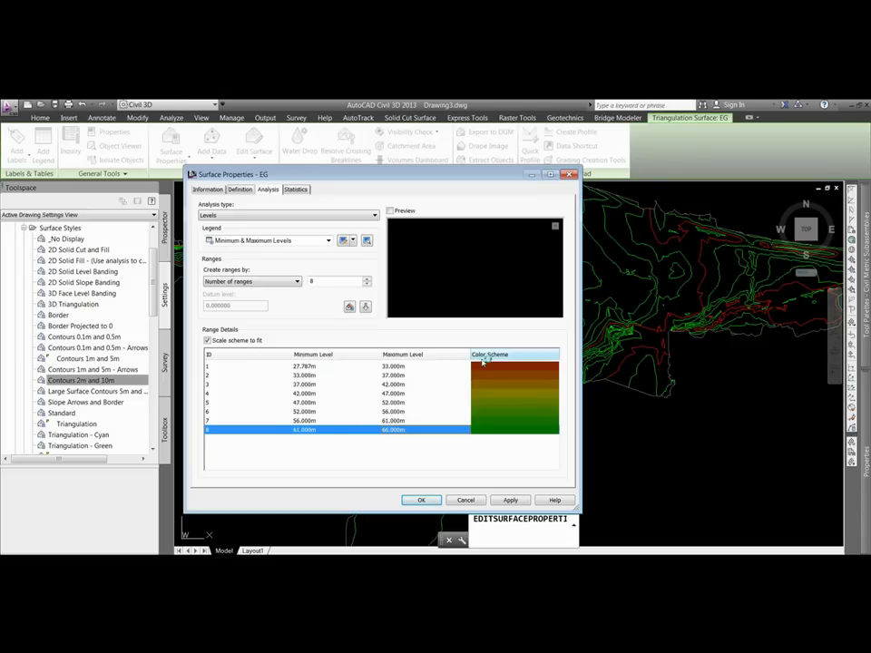
{"action": "left_click_drag", "start_coordinate": [376, 177], "coordinate": [234, 173]}
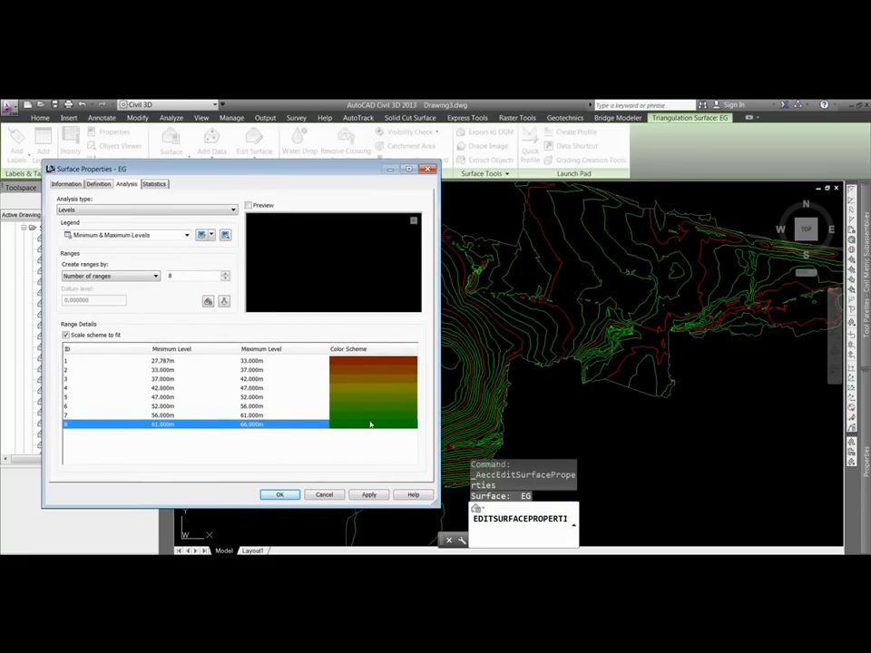
Step: Apply the level banding to surface EG, close its properties and deselect the surface
{"action": "left_click", "coordinate": [370, 495]}
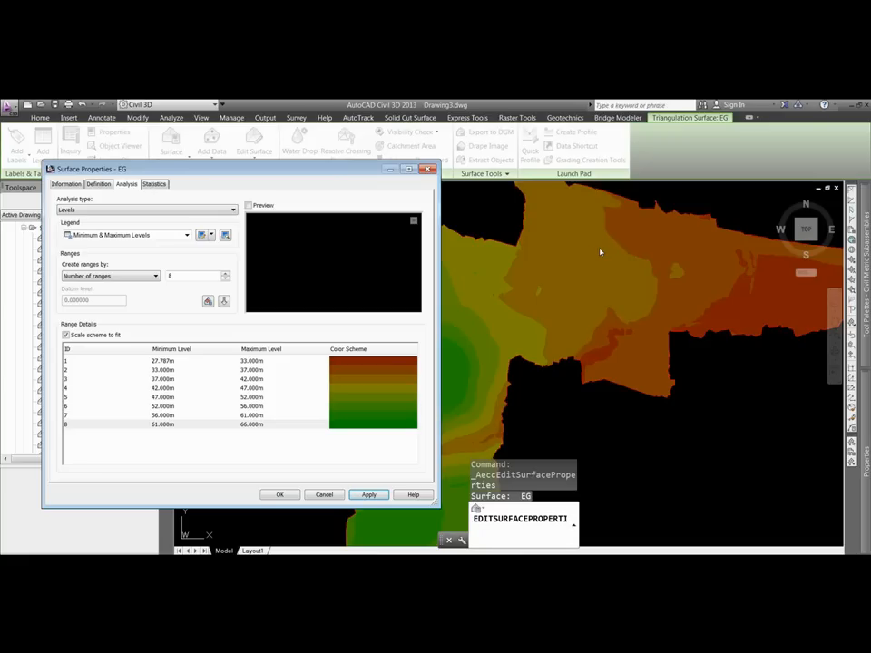
{"action": "left_click", "coordinate": [279, 494]}
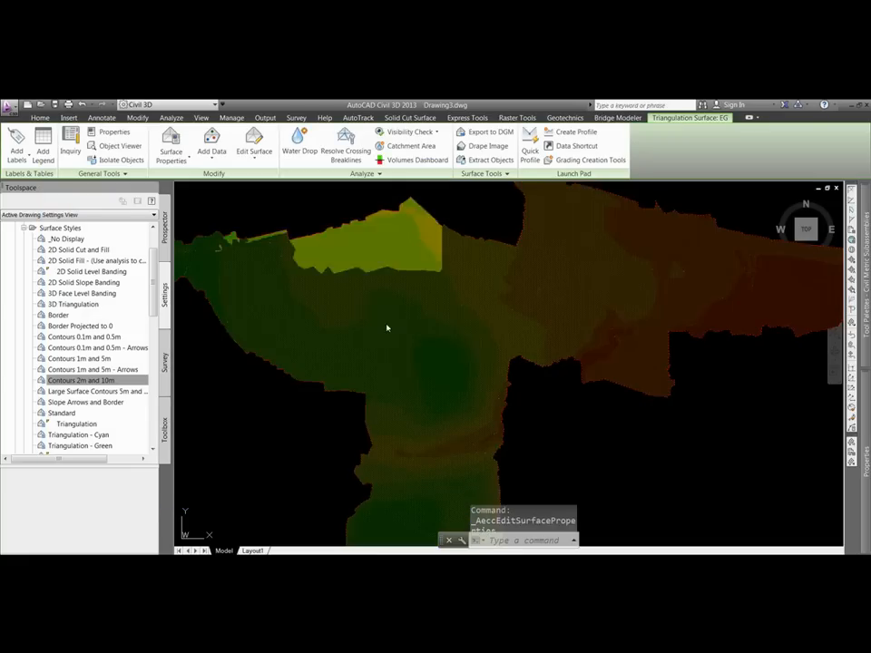
{"action": "left_click", "coordinate": [546, 408]}
{"action": "key", "text": "Escape"}
{"action": "key", "text": "Escape"}
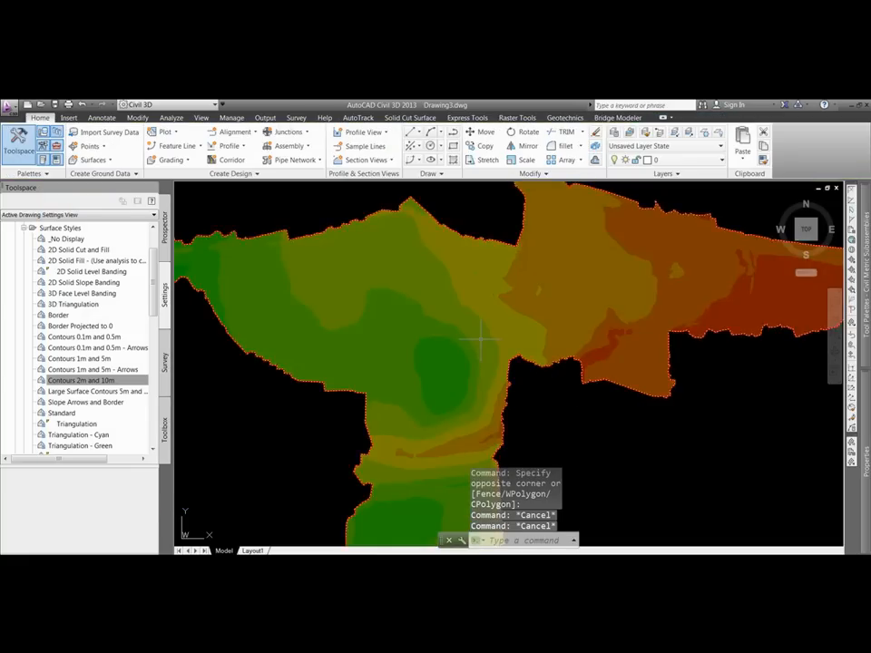
Step: Add a dynamic Levels legend table for surface EG in the empty area south of the surface and inspect its rows
{"action": "scroll", "coordinate": [520, 381], "scroll_direction": "down", "scroll_amount": 3}
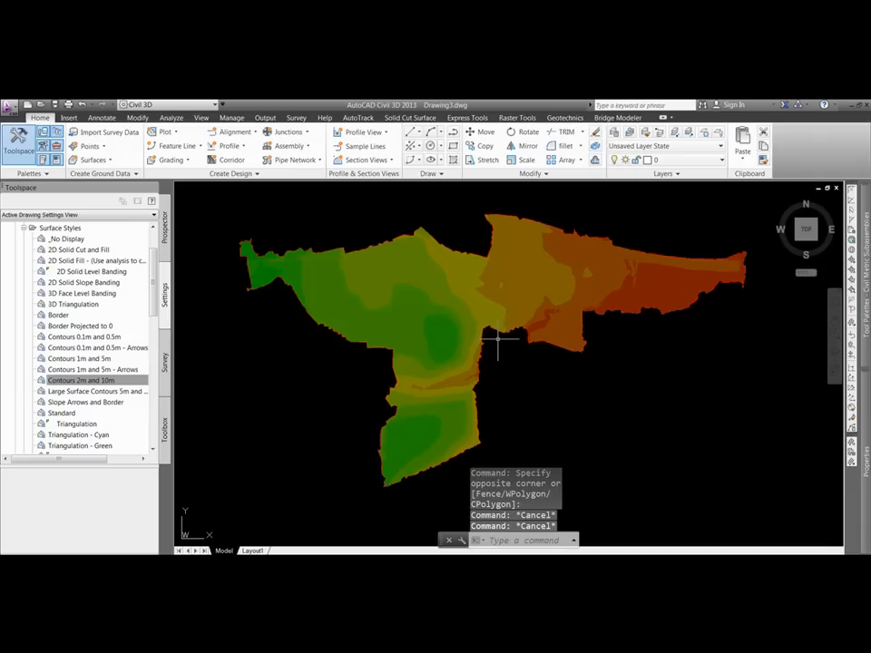
{"action": "scroll", "coordinate": [454, 325], "scroll_direction": "up", "scroll_amount": 2}
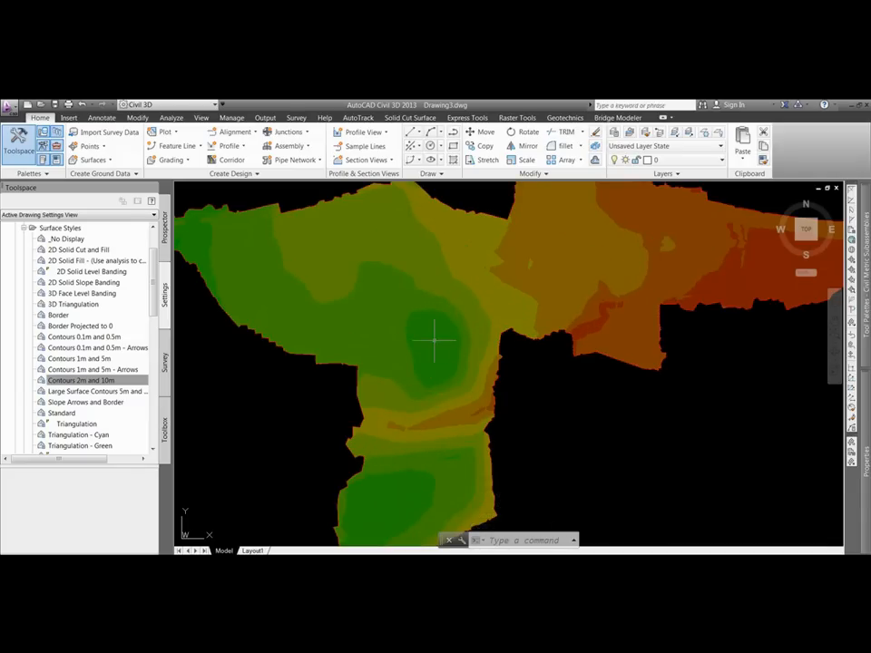
{"action": "scroll", "coordinate": [405, 328], "scroll_direction": "down", "scroll_amount": 2}
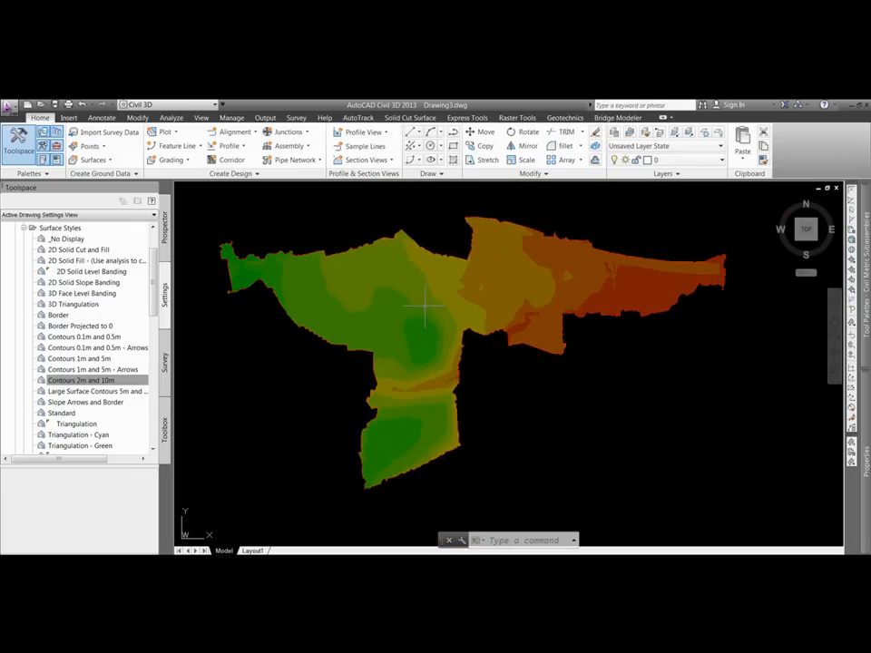
{"action": "left_click", "coordinate": [424, 309]}
{"action": "left_click", "coordinate": [418, 301]}
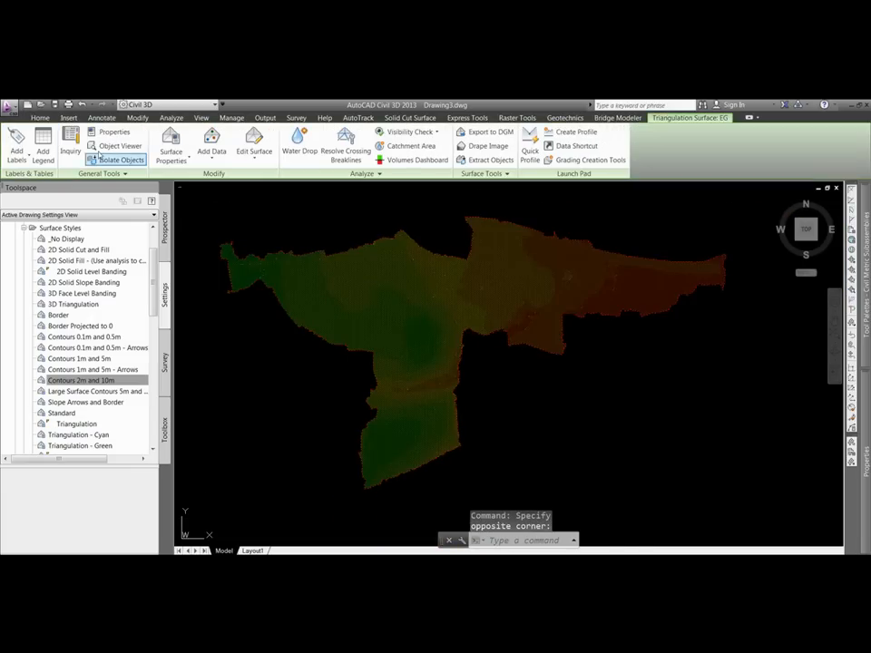
{"action": "left_click", "coordinate": [42, 144]}
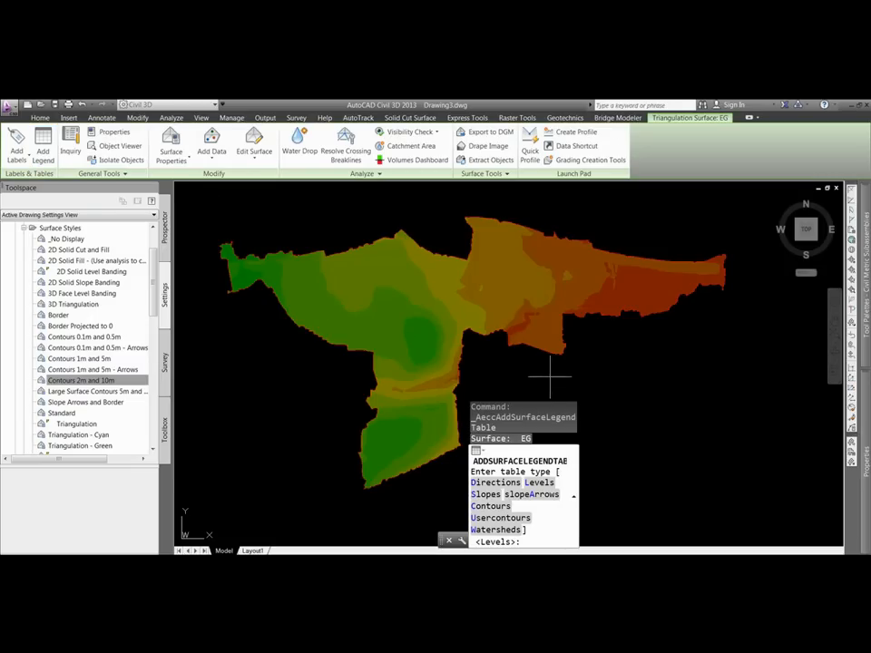
{"action": "key", "text": "Return"}
{"action": "key", "text": "Return"}
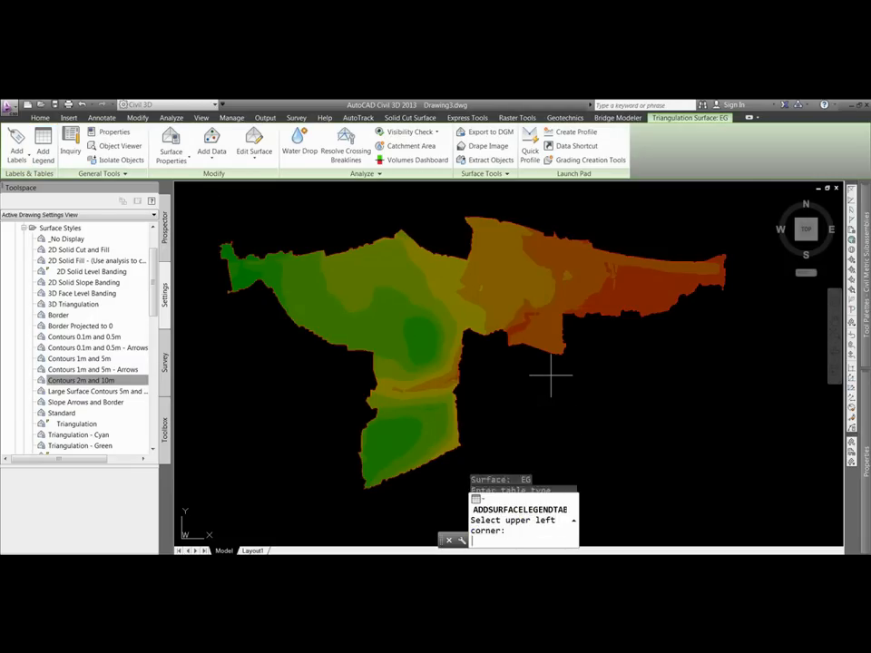
{"action": "left_click", "coordinate": [491, 376]}
{"action": "scroll", "coordinate": [491, 379], "scroll_direction": "up", "scroll_amount": 8}
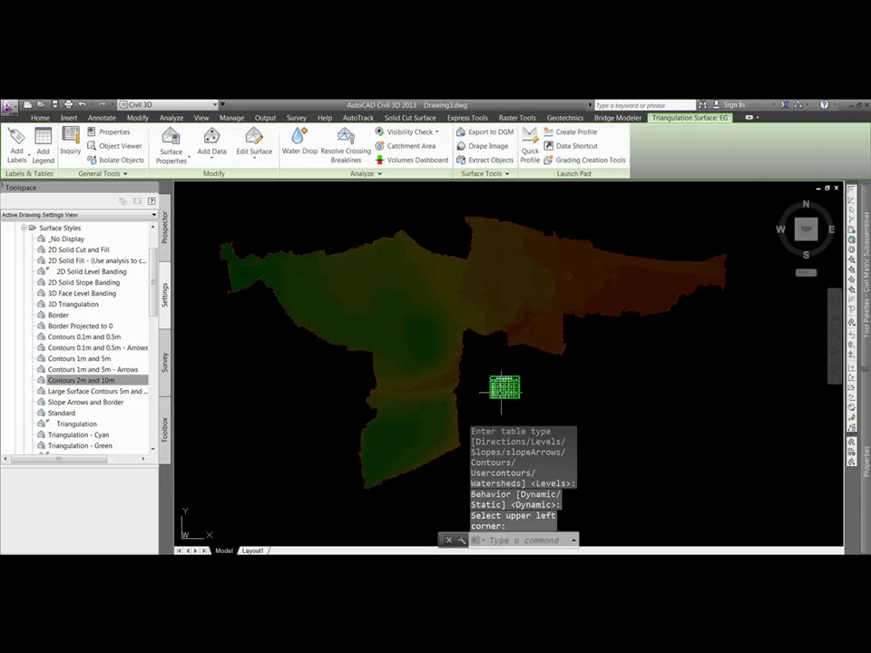
{"action": "key", "text": "Escape"}
{"action": "key", "text": "Escape"}
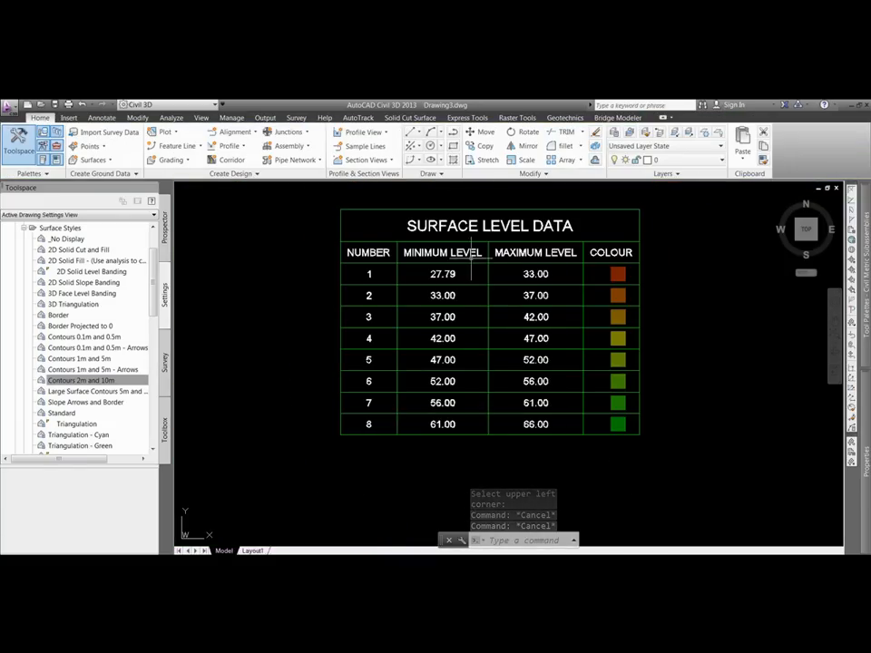
{"action": "left_click", "coordinate": [446, 309]}
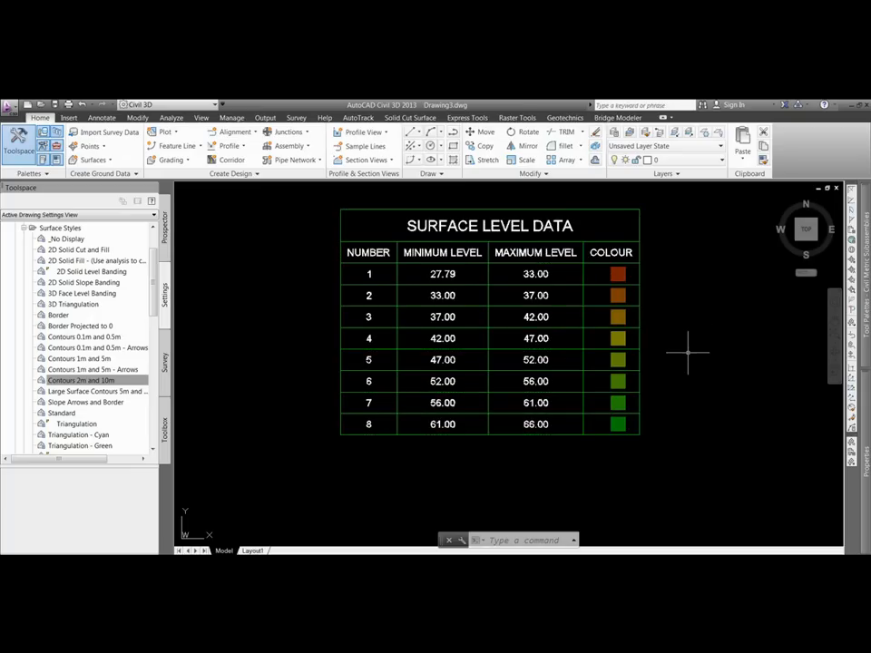
Step: Rerun the Levels analysis on EG with 4 ranges, apply it, and check the legend table
{"action": "scroll", "coordinate": [687, 355], "scroll_direction": "down", "scroll_amount": 6}
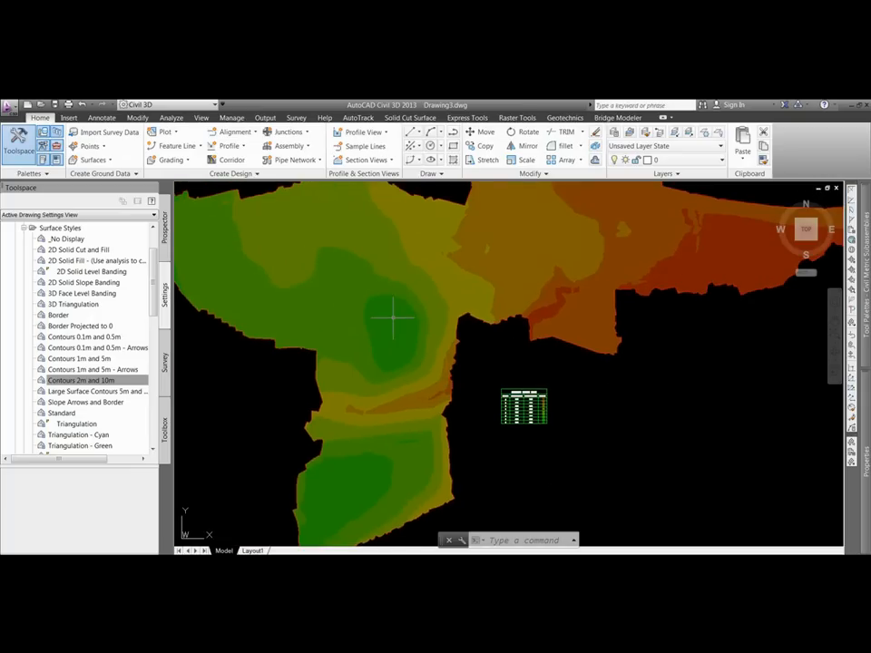
{"action": "left_click", "coordinate": [393, 311]}
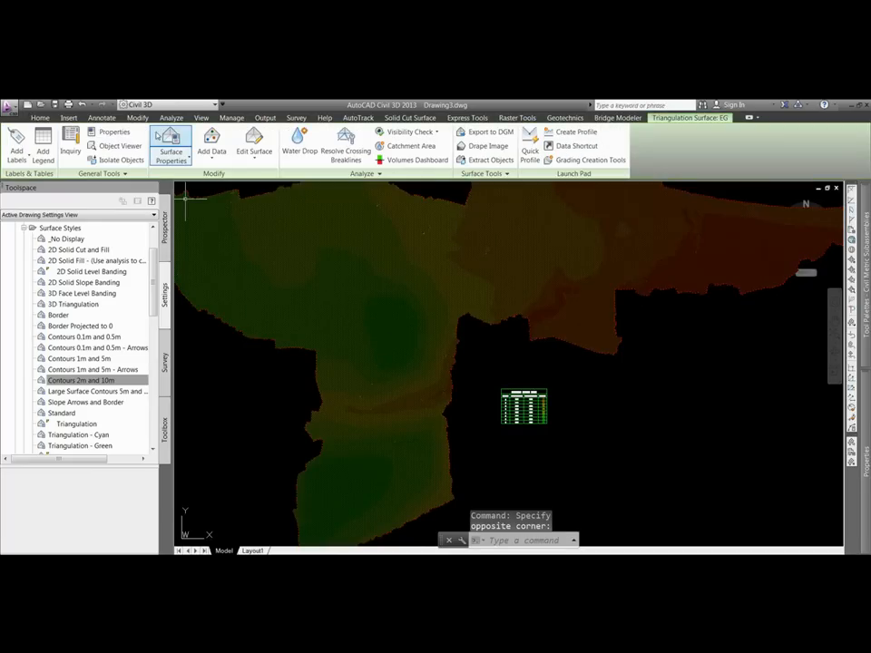
{"action": "left_click", "coordinate": [168, 141]}
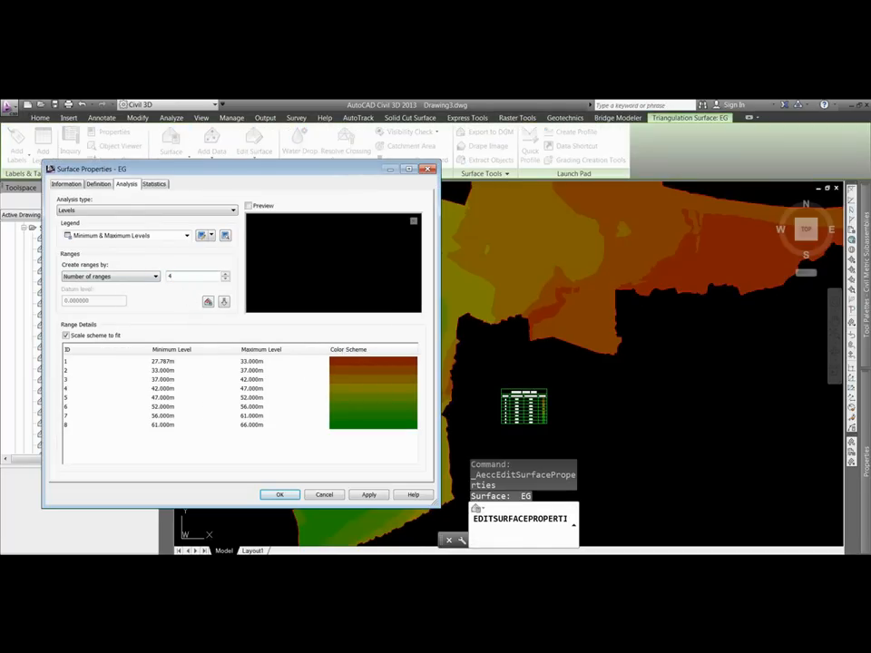
{"action": "left_click", "coordinate": [225, 302]}
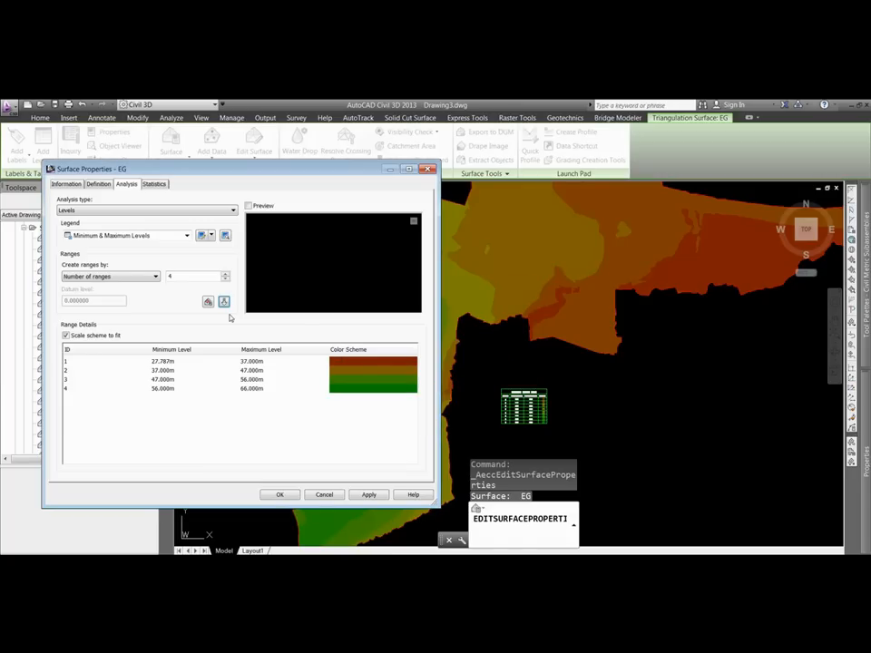
{"action": "left_click", "coordinate": [371, 494]}
{"action": "left_click", "coordinate": [279, 494]}
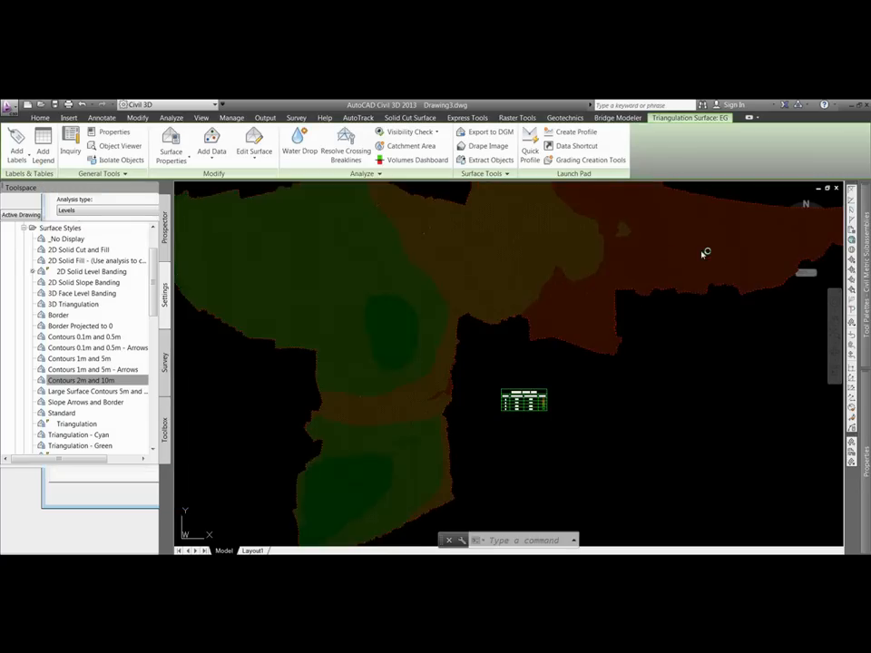
{"action": "key", "text": "Escape"}
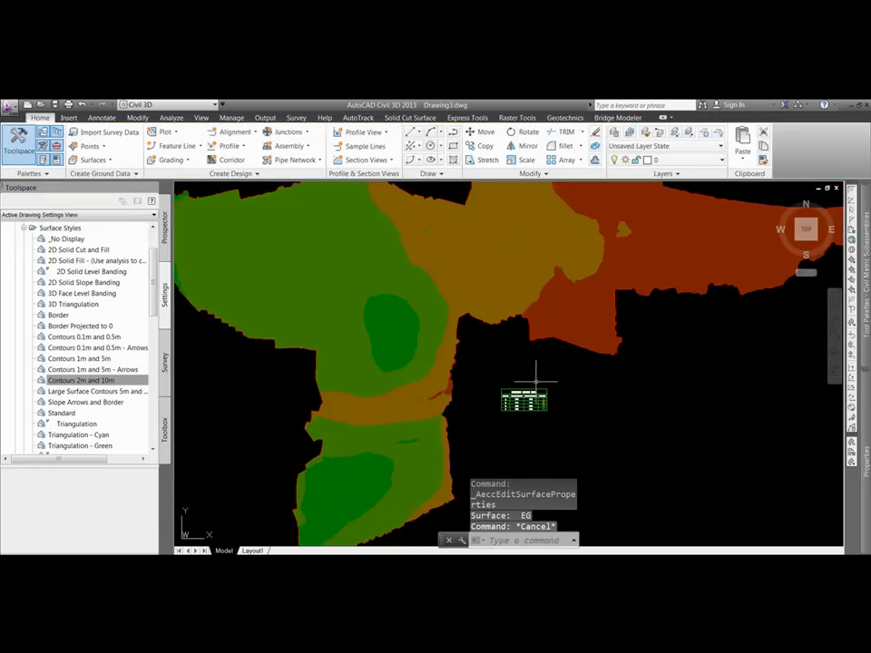
{"action": "scroll", "coordinate": [537, 379], "scroll_direction": "up", "scroll_amount": 7}
{"action": "scroll", "coordinate": [508, 404], "scroll_direction": "up", "scroll_amount": 1}
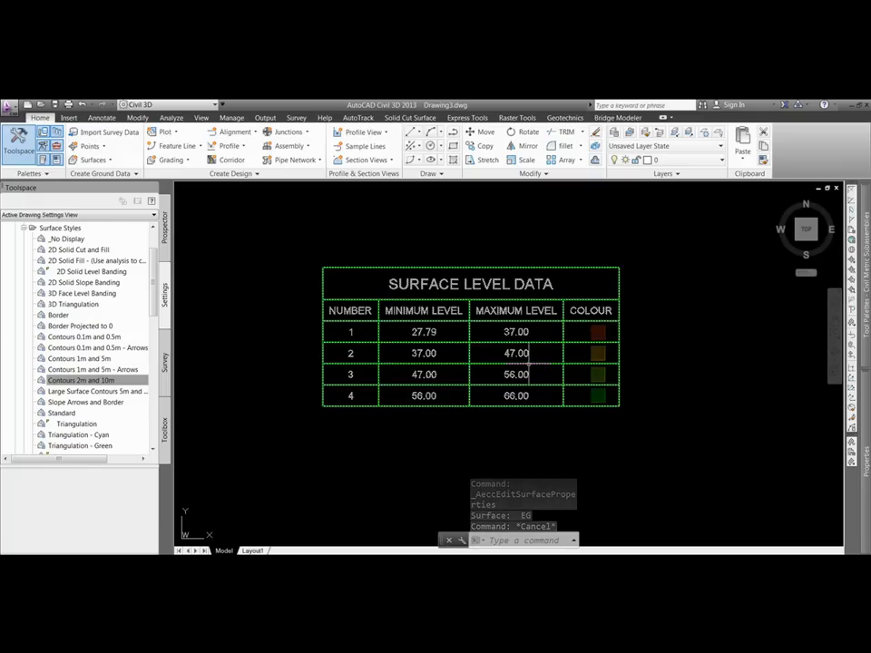
Step: Erase the surface level legend table from the drawing
{"action": "scroll", "coordinate": [353, 419], "scroll_direction": "down", "scroll_amount": 7}
{"action": "key", "text": "Escape"}
{"action": "left_click", "coordinate": [360, 402]}
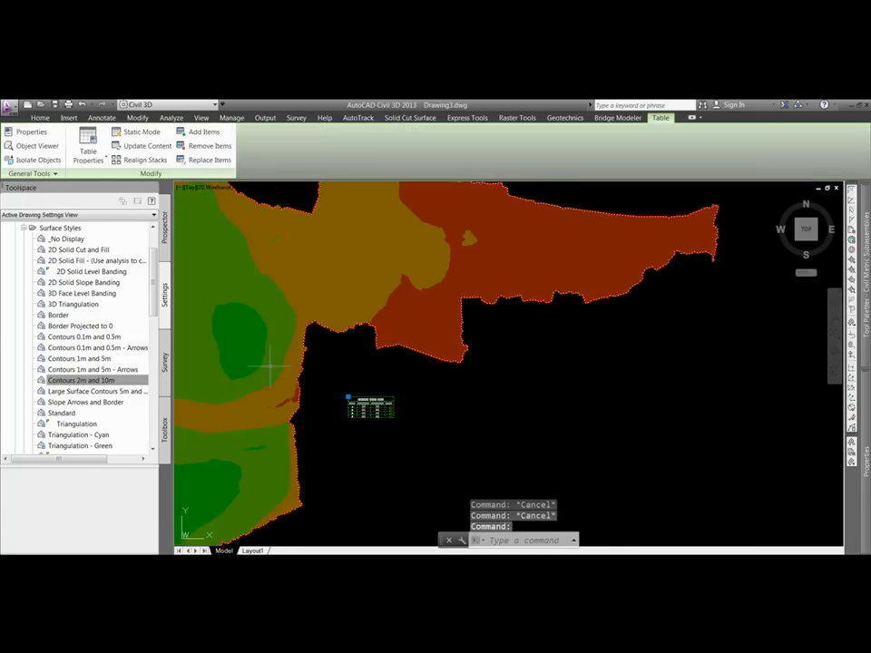
{"action": "middle_click_drag", "start_coordinate": [291, 362], "coordinate": [353, 367]}
{"action": "type", "text": "e"}
{"action": "key", "text": "Return"}
{"action": "key", "text": "Escape"}
Step: Set the surface style of EG to Contours 1m and 5m in its surface properties and deselect the surface
{"action": "left_click", "coordinate": [312, 318]}
{"action": "left_click", "coordinate": [310, 315]}
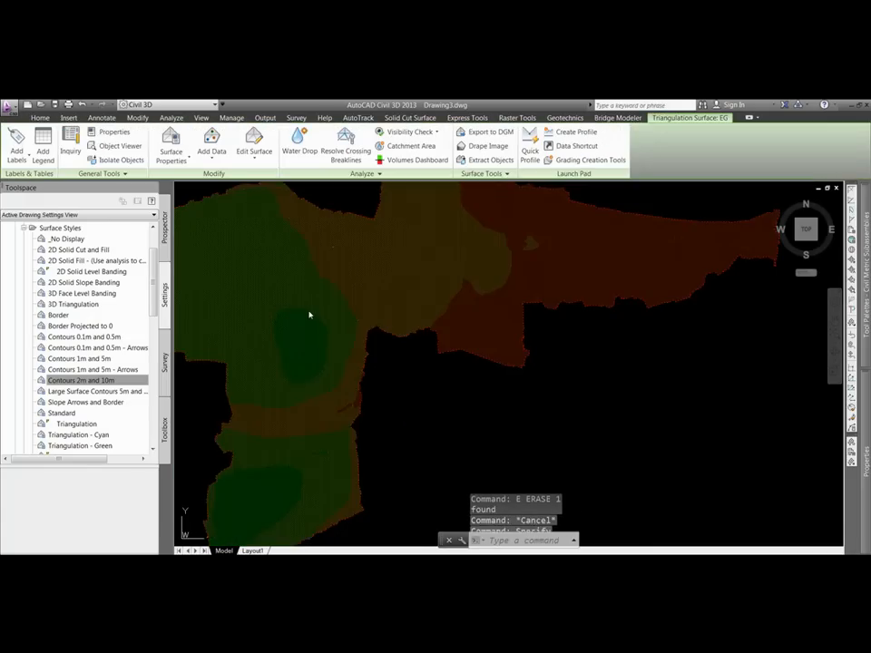
{"action": "right_click", "coordinate": [309, 315]}
{"action": "left_click", "coordinate": [354, 443]}
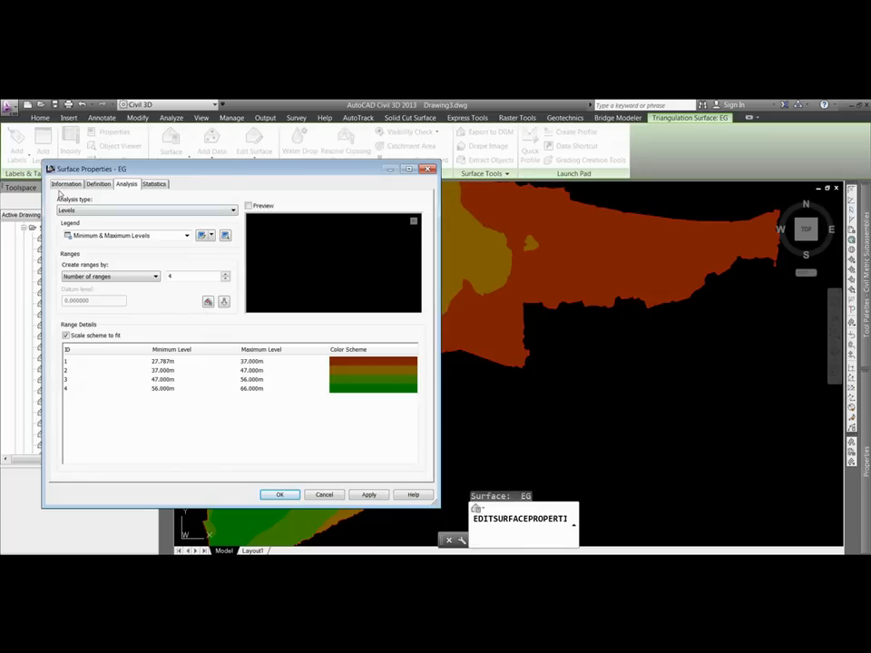
{"action": "left_click", "coordinate": [64, 184]}
{"action": "left_click", "coordinate": [187, 297]}
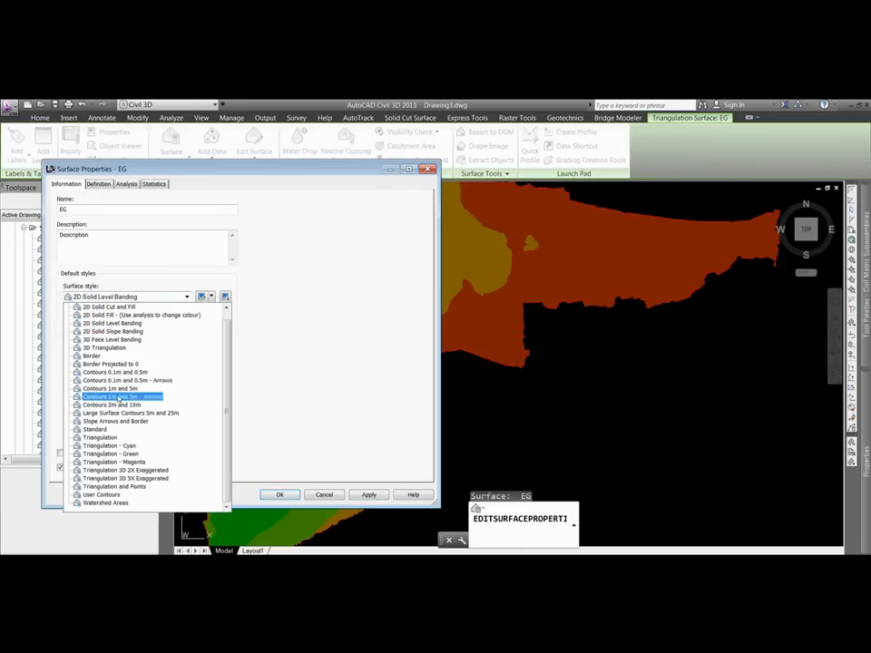
{"action": "left_click", "coordinate": [113, 388]}
{"action": "left_click", "coordinate": [349, 496]}
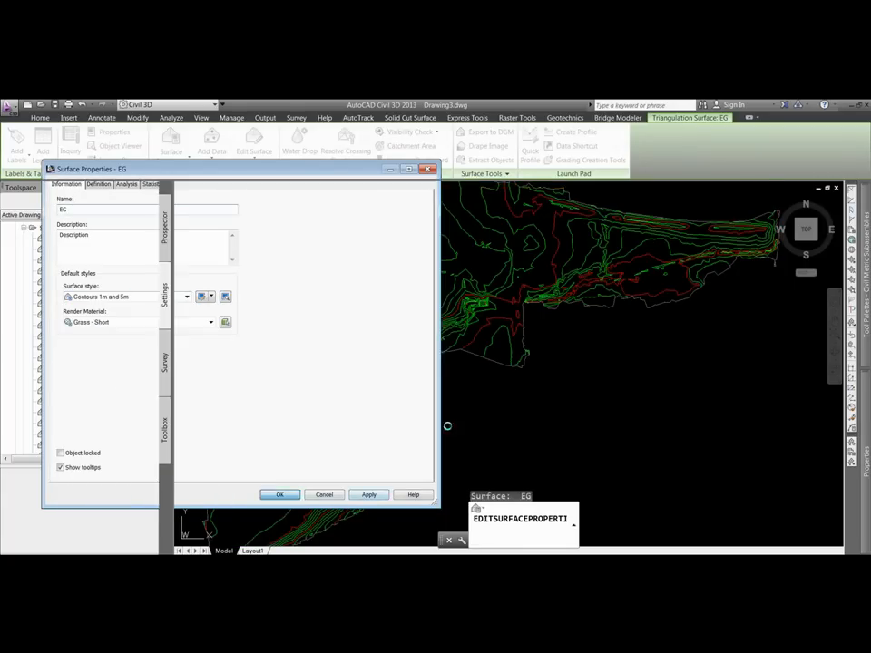
{"action": "key", "text": "Escape"}
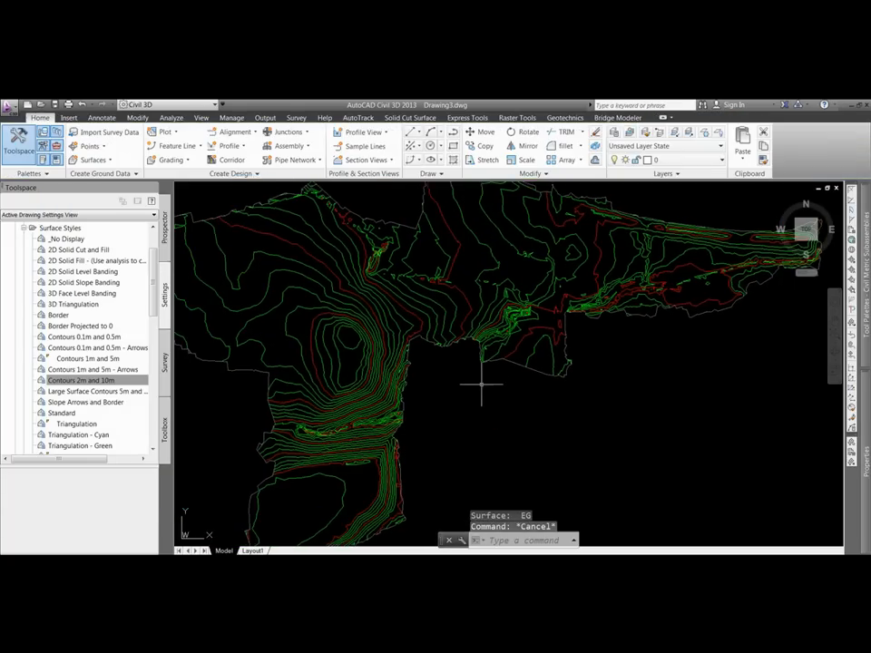
{"action": "key", "text": "Escape"}
{"action": "key", "text": "Escape"}
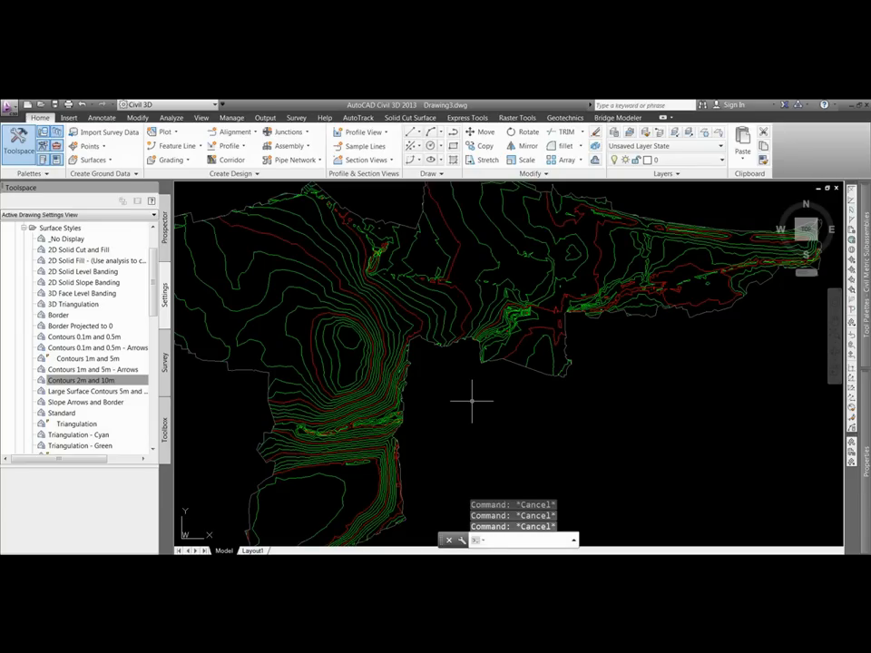
Step: Draw a tall rectangle with an area of about 117,600 square metres over the closed hill contours and the slopes south of them
{"action": "type", "text": "REC"}
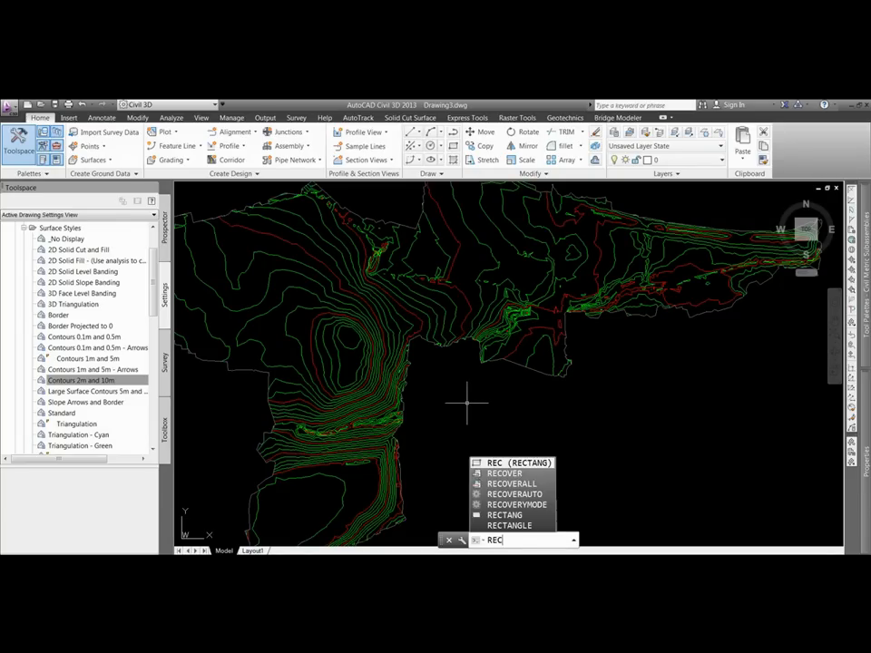
{"action": "key", "text": "Return"}
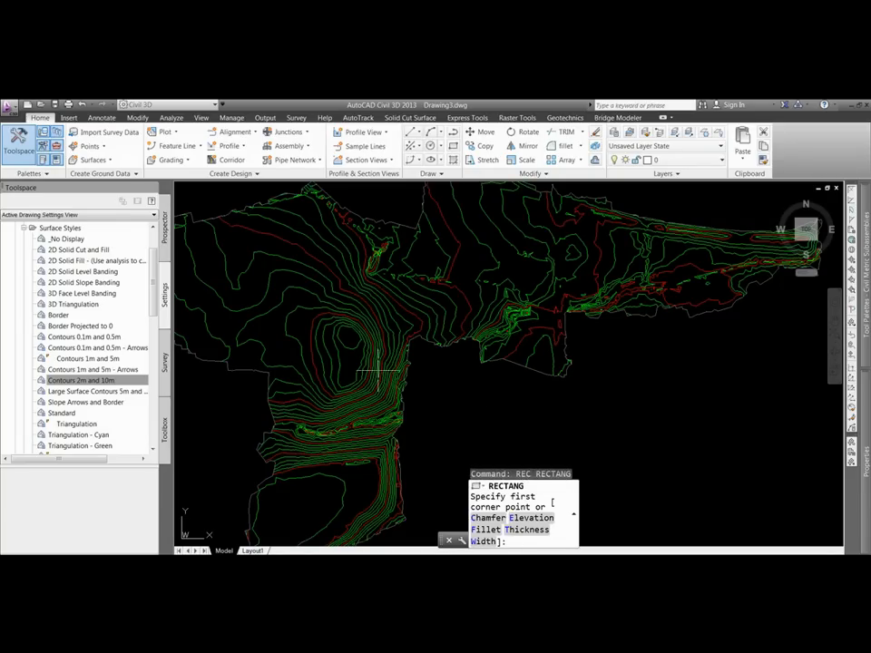
{"action": "left_click", "coordinate": [292, 238]}
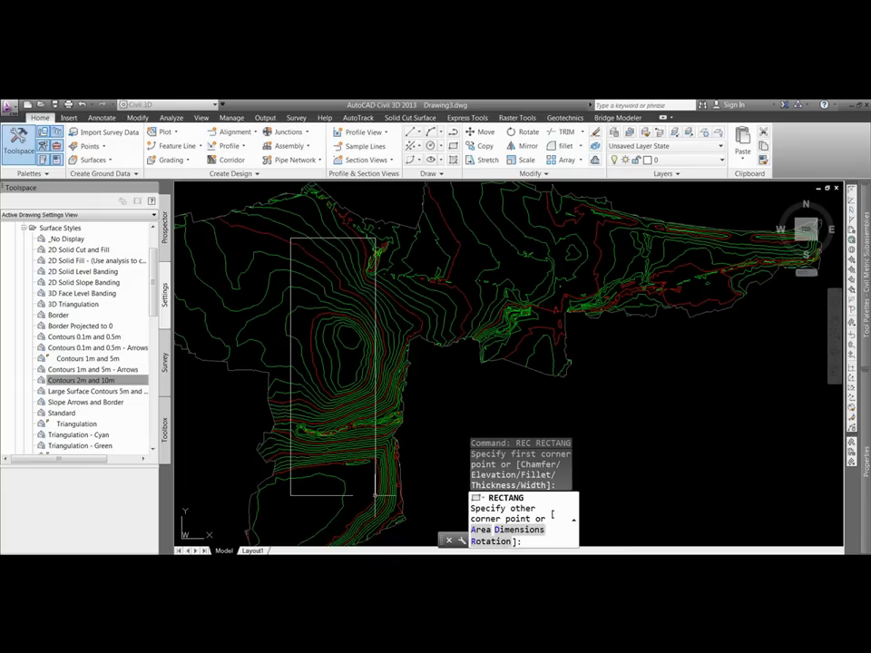
{"action": "left_click", "coordinate": [376, 496]}
{"action": "key", "text": "Escape"}
Step: Set the rectangle's elevation to 55 in its properties and deselect it
{"action": "left_click", "coordinate": [322, 238]}
{"action": "mouse_move", "coordinate": [866, 462]}
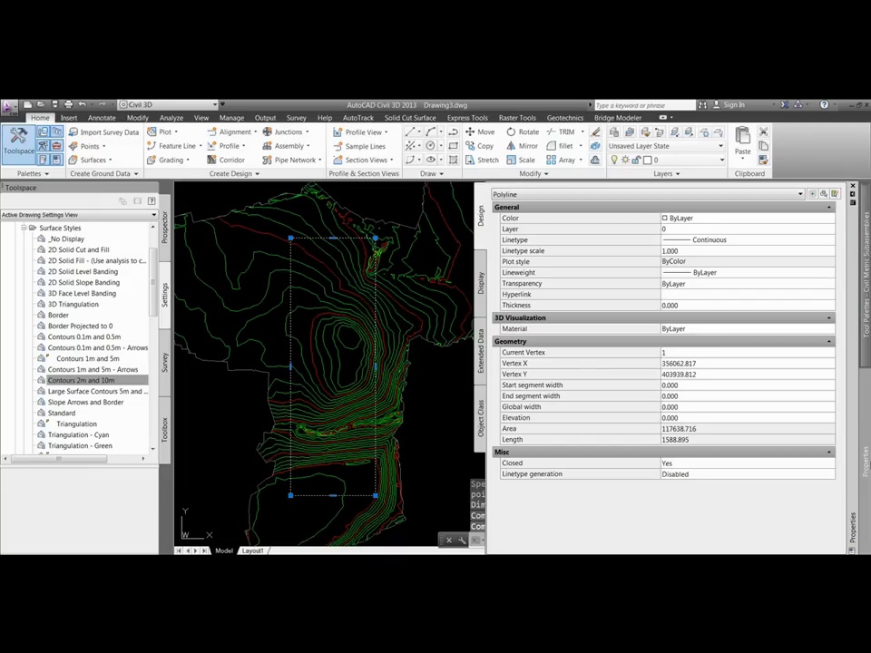
{"action": "left_click", "coordinate": [676, 418]}
{"action": "type", "text": "55"}
{"action": "key", "text": "Return"}
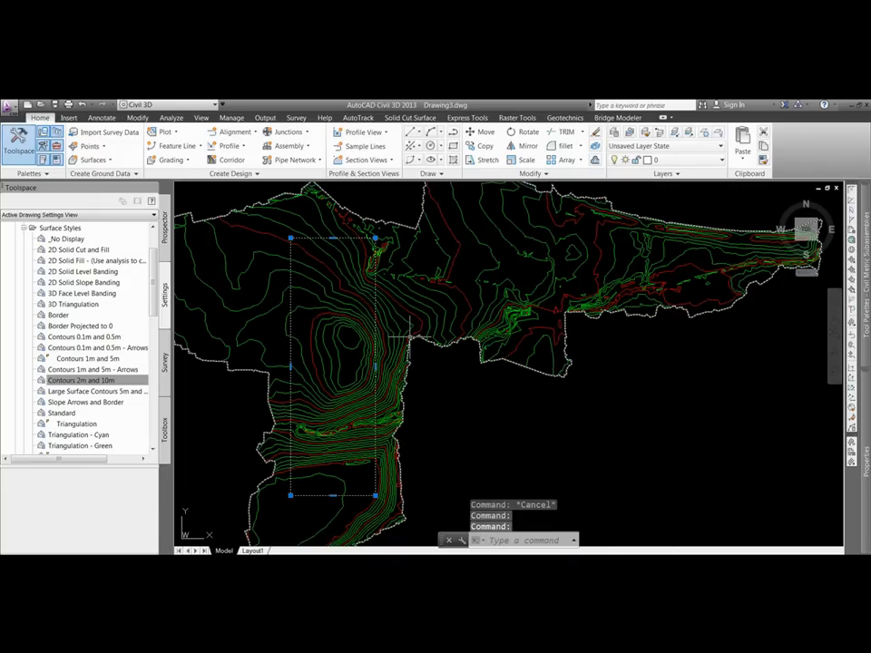
{"action": "key", "text": "Escape"}
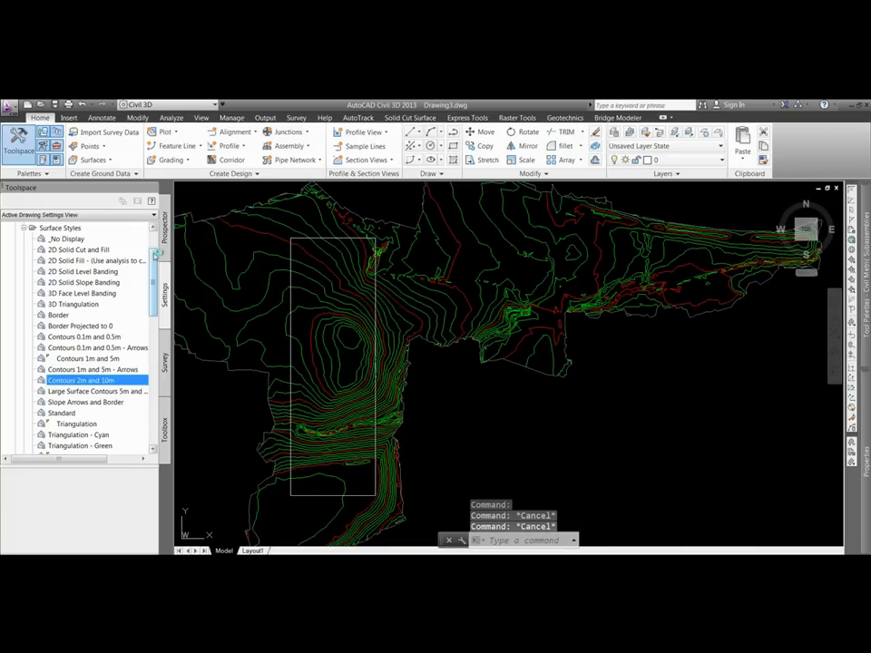
Step: Create a new triangulation surface named COMPARISON, keeping the Triangulation style
{"action": "scroll", "coordinate": [117, 227], "scroll_direction": "up", "scroll_amount": 2}
{"action": "left_click", "coordinate": [165, 228]}
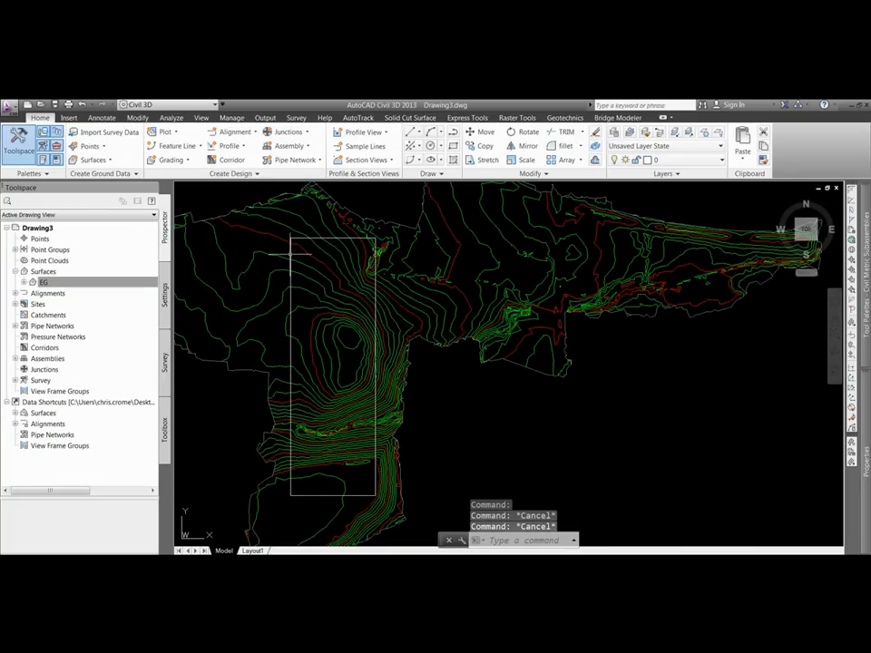
{"action": "left_click", "coordinate": [43, 271]}
{"action": "right_click", "coordinate": [45, 271]}
{"action": "left_click", "coordinate": [84, 278]}
{"action": "left_click", "coordinate": [420, 261]}
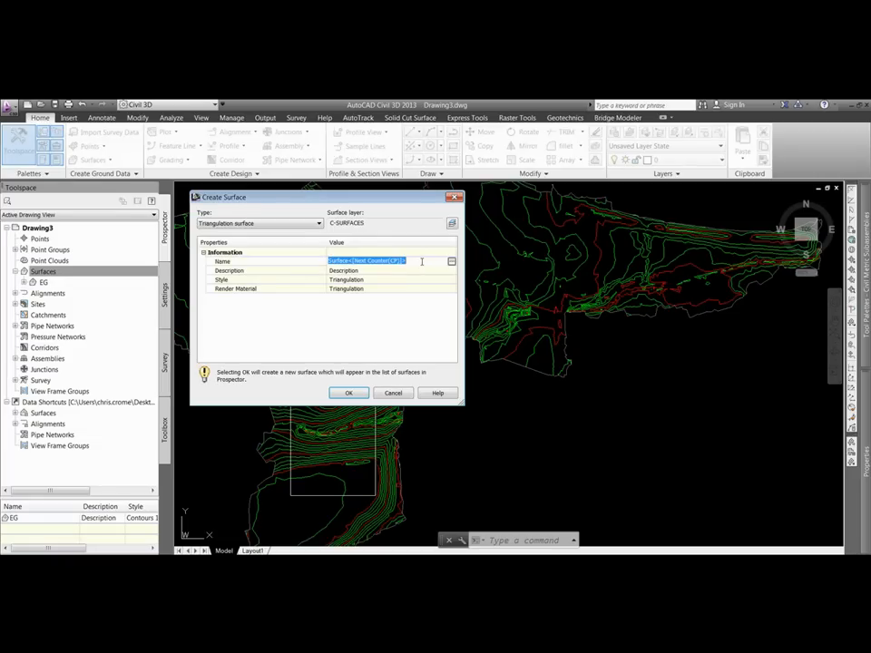
{"action": "type", "text": "COMPARISON"}
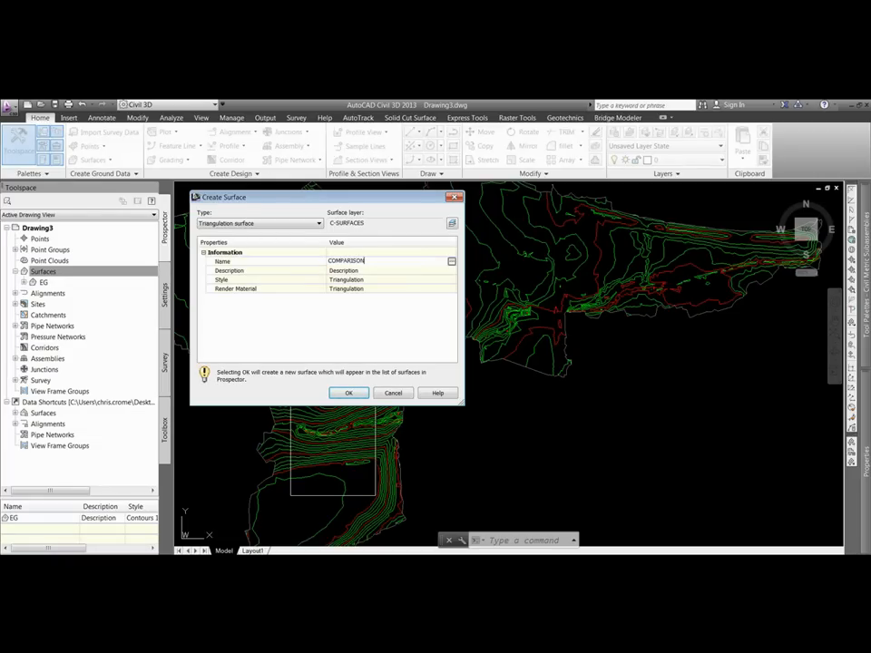
{"action": "left_click", "coordinate": [348, 393]}
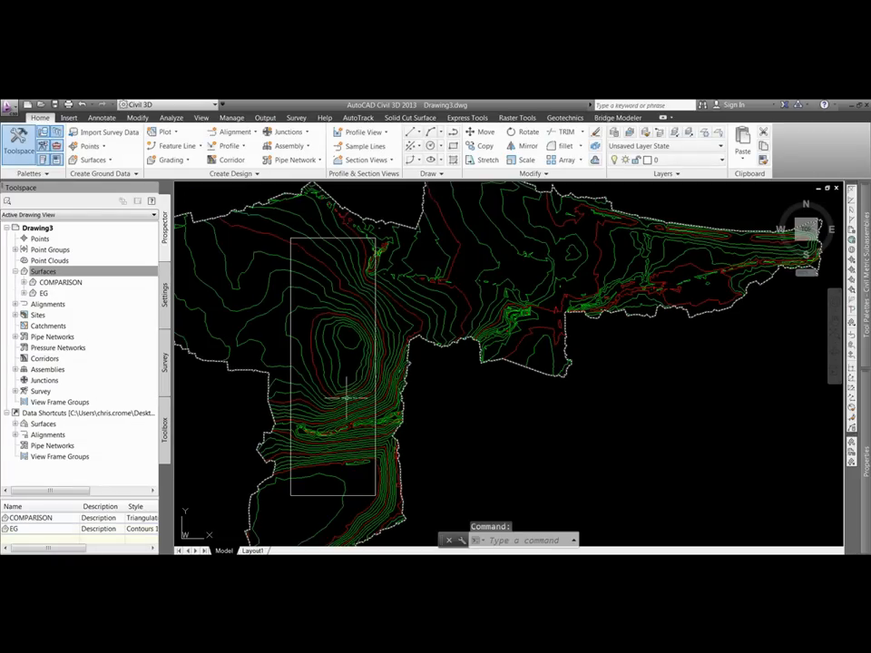
Step: Add the rectangle to the COMPARISON surface definition as a standard breakline, keeping the 1.000 m mid-ordinate distance
{"action": "left_click", "coordinate": [22, 282]}
{"action": "left_click", "coordinate": [33, 315]}
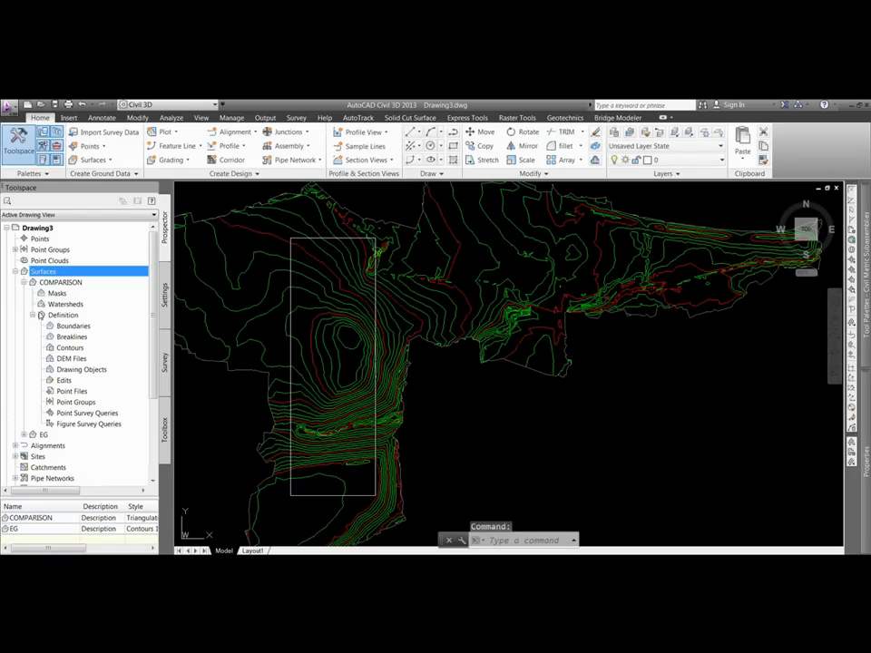
{"action": "right_click", "coordinate": [72, 336]}
{"action": "left_click", "coordinate": [95, 342]}
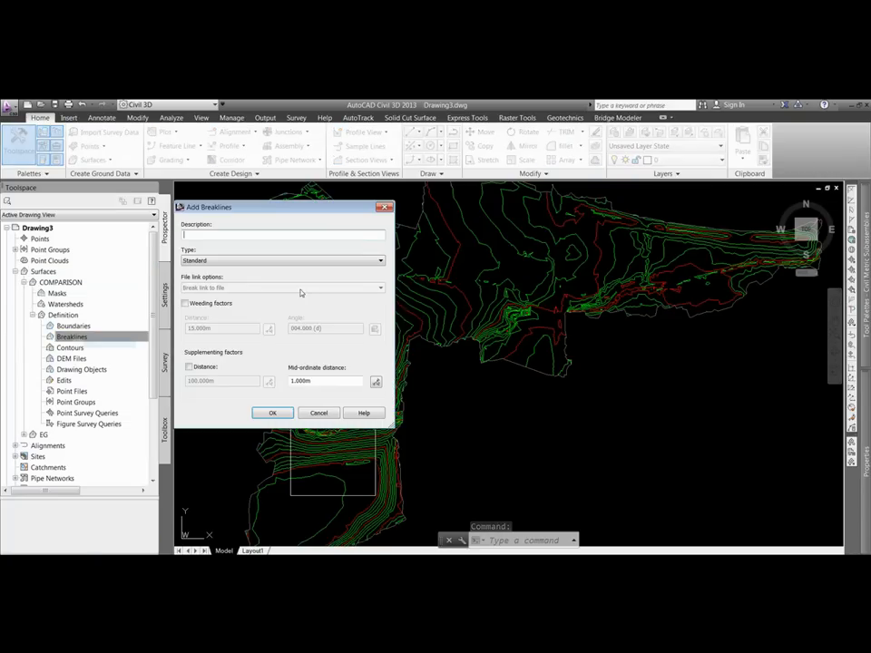
{"action": "left_click", "coordinate": [276, 415]}
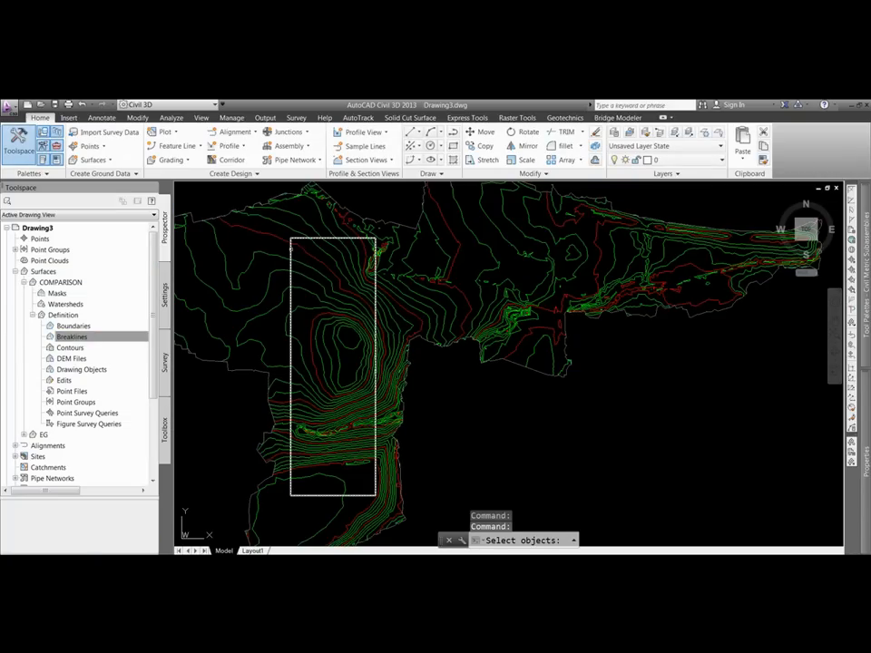
{"action": "left_click", "coordinate": [375, 383]}
{"action": "key", "text": "Return"}
{"action": "key", "text": "Escape"}
Step: Inspect the COMPARISON surface in 3D with the Object Viewer, orbiting around it, and return to the drawing
{"action": "scroll", "coordinate": [322, 263], "scroll_direction": "up", "scroll_amount": 2}
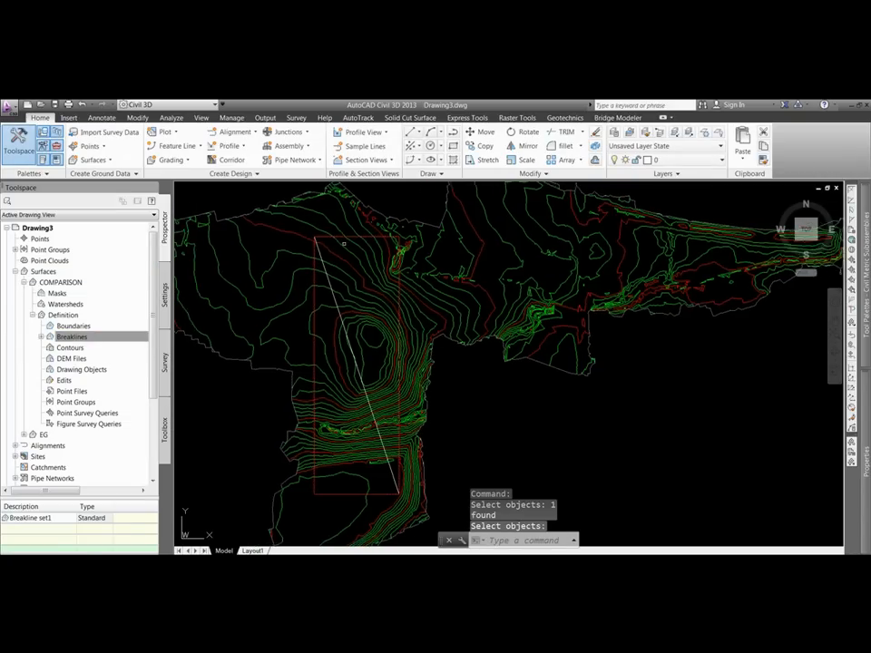
{"action": "left_click", "coordinate": [333, 251]}
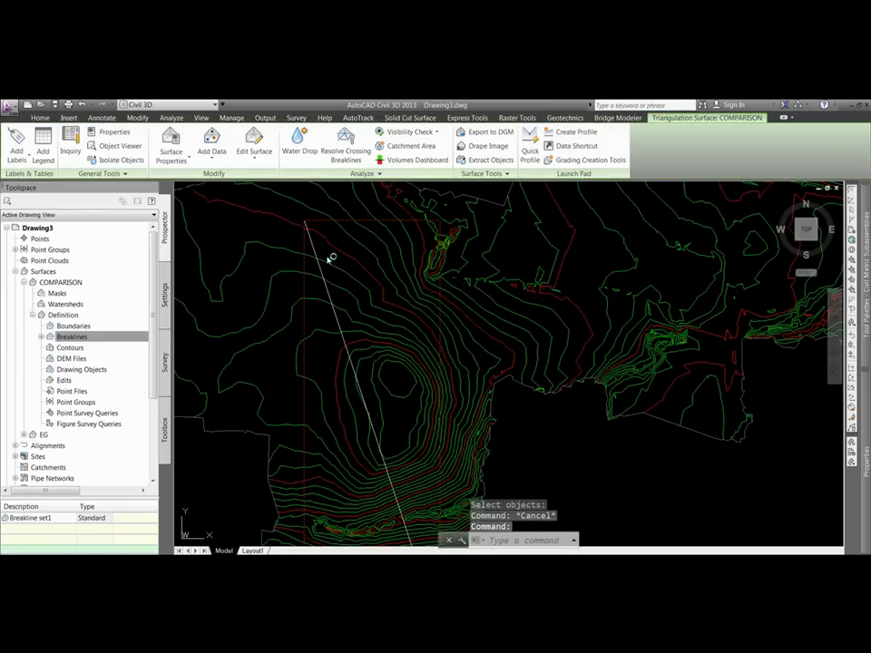
{"action": "scroll", "coordinate": [330, 250], "scroll_direction": "down", "scroll_amount": 2}
{"action": "right_click", "coordinate": [324, 308]}
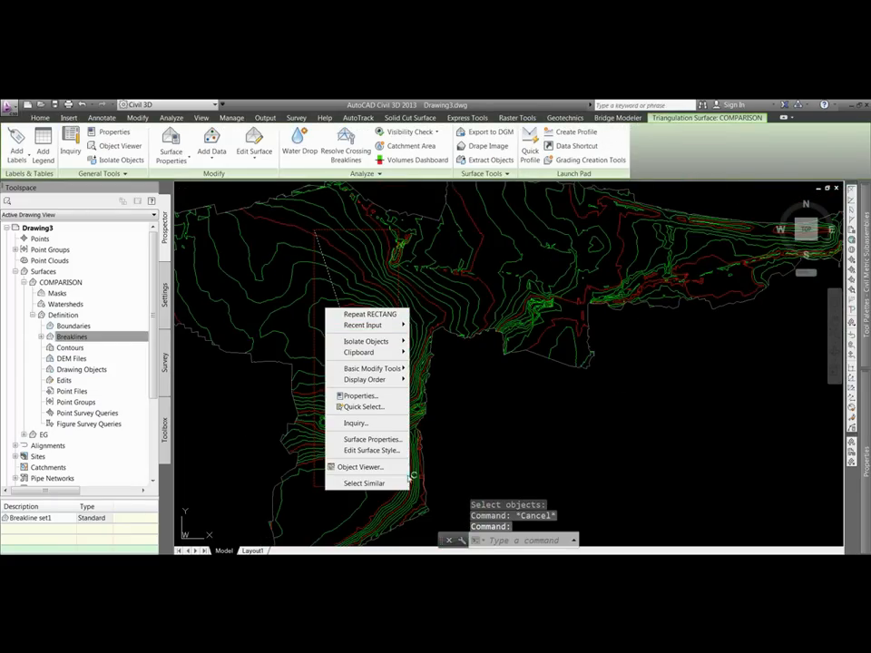
{"action": "left_click", "coordinate": [361, 467]}
{"action": "left_click_drag", "start_coordinate": [364, 420], "coordinate": [205, 296]}
{"action": "left_click_drag", "start_coordinate": [408, 377], "coordinate": [326, 385]}
{"action": "key", "text": "Escape"}
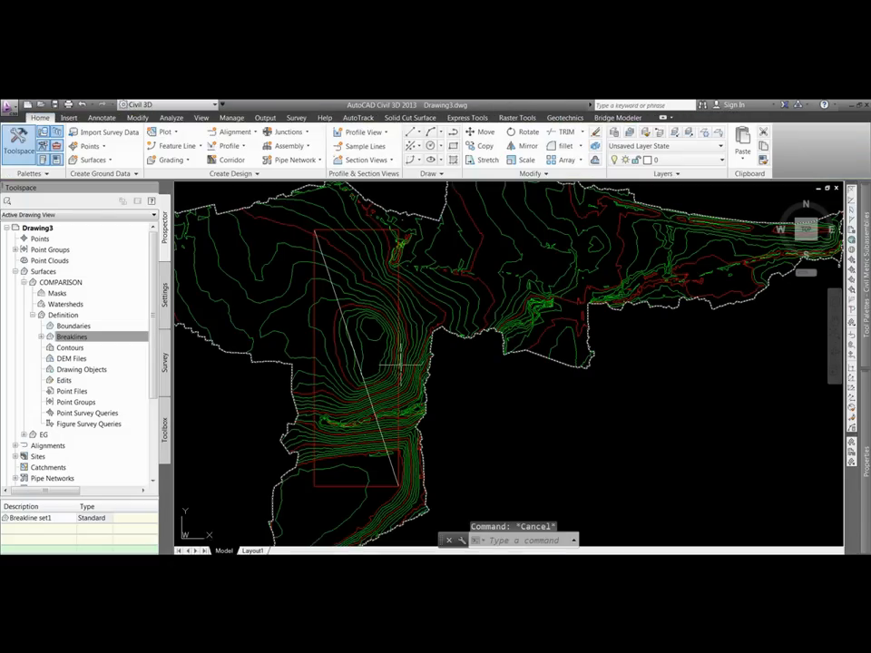
Step: Set the surface style of COMPARISON to _No Display in its surface properties
{"action": "mouse_move", "coordinate": [341, 302]}
{"action": "middle_mouse_down"}
{"action": "mouse_move", "coordinate": [414, 301]}
{"action": "mouse_move", "coordinate": [444, 248]}
{"action": "middle_mouse_up"}
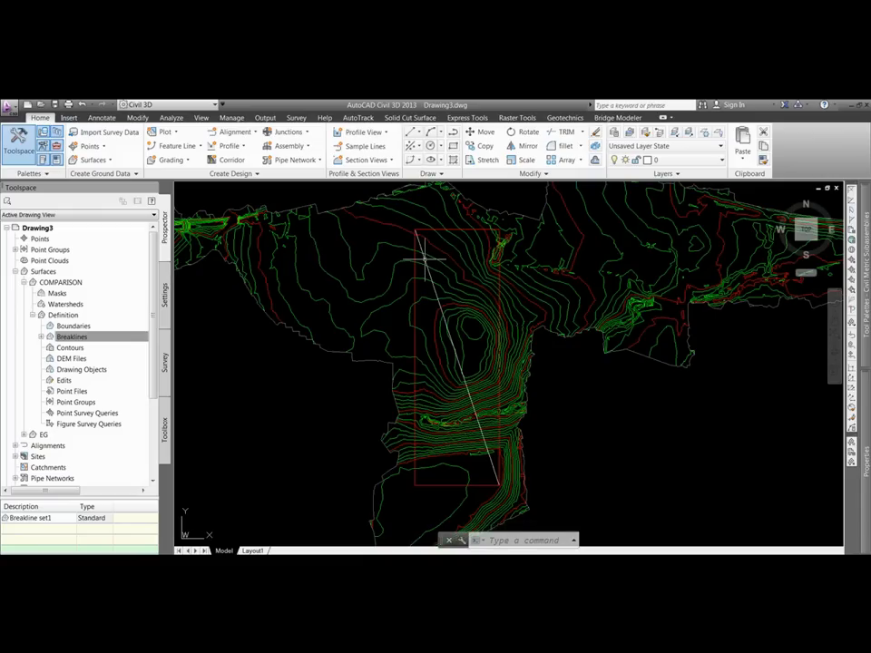
{"action": "left_click", "coordinate": [427, 256]}
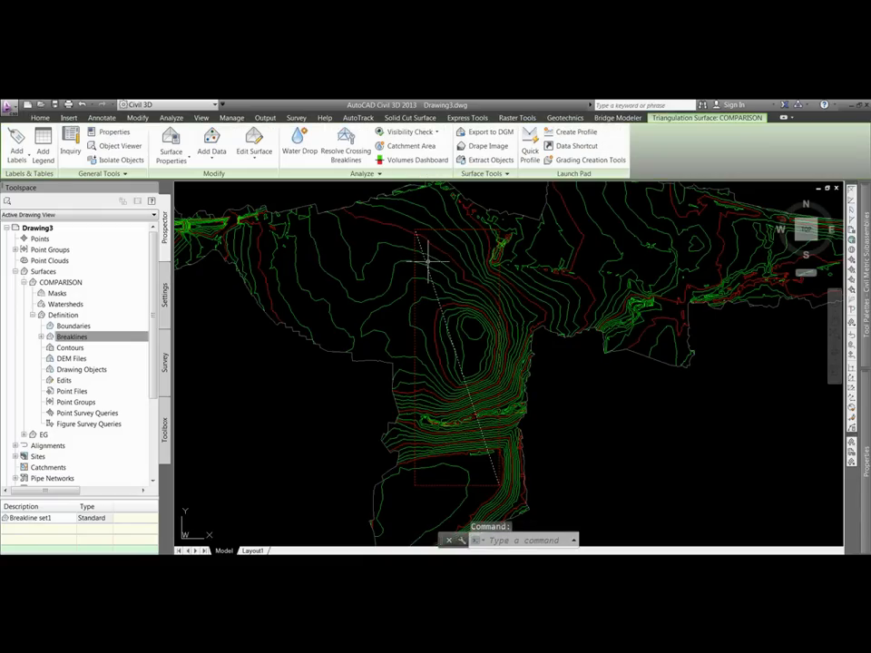
{"action": "right_click", "coordinate": [428, 265]}
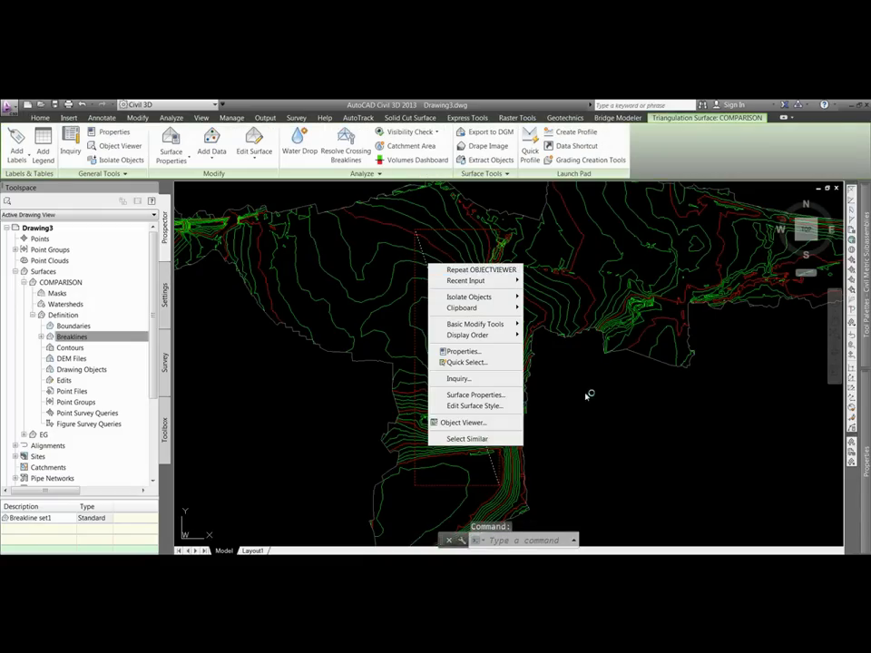
{"action": "left_click", "coordinate": [463, 395]}
{"action": "left_click", "coordinate": [117, 297]}
{"action": "scroll", "coordinate": [103, 315], "scroll_direction": "up", "scroll_amount": 1}
{"action": "left_click", "coordinate": [91, 308]}
{"action": "left_click", "coordinate": [370, 495]}
{"action": "left_click", "coordinate": [280, 495]}
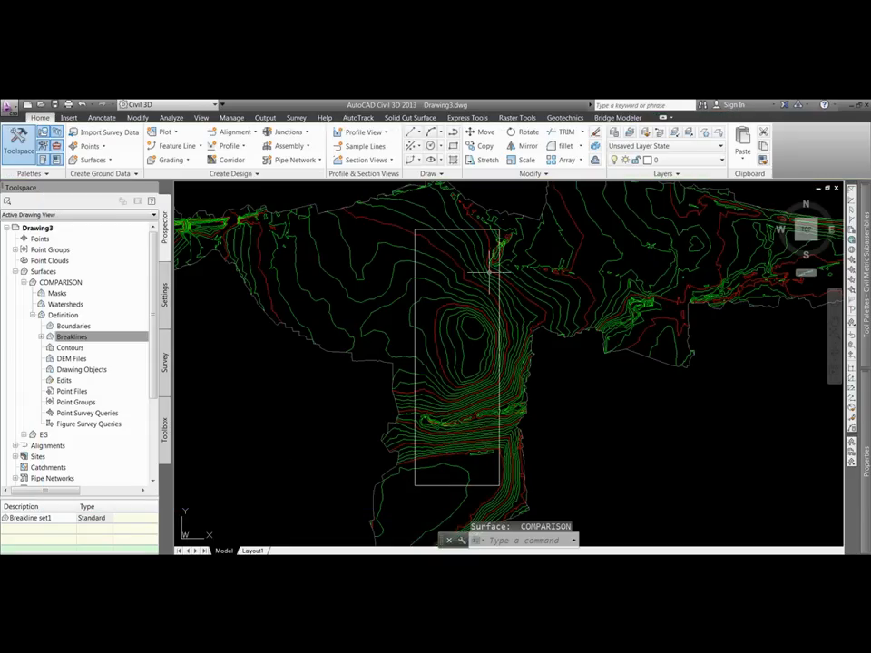
{"action": "key", "text": "Escape"}
Step: Start a new surface of the type Triangulation volume surface and name it CUT & FILL
{"action": "left_click", "coordinate": [23, 282]}
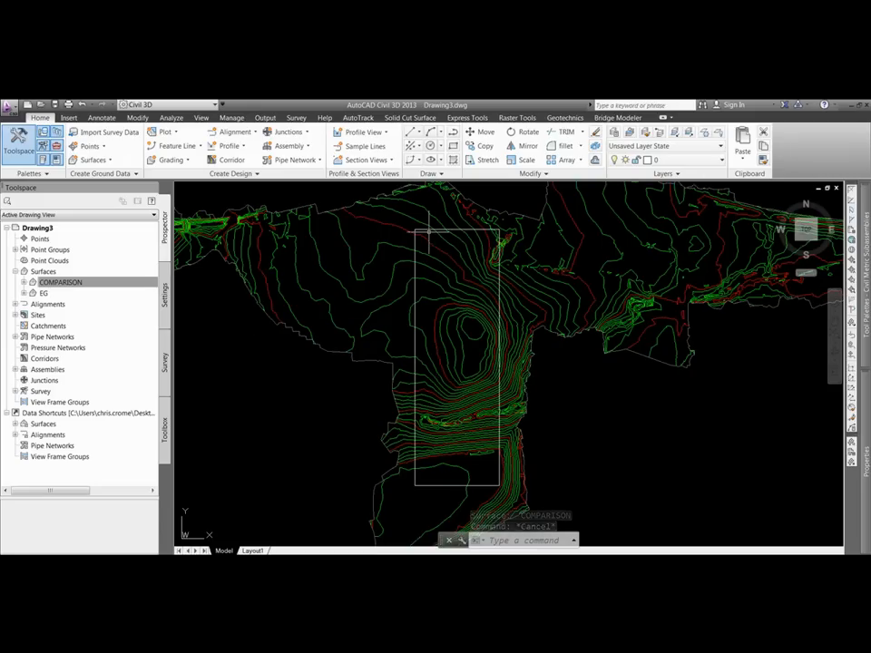
{"action": "left_click", "coordinate": [43, 273]}
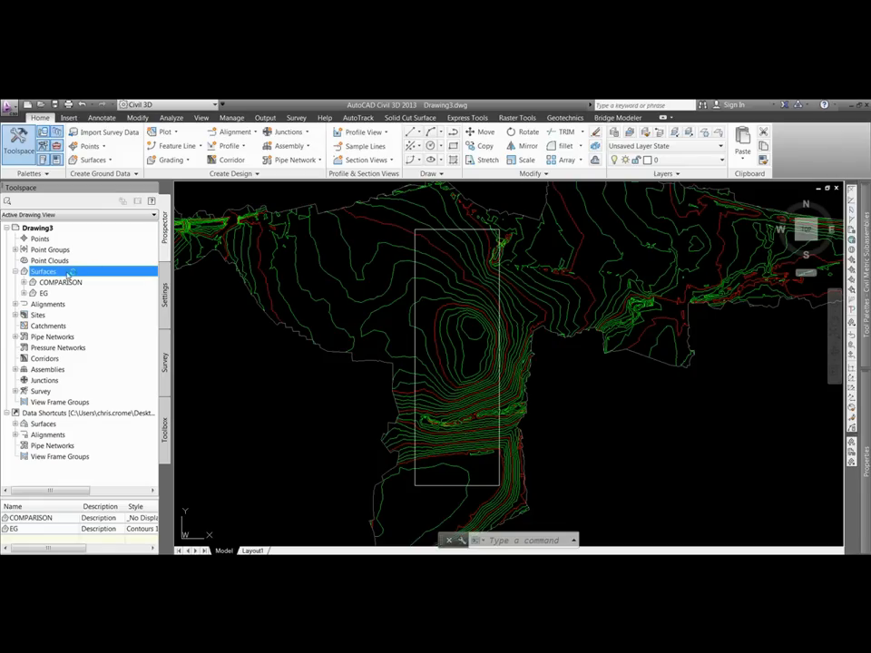
{"action": "right_click", "coordinate": [69, 272]}
{"action": "left_click", "coordinate": [121, 279]}
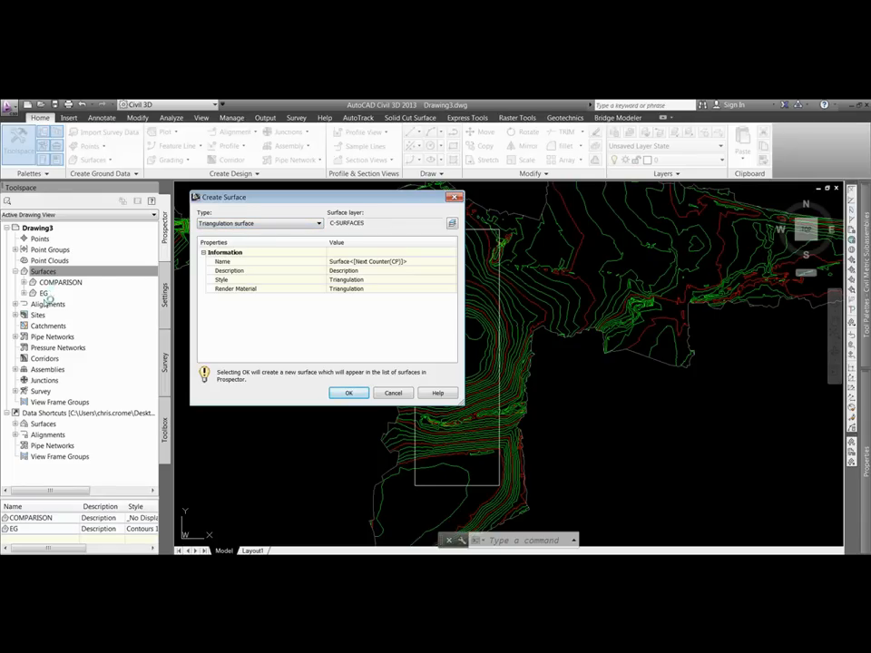
{"action": "left_click", "coordinate": [268, 225]}
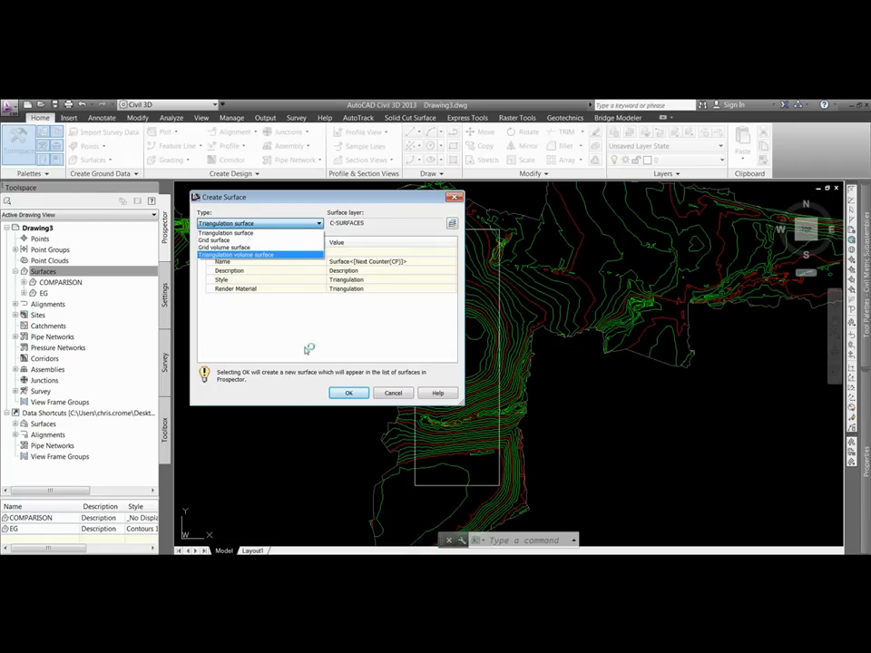
{"action": "left_click", "coordinate": [278, 258]}
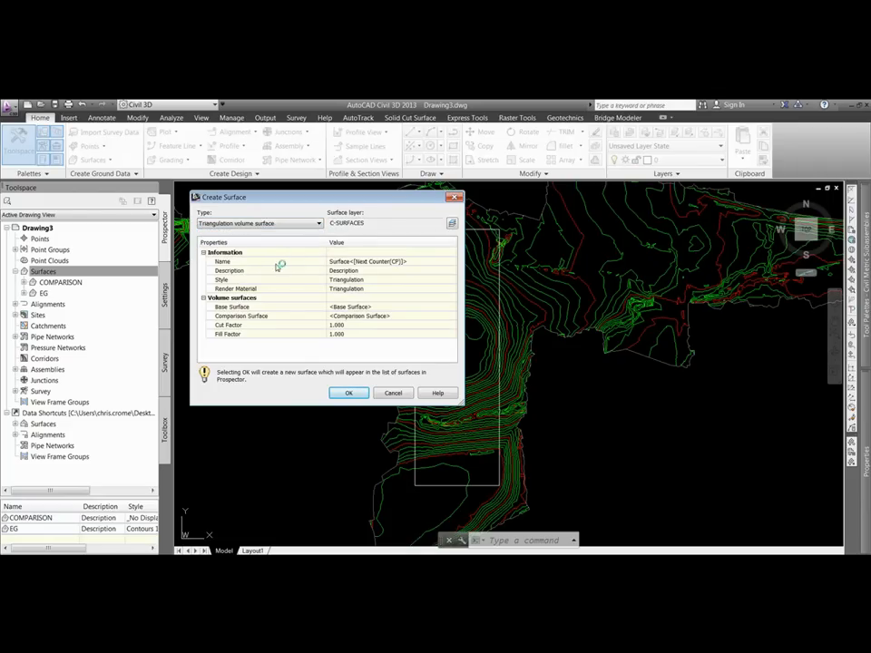
{"action": "left_click", "coordinate": [291, 307]}
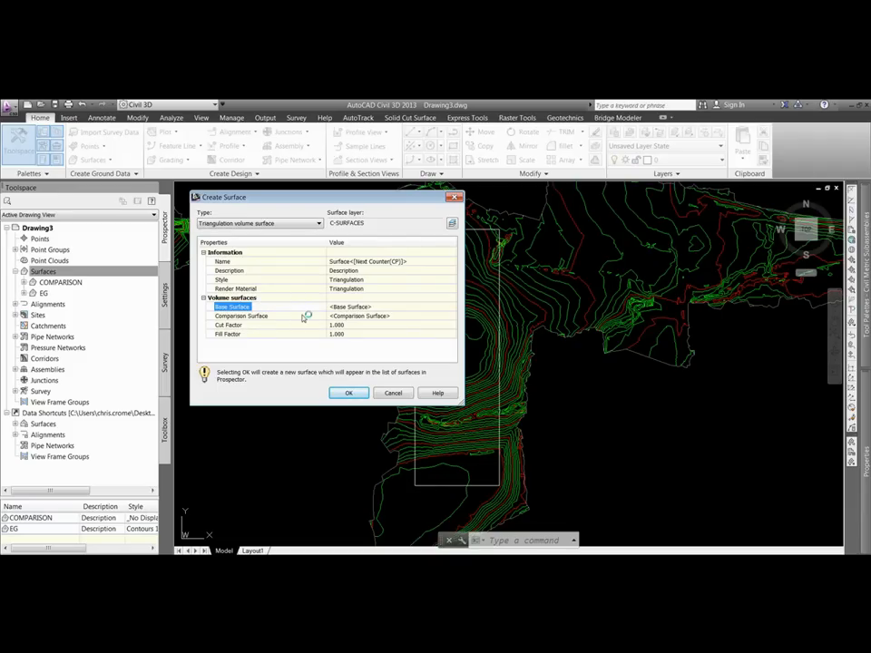
{"action": "left_click", "coordinate": [422, 263]}
{"action": "type", "text": "CUT & FILL"}
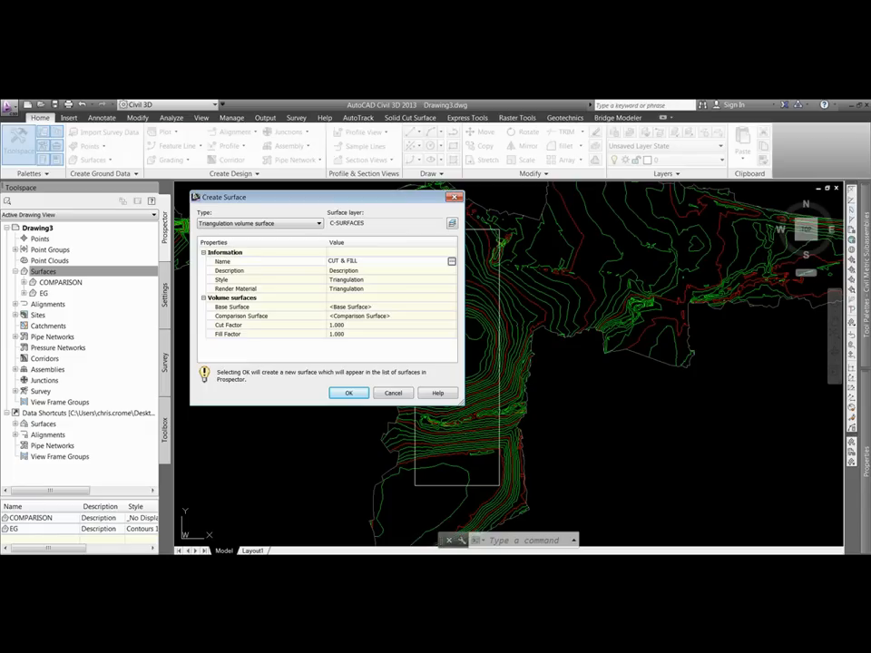
Step: Assign EG as the base surface and COMPARISON as the comparison surface, and create the volume surface
{"action": "left_click", "coordinate": [417, 308]}
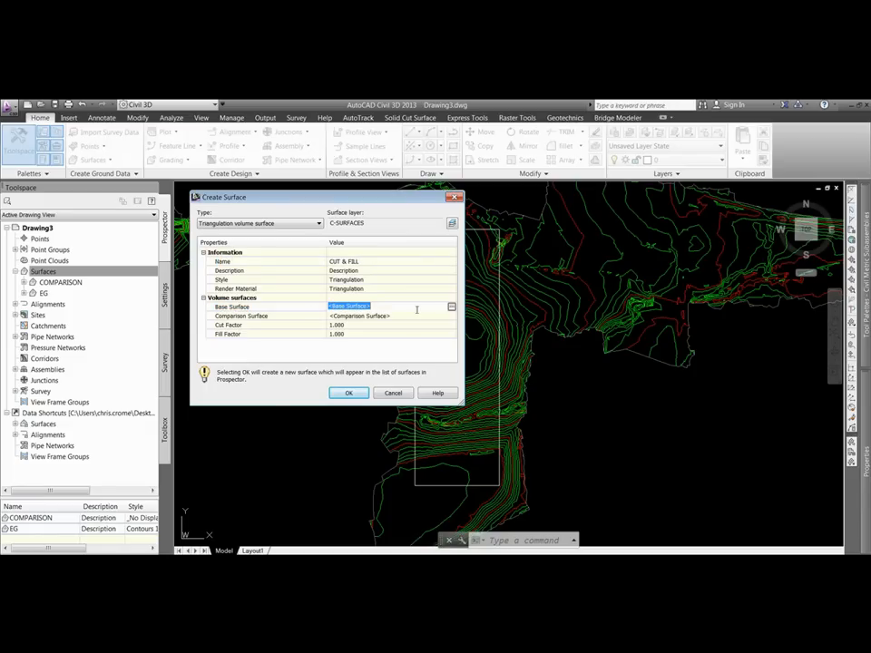
{"action": "left_click", "coordinate": [452, 308]}
{"action": "double_click", "coordinate": [307, 289]}
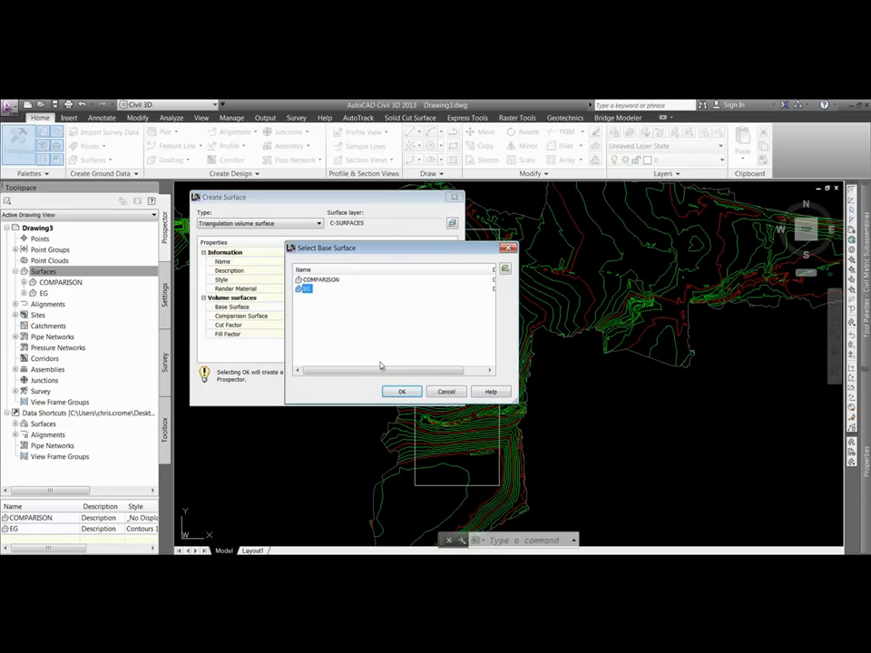
{"action": "left_click", "coordinate": [277, 320]}
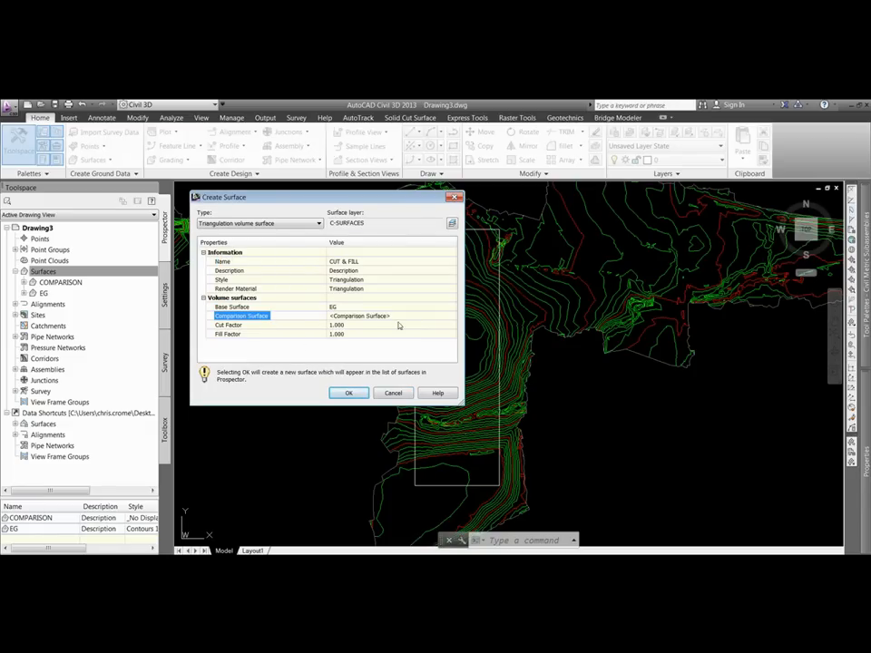
{"action": "left_click", "coordinate": [427, 316]}
{"action": "left_click", "coordinate": [451, 315]}
{"action": "left_click", "coordinate": [308, 289]}
{"action": "left_click", "coordinate": [317, 280]}
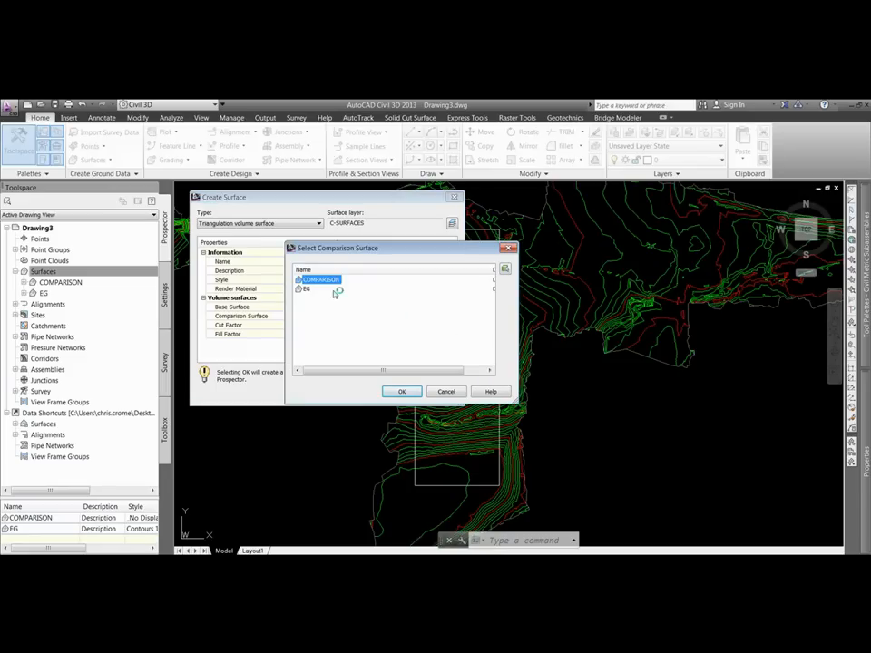
{"action": "left_click", "coordinate": [403, 392]}
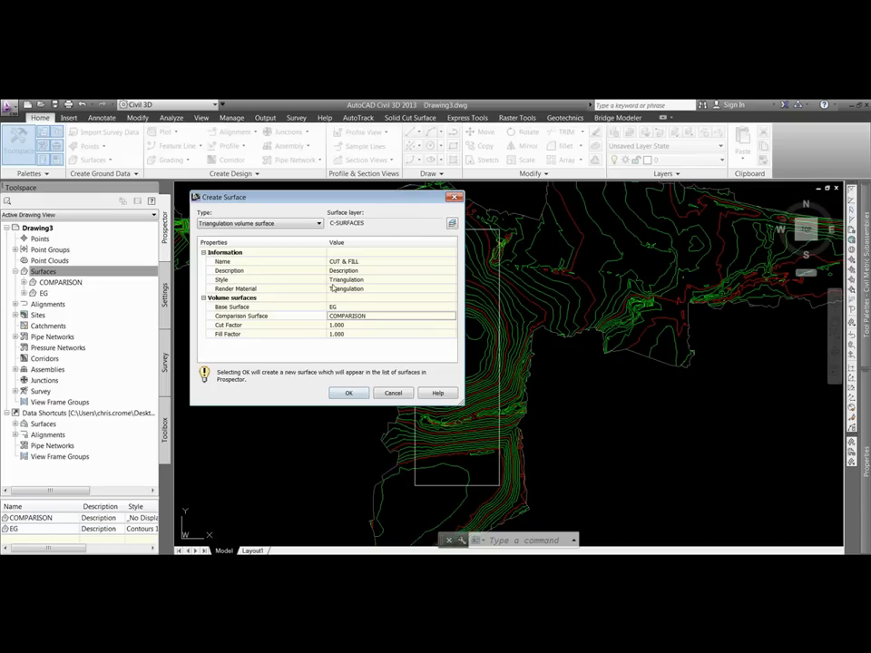
{"action": "left_click", "coordinate": [351, 393]}
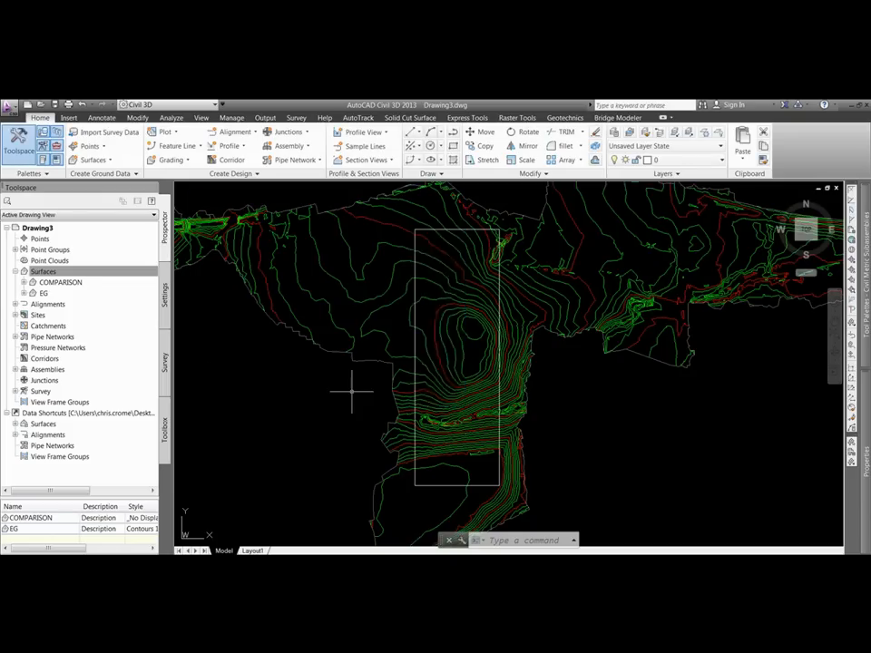
Step: Choose the surface style 2D Solid Cut and Fill for the CUT & FILL surface in its surface properties
{"action": "scroll", "coordinate": [449, 272], "scroll_direction": "up", "scroll_amount": 3}
{"action": "scroll", "coordinate": [418, 272], "scroll_direction": "up", "scroll_amount": 2}
{"action": "scroll", "coordinate": [417, 273], "scroll_direction": "down", "scroll_amount": 4}
{"action": "scroll", "coordinate": [363, 232], "scroll_direction": "down", "scroll_amount": 3}
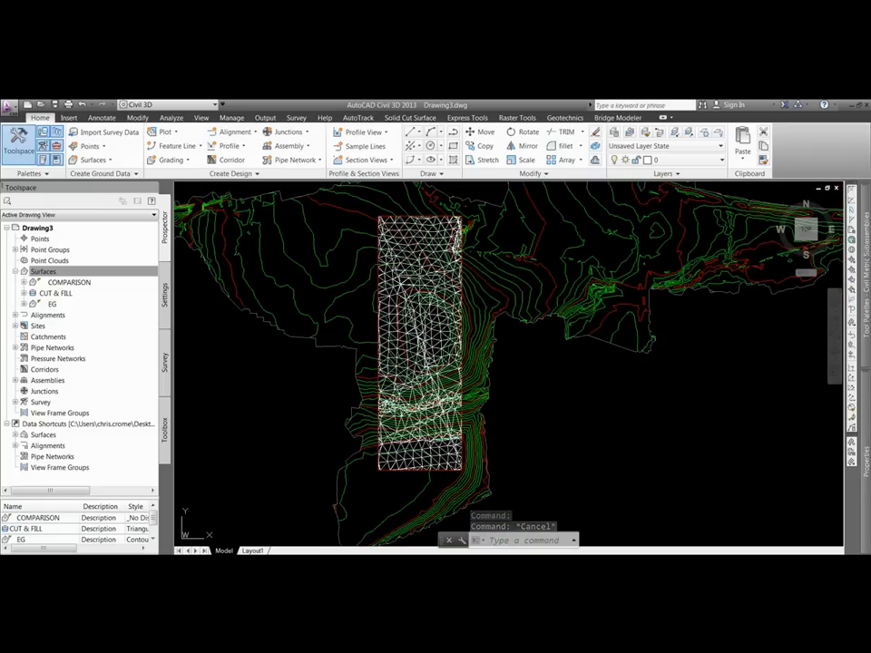
{"action": "left_click", "coordinate": [433, 260]}
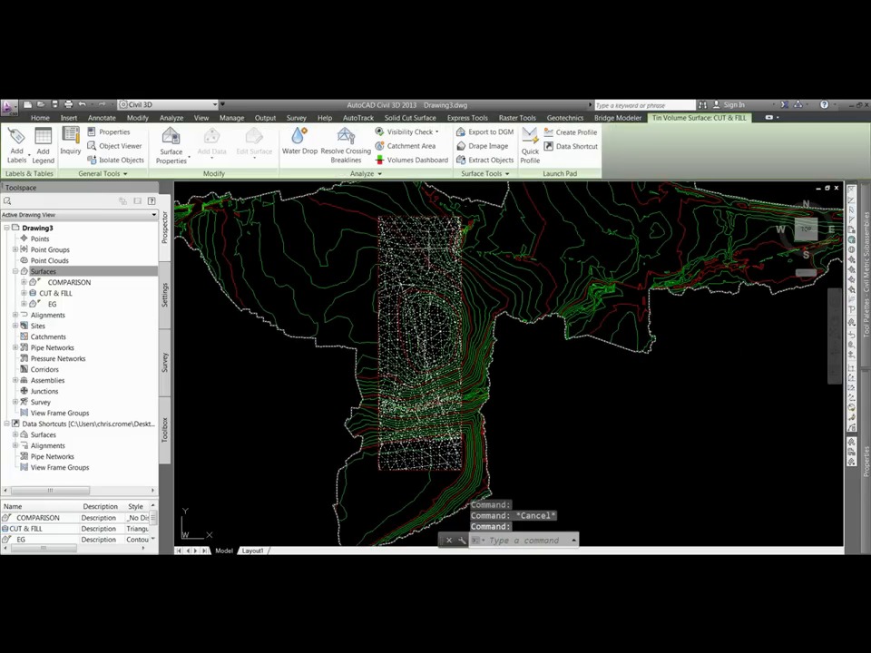
{"action": "left_click", "coordinate": [172, 140]}
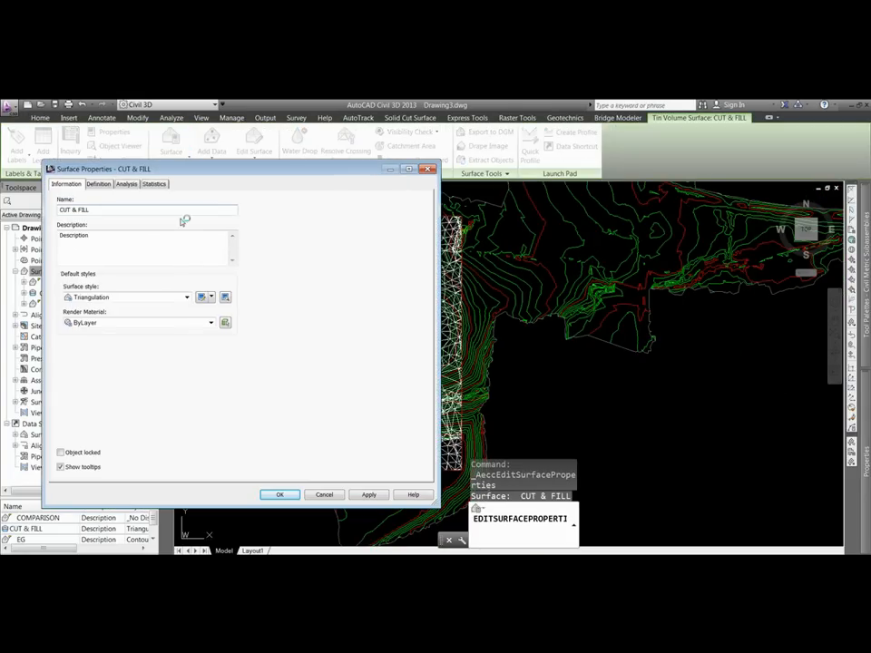
{"action": "left_click", "coordinate": [113, 297]}
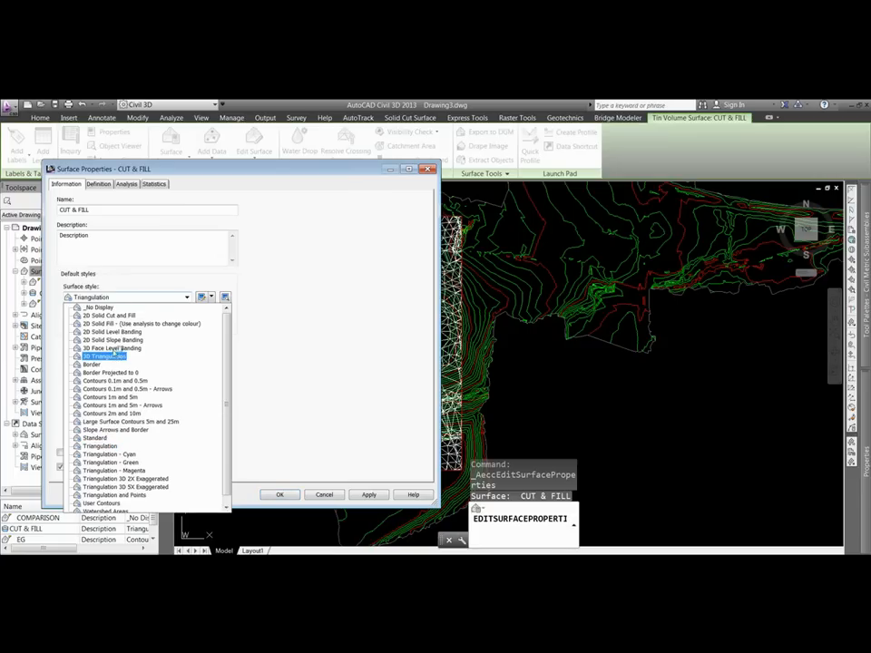
{"action": "left_click", "coordinate": [121, 315]}
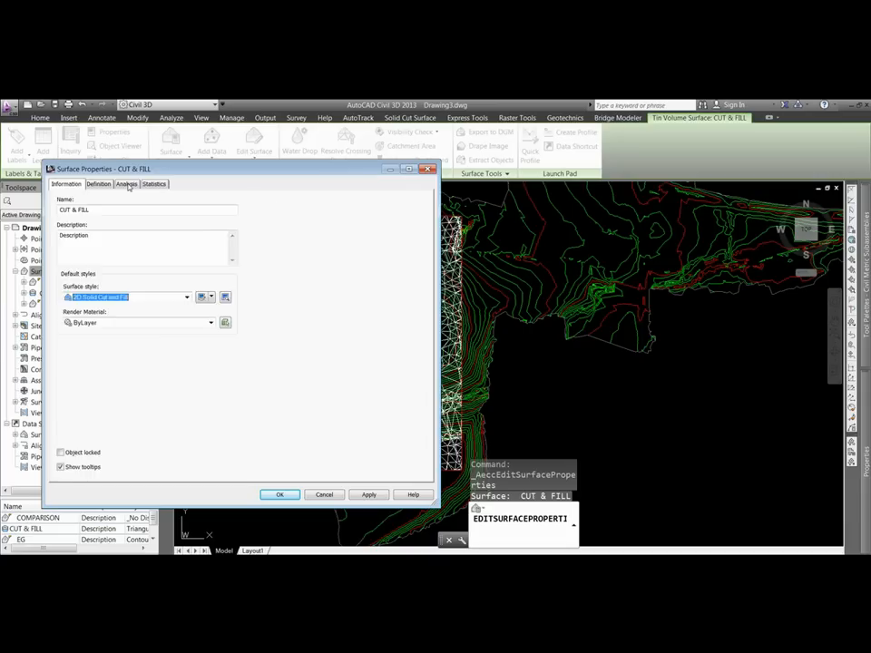
Step: Run the levels analysis on the CUT & FILL surface with 8 ranges
{"action": "left_click", "coordinate": [128, 185]}
{"action": "left_click_drag", "start_coordinate": [157, 170], "coordinate": [270, 188]}
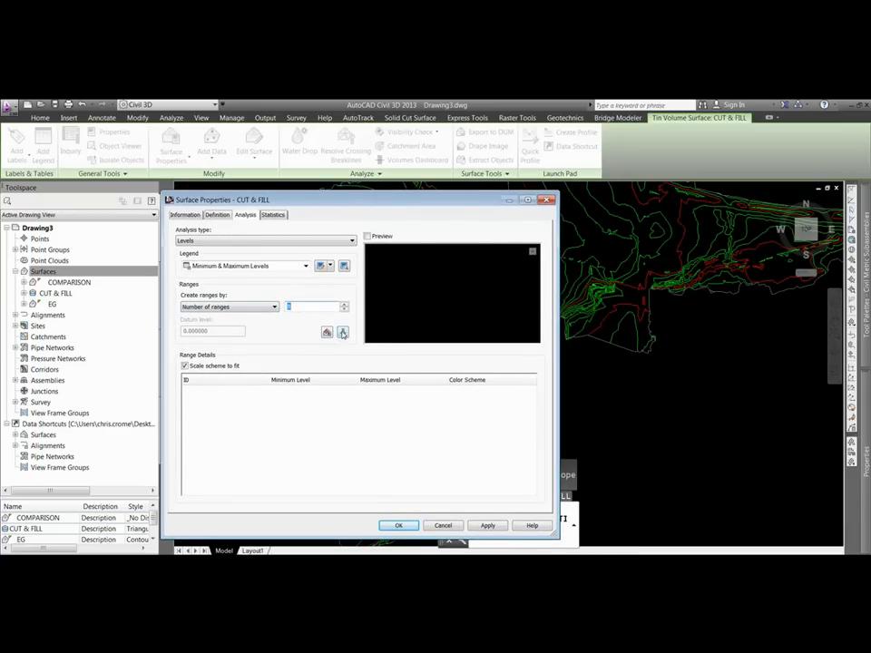
{"action": "left_click", "coordinate": [343, 333]}
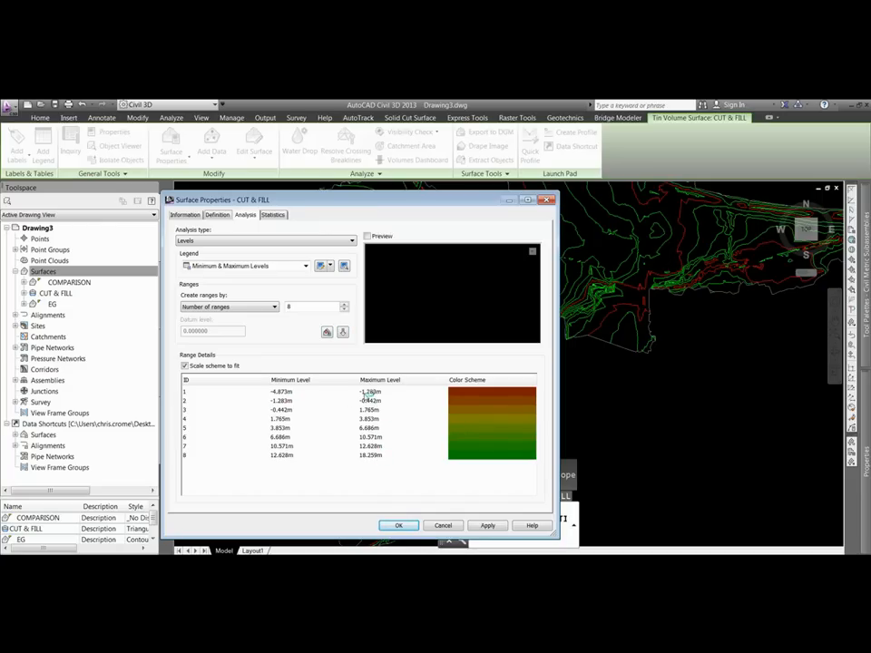
{"action": "mouse_move", "coordinate": [312, 198]}
{"action": "left_mouse_down"}
{"action": "mouse_move", "coordinate": [421, 312]}
{"action": "mouse_move", "coordinate": [417, 328]}
{"action": "mouse_move", "coordinate": [420, 237]}
{"action": "left_mouse_up"}
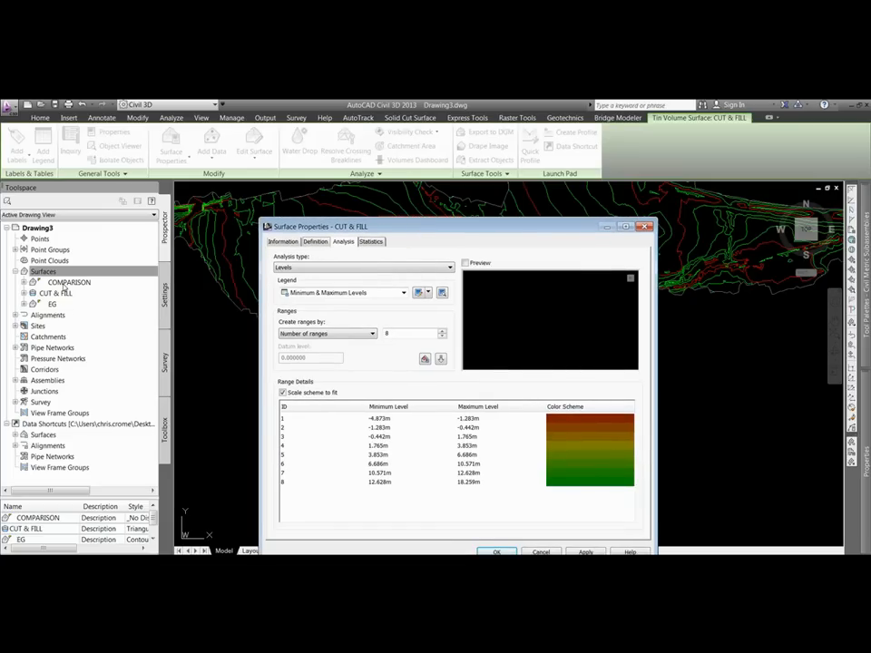
{"action": "left_click_drag", "start_coordinate": [321, 231], "coordinate": [298, 190]}
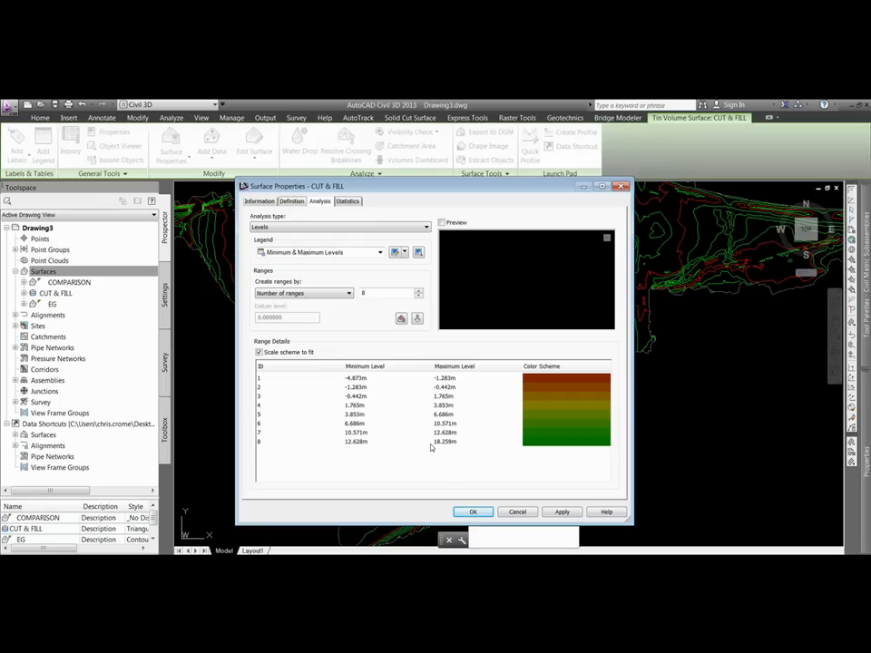
{"action": "left_click_drag", "start_coordinate": [386, 179], "coordinate": [369, 169]}
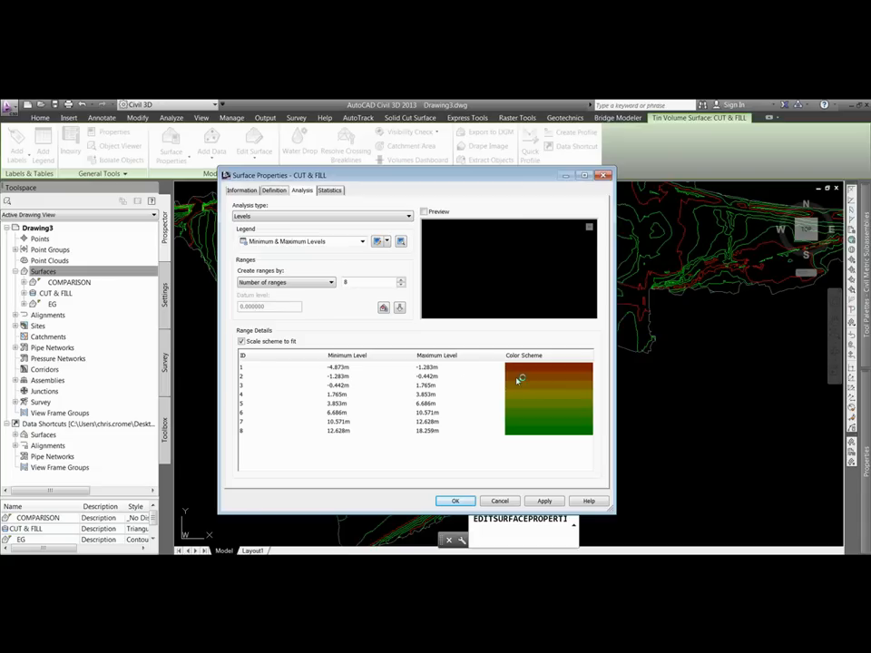
Step: Set the analysis legend to Cut and Fill Volumes and apply the surface properties
{"action": "left_click", "coordinate": [293, 241]}
{"action": "left_click", "coordinate": [290, 258]}
{"action": "left_click", "coordinate": [547, 501]}
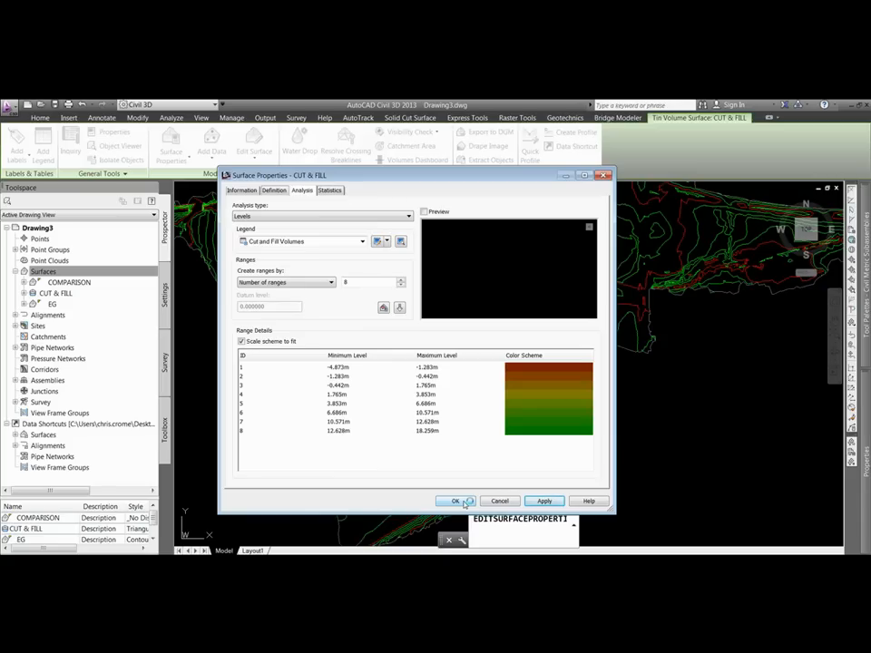
Step: Accept and close the CUT & FILL surface properties and clear the surface selection
{"action": "left_click", "coordinate": [456, 501]}
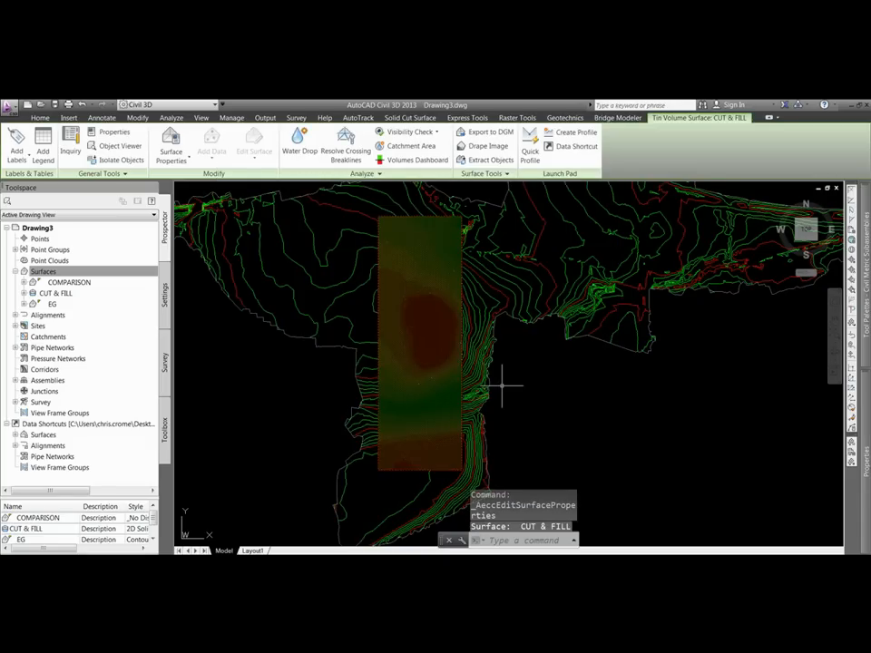
{"action": "key", "text": "Escape"}
{"action": "key", "text": "Escape"}
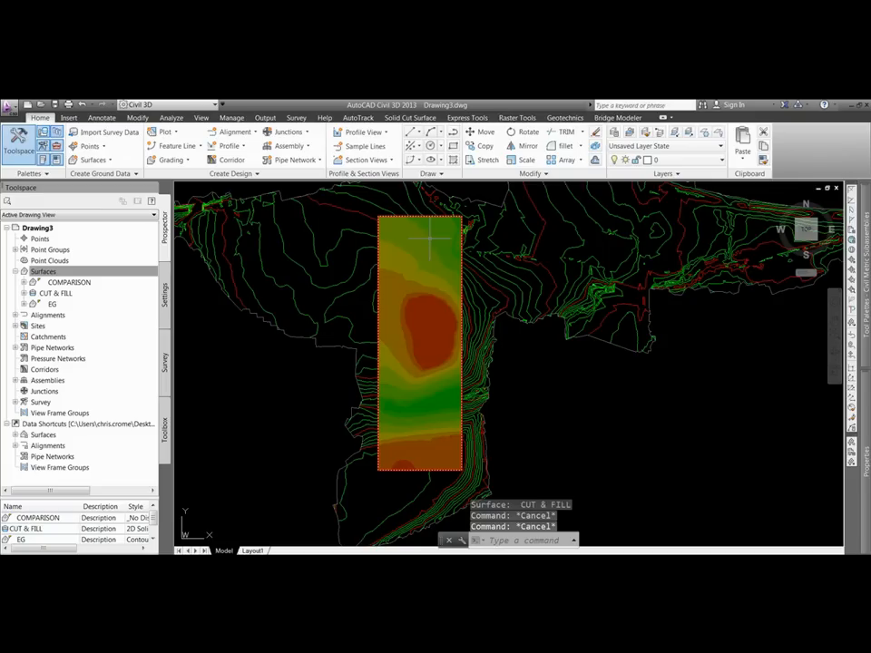
Step: Add a dynamic Levels legend table for the CUT & FILL surface in the empty area east of the coloured rectangle
{"action": "left_click", "coordinate": [424, 399]}
{"action": "left_click", "coordinate": [424, 385]}
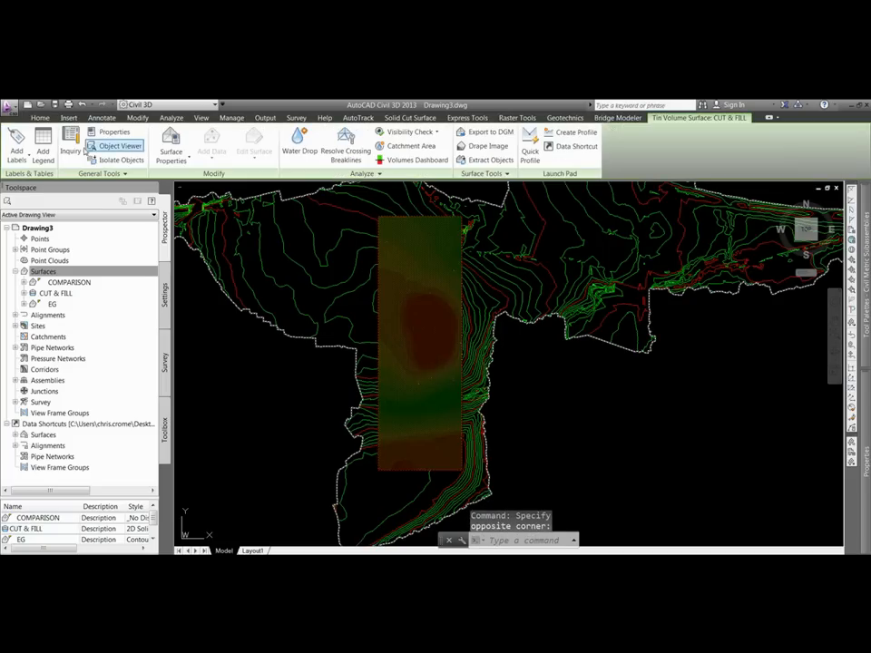
{"action": "left_click", "coordinate": [42, 141]}
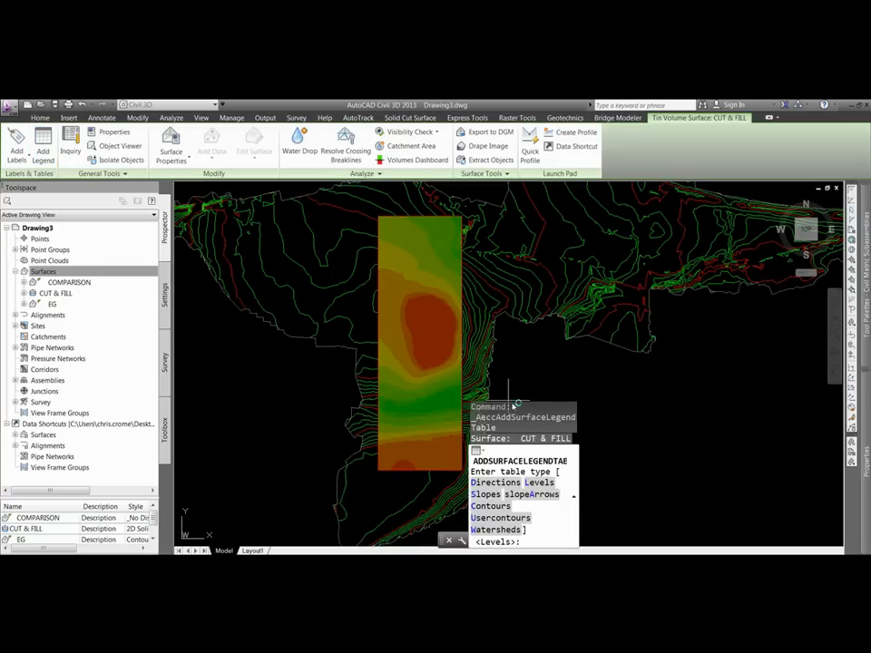
{"action": "key", "text": "Return"}
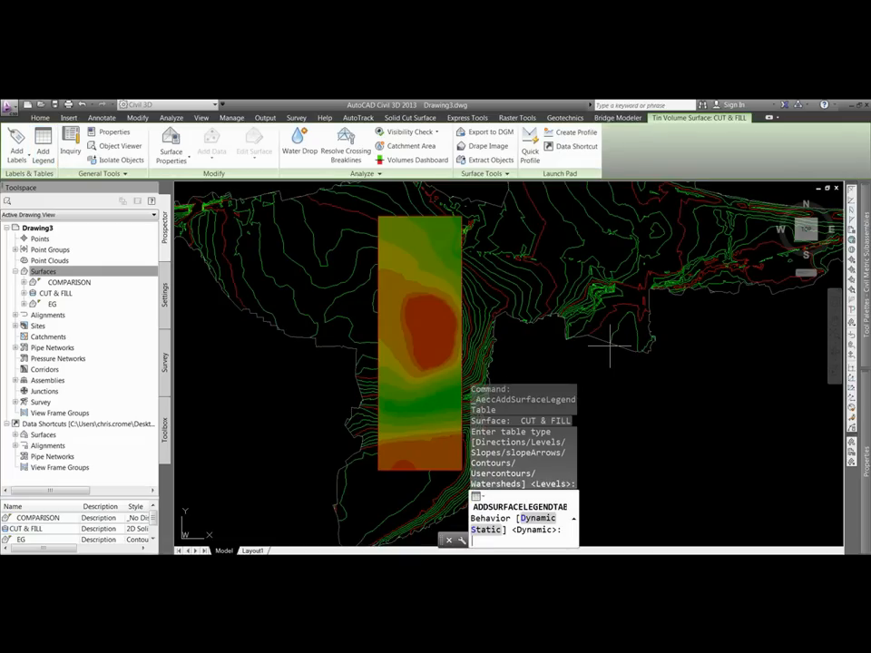
{"action": "key", "text": "Return"}
{"action": "scroll", "coordinate": [445, 349], "scroll_direction": "down", "scroll_amount": 3}
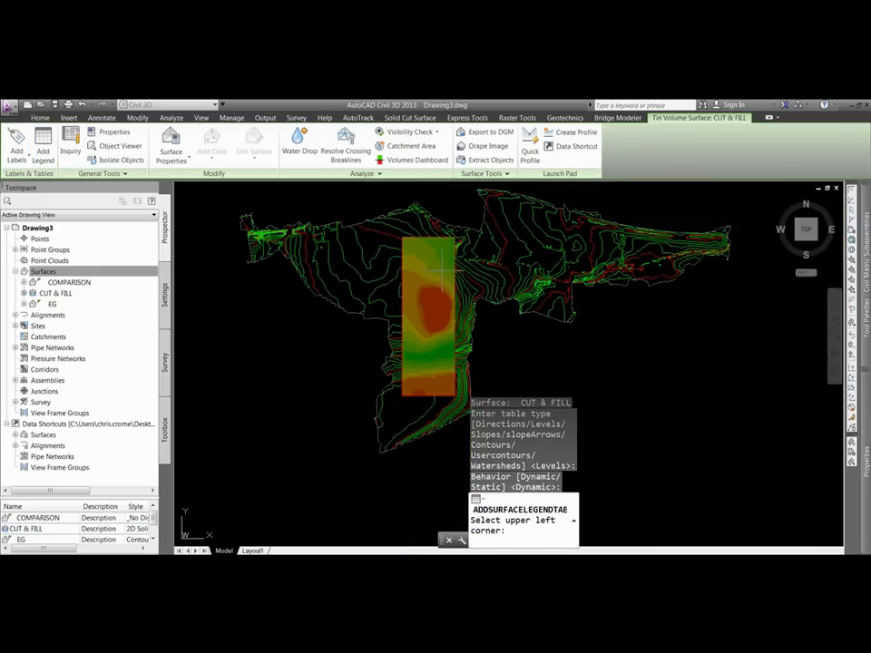
{"action": "scroll", "coordinate": [482, 356], "scroll_direction": "up", "scroll_amount": 3}
{"action": "left_click", "coordinate": [495, 351]}
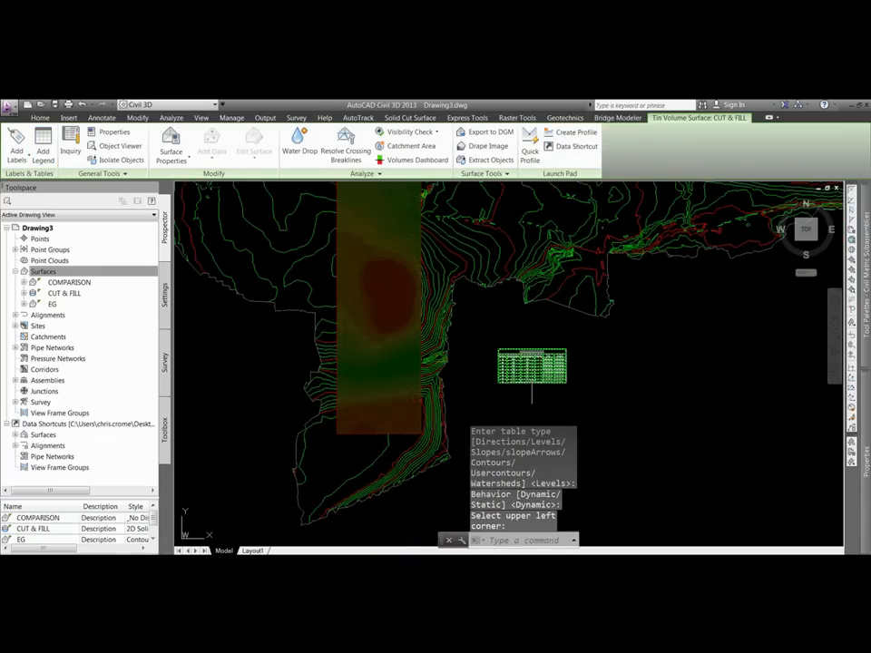
{"action": "scroll", "coordinate": [535, 392], "scroll_direction": "up", "scroll_amount": 6}
{"action": "key", "text": "Escape"}
{"action": "key", "text": "Escape"}
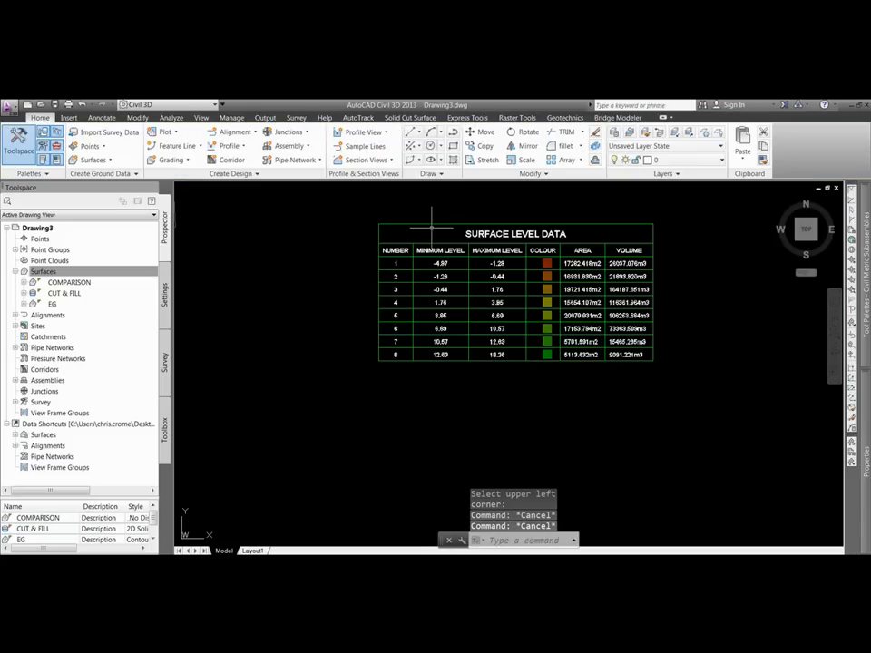
Step: Examine the level ranges, colours, areas and volumes in the surface level data table
{"action": "middle_click_drag", "start_coordinate": [435, 284], "coordinate": [408, 323]}
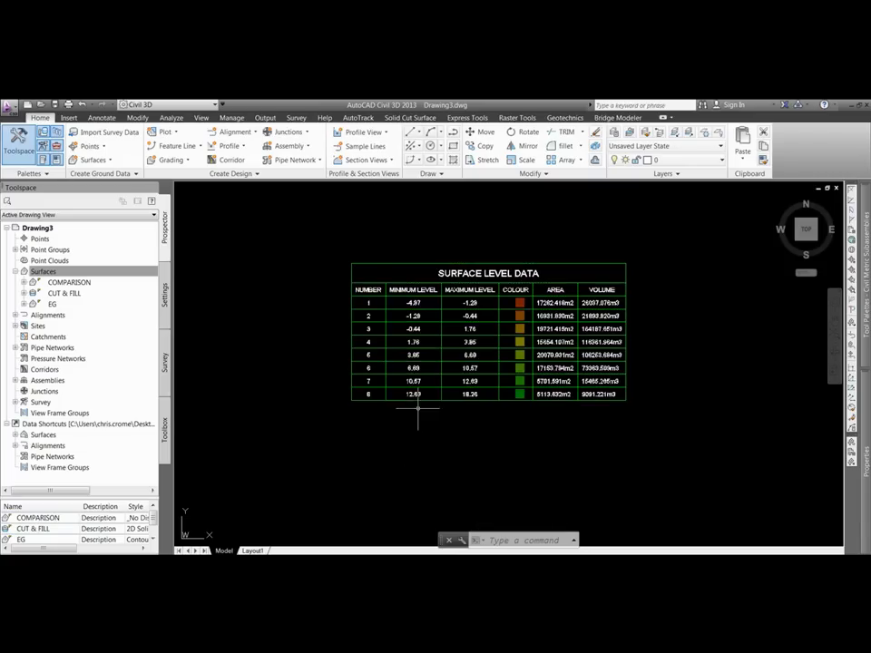
{"action": "scroll", "coordinate": [426, 405], "scroll_direction": "up", "scroll_amount": 2}
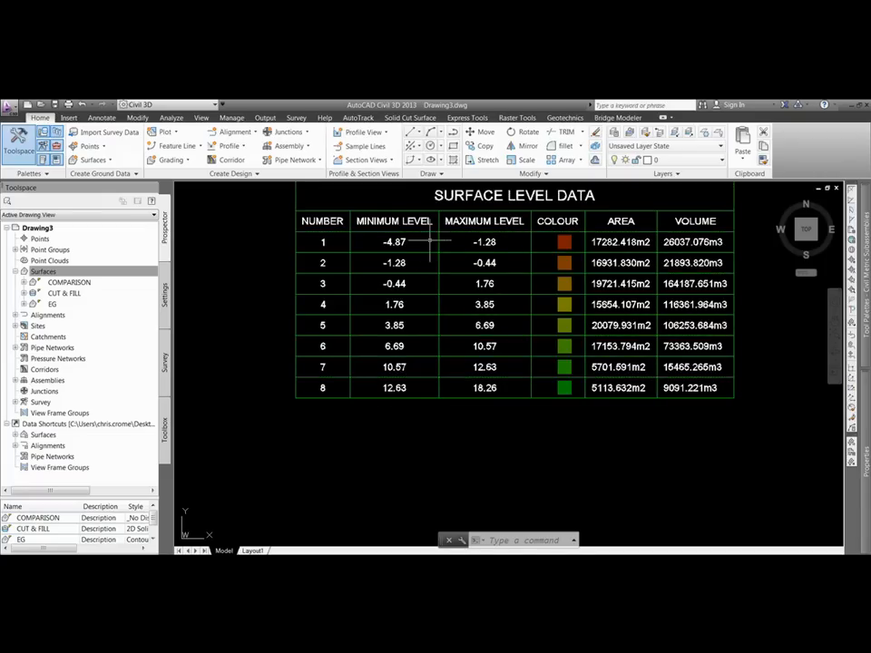
{"action": "middle_click_drag", "start_coordinate": [549, 241], "coordinate": [485, 263]}
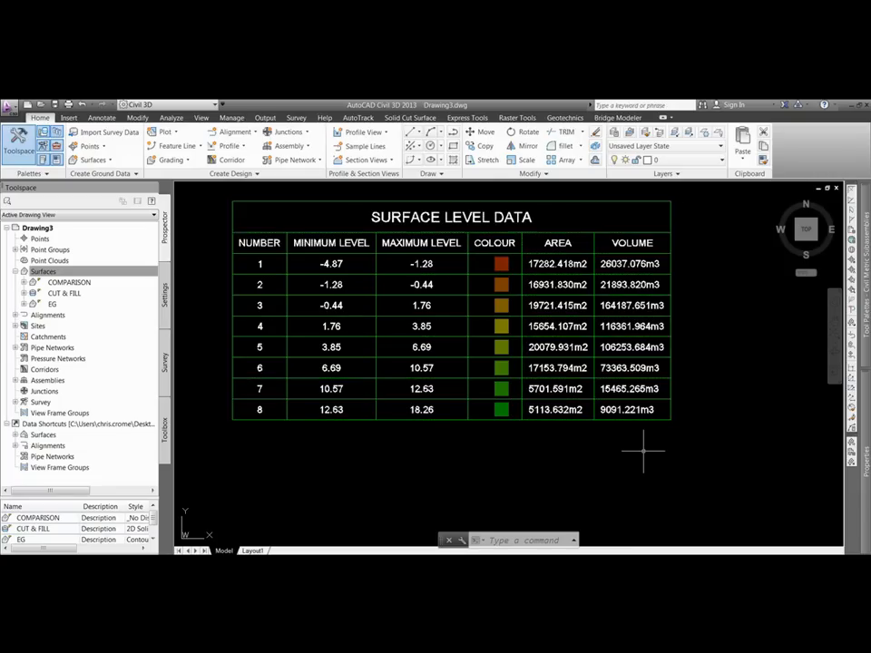
{"action": "scroll", "coordinate": [688, 446], "scroll_direction": "down", "scroll_amount": 8}
{"action": "middle_click_drag", "start_coordinate": [677, 439], "coordinate": [537, 412]}
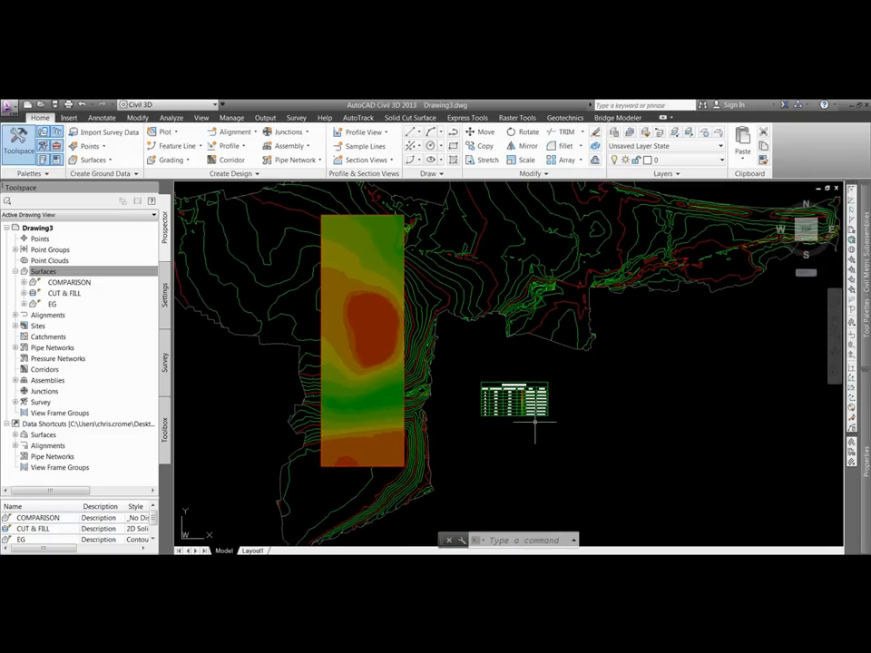
Step: Open the Volumes Dashboard and add the existing CUT & FILL volume surface to it
{"action": "left_click", "coordinate": [171, 118]}
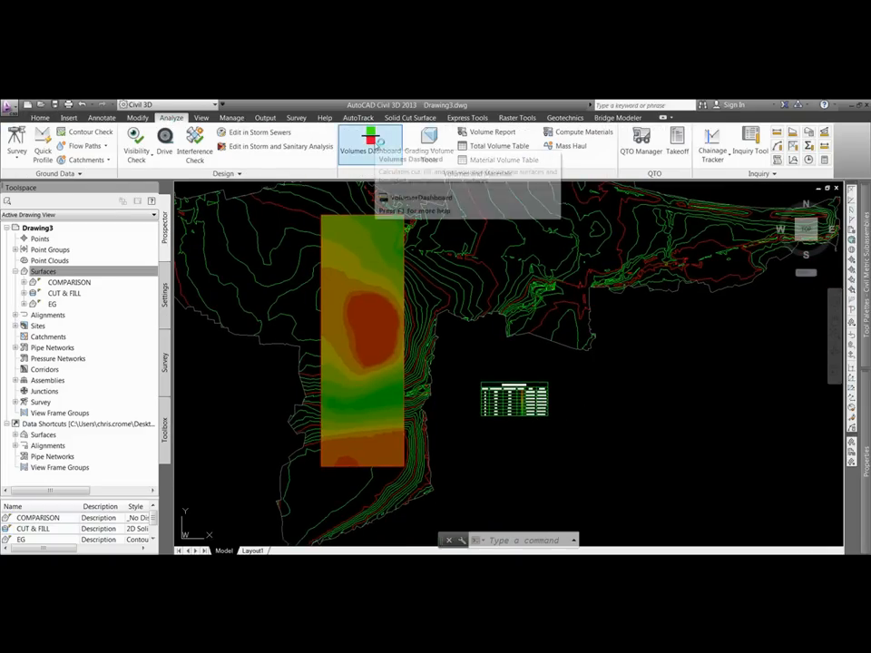
{"action": "scroll", "coordinate": [469, 370], "scroll_direction": "down", "scroll_amount": 2}
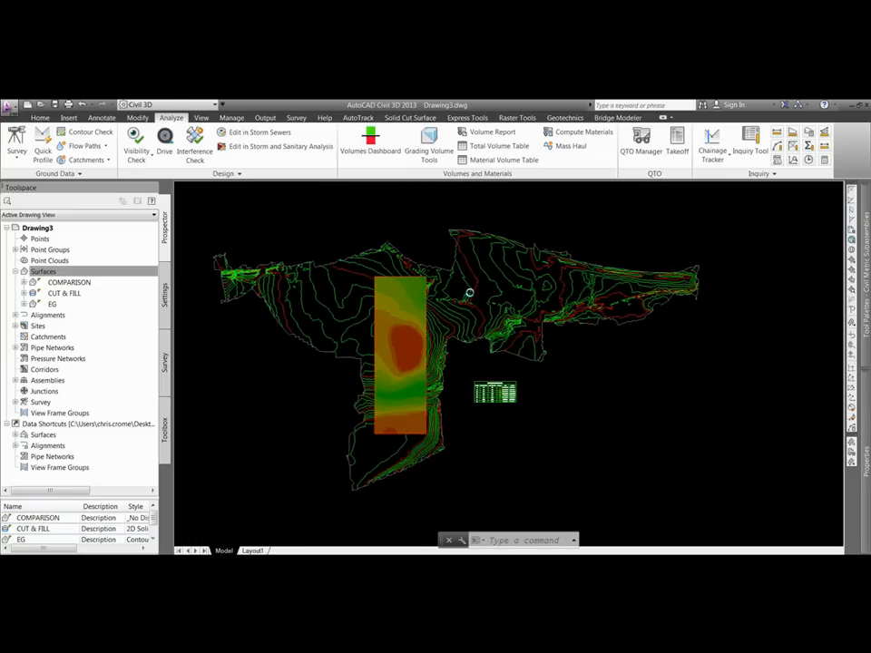
{"action": "middle_click_drag", "start_coordinate": [468, 292], "coordinate": [413, 363]}
{"action": "left_click", "coordinate": [365, 149]}
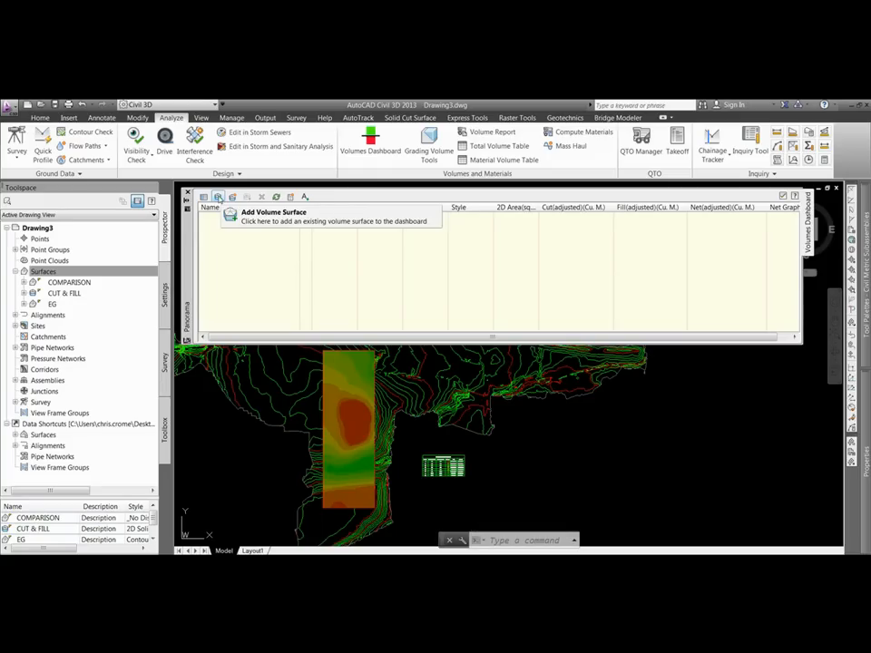
{"action": "left_click", "coordinate": [218, 198]}
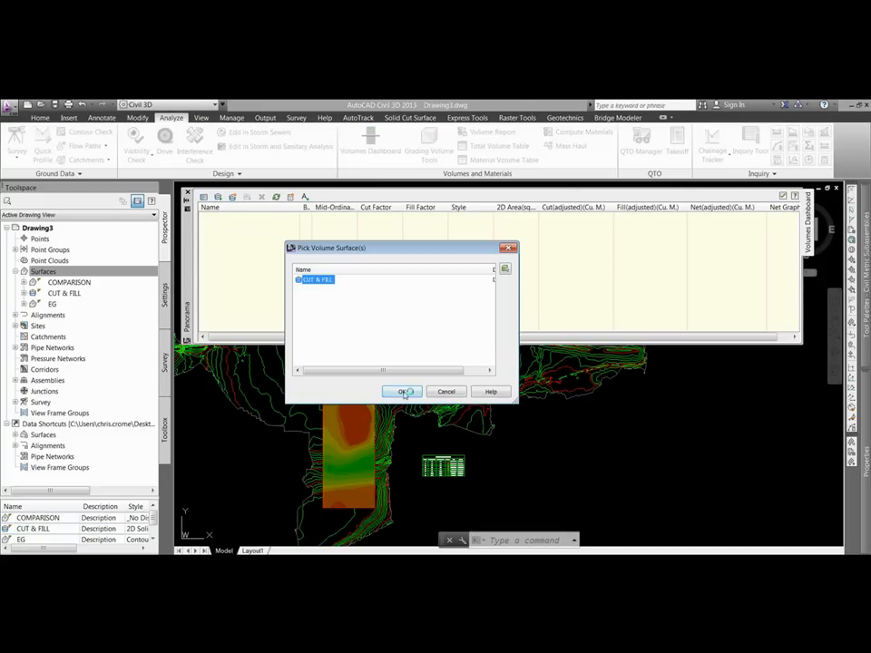
{"action": "left_click", "coordinate": [403, 392]}
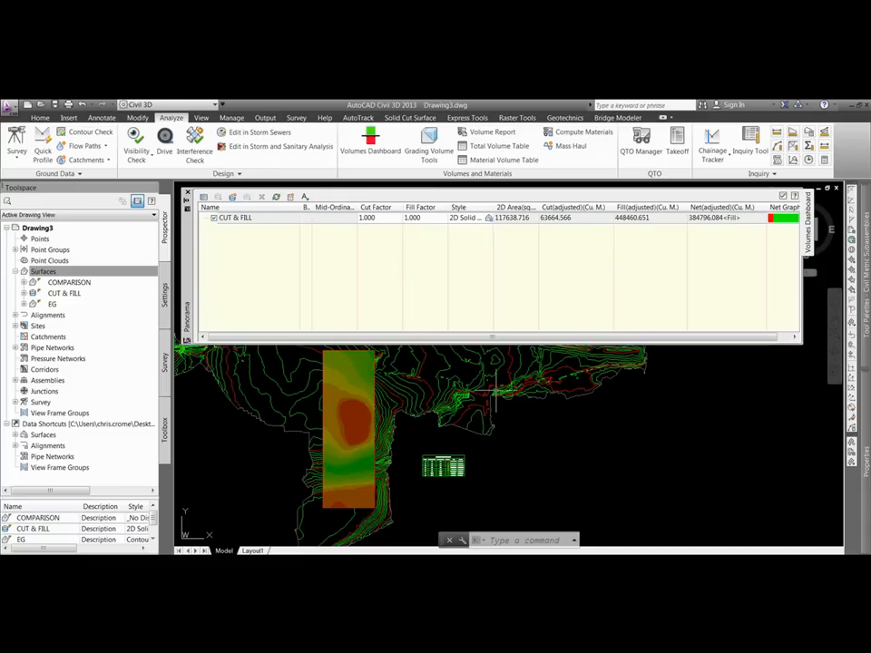
Step: Draw a rectangle inside the CUT & FILL surface, enclosing the upper part of the dark red area
{"action": "middle_click_drag", "start_coordinate": [318, 382], "coordinate": [343, 382]}
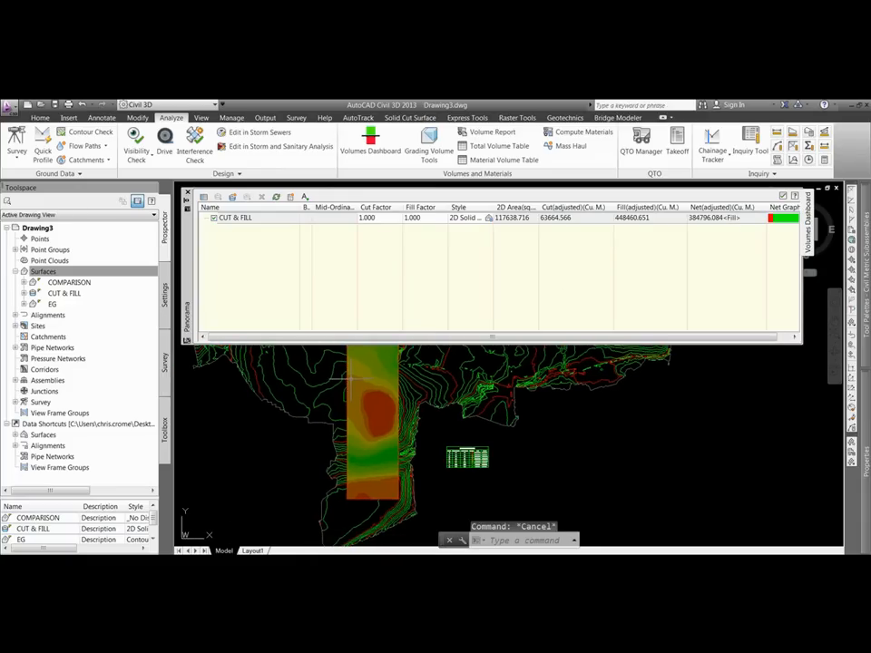
{"action": "scroll", "coordinate": [359, 392], "scroll_direction": "up", "scroll_amount": 3}
{"action": "scroll", "coordinate": [373, 404], "scroll_direction": "down", "scroll_amount": 3}
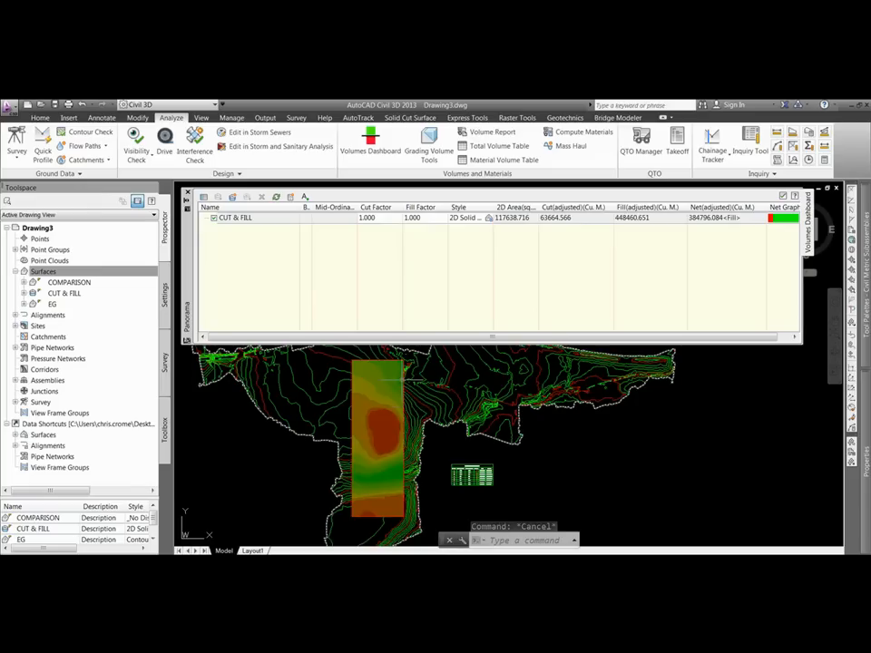
{"action": "scroll", "coordinate": [391, 404], "scroll_direction": "up", "scroll_amount": 2}
{"action": "type", "text": "REC"}
{"action": "key", "text": "Return"}
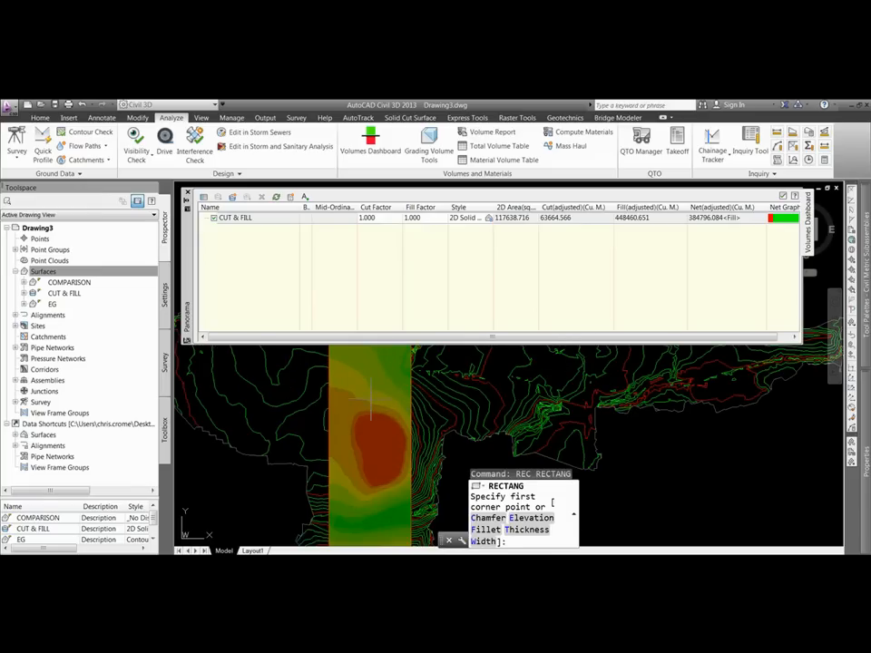
{"action": "scroll", "coordinate": [361, 396], "scroll_direction": "up", "scroll_amount": 3}
{"action": "left_click", "coordinate": [344, 385]}
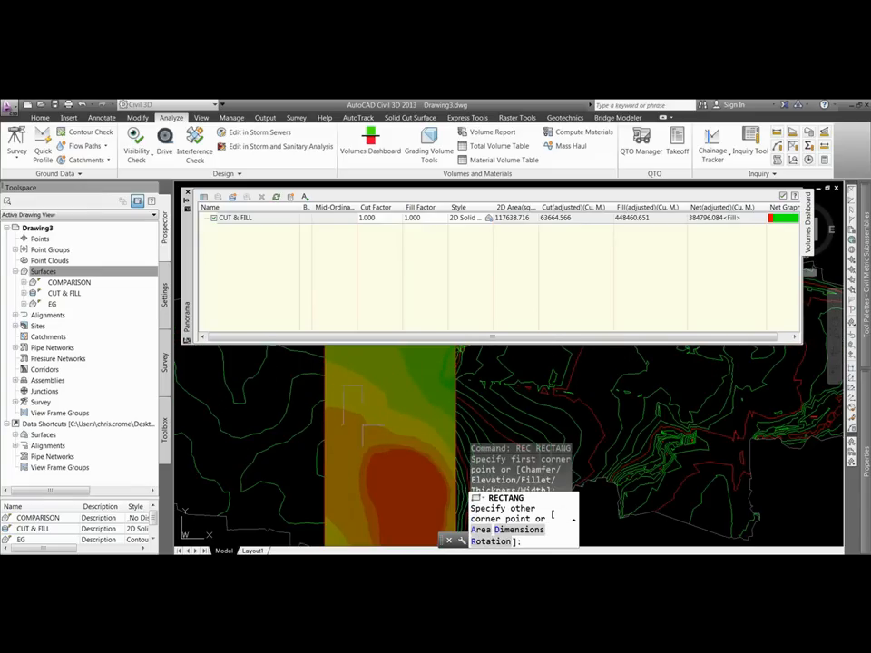
{"action": "left_click", "coordinate": [440, 500]}
{"action": "middle_click_drag", "start_coordinate": [336, 450], "coordinate": [323, 404]}
{"action": "scroll", "coordinate": [324, 404], "scroll_direction": "down", "scroll_amount": 2}
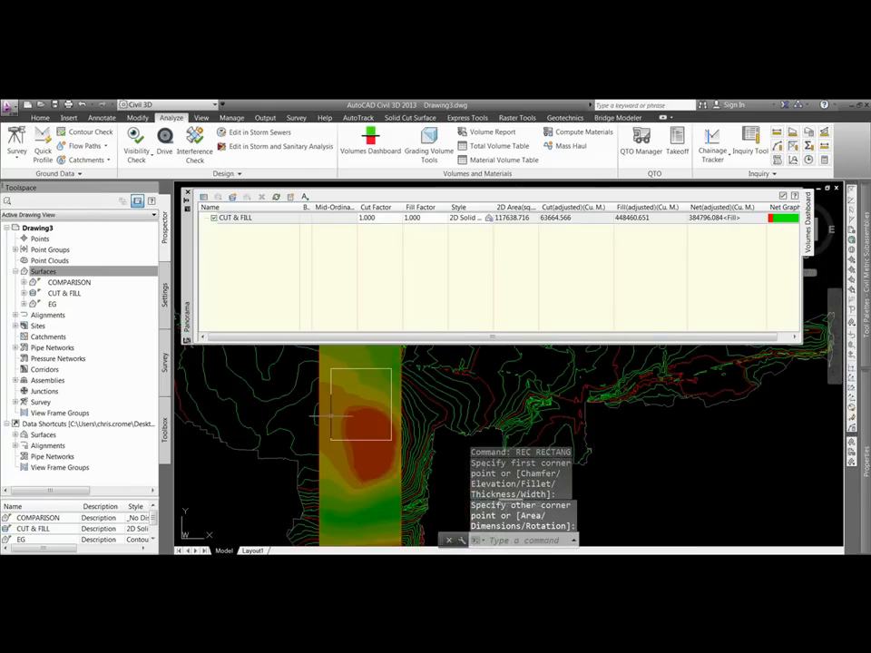
{"action": "scroll", "coordinate": [435, 408], "scroll_direction": "down", "scroll_amount": 2}
{"action": "scroll", "coordinate": [428, 411], "scroll_direction": "up", "scroll_amount": 2}
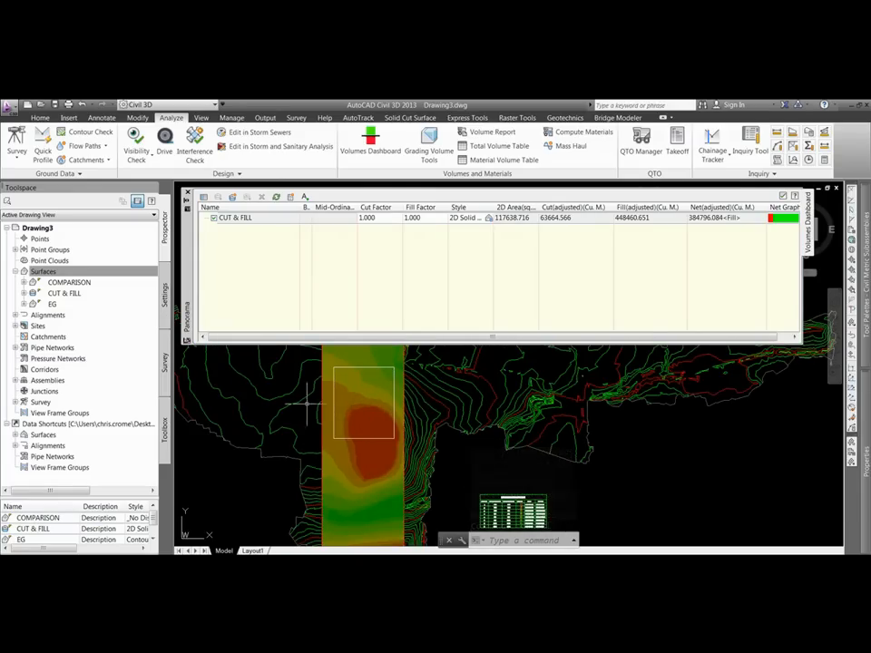
Step: Add a bounded volume under CUT & FILL using the drawn rectangle as bounding object, and expand its entry
{"action": "left_click", "coordinate": [240, 220]}
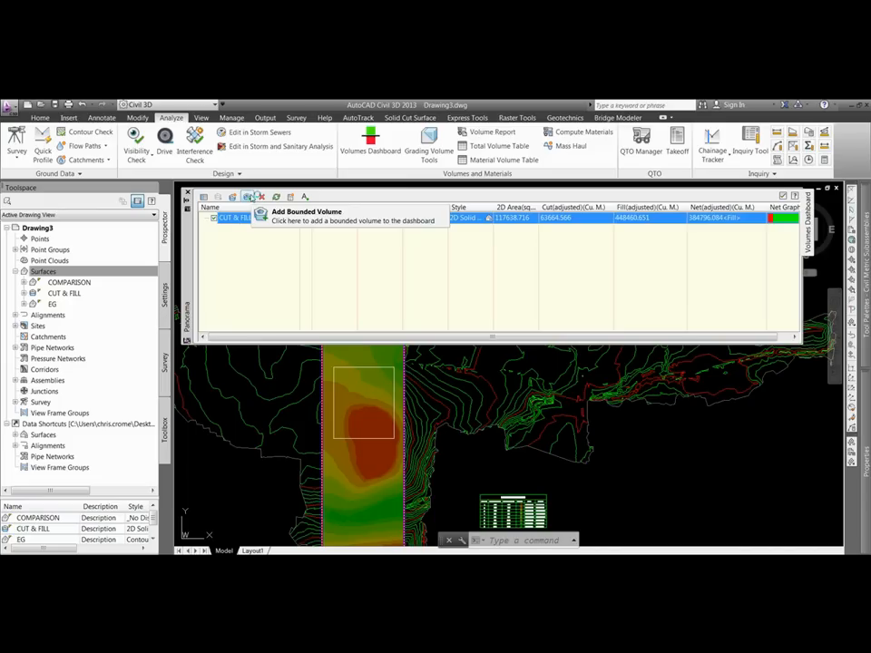
{"action": "left_click", "coordinate": [42, 272]}
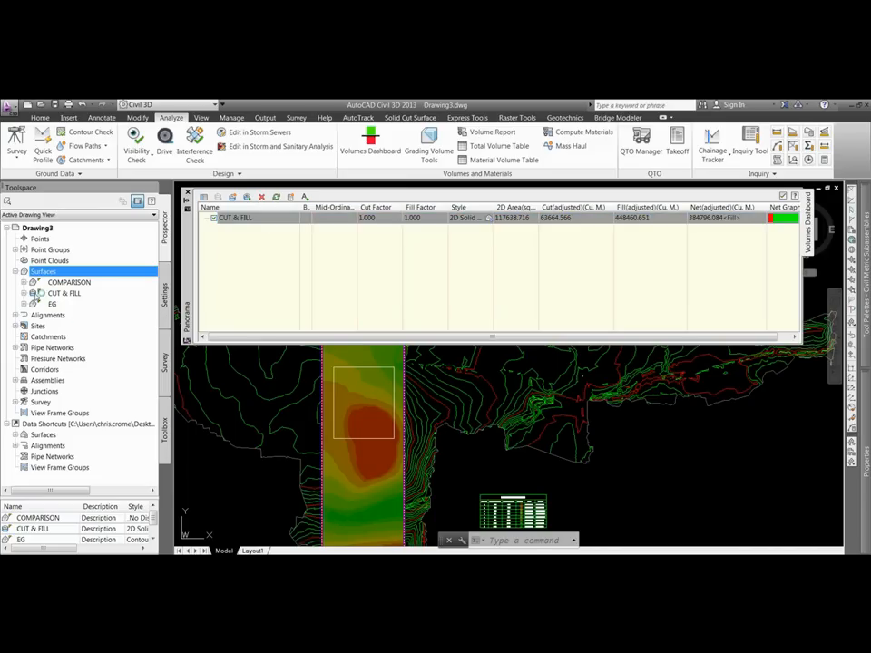
{"action": "left_click", "coordinate": [247, 198]}
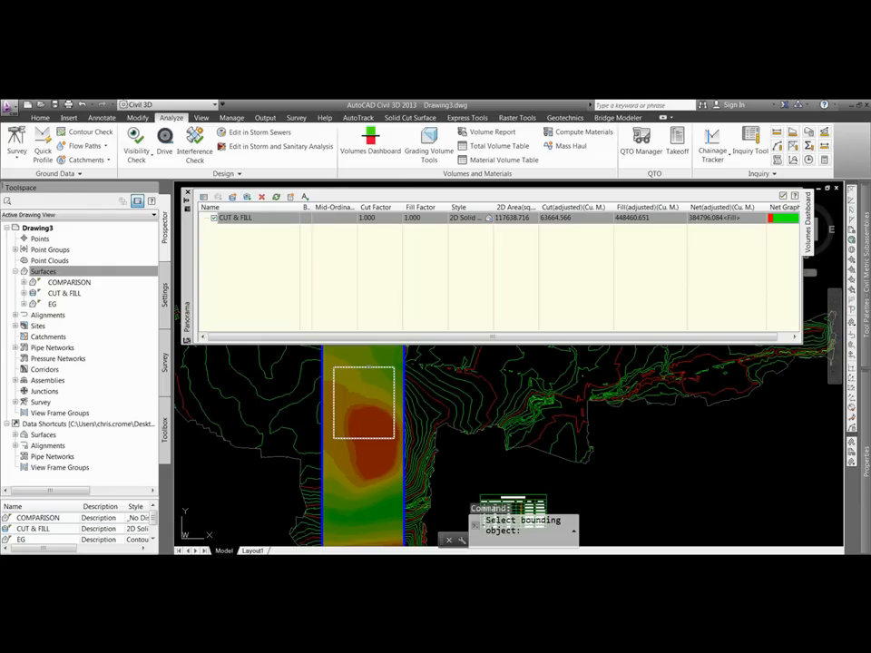
{"action": "left_click", "coordinate": [394, 391]}
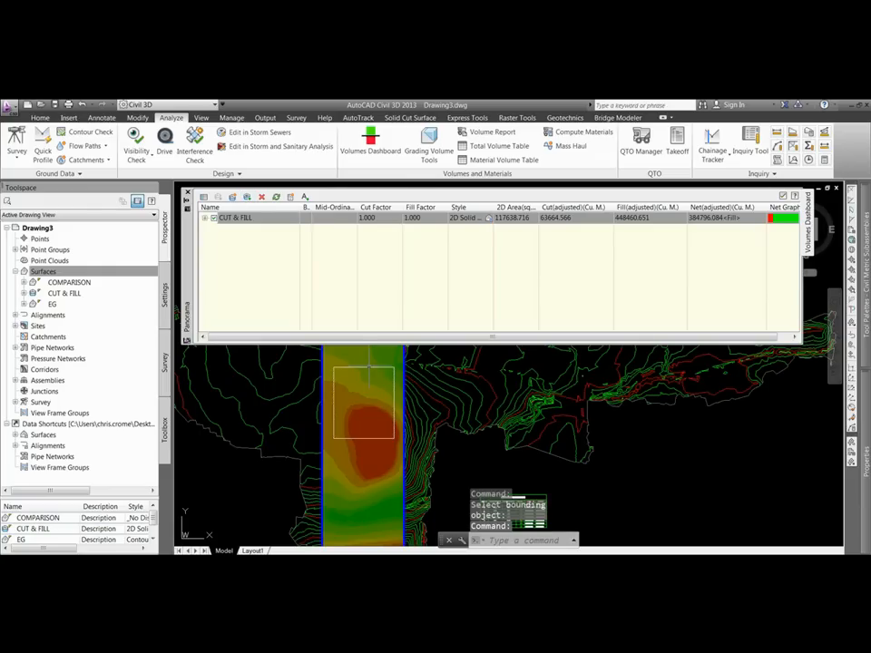
{"action": "left_click", "coordinate": [205, 219]}
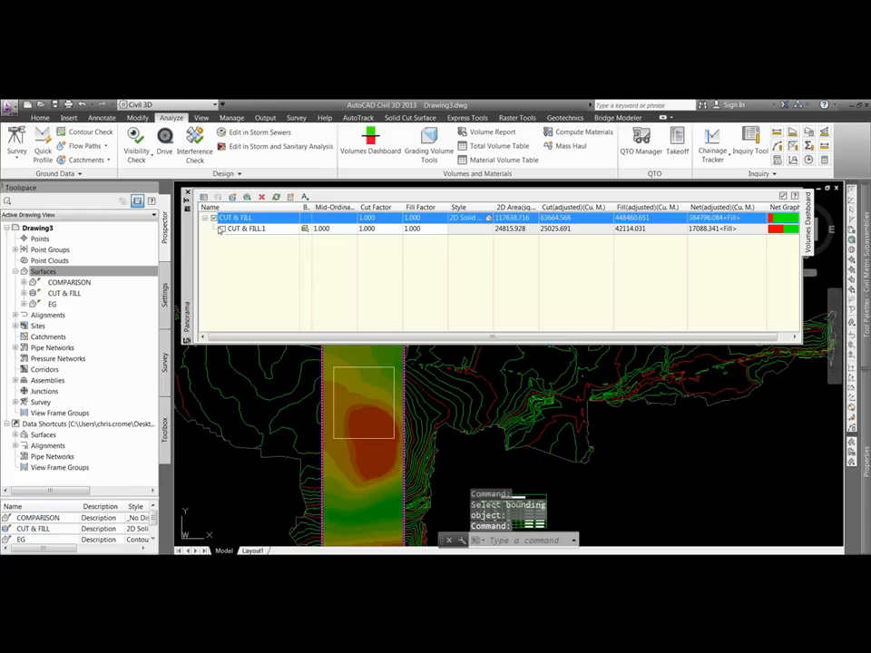
Step: Rename the bounded volume under CUT & FILL as PHASE 1 and include it in the report
{"action": "left_click", "coordinate": [268, 229]}
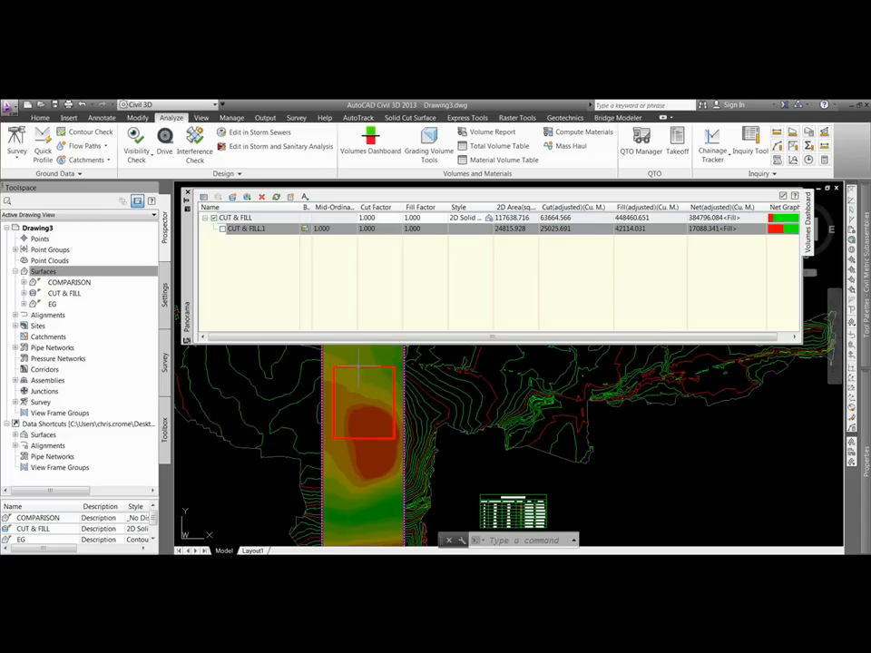
{"action": "double_click", "coordinate": [268, 231]}
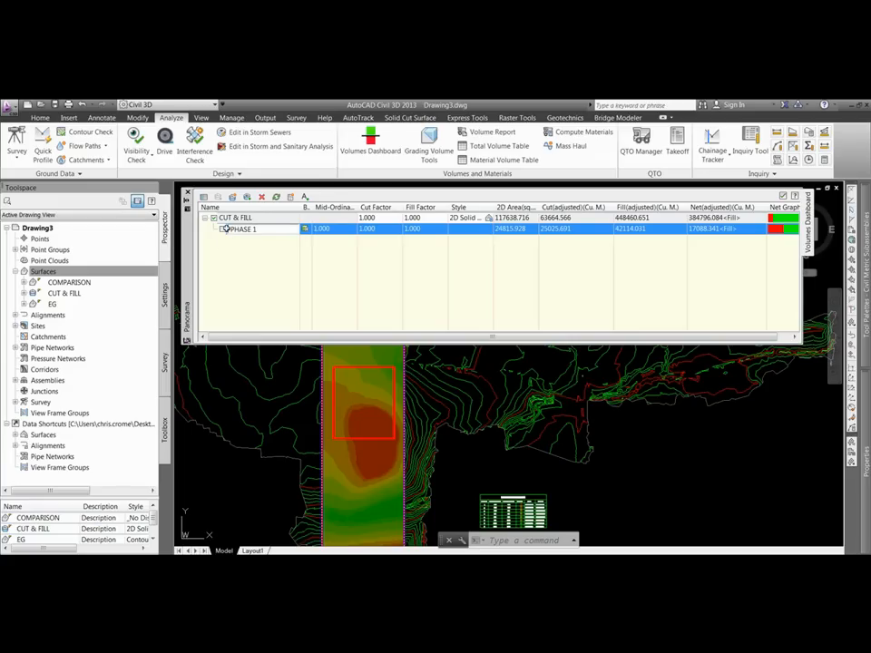
{"action": "key", "text": "Return"}
Step: Generate the cut/fill report for CUT & FILL and PHASE 1, check both net volumes, and close the report and dashboard
{"action": "left_click", "coordinate": [291, 199]}
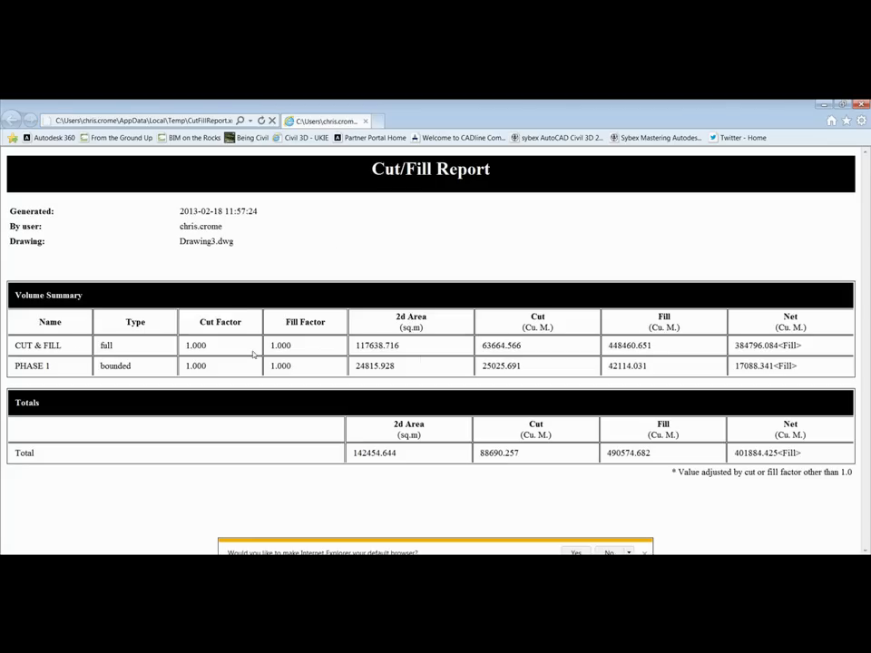
{"action": "left_click_drag", "start_coordinate": [803, 345], "coordinate": [725, 349]}
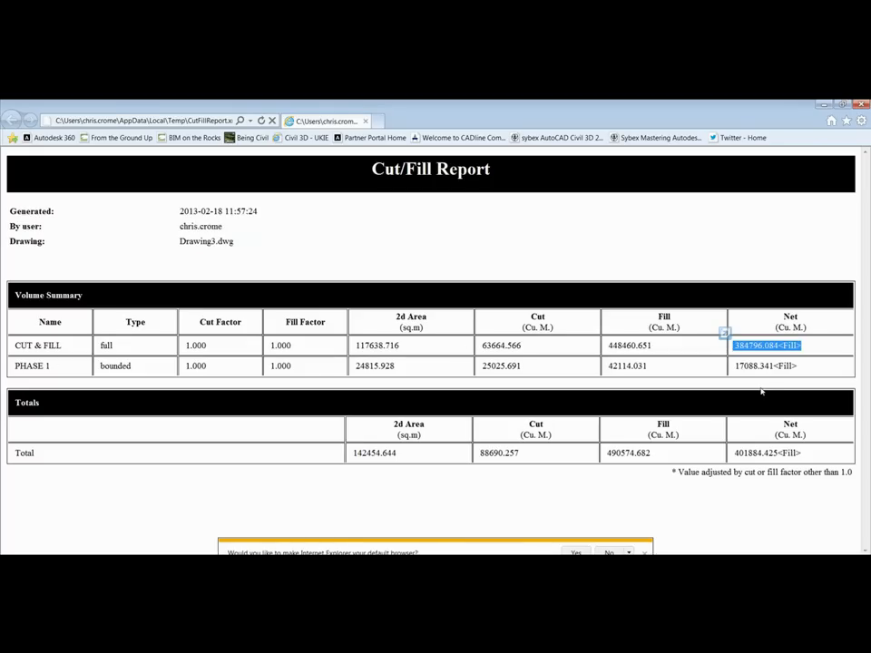
{"action": "left_click_drag", "start_coordinate": [797, 367], "coordinate": [763, 367]}
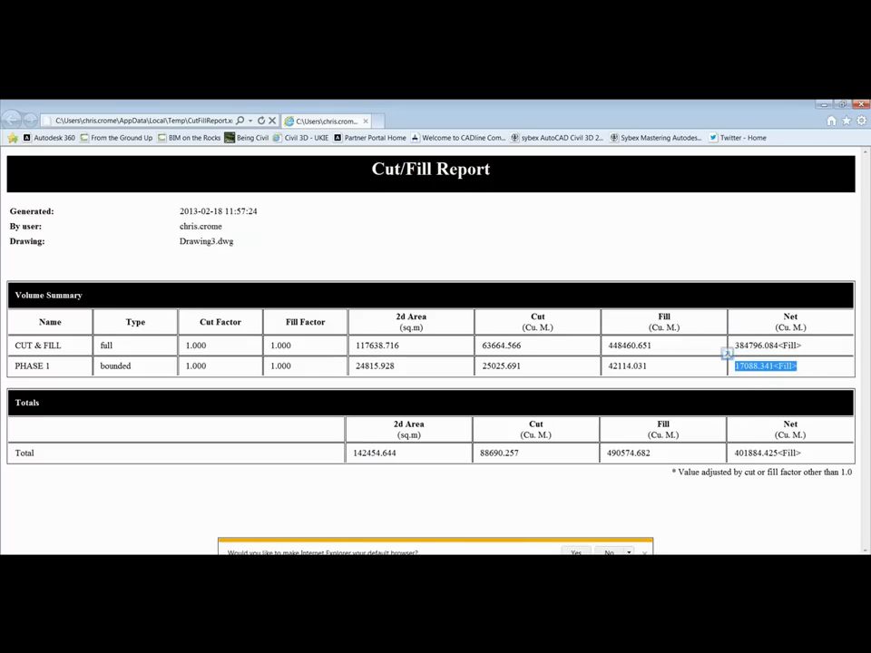
{"action": "left_click", "coordinate": [863, 105]}
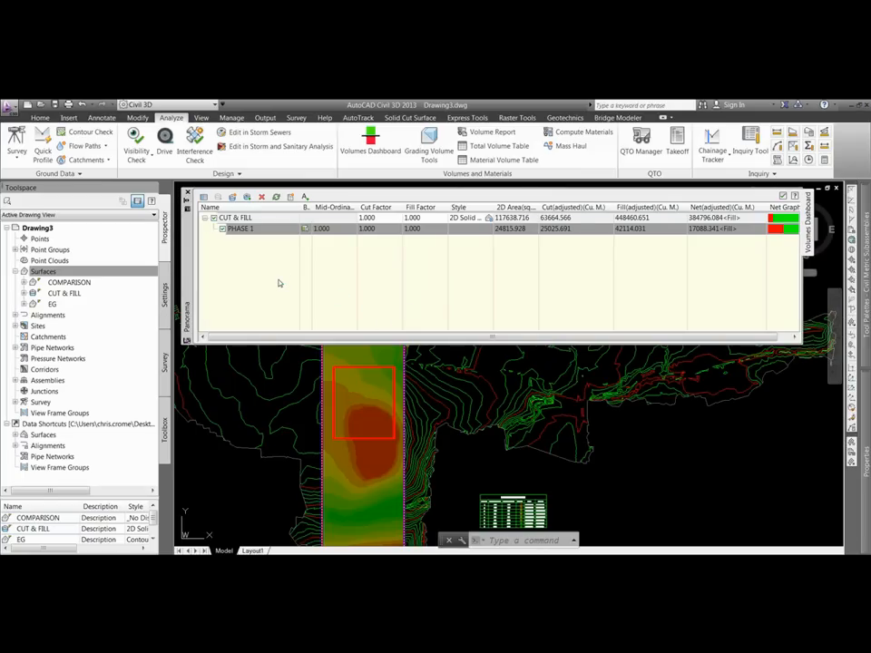
{"action": "left_click", "coordinate": [187, 194]}
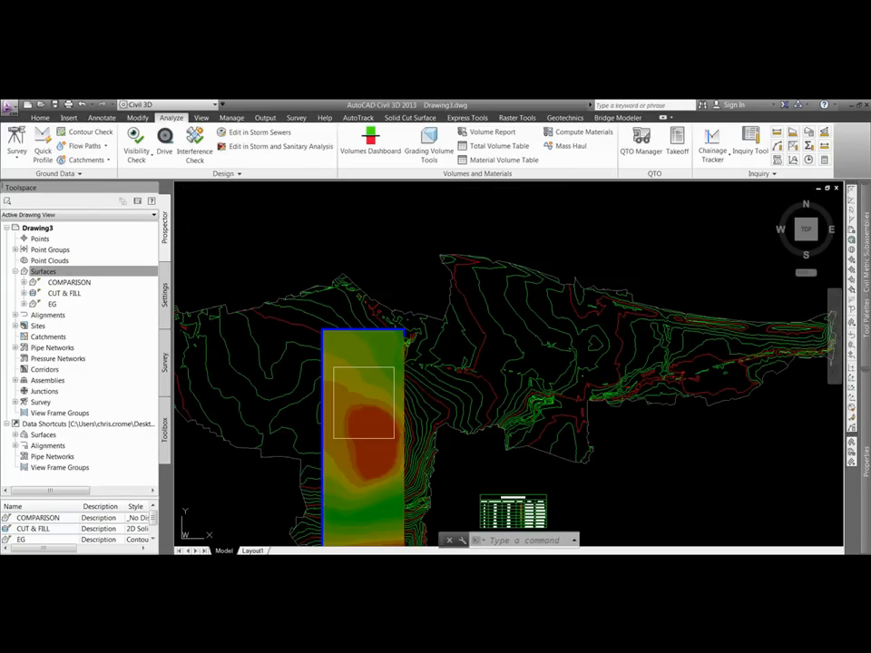
{"action": "middle_click_drag", "start_coordinate": [445, 410], "coordinate": [475, 365]}
{"action": "key", "text": "Escape"}
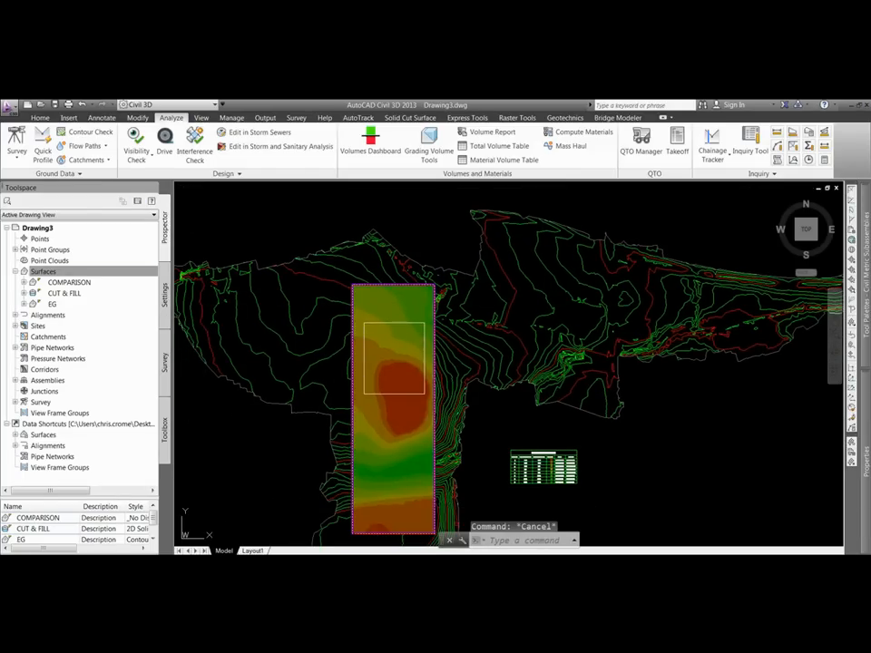
{"action": "scroll", "coordinate": [469, 442], "scroll_direction": "up", "scroll_amount": 2}
{"action": "middle_click_drag", "start_coordinate": [469, 442], "coordinate": [506, 434]}
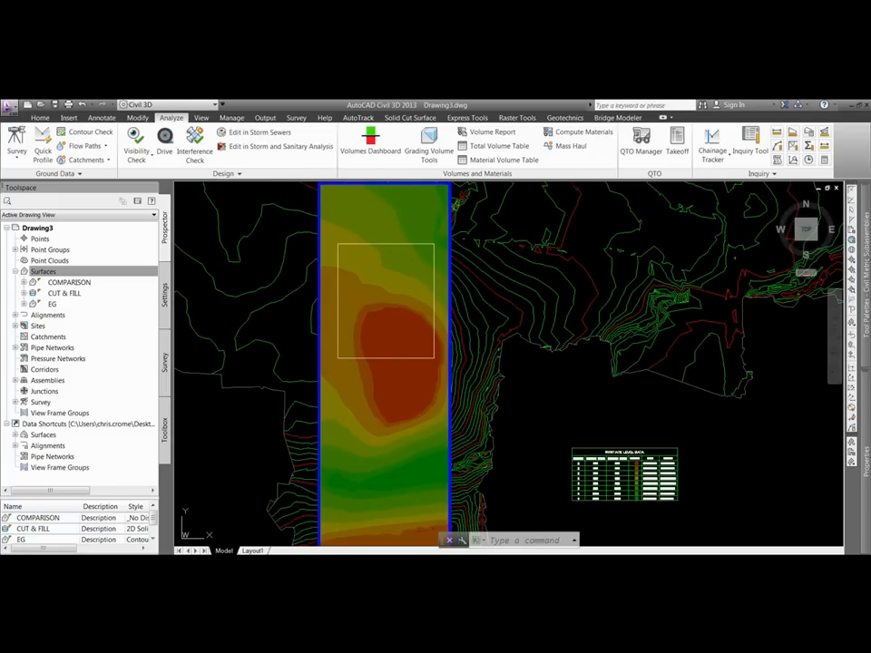
{"action": "scroll", "coordinate": [370, 274], "scroll_direction": "up", "scroll_amount": 5}
{"action": "scroll", "coordinate": [394, 321], "scroll_direction": "down", "scroll_amount": 5}
{"action": "scroll", "coordinate": [403, 322], "scroll_direction": "up", "scroll_amount": 2}
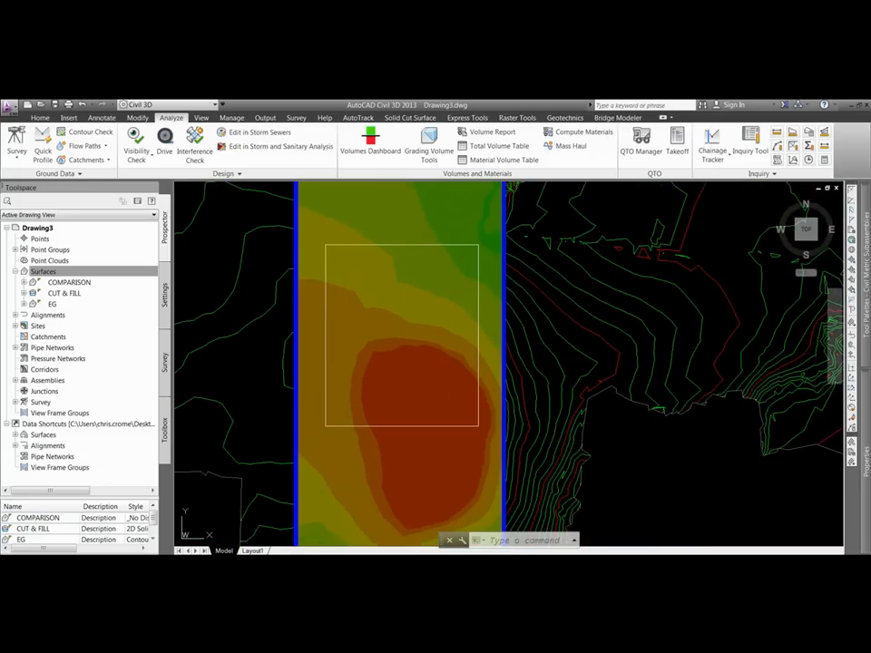
{"action": "left_click", "coordinate": [429, 262]}
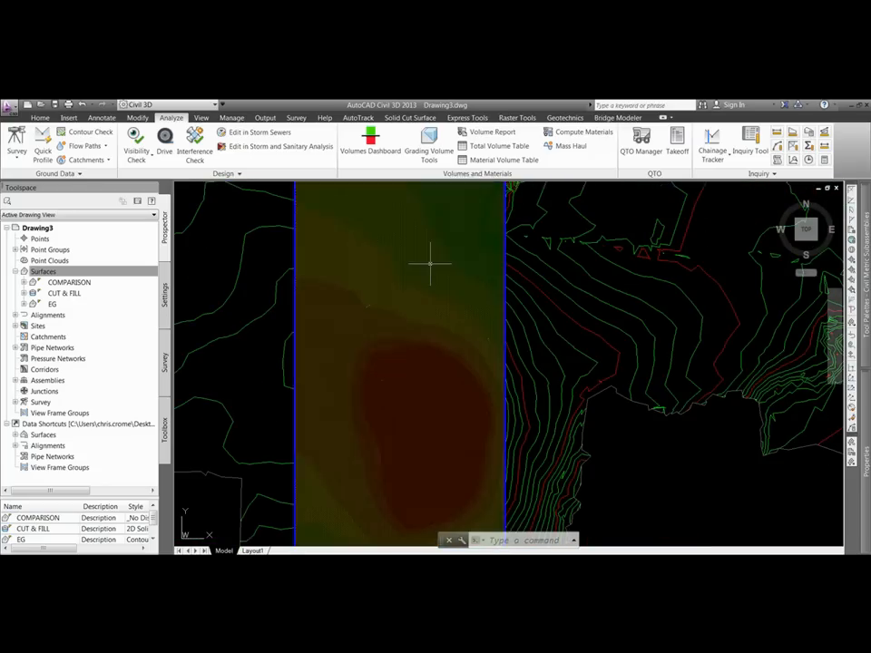
{"action": "left_click", "coordinate": [17, 152]}
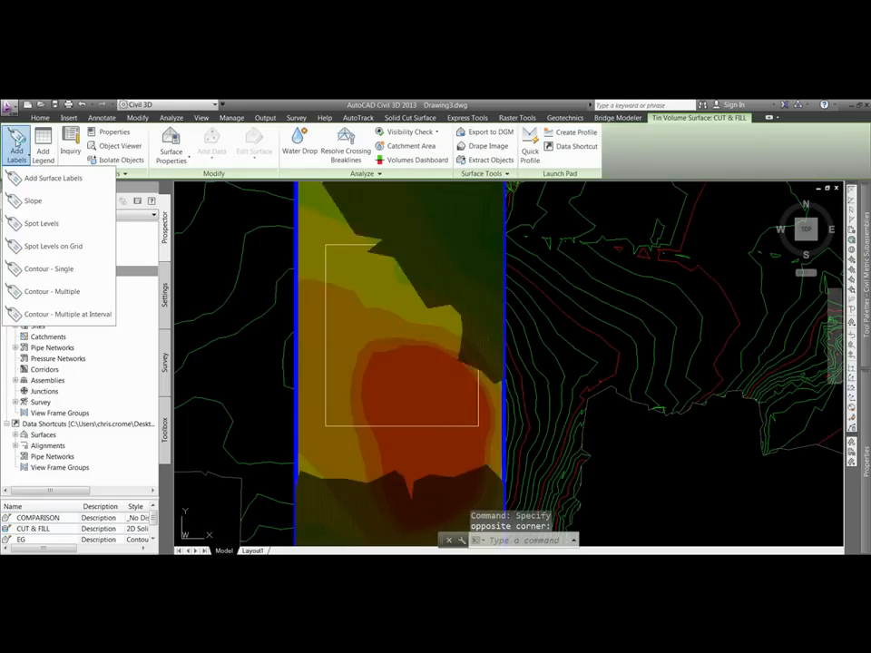
{"action": "left_click", "coordinate": [39, 224]}
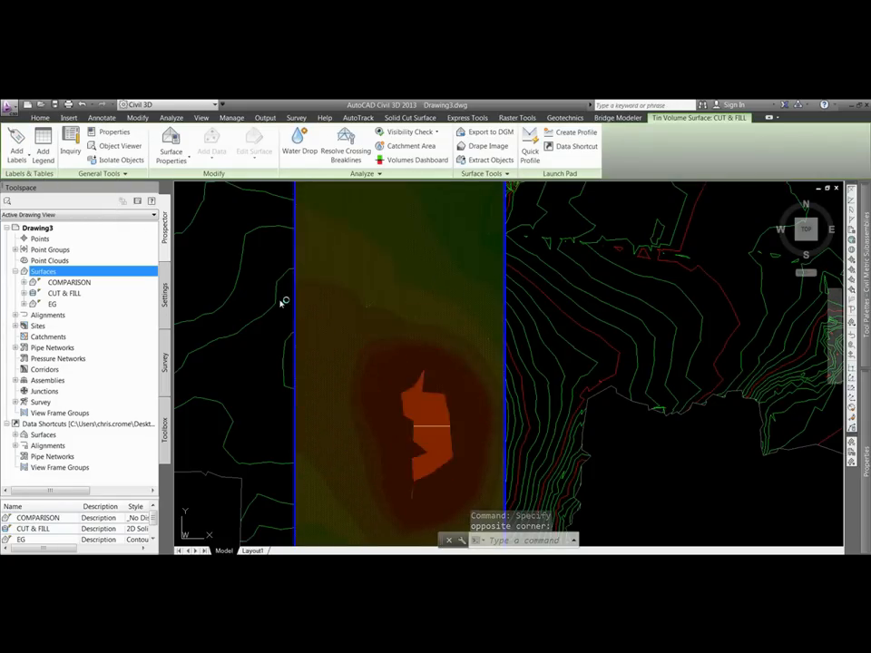
{"action": "scroll", "coordinate": [269, 392], "scroll_direction": "down", "scroll_amount": 4}
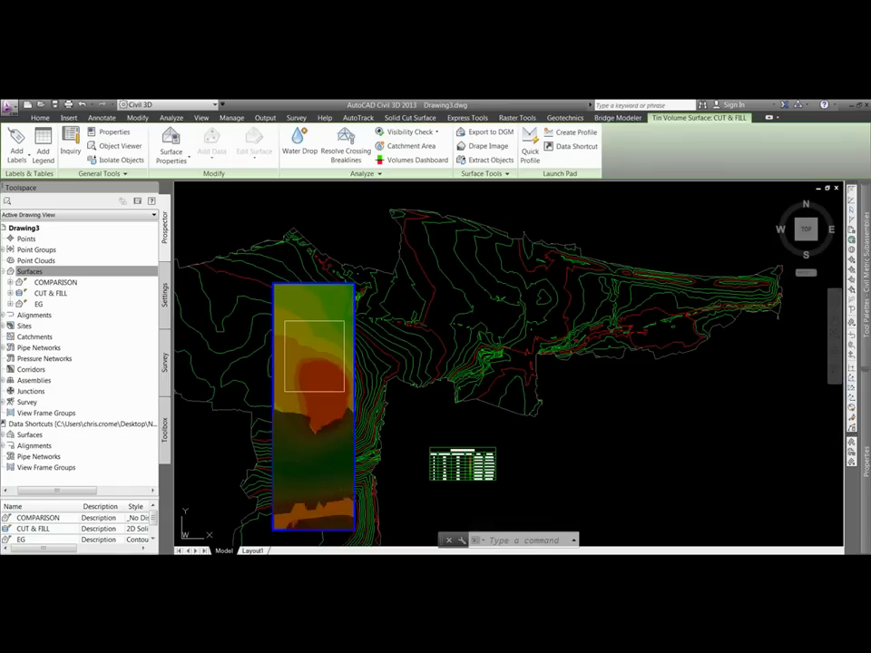
{"action": "scroll", "coordinate": [272, 345], "scroll_direction": "up", "scroll_amount": 4}
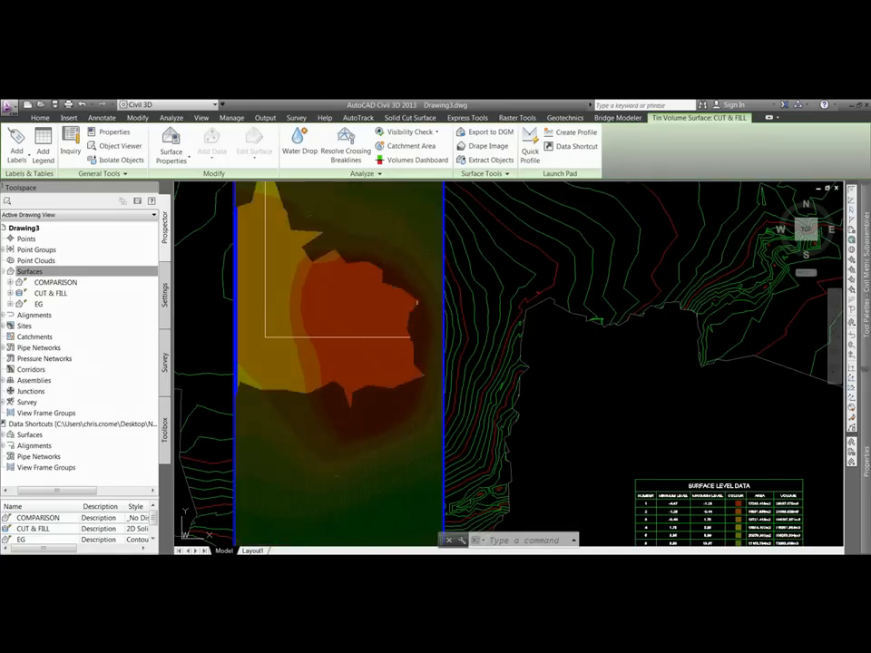
{"action": "scroll", "coordinate": [293, 369], "scroll_direction": "down", "scroll_amount": 5}
{"action": "scroll", "coordinate": [293, 369], "scroll_direction": "up", "scroll_amount": 2}
{"action": "scroll", "coordinate": [306, 393], "scroll_direction": "up", "scroll_amount": 2}
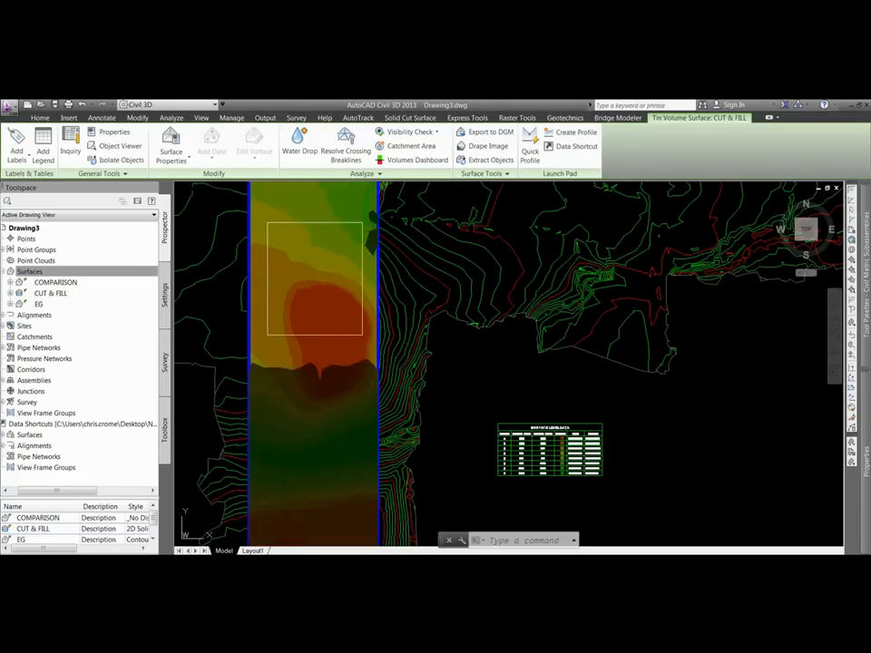
{"action": "scroll", "coordinate": [539, 361], "scroll_direction": "down", "scroll_amount": 4}
{"action": "scroll", "coordinate": [540, 361], "scroll_direction": "up", "scroll_amount": 3}
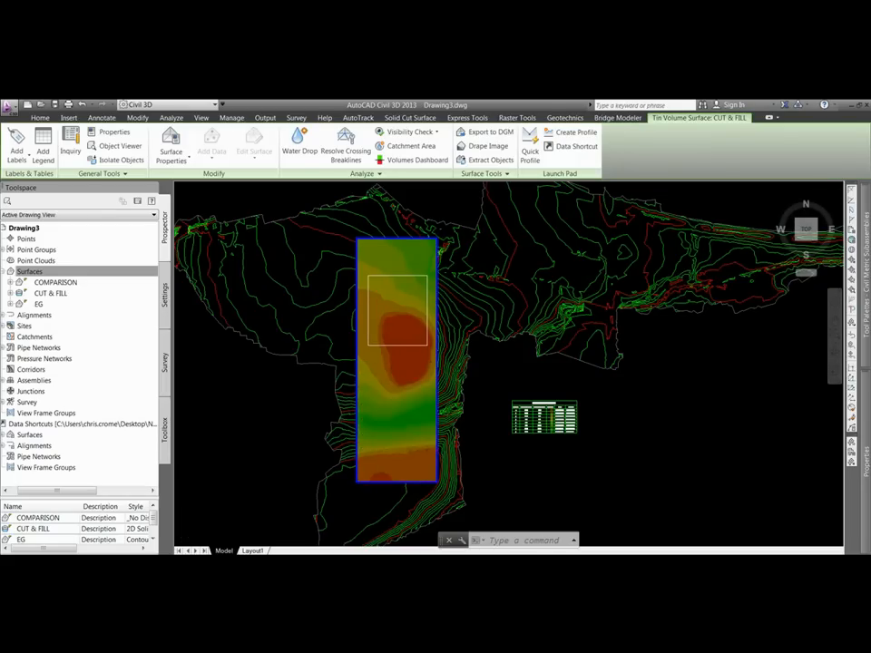
{"action": "key", "text": "Escape"}
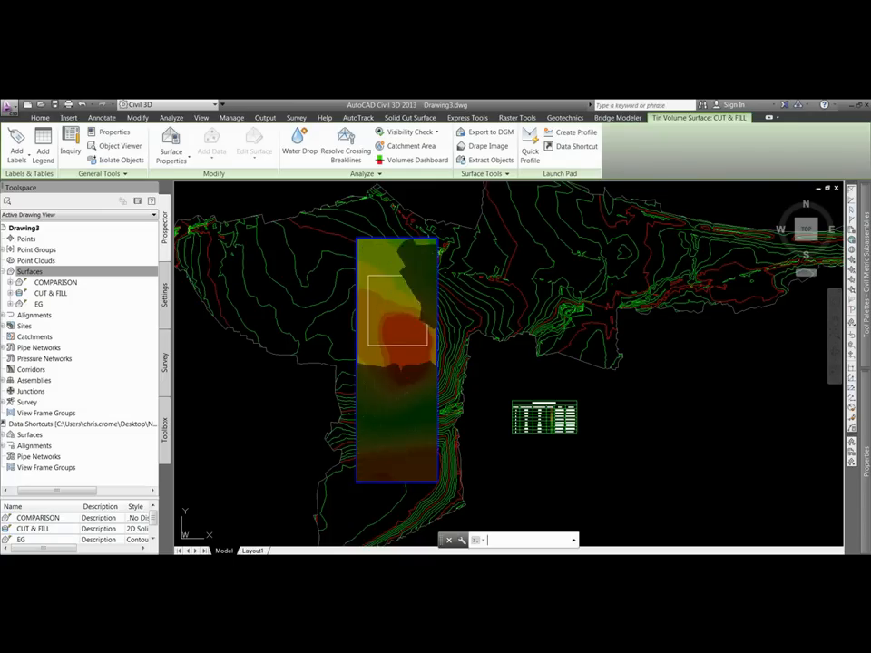
Step: Switch to the PowerPoint slide show and go back from the agenda to the title slide
{"action": "key", "text": "alt+Tab"}
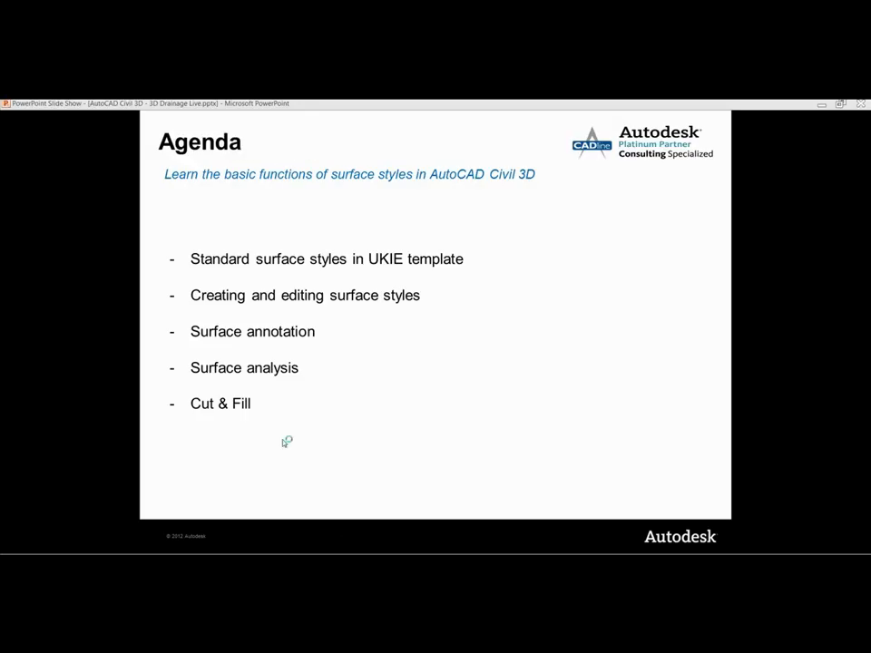
{"action": "key", "text": "Page_Up"}
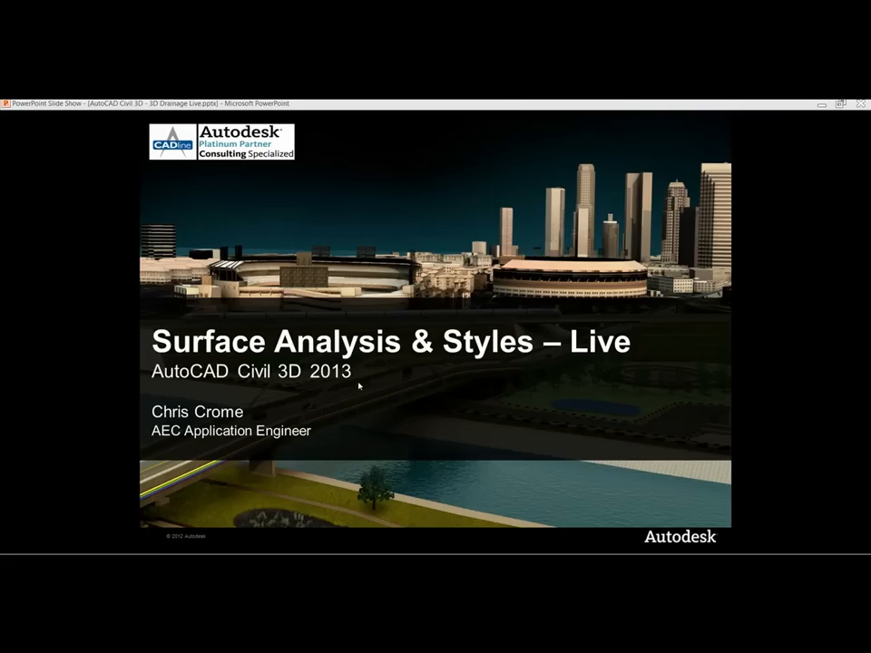